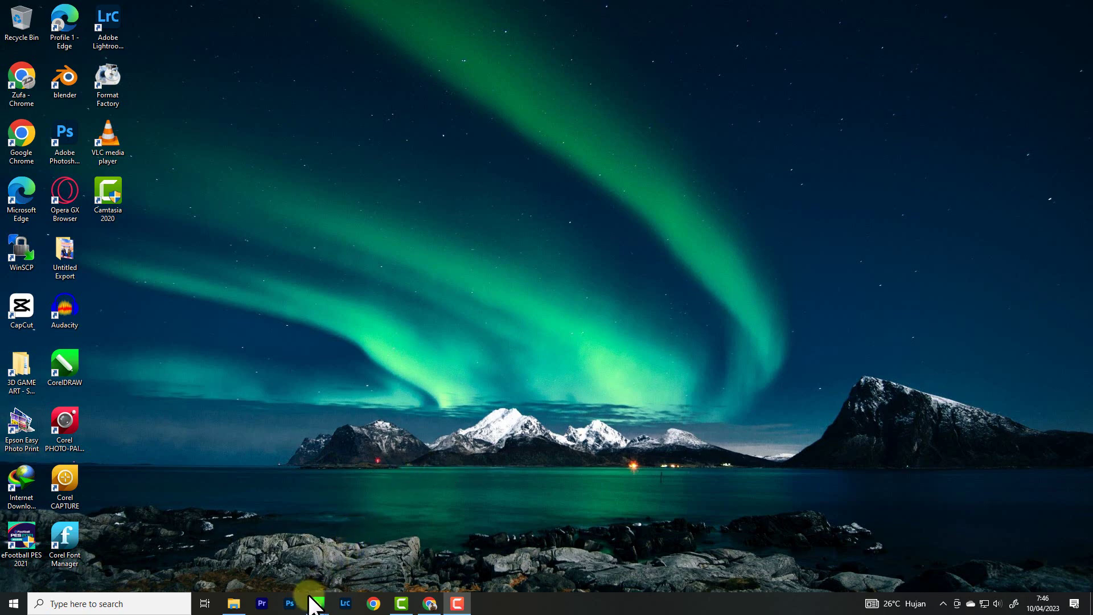
Step: Switch to the open CorelDRAW window
mouse_move(317, 605)
click(422, 552)
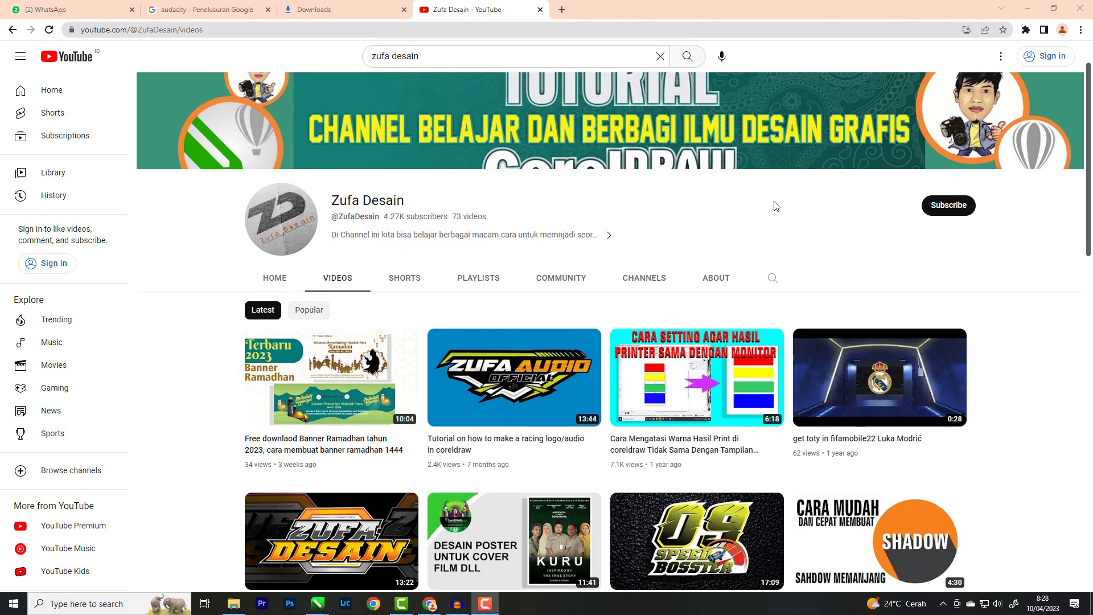
Step: Look through the uploaded videos on the Zufa Desain YouTube channel
scroll(775, 204, down, 3)
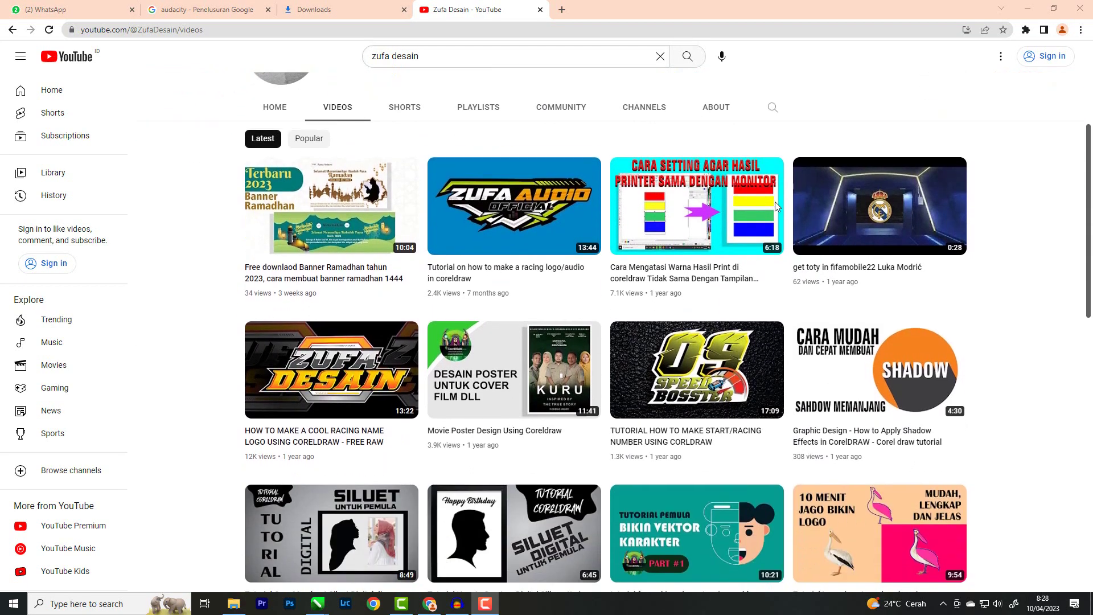
scroll(774, 201, down, 6)
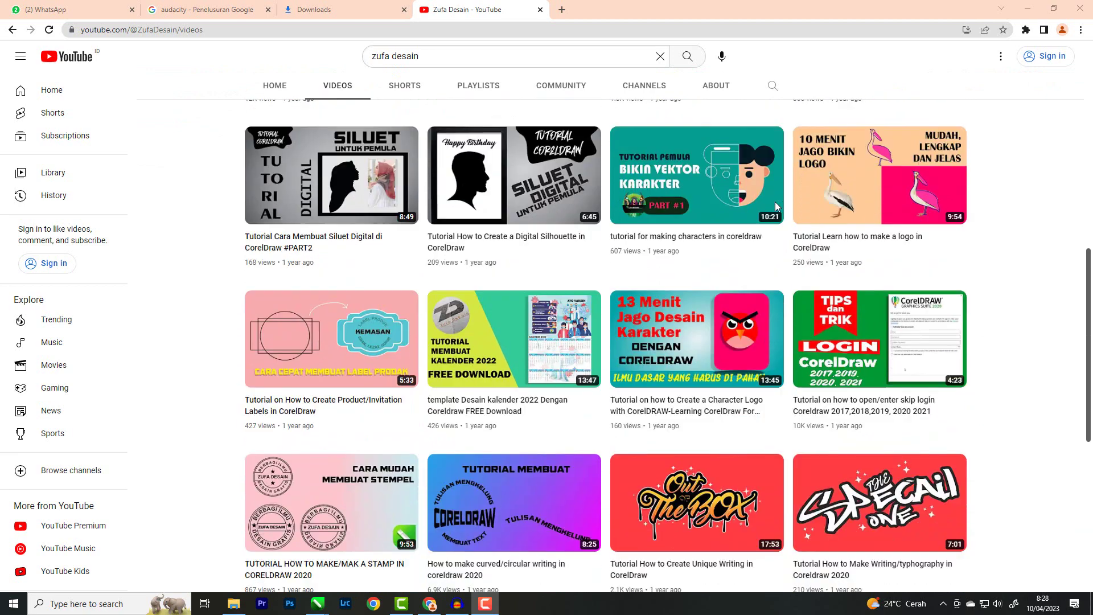
scroll(774, 201, down, 7)
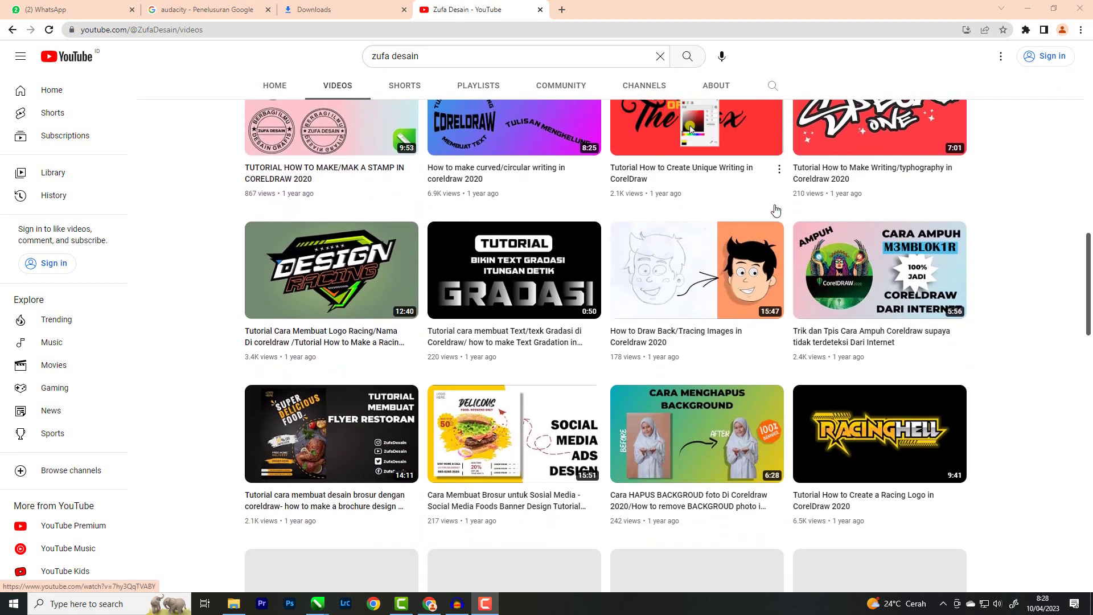
scroll(775, 210, down, 8)
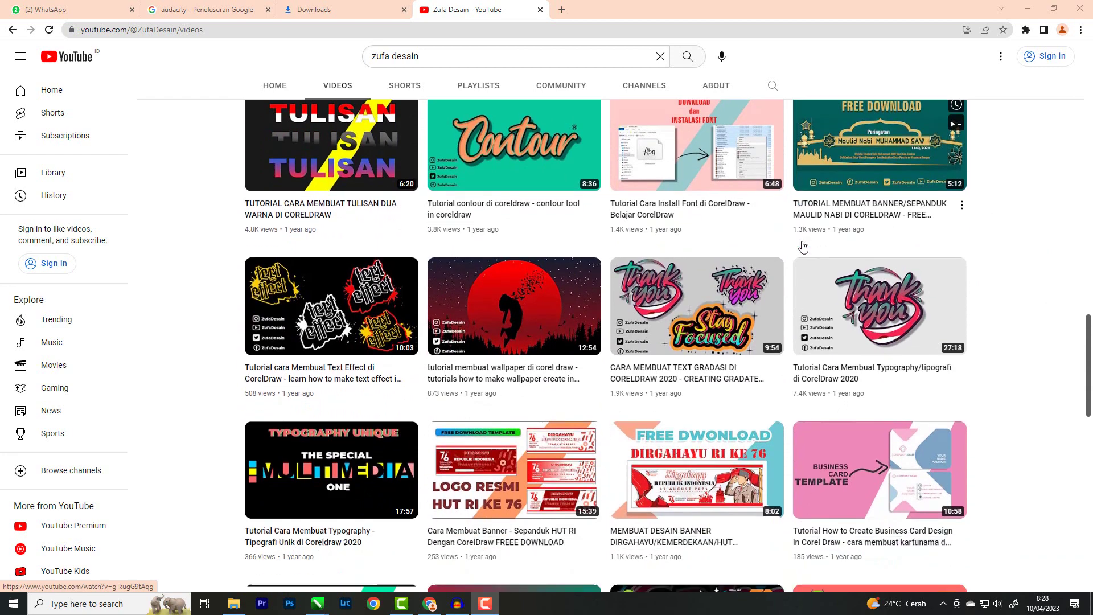
scroll(803, 246, down, 5)
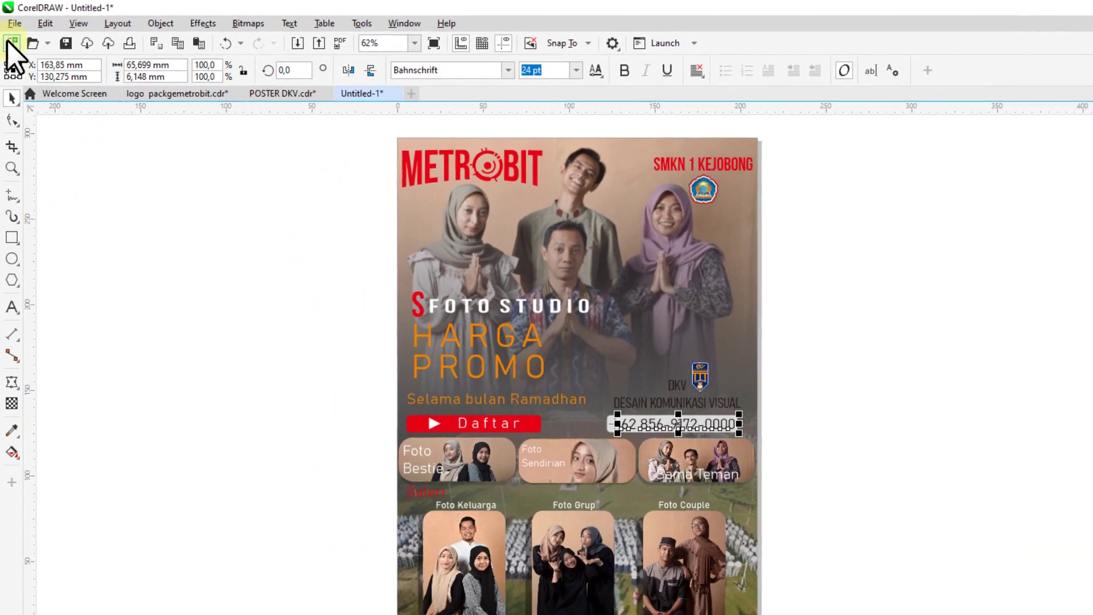
Step: Create an A4 portrait RGB document named Poster Netflix at 300 dpi and add a rectangle covering the whole page
click(12, 46)
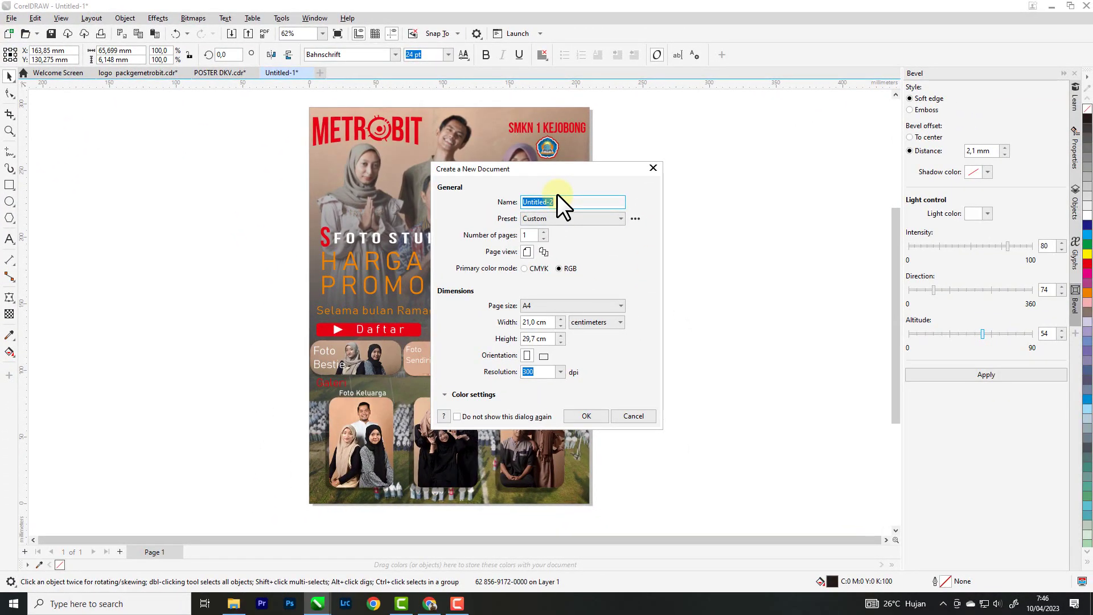
text(Poster Netflix)
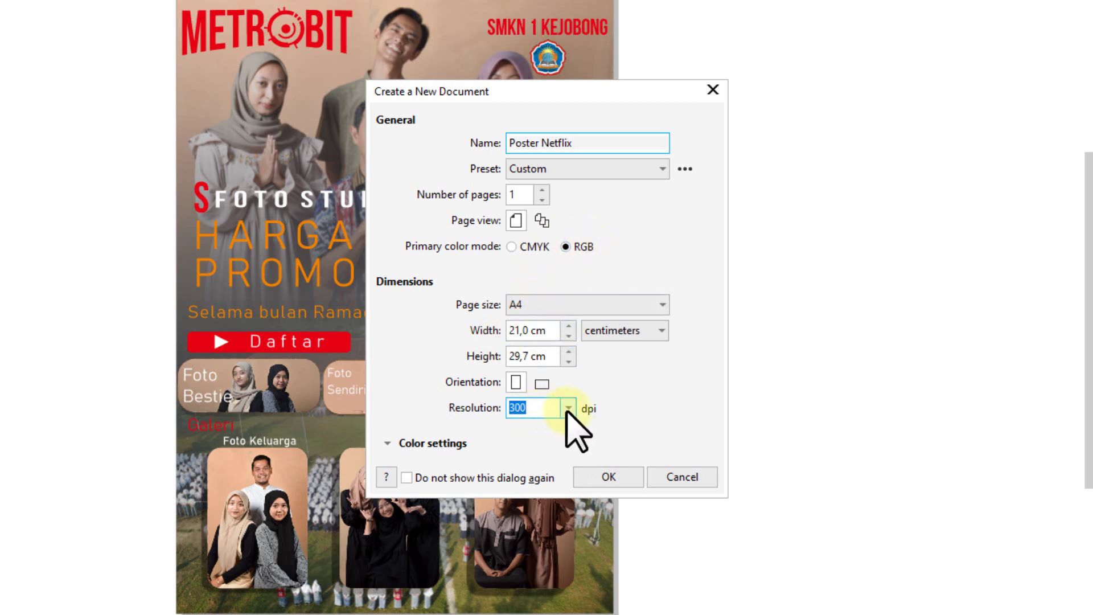
click(609, 476)
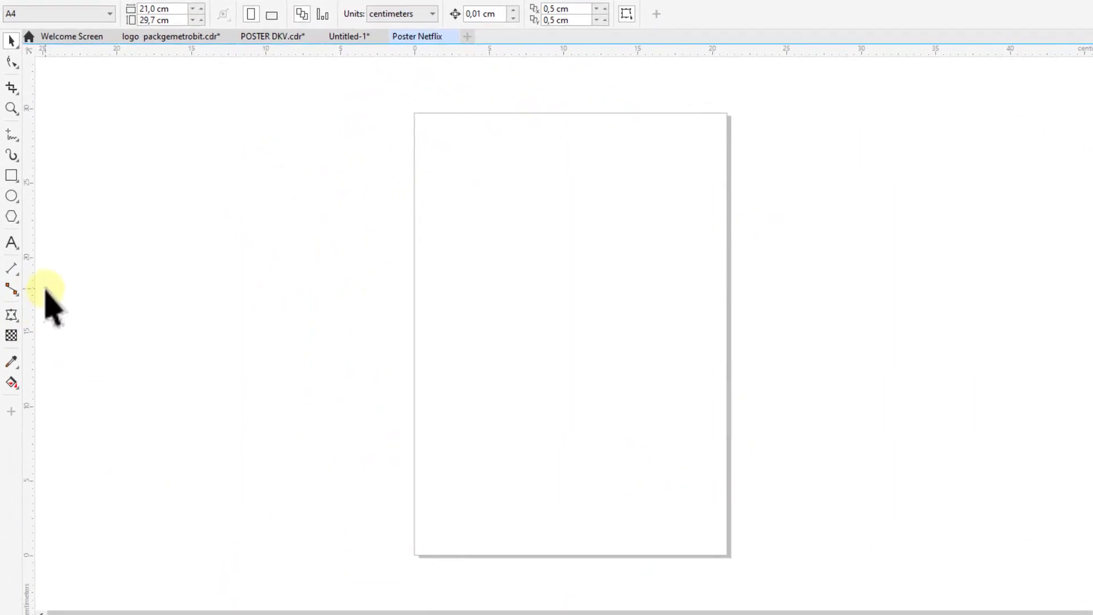
double_click(11, 175)
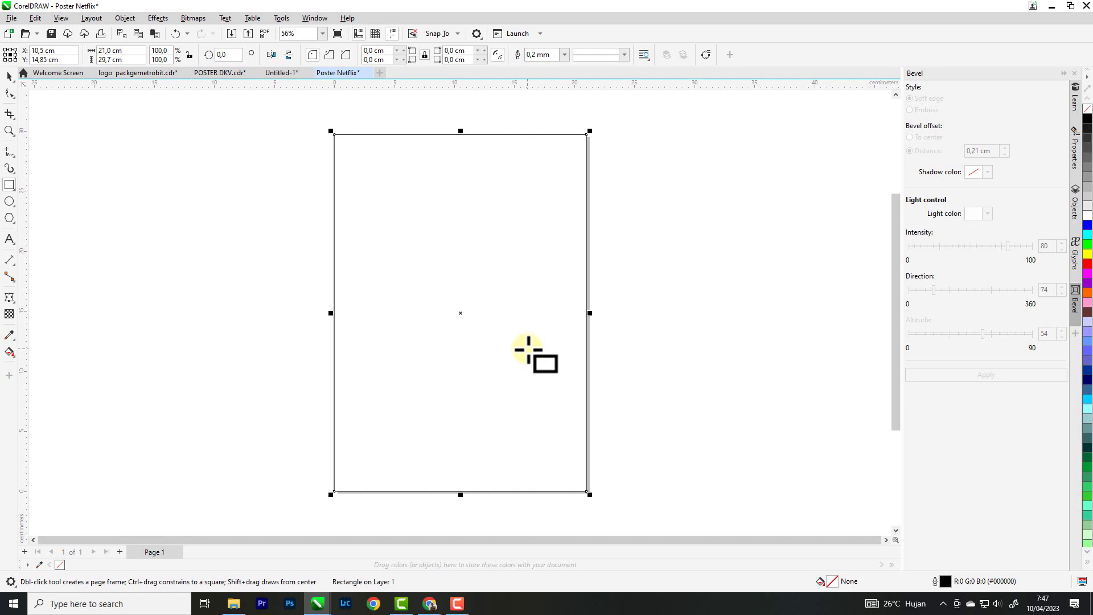
click(9, 77)
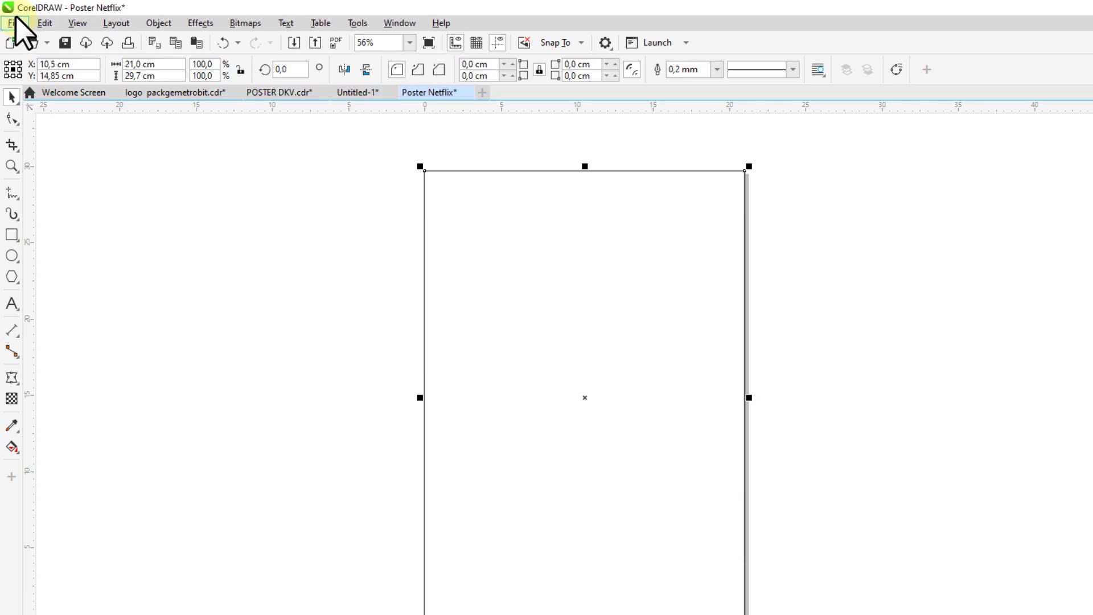
Step: Import the group photo DSC_1583.jpg from Pictures and place it beside the page at about 19 × 15 cm
click(13, 23)
click(16, 16)
click(17, 23)
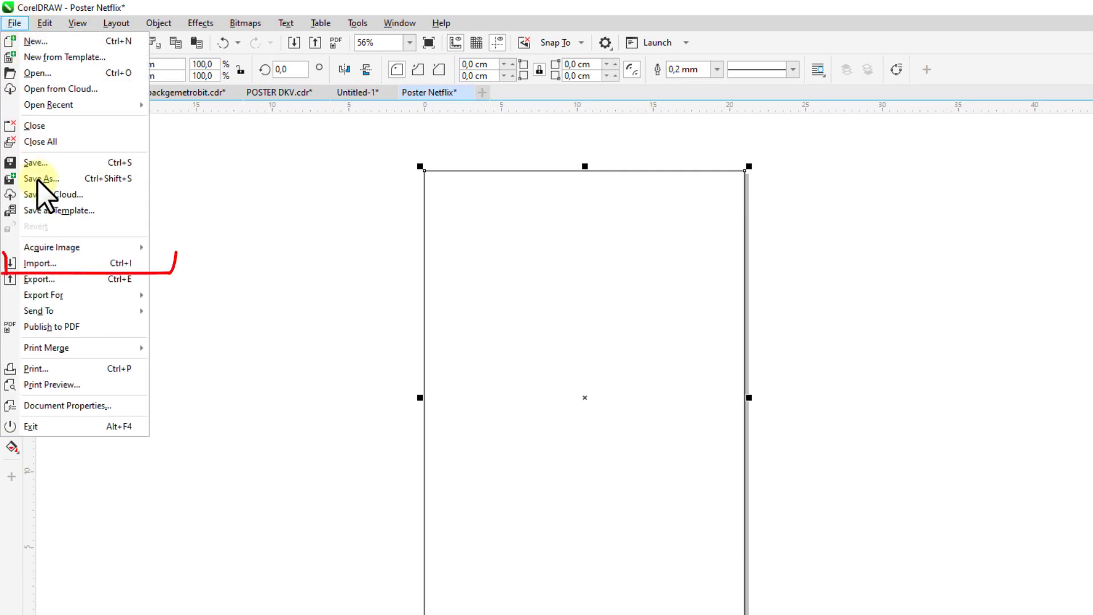
click(56, 263)
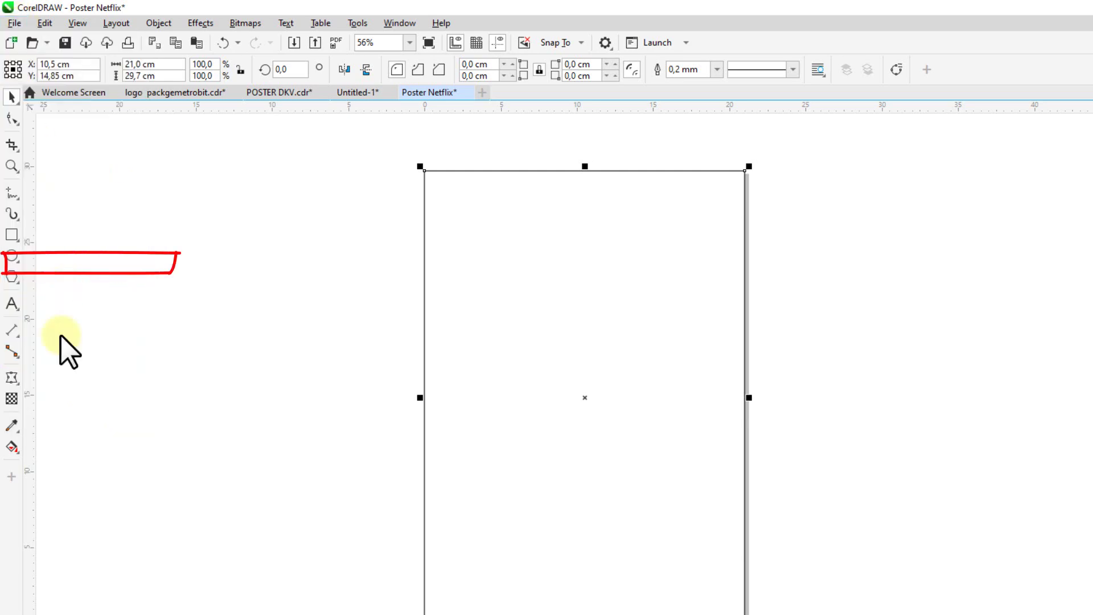
click(322, 199)
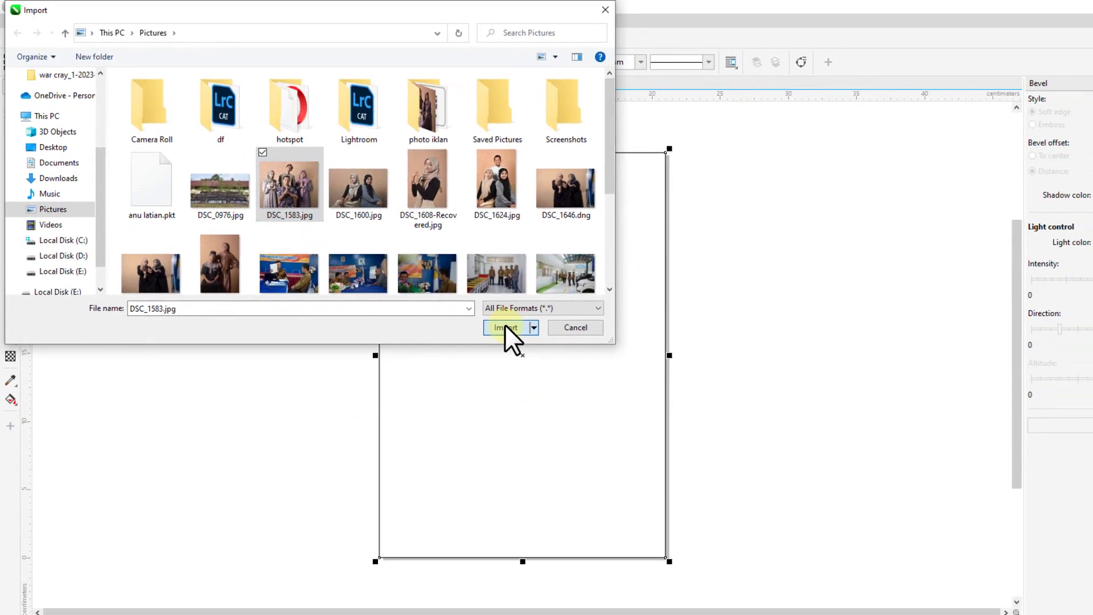
click(567, 367)
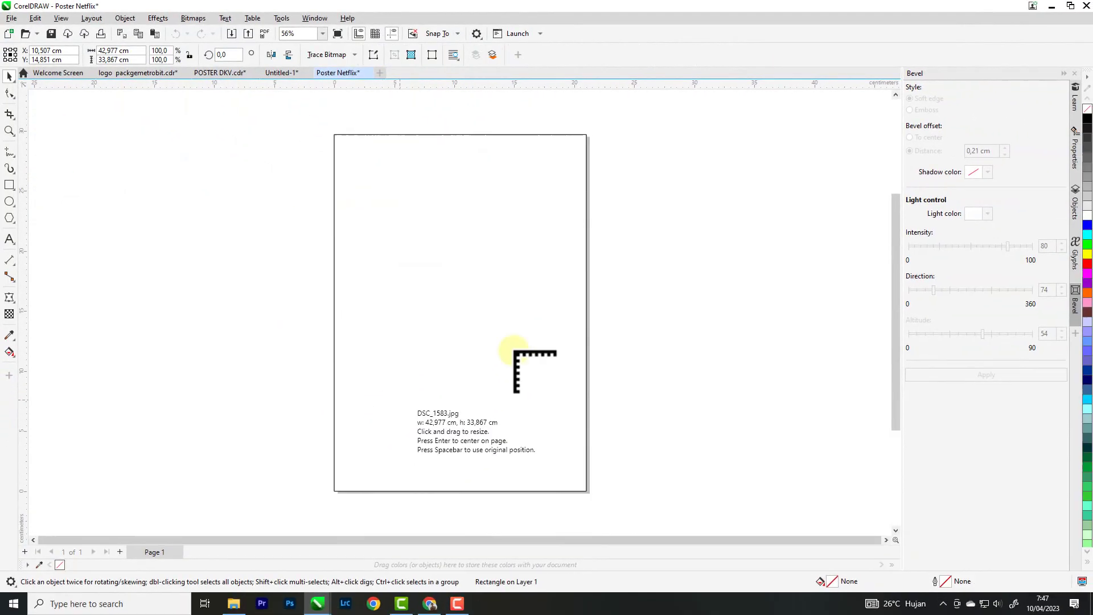
drag(620, 139, 849, 322)
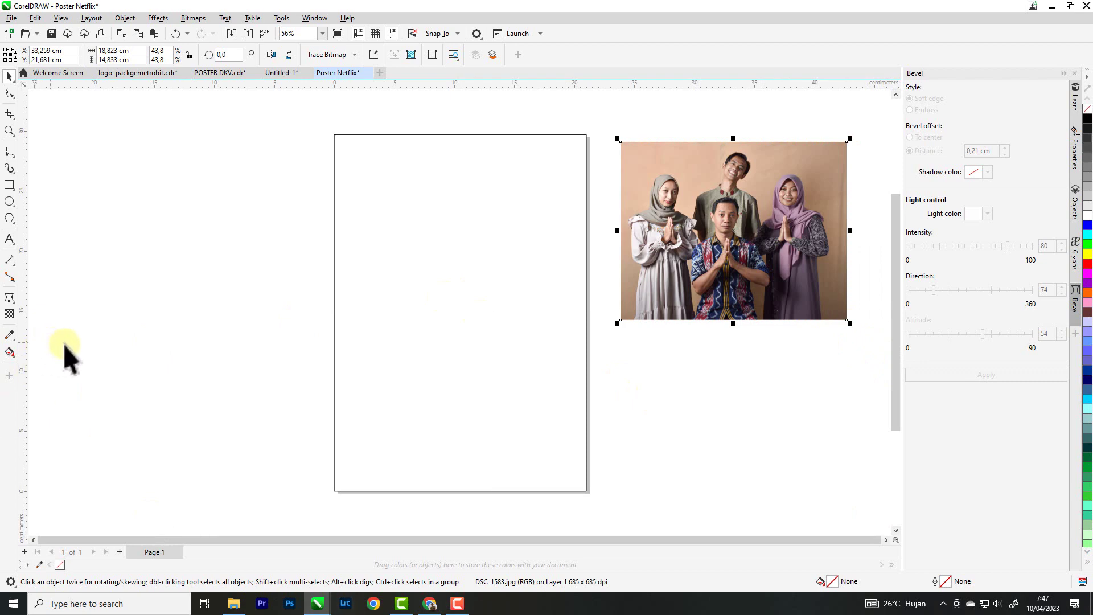
Step: PowerClip the group photo inside the page-sized rectangle
right_click(690, 233)
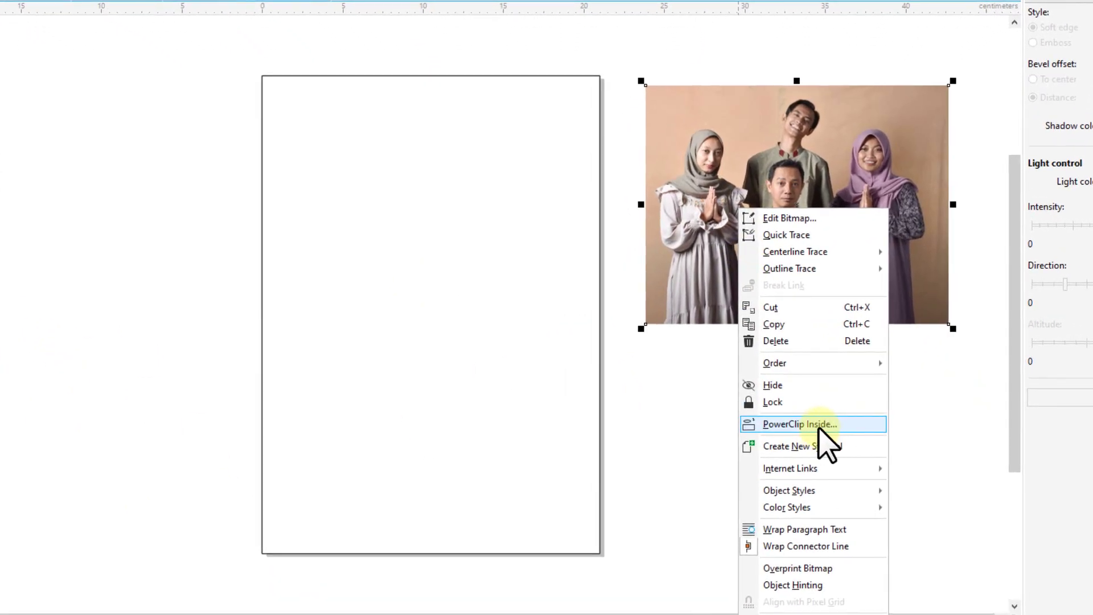
click(799, 424)
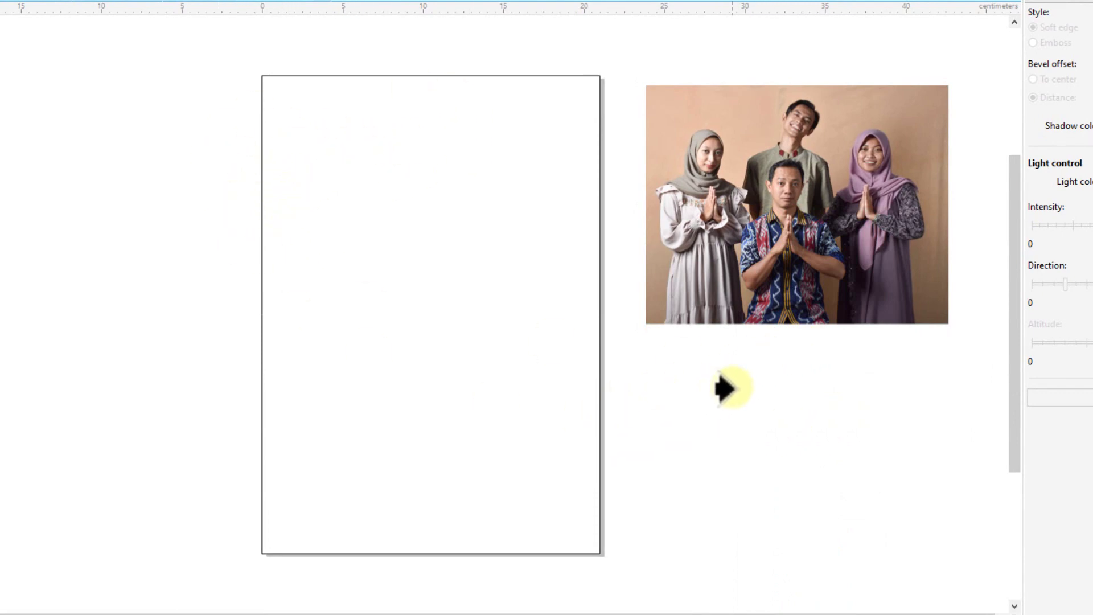
click(395, 140)
Step: Edit the PowerClip contents so the group photo covers the top of the page, enlarged to about 22.3 × 17.6 cm
right_click(402, 241)
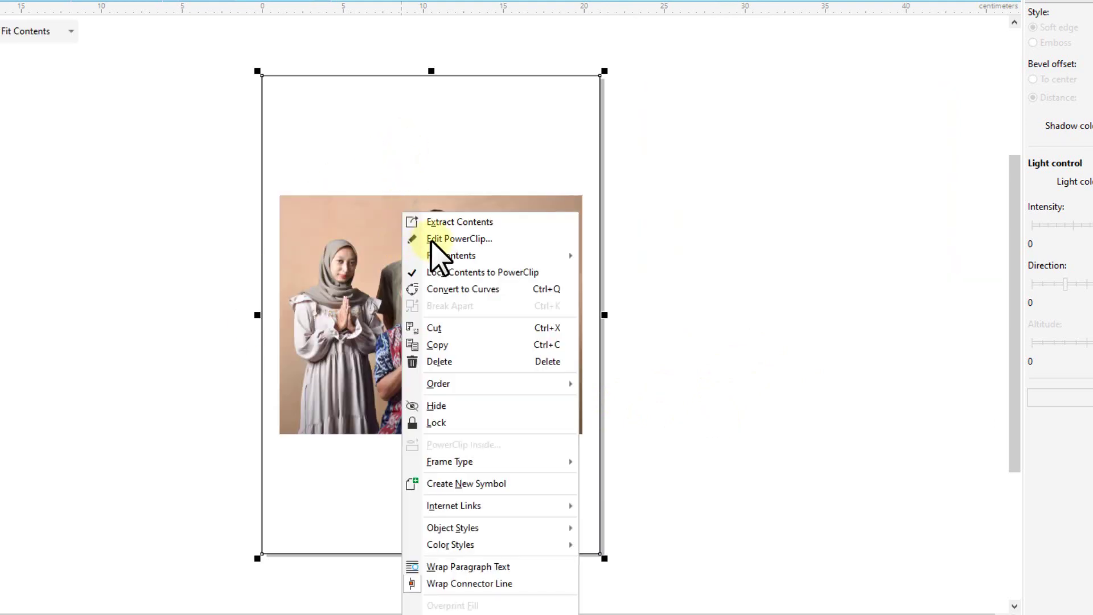
click(470, 240)
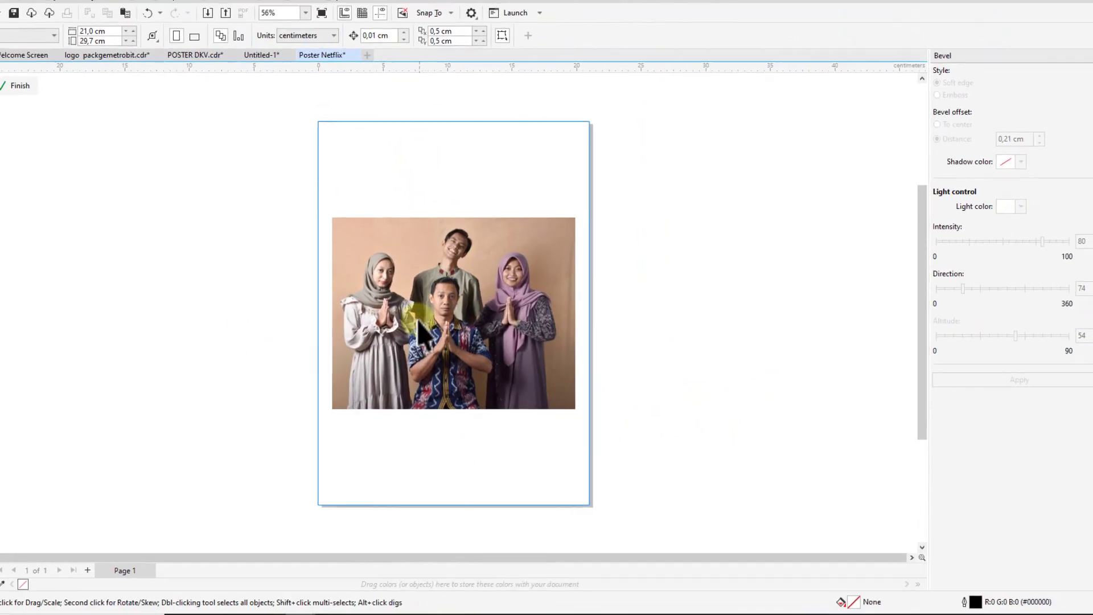
drag(415, 290, 415, 203)
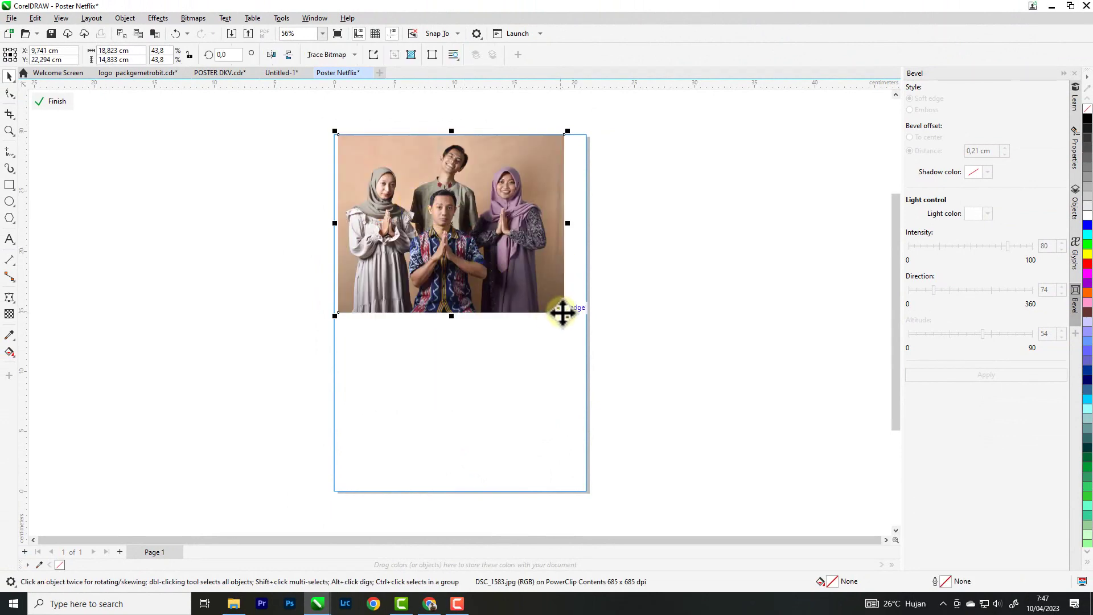
drag(567, 316, 602, 343)
drag(334, 343, 317, 354)
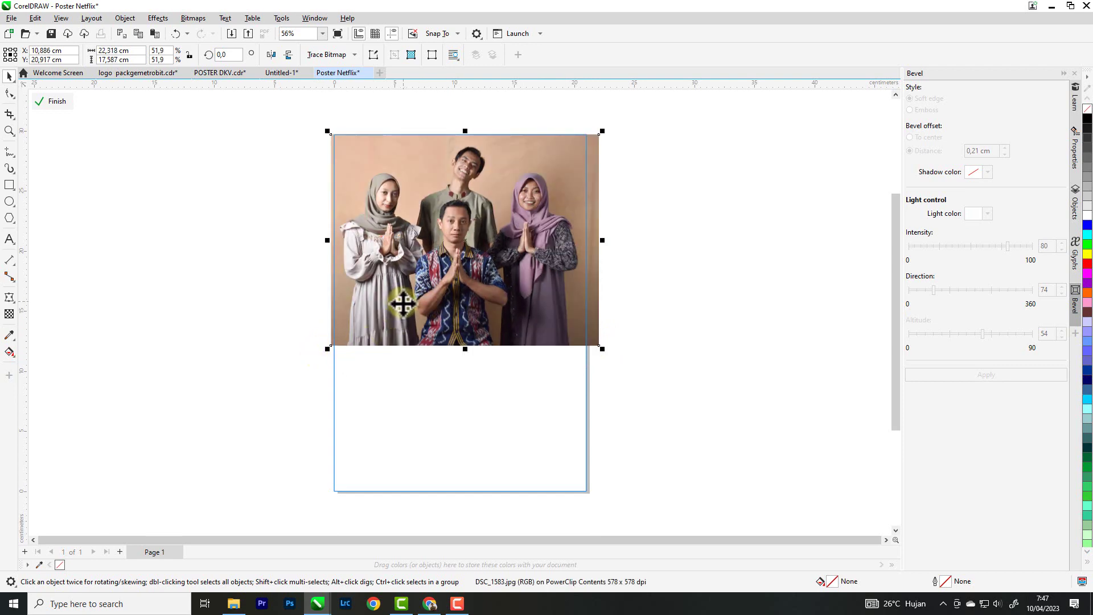
drag(403, 309, 399, 305)
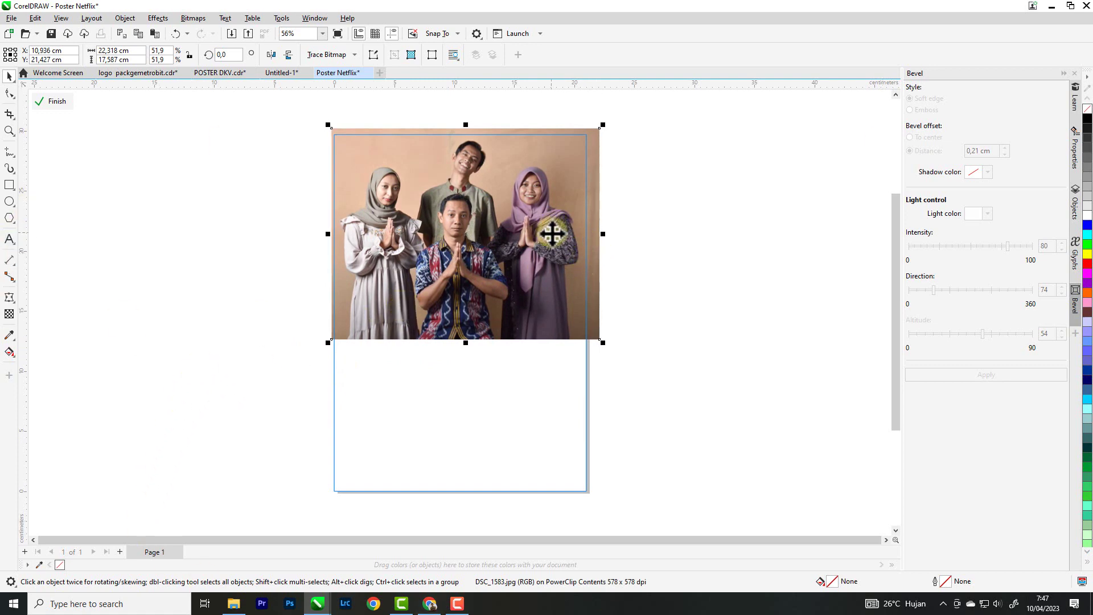
Step: Apply a vertical fountain transparency fading out the bottom of the group photo, adjust its midpoint, and finish editing the PowerClip
click(9, 313)
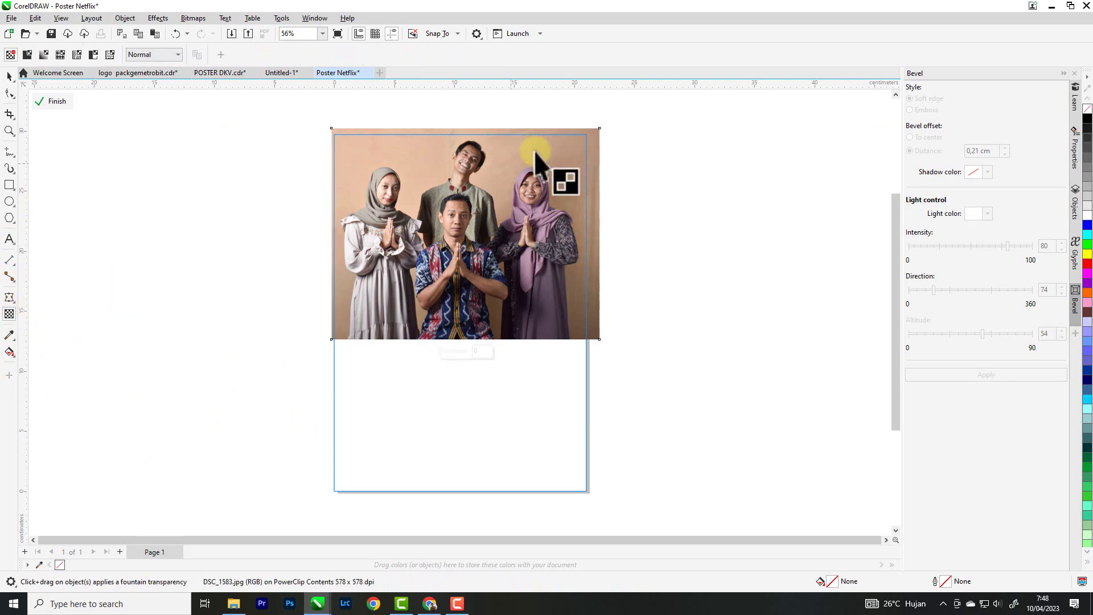
drag(458, 124, 455, 334)
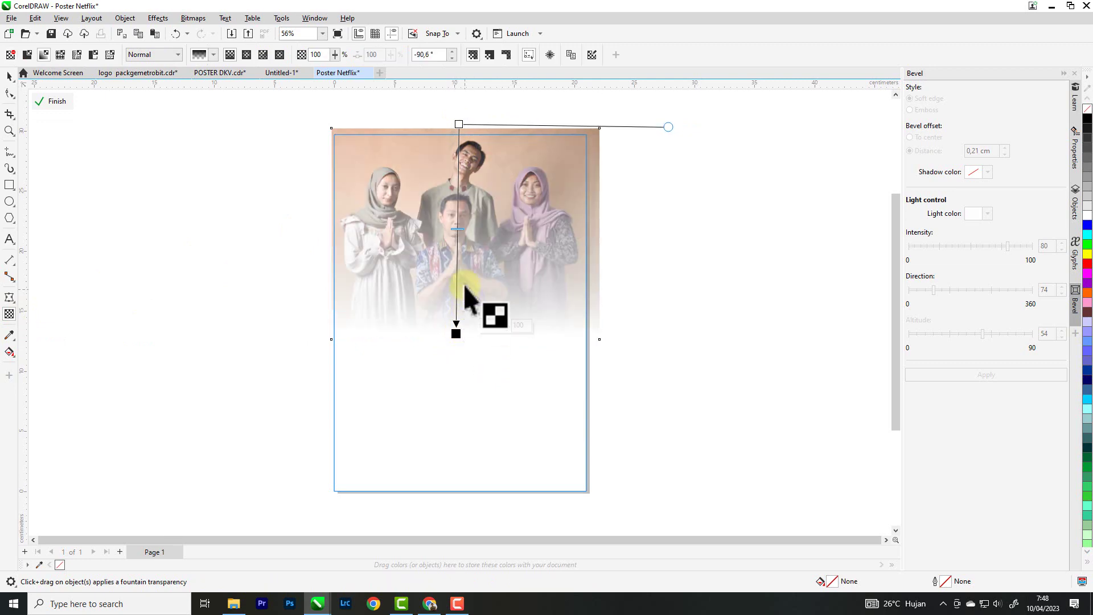
drag(449, 278, 453, 262)
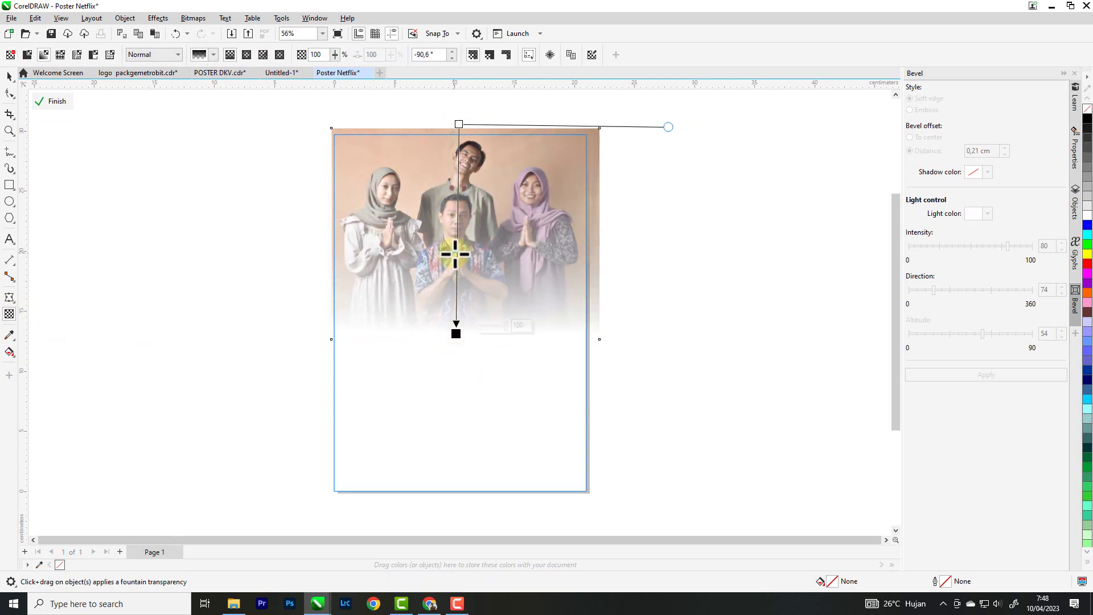
click(52, 103)
key(space)
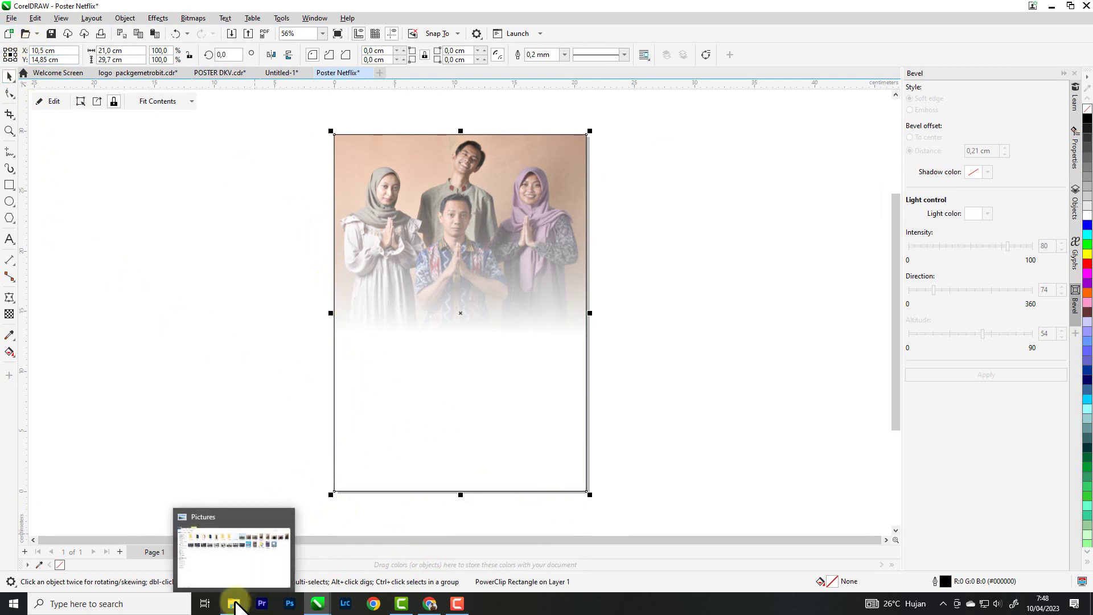
Step: Bring DSC_0976.jpg from the Pictures folder in File Explorer into the poster document, left of the page at about 24 × 14 cm
click(236, 549)
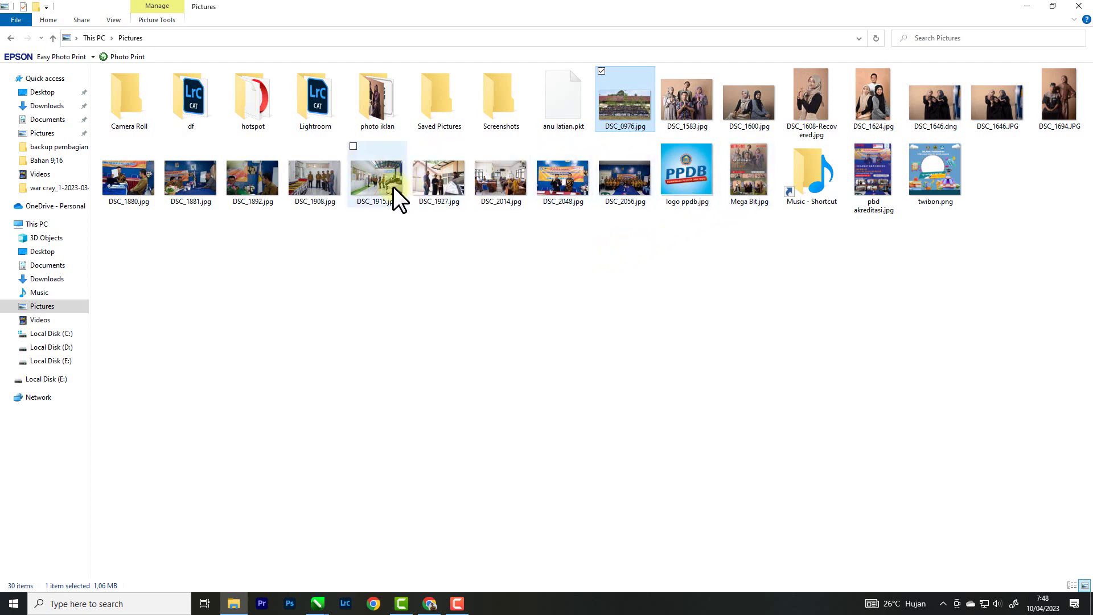
drag(616, 95, 811, 426)
scroll(630, 360, down, 1)
drag(677, 344, 170, 322)
Step: PowerClip the school building photo inside the page-sized rectangle
right_click(192, 257)
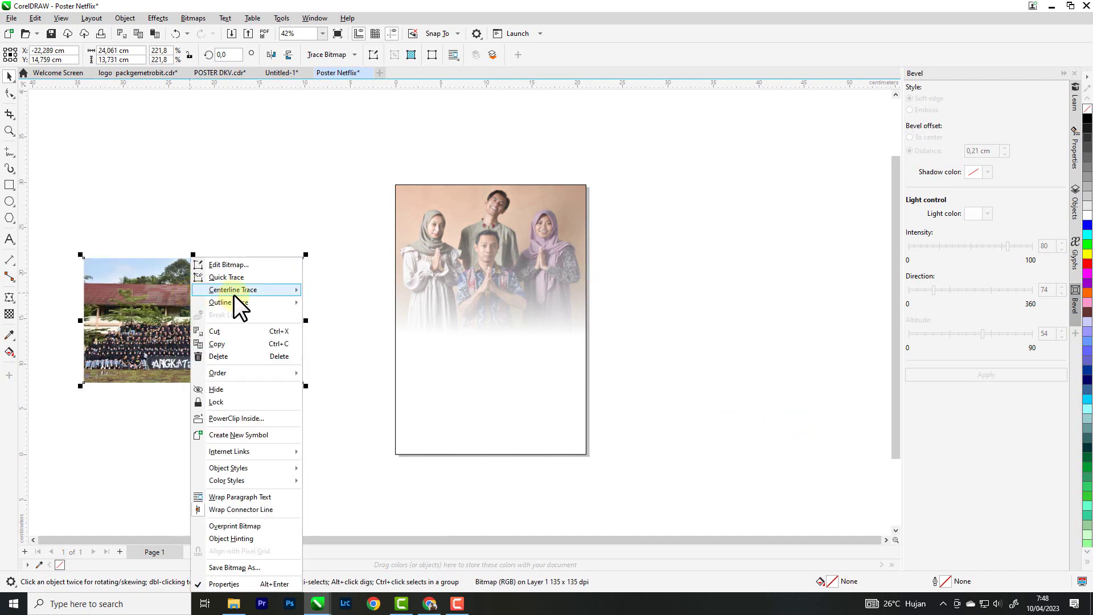
click(239, 418)
click(466, 439)
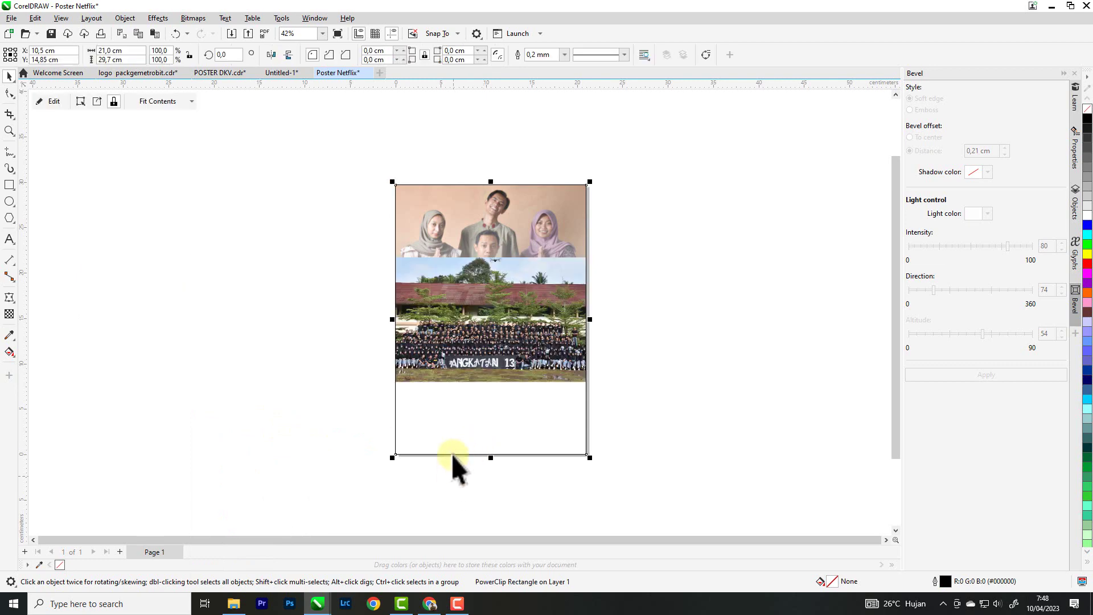
Step: Edit the PowerClip contents and move the school photo to the bottom of the page, centred horizontally
right_click(465, 389)
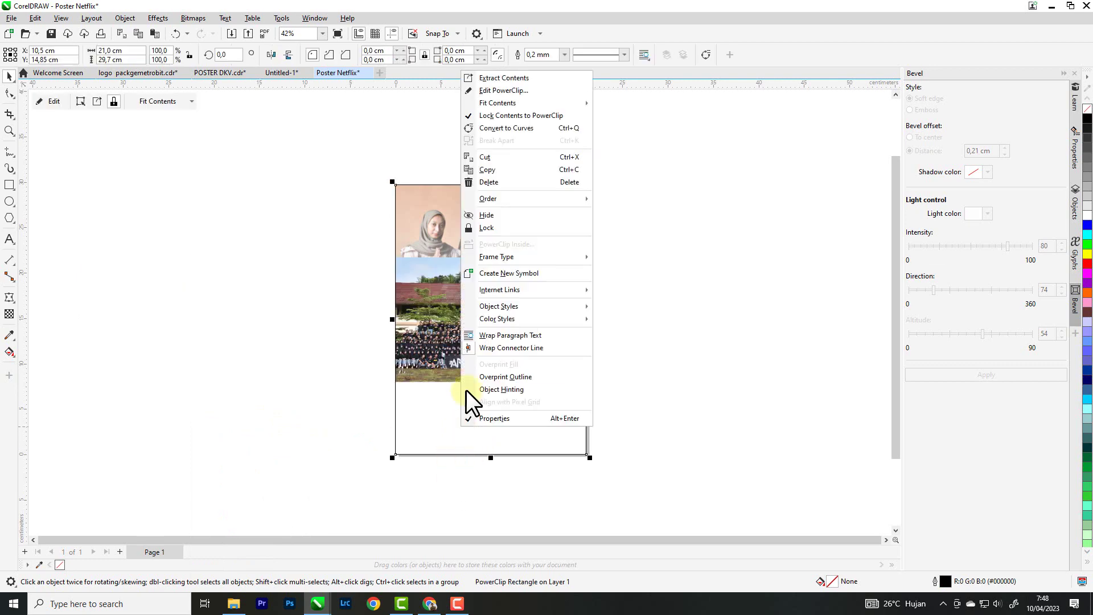
click(521, 92)
drag(486, 333, 476, 382)
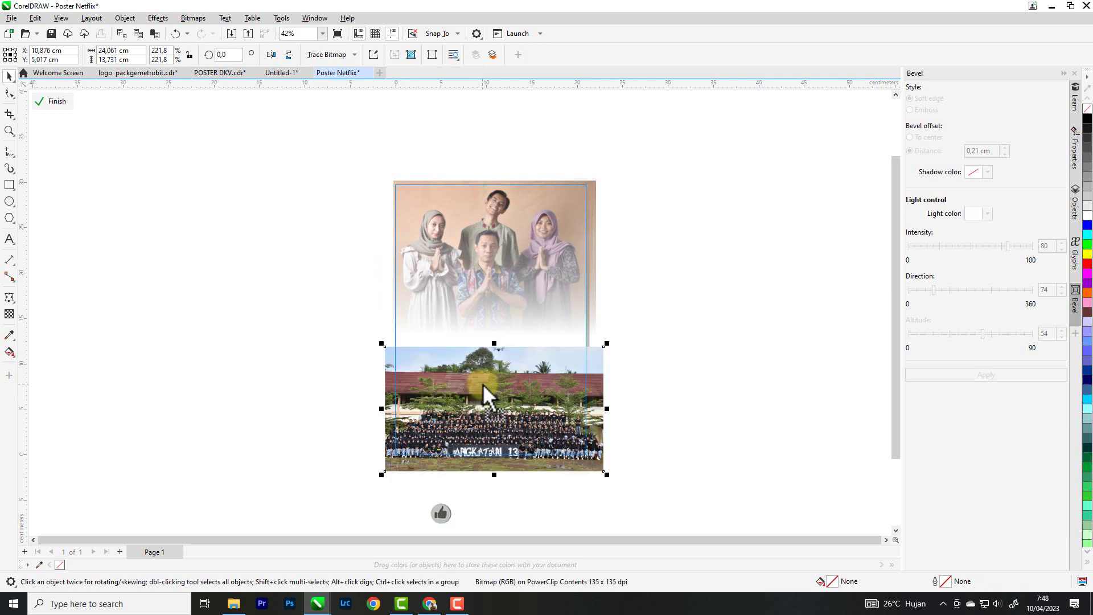
drag(483, 383, 480, 379)
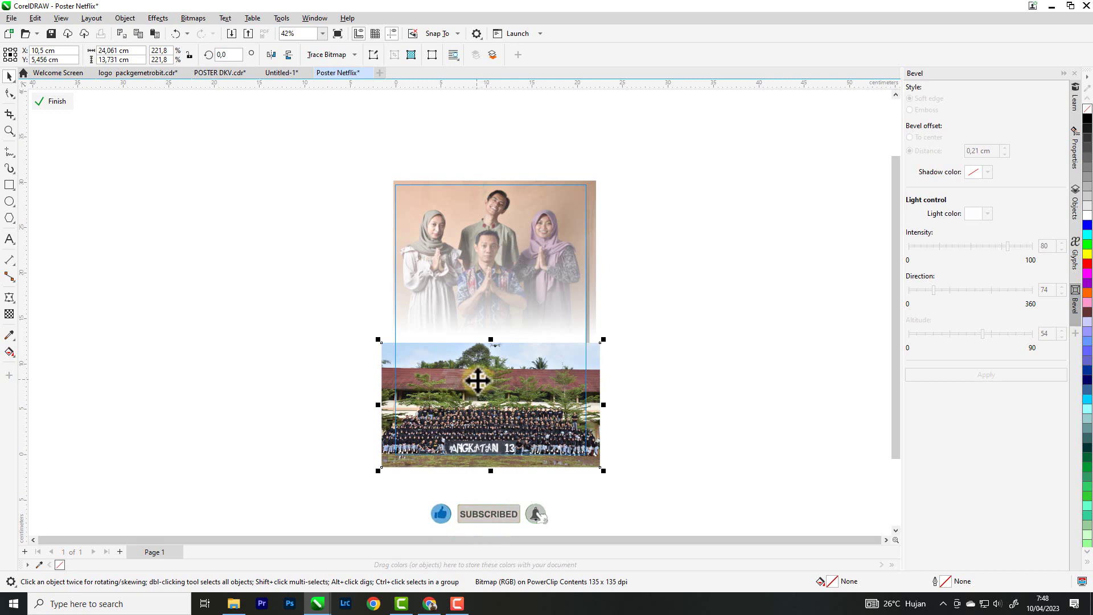
Step: Apply a near-vertical fountain transparency fading out the top of the school photo, refine its end points, and finish editing the PowerClip
click(10, 314)
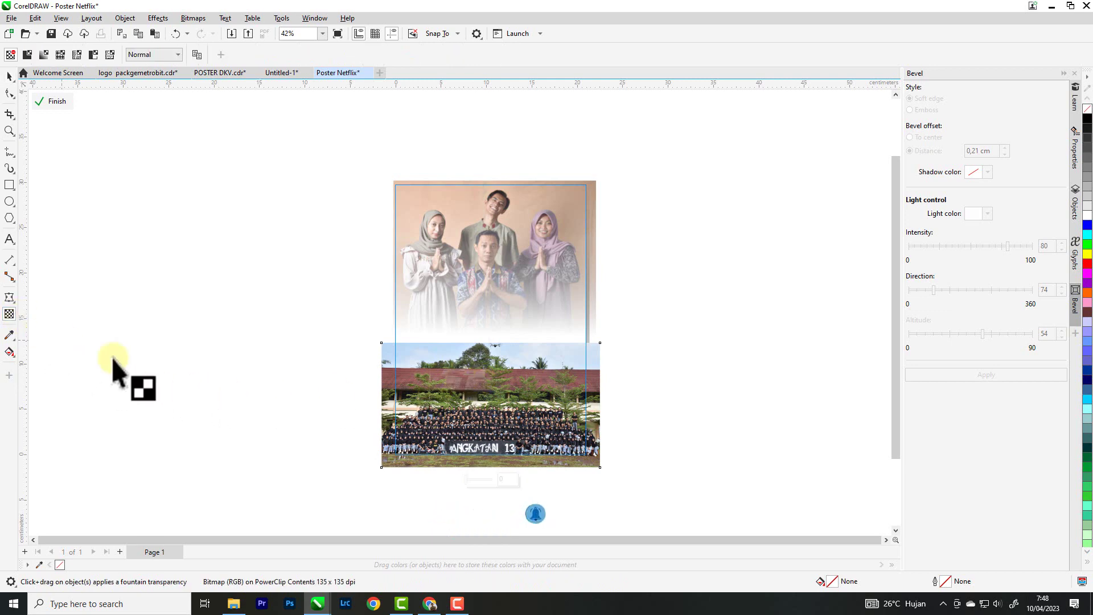
drag(493, 364, 488, 443)
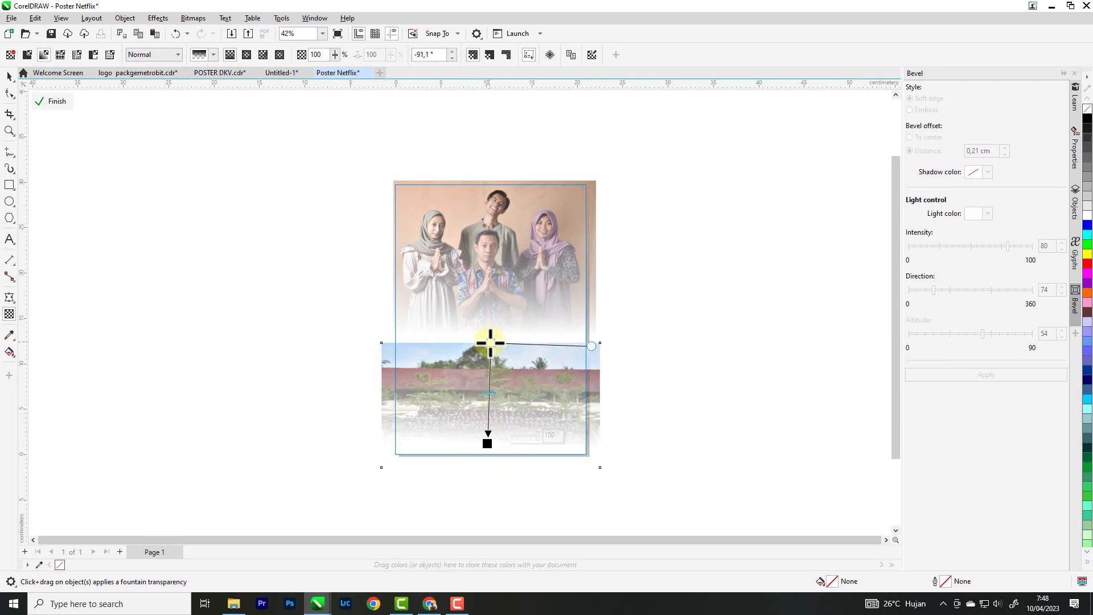
drag(490, 342, 498, 492)
drag(488, 444, 490, 342)
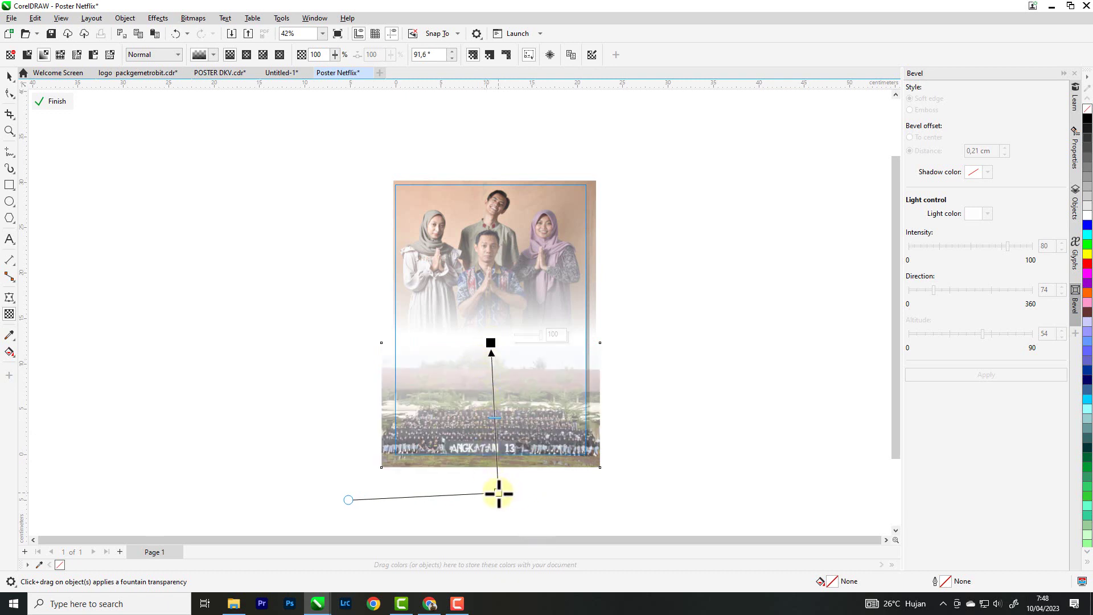
drag(498, 493, 491, 454)
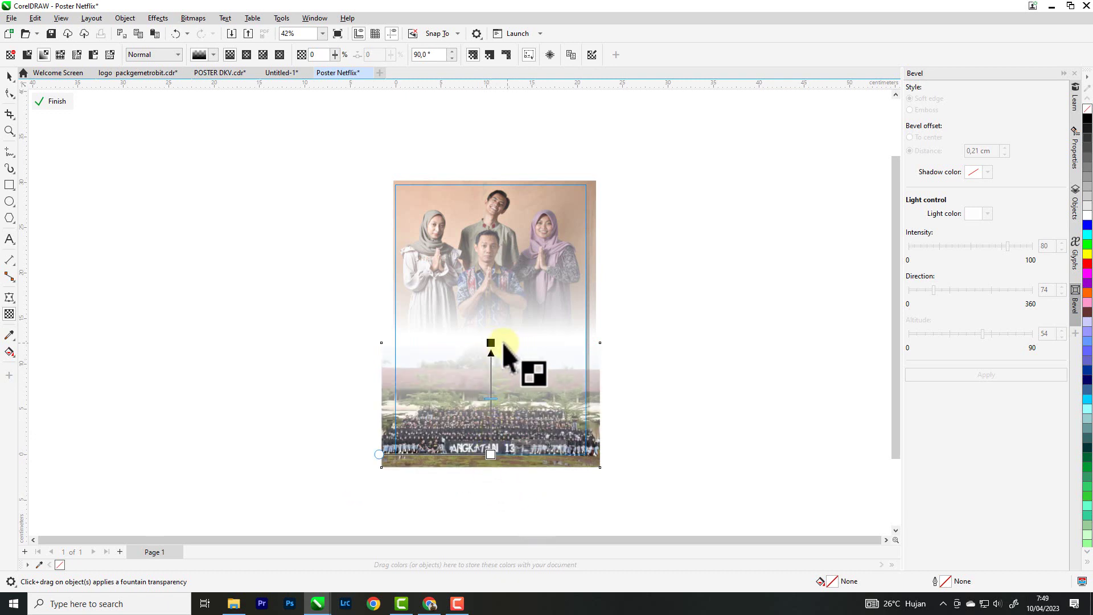
drag(488, 346, 487, 348)
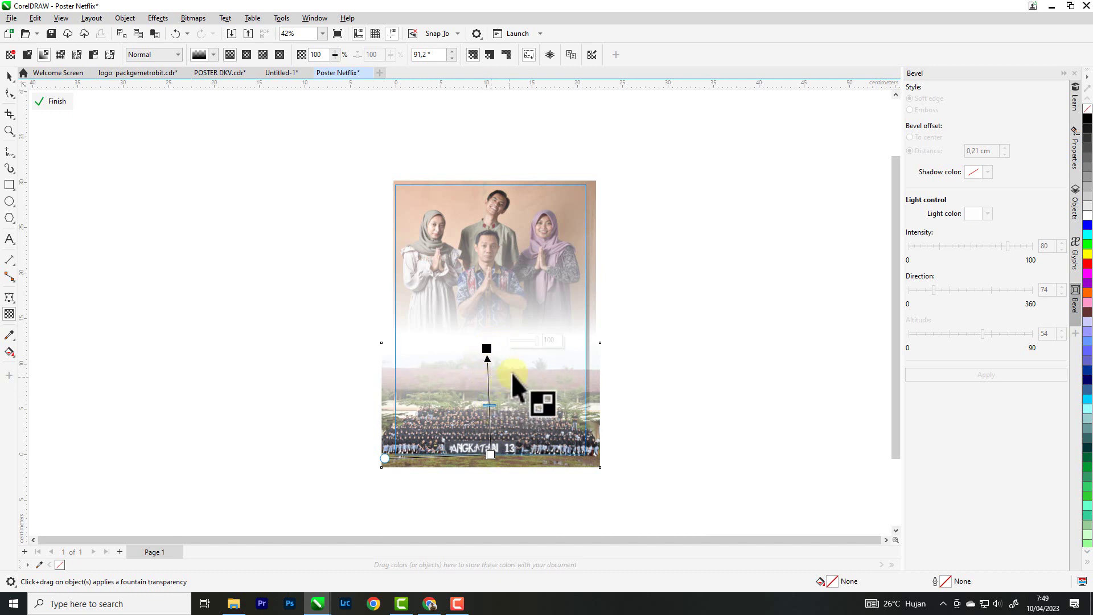
click(63, 102)
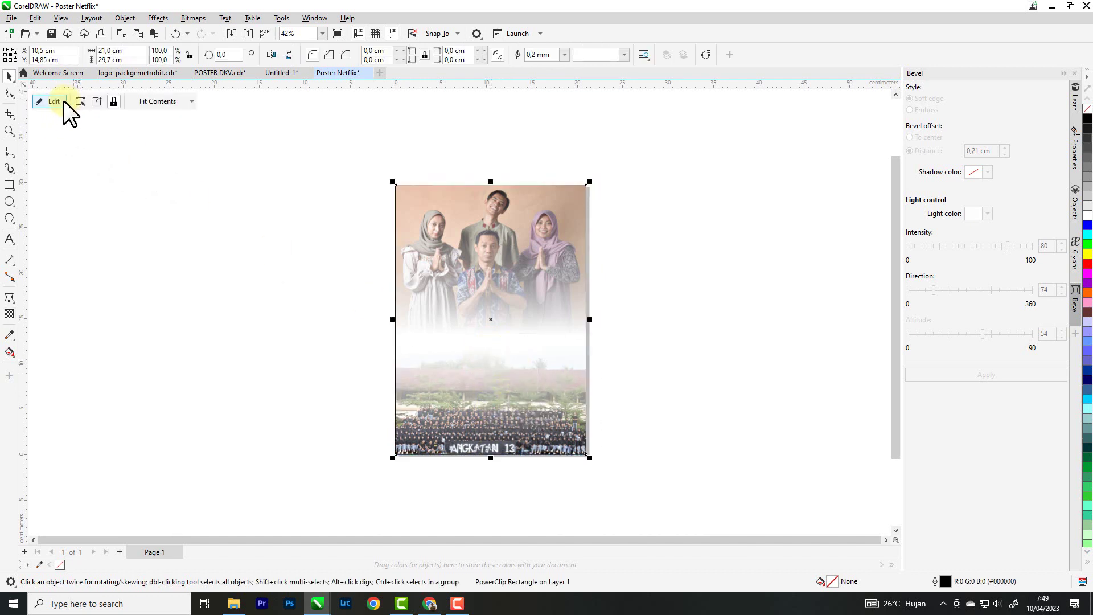
click(737, 296)
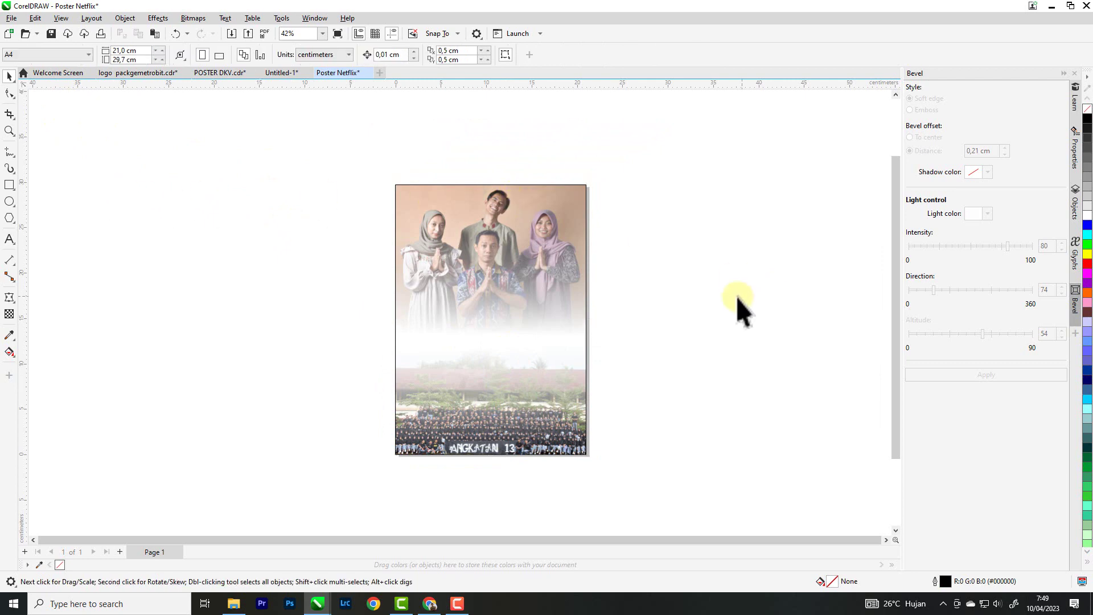
Step: Fill the page-sized PowerClip rectangle with the very dark grey #1A1A1A
click(515, 322)
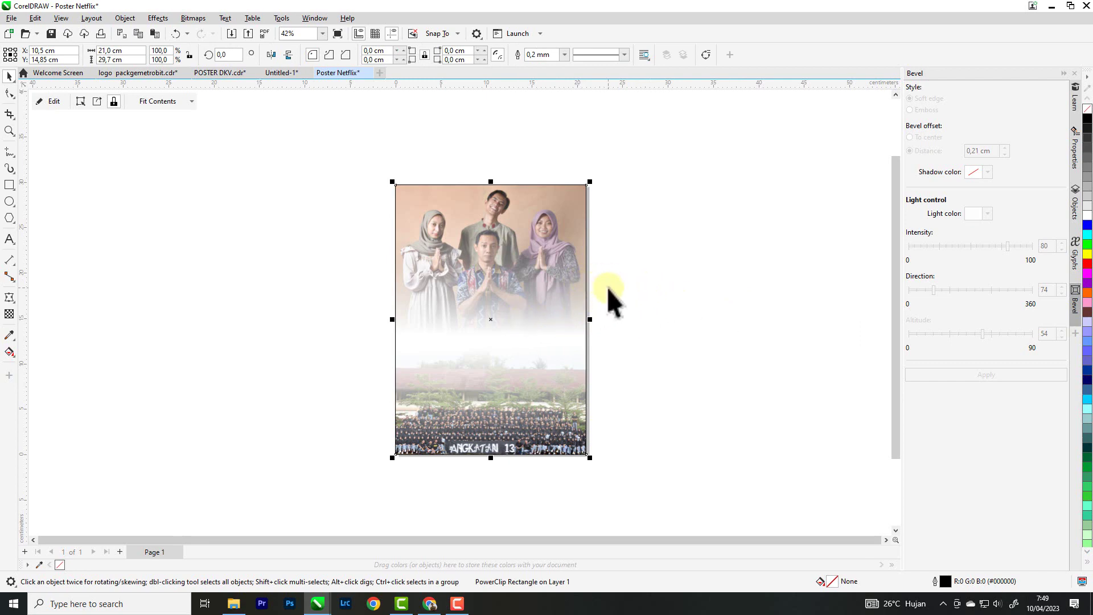
click(1086, 121)
click(1089, 129)
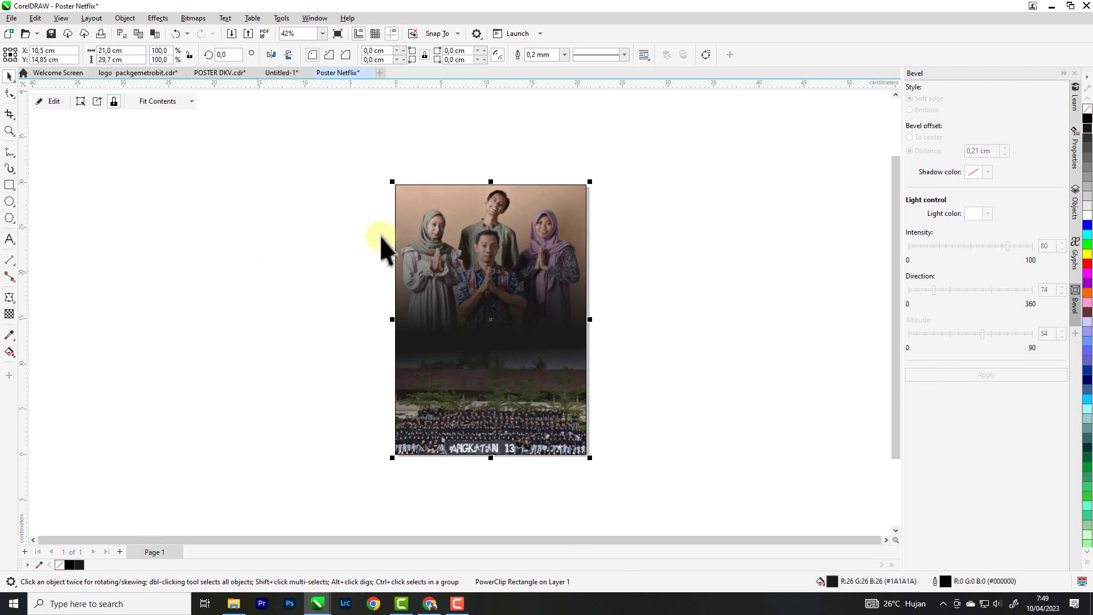
Step: Add the artistic text "ZUFA" on the empty area and place it just left of the poster's upper edge
click(17, 253)
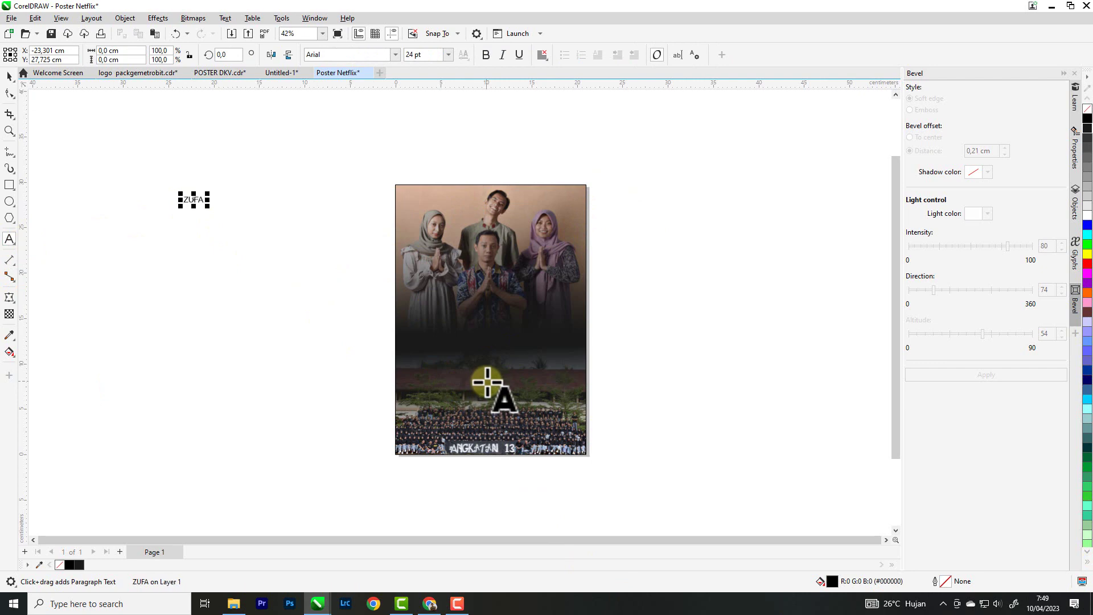
click(9, 77)
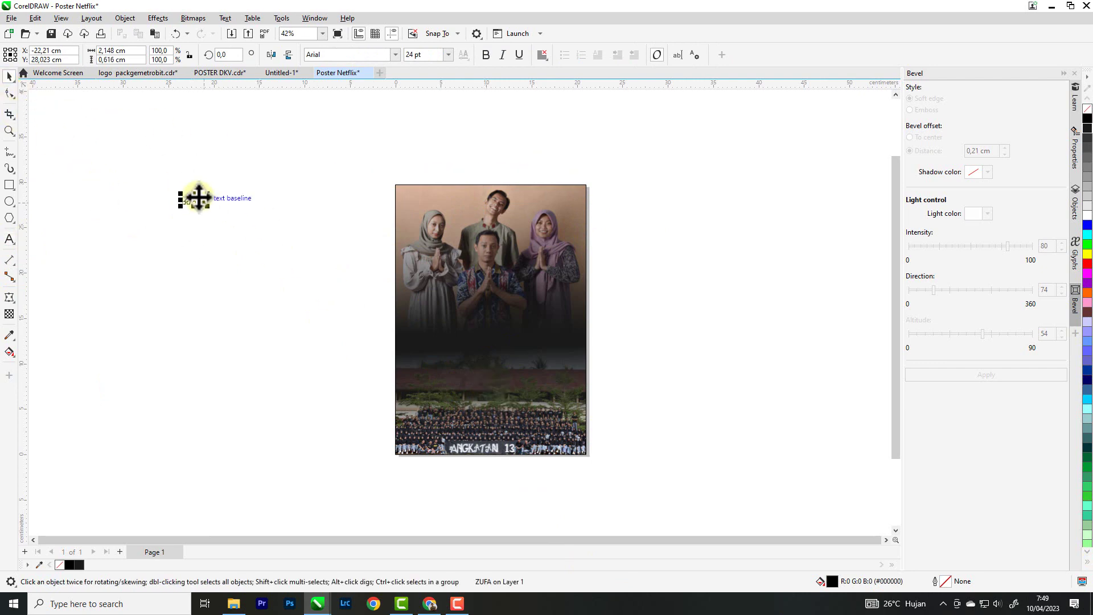
drag(187, 198, 319, 197)
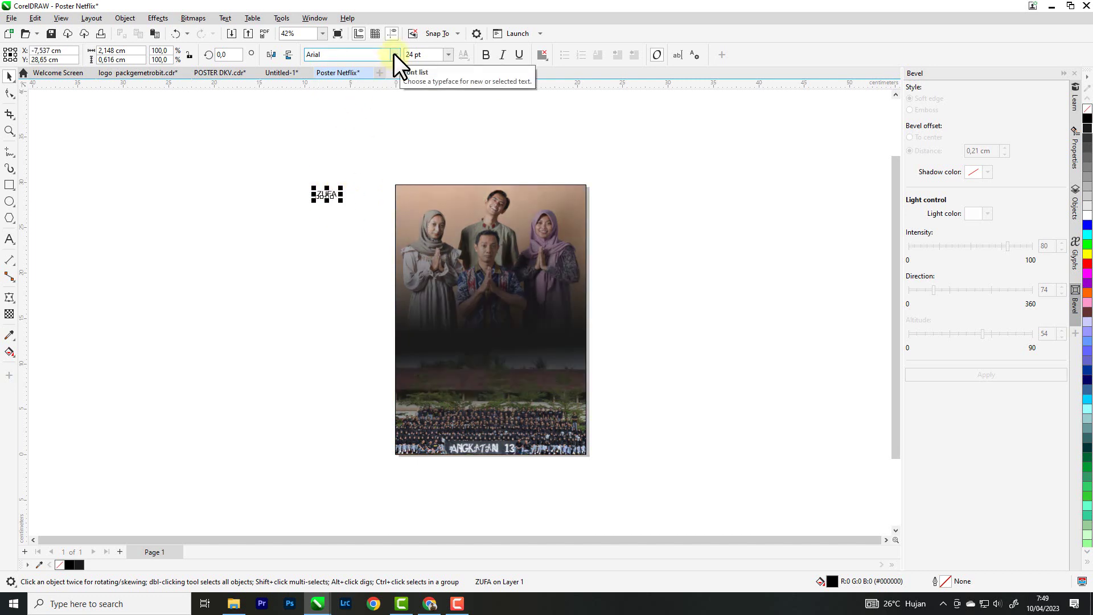
Step: Set the ZUFA text's font to Bebas Neue and enlarge it to about 54.6 pt
click(393, 53)
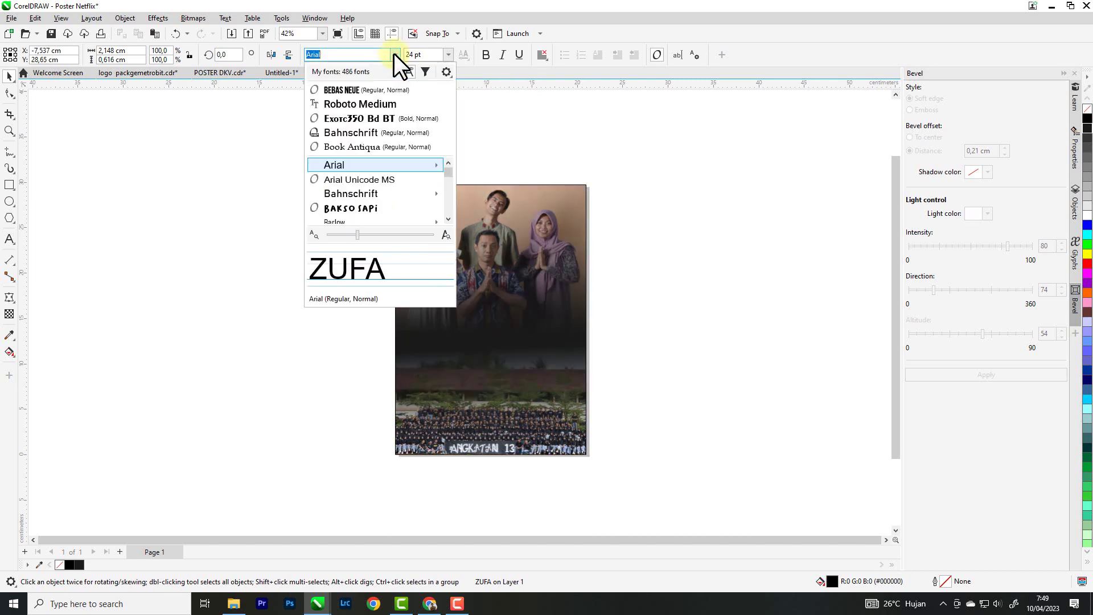
click(359, 91)
scroll(326, 212, up, 1)
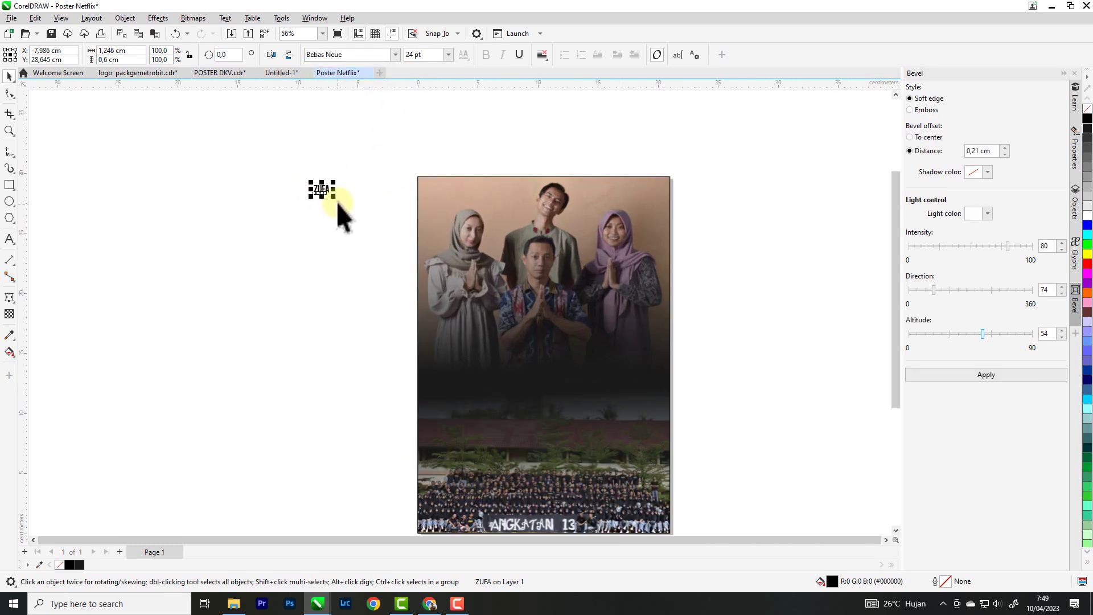
mouse_move(336, 199)
mouse_down()
mouse_move(352, 206)
mouse_move(330, 206)
mouse_up()
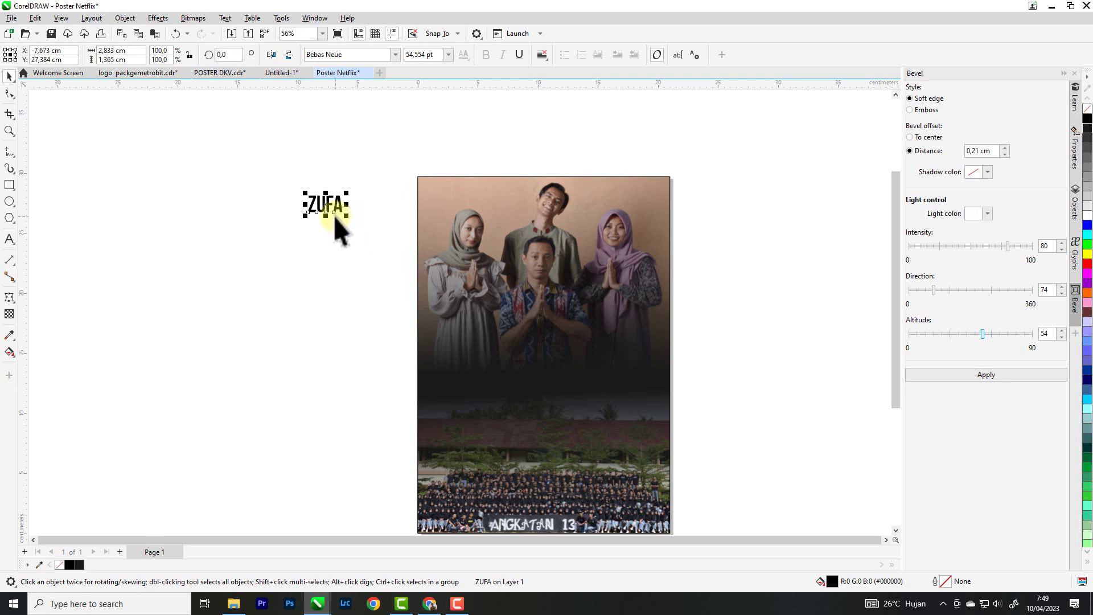
Step: Draw a rectangle about 3.5 × 1.7 cm below the ZUFA text and convert it to curves
click(8, 185)
drag(299, 226, 343, 246)
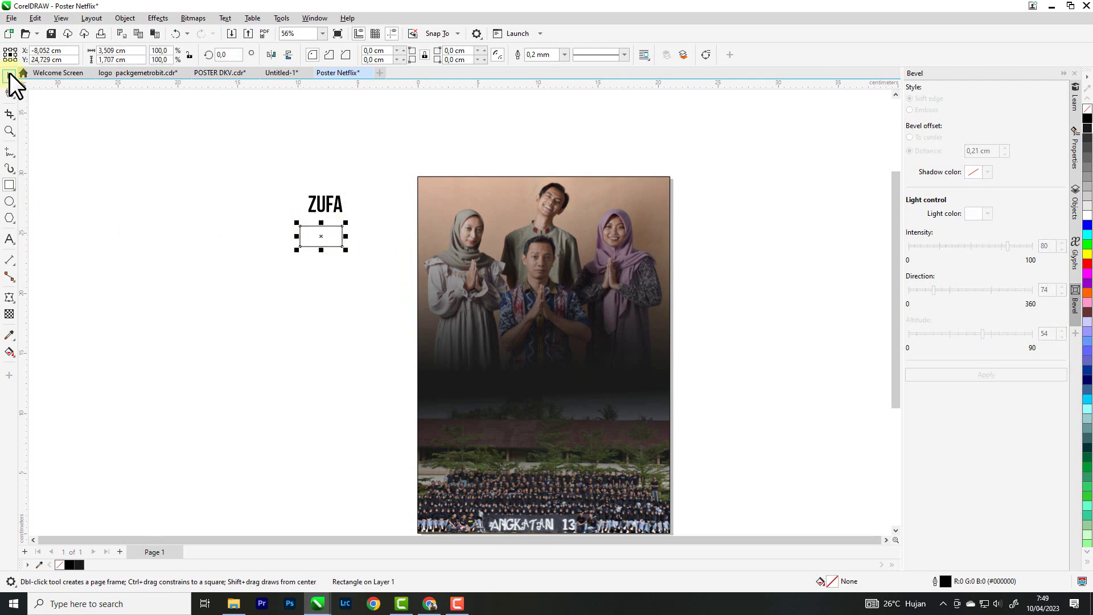
click(9, 74)
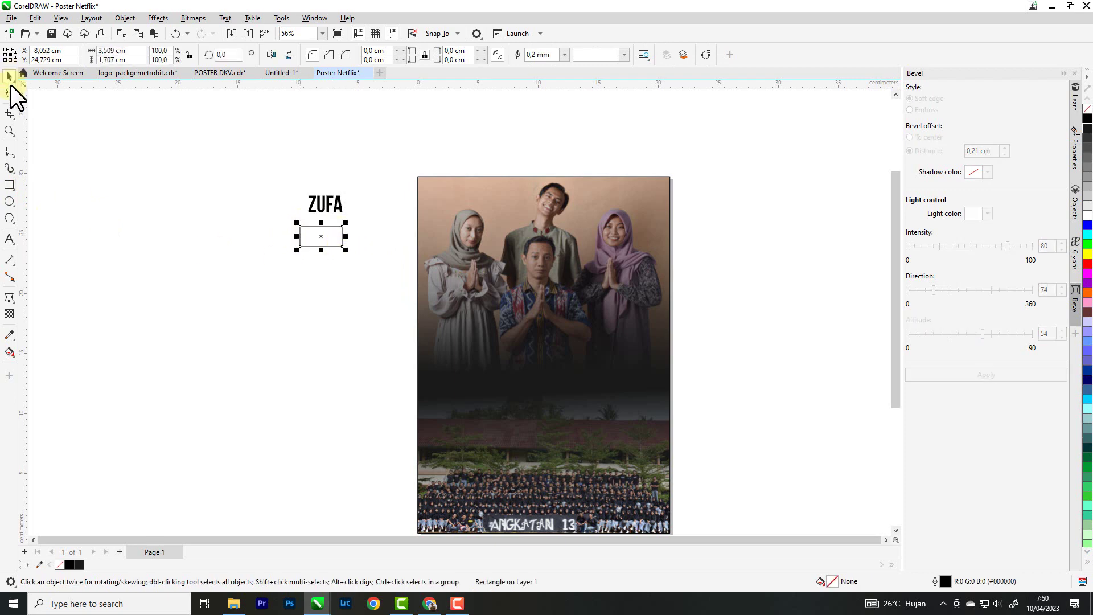
right_click(322, 236)
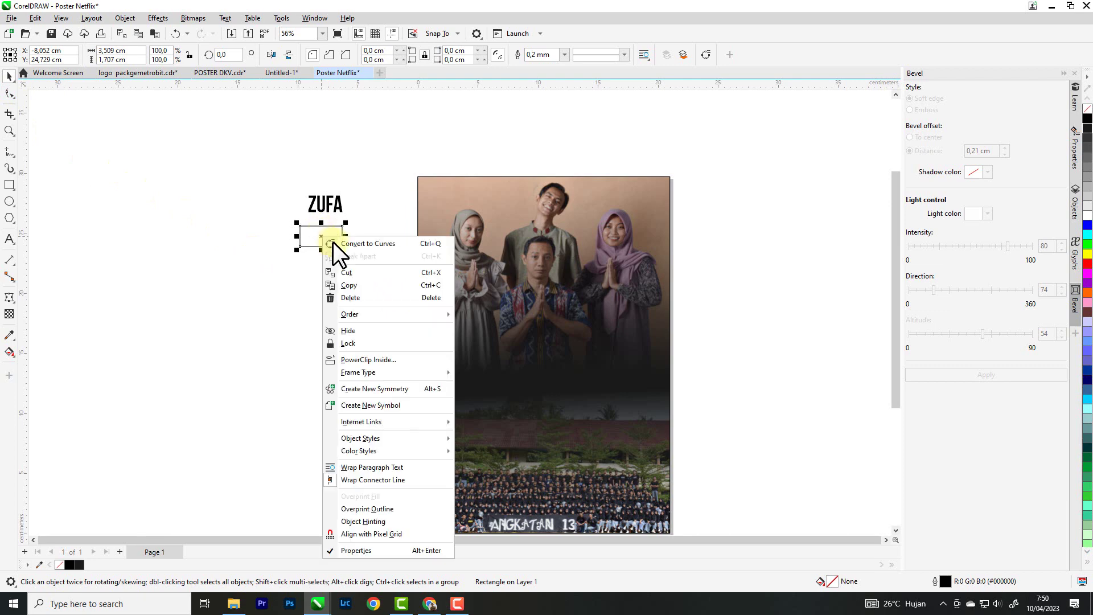
click(370, 244)
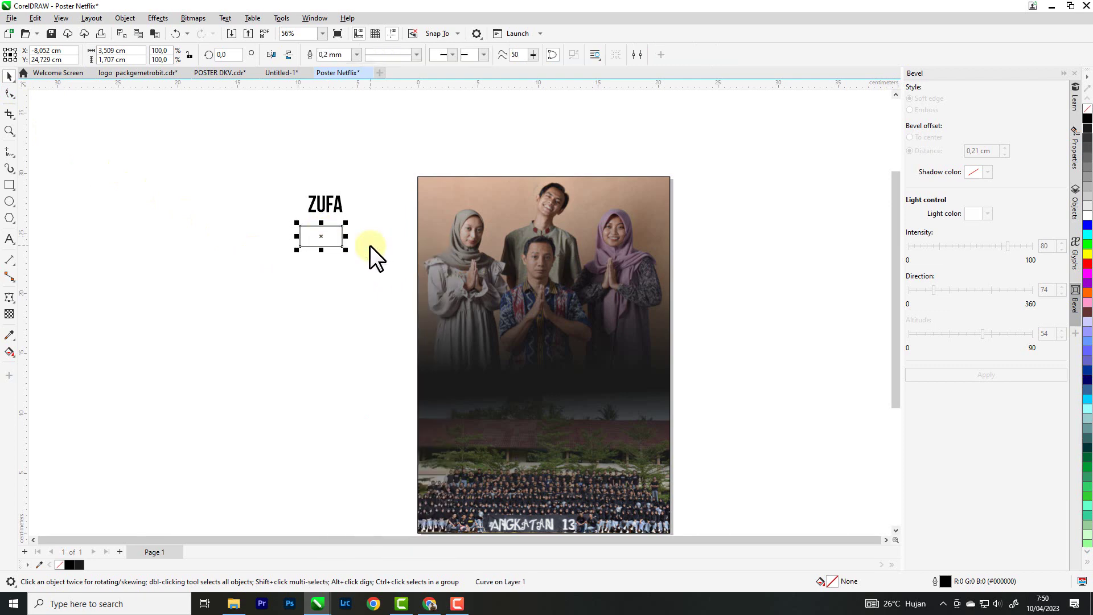
Step: Convert the rectangle's bottom edge to a curve with the Shape tool and bend it slightly upward into an arch
click(9, 93)
scroll(318, 238, up, 2)
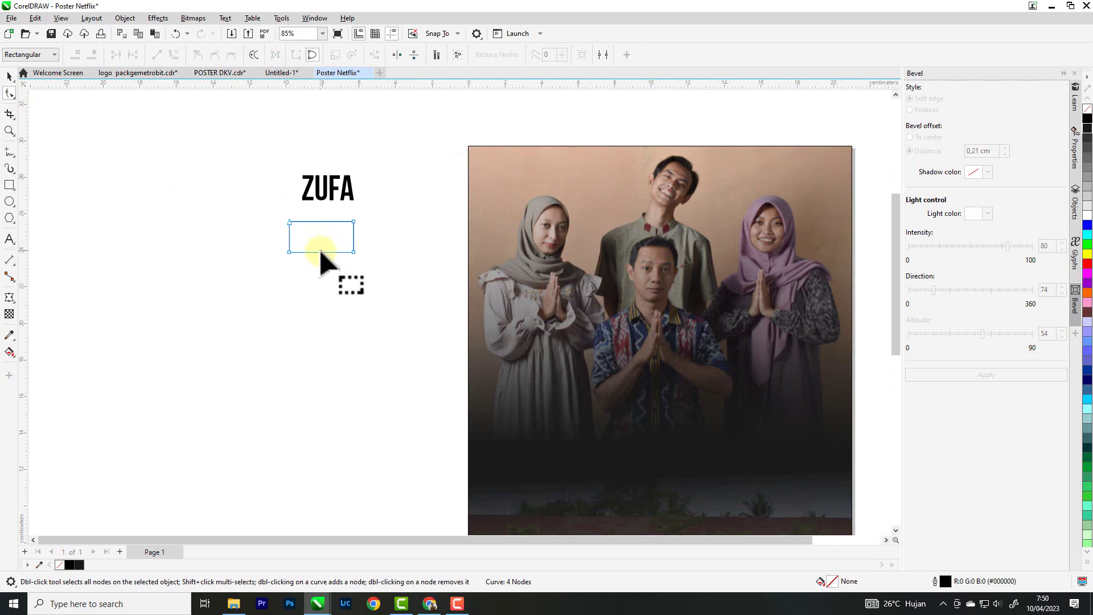
click(321, 252)
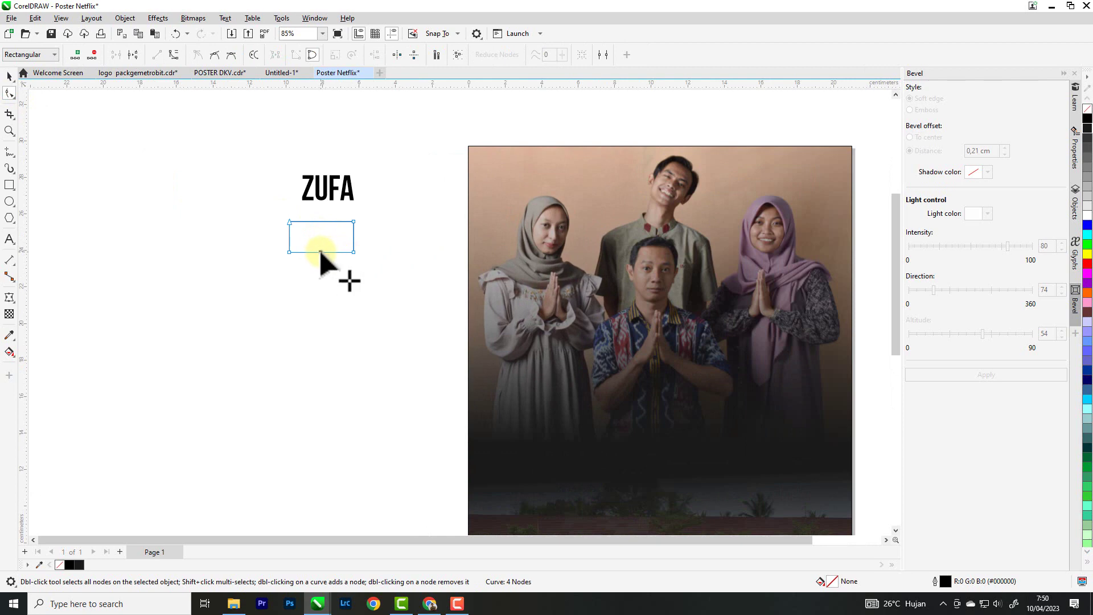
click(176, 53)
scroll(319, 259, up, 3)
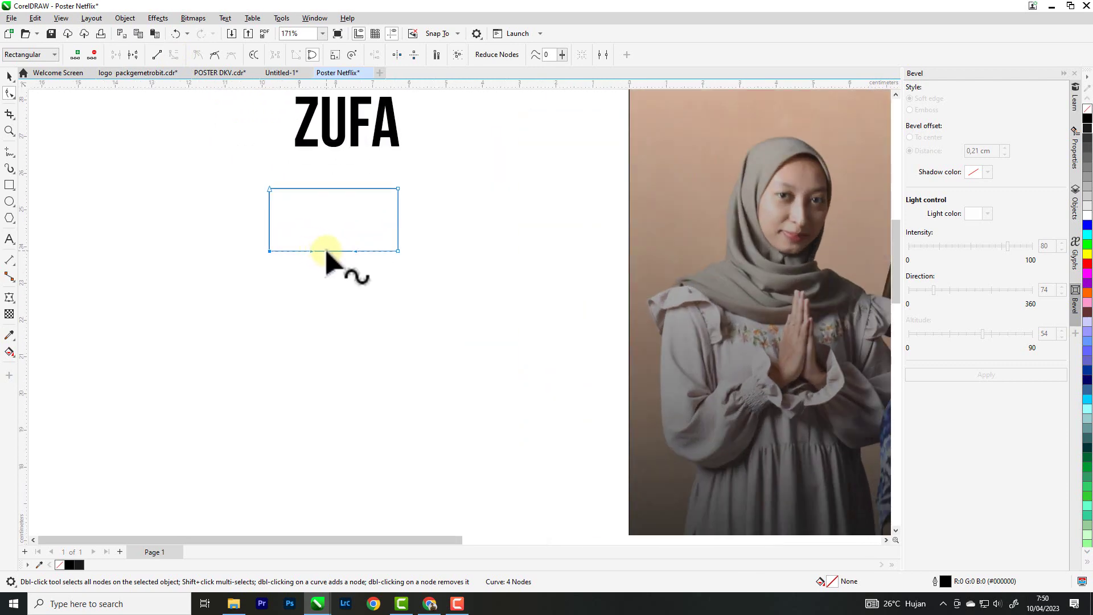
drag(326, 250, 329, 242)
scroll(329, 330, down, 1)
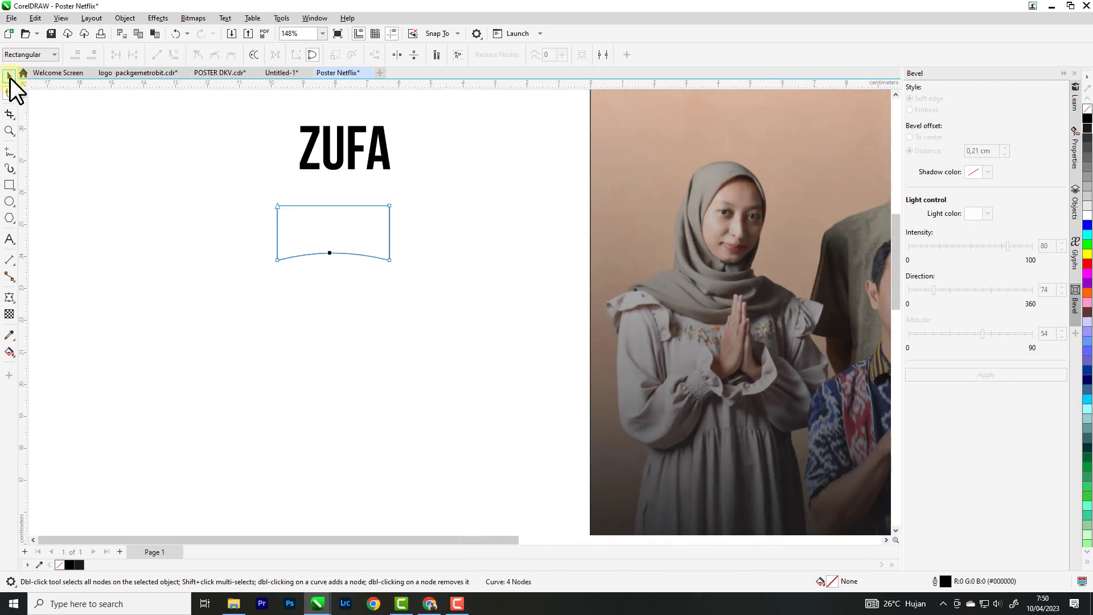
Step: Move the ZUFA text inside the arched rectangle and enlarge it to about 58 pt to fit
click(9, 76)
click(330, 166)
drag(335, 168, 385, 255)
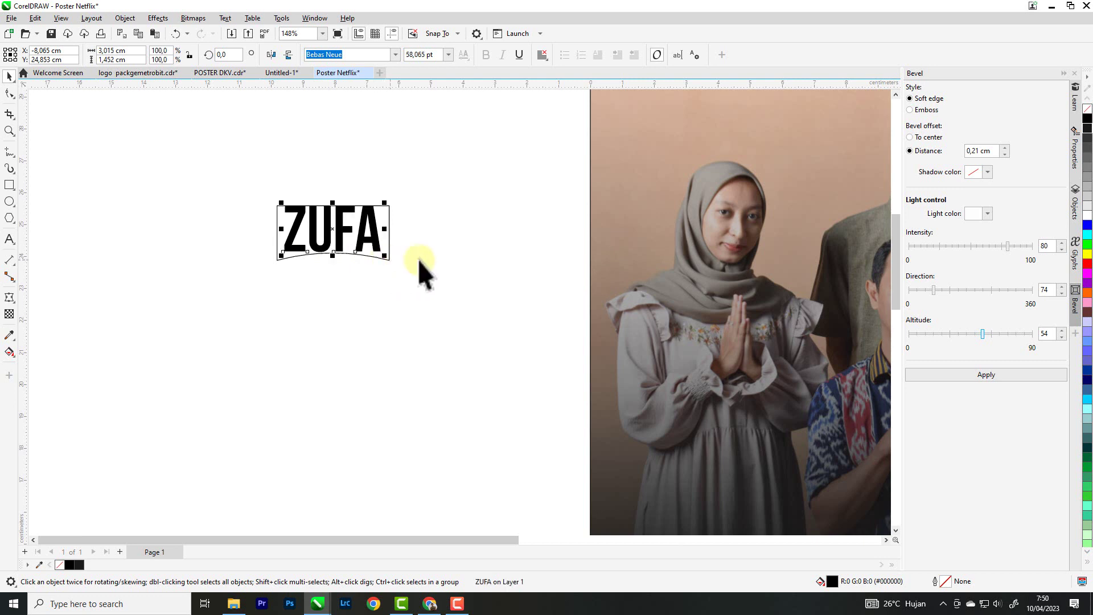
click(327, 237)
key(ctrl+q)
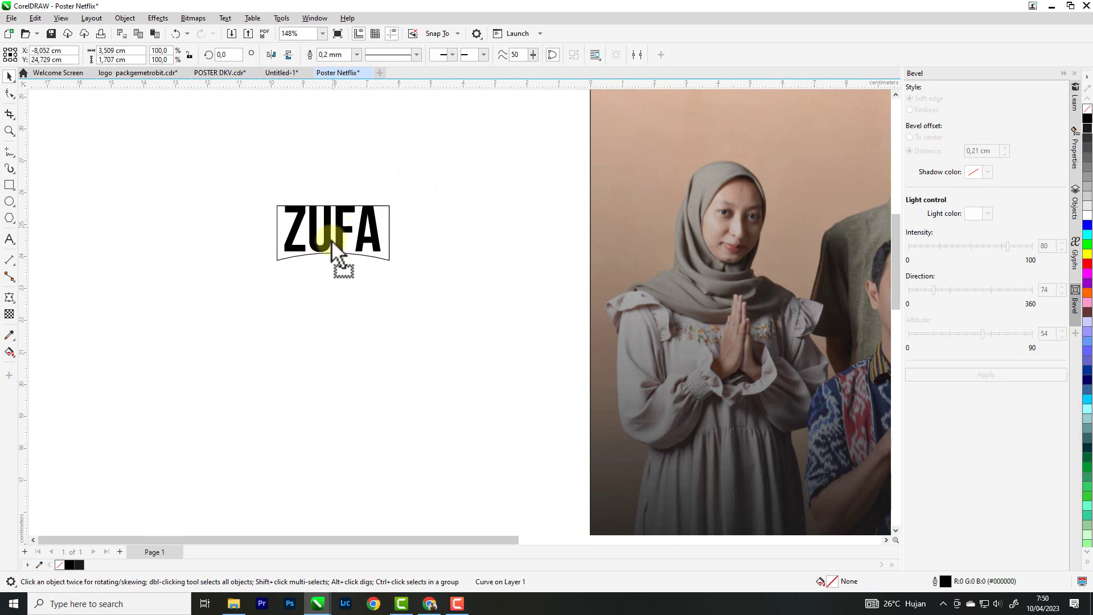
drag(332, 233, 328, 278)
key(ctrl+z)
click(308, 280)
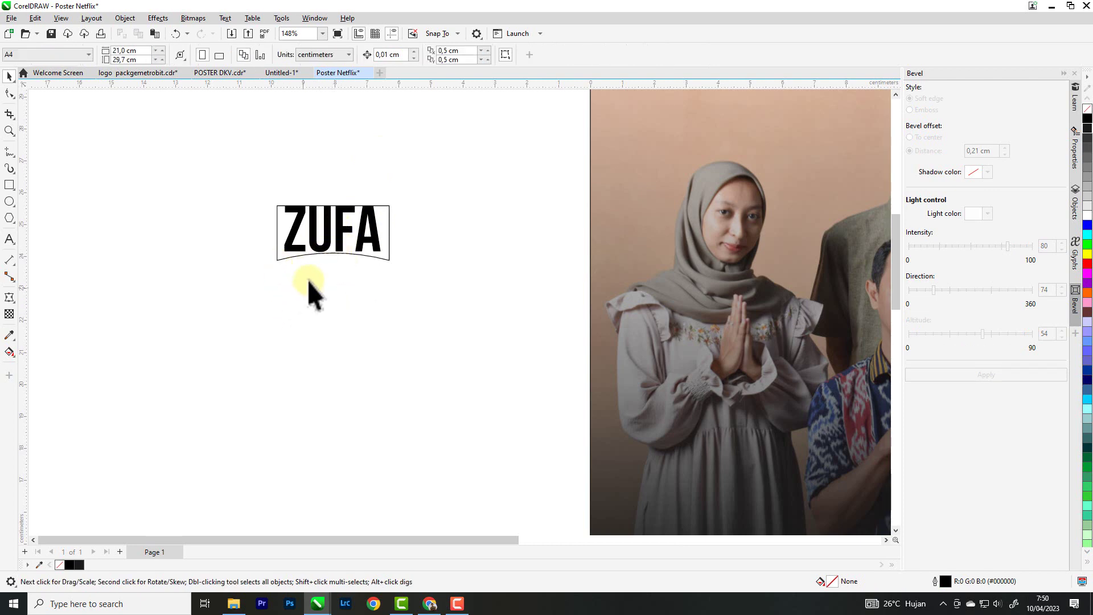
Step: Try to arch the lower edge of the ZUFA text with the Envelope tool by raising its bottom middle node, and undo it
click(324, 246)
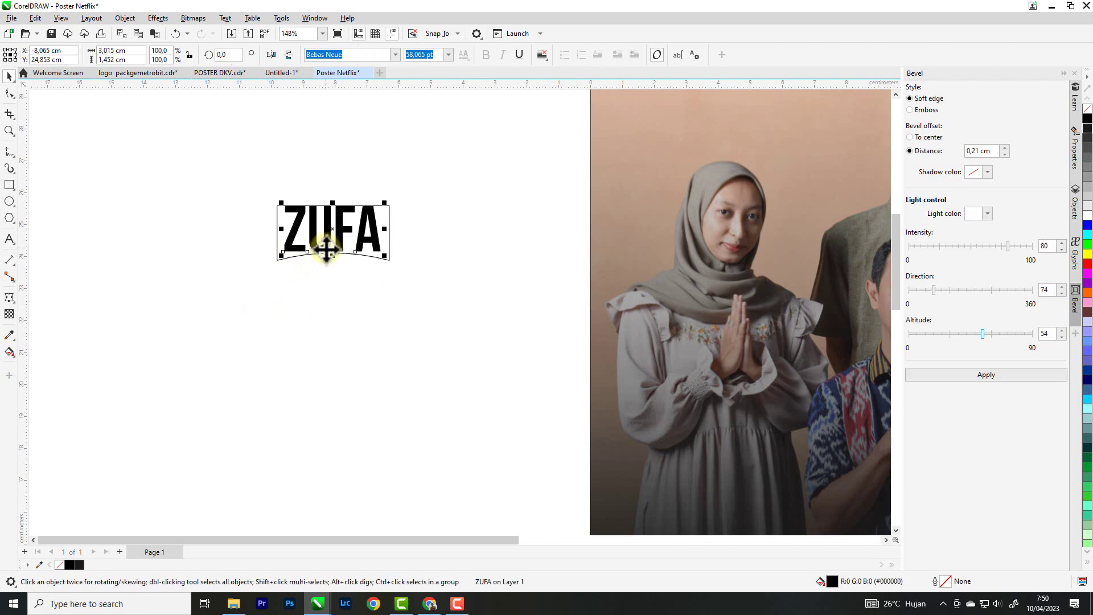
click(10, 296)
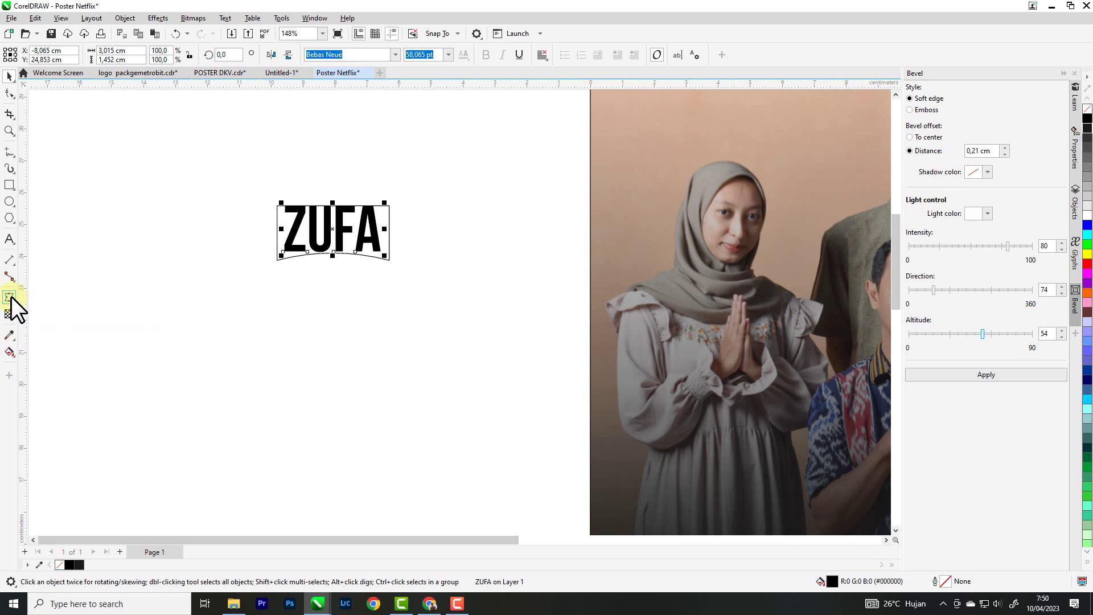
scroll(335, 249, up, 2)
scroll(308, 241, up, 4)
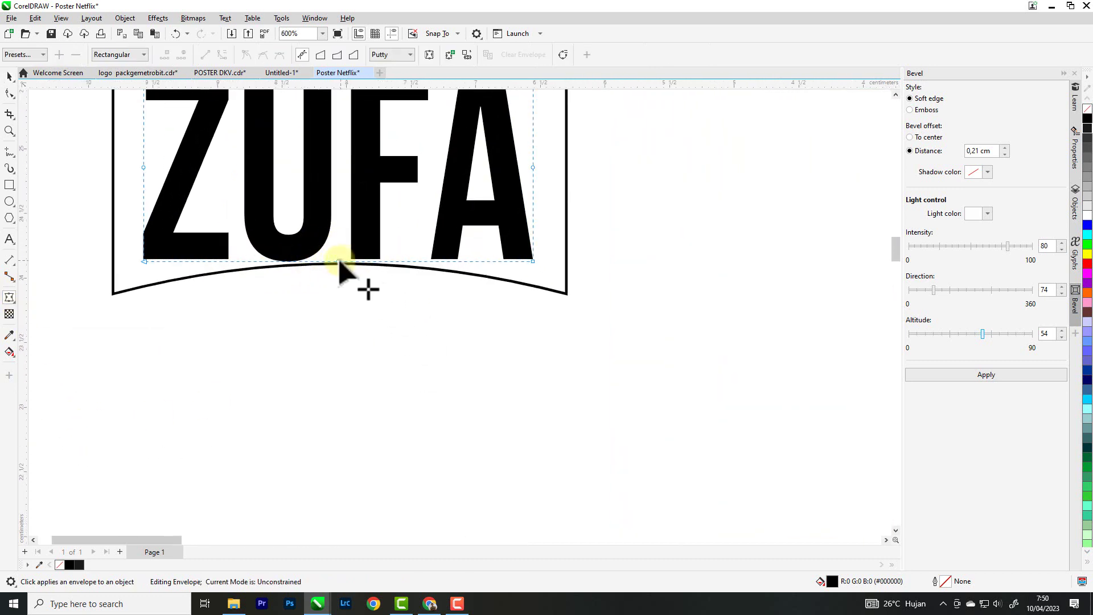
click(343, 264)
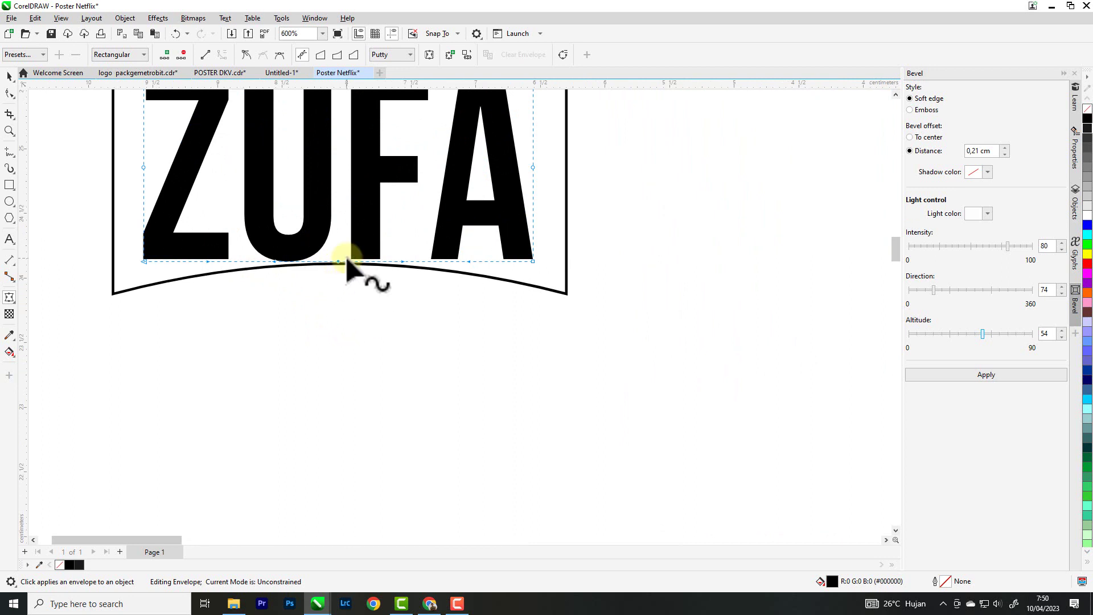
drag(338, 260, 338, 238)
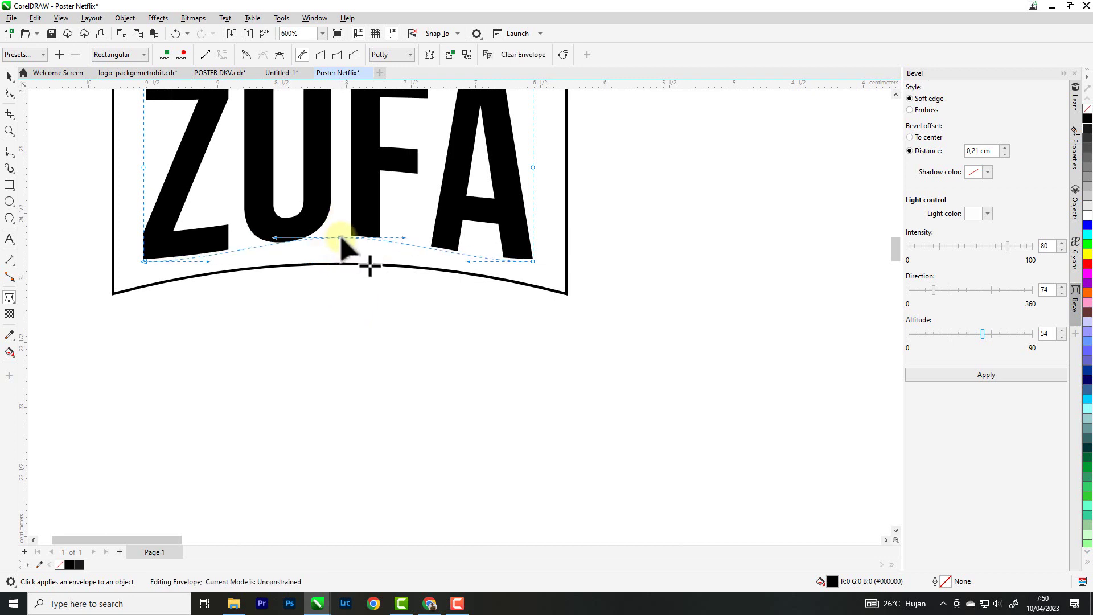
key(ctrl+z)
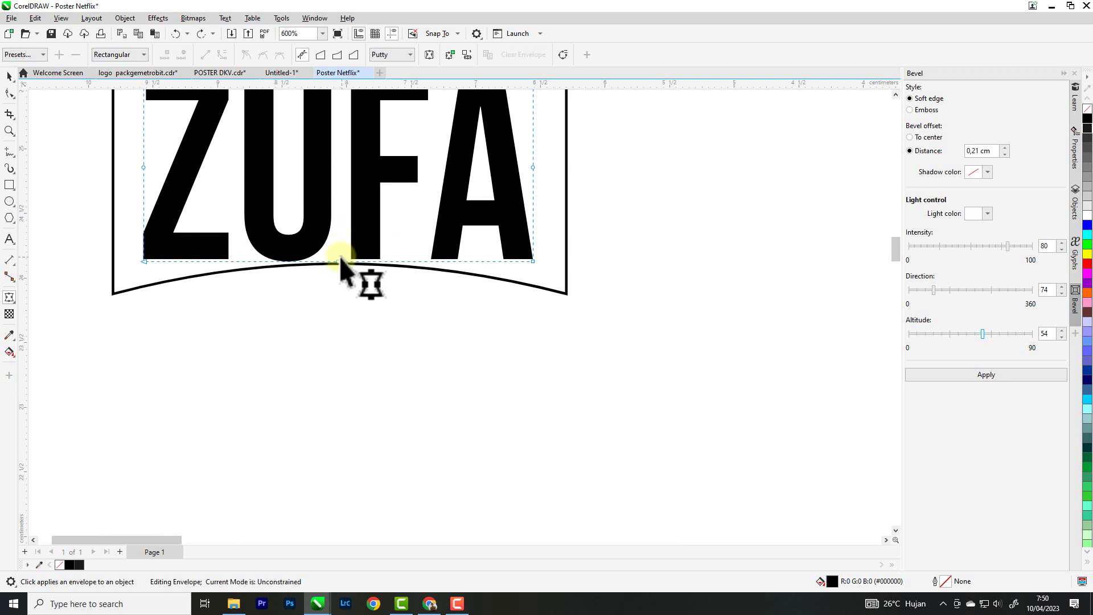
Step: Remove the envelope's bottom middle node and bend the ZUFA text's lower edge upward into an arch like the guide shape's
click(340, 260)
click(349, 251)
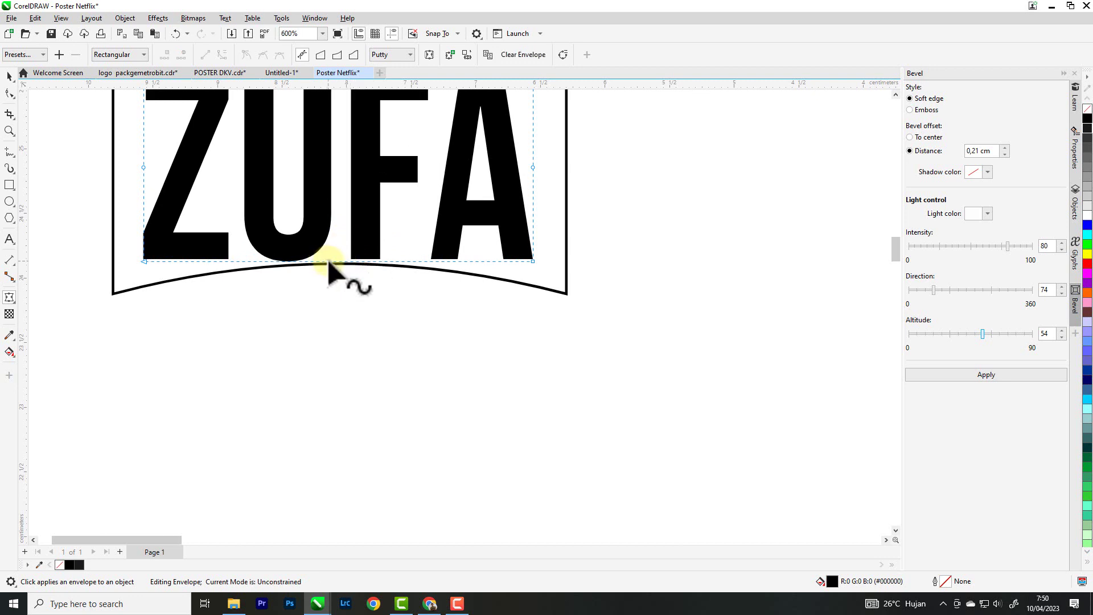
click(533, 261)
drag(330, 263, 335, 249)
scroll(334, 248, down, 1)
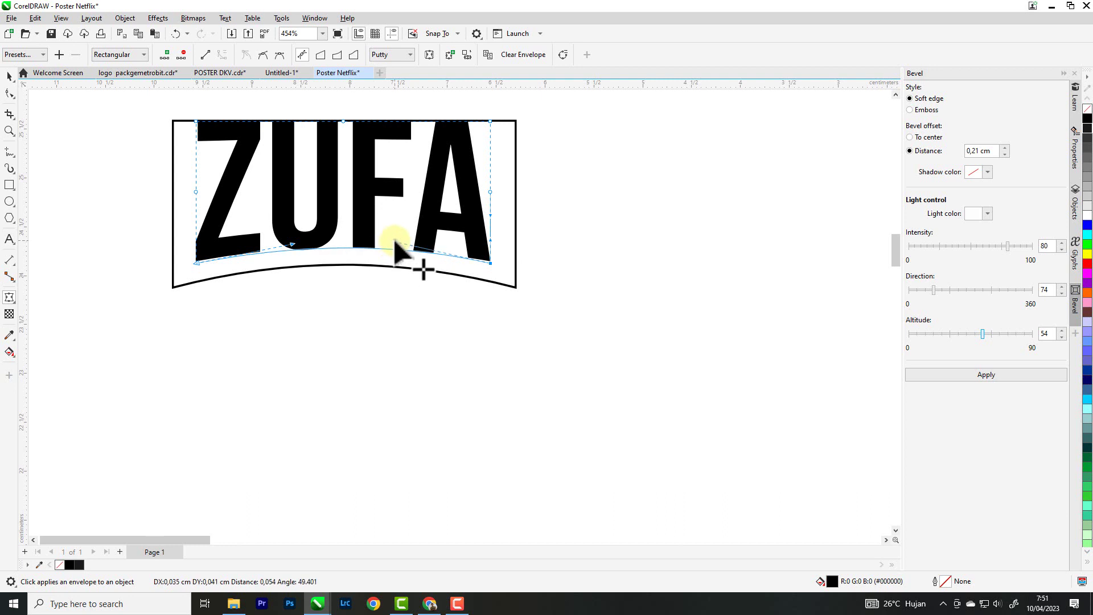
click(11, 73)
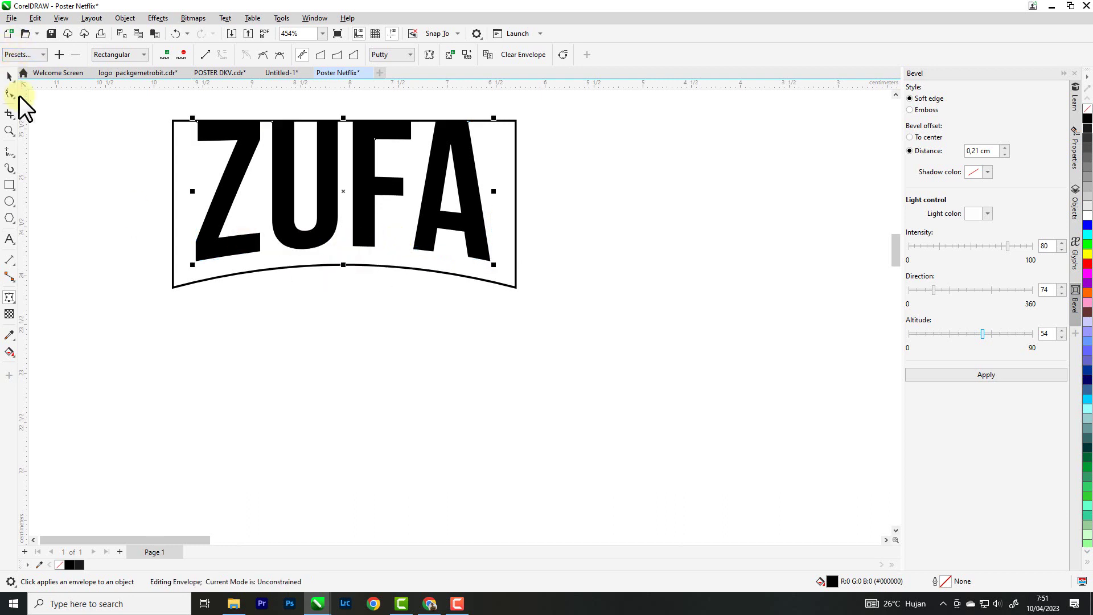
Step: Fill the arched ZUFA text red and place it in the poster's upper-left corner
scroll(296, 236, down, 2)
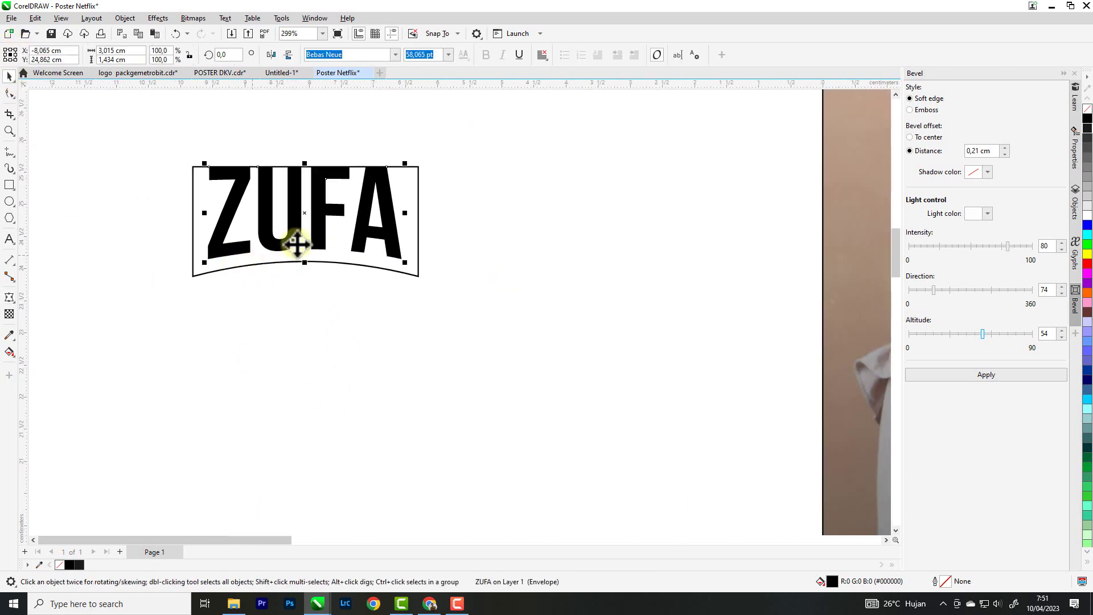
scroll(244, 255, down, 1)
drag(285, 232, 563, 180)
scroll(280, 288, down, 1)
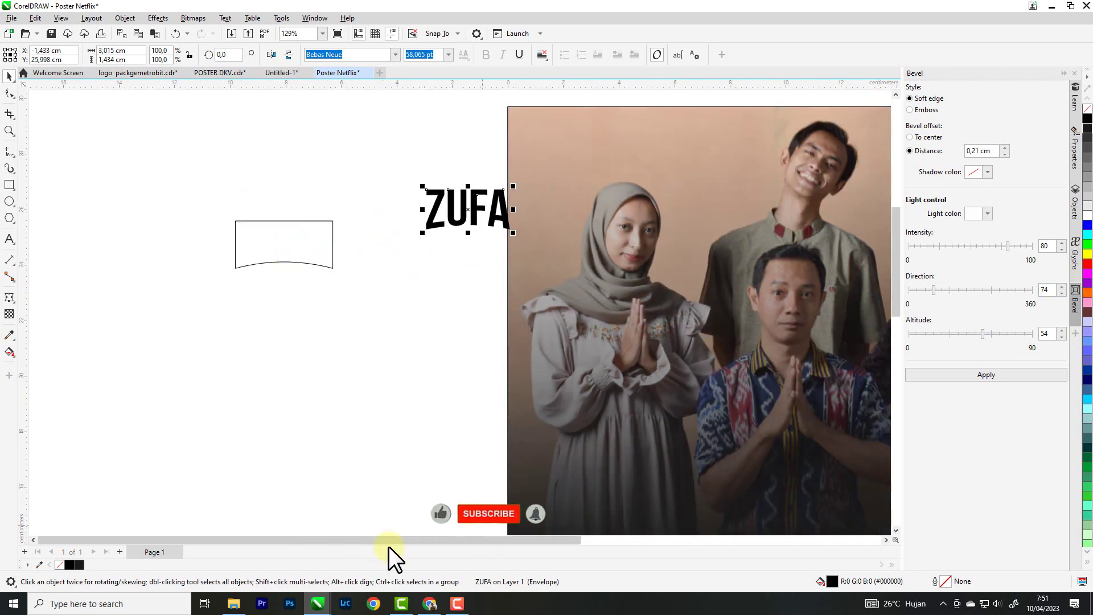
click(1087, 263)
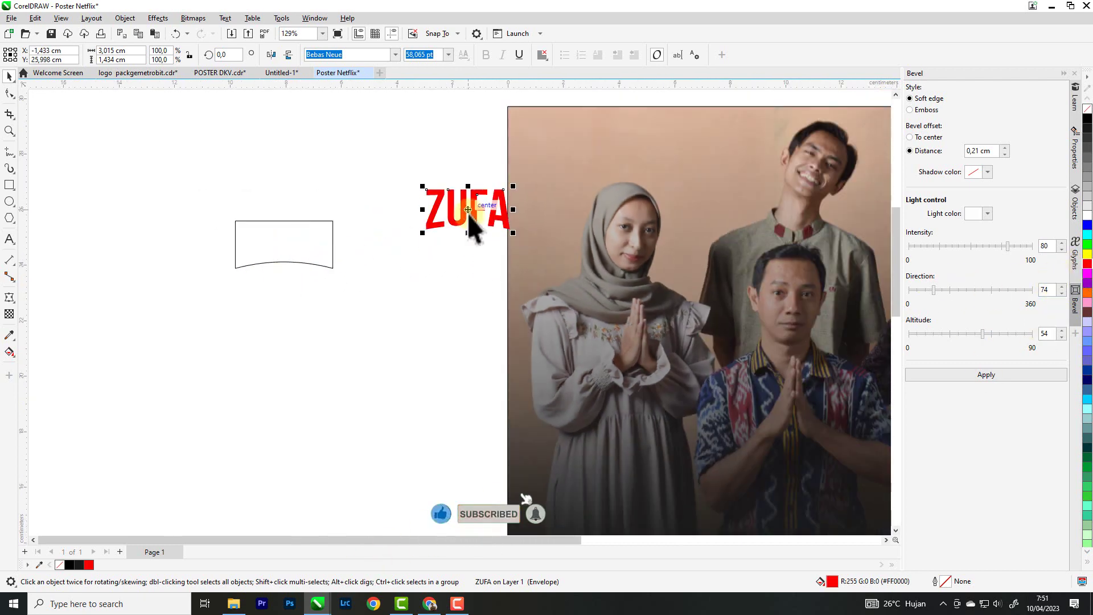
drag(467, 214, 564, 135)
scroll(335, 238, down, 1)
click(348, 323)
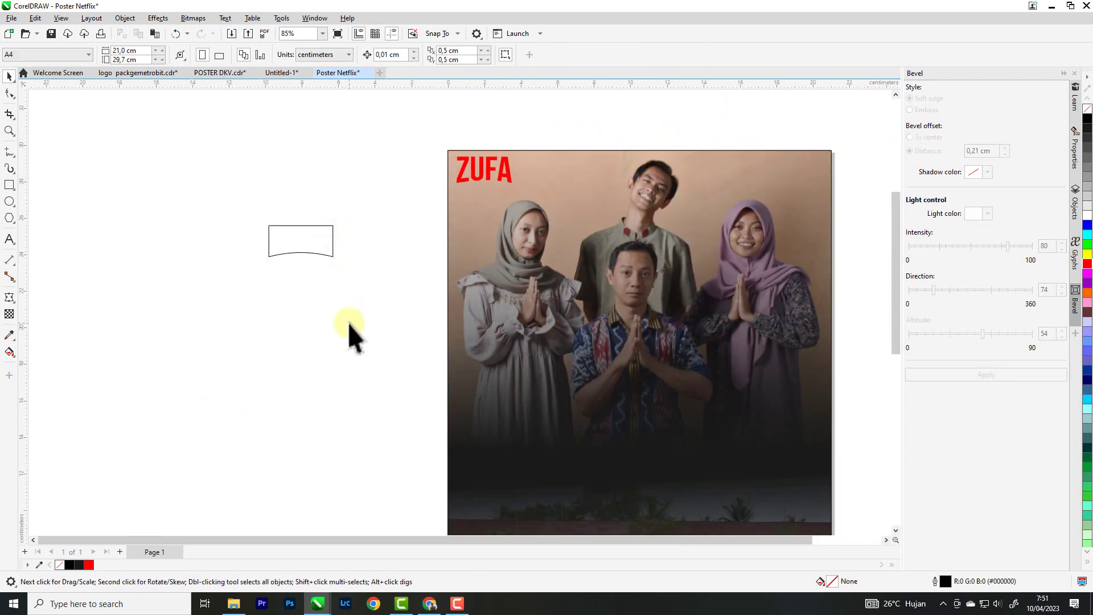
scroll(364, 202, down, 1)
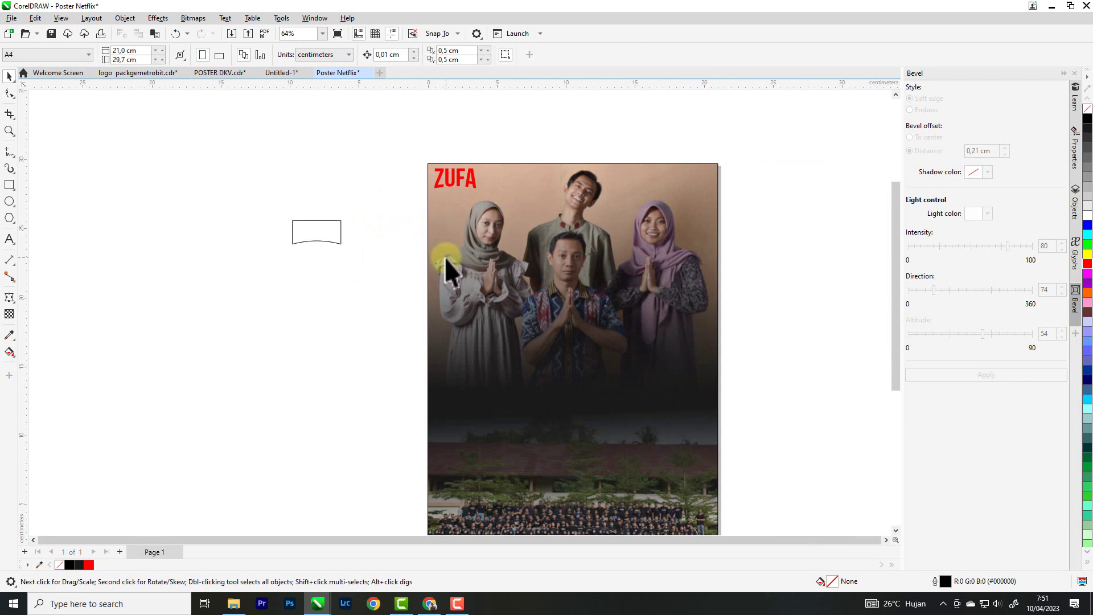
Step: Add a letter S on the poster over the woman in the grey dress and set its font to Bebas Neue
click(278, 72)
scroll(325, 239, up, 1)
key(F8)
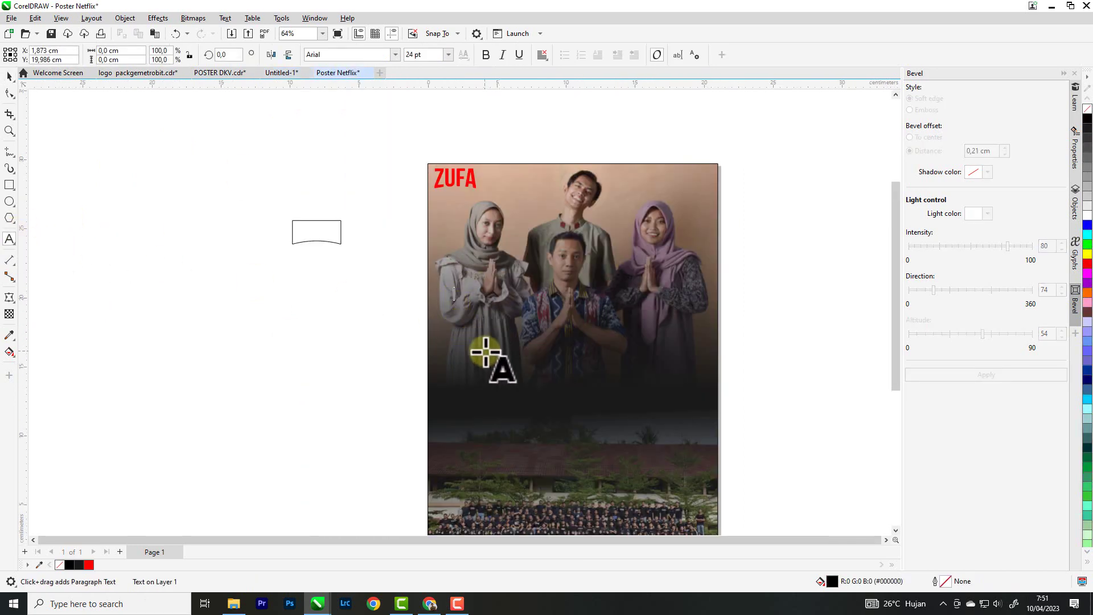
click(9, 76)
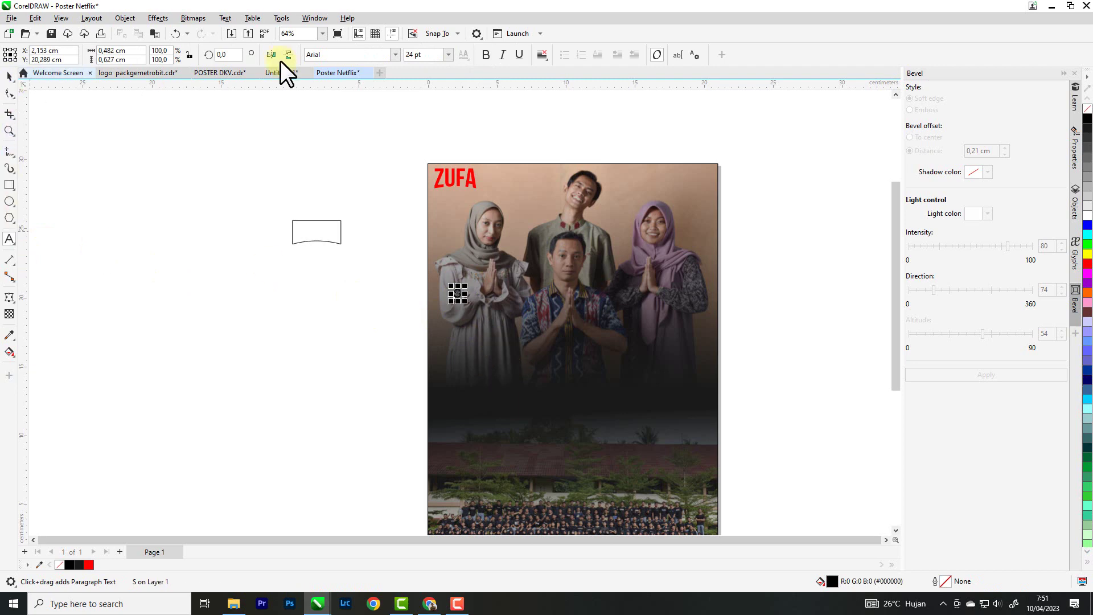
click(396, 53)
click(364, 92)
Step: Fill the letter S red and enlarge it to about 103 pt near the poster's left edge
scroll(504, 296, up, 2)
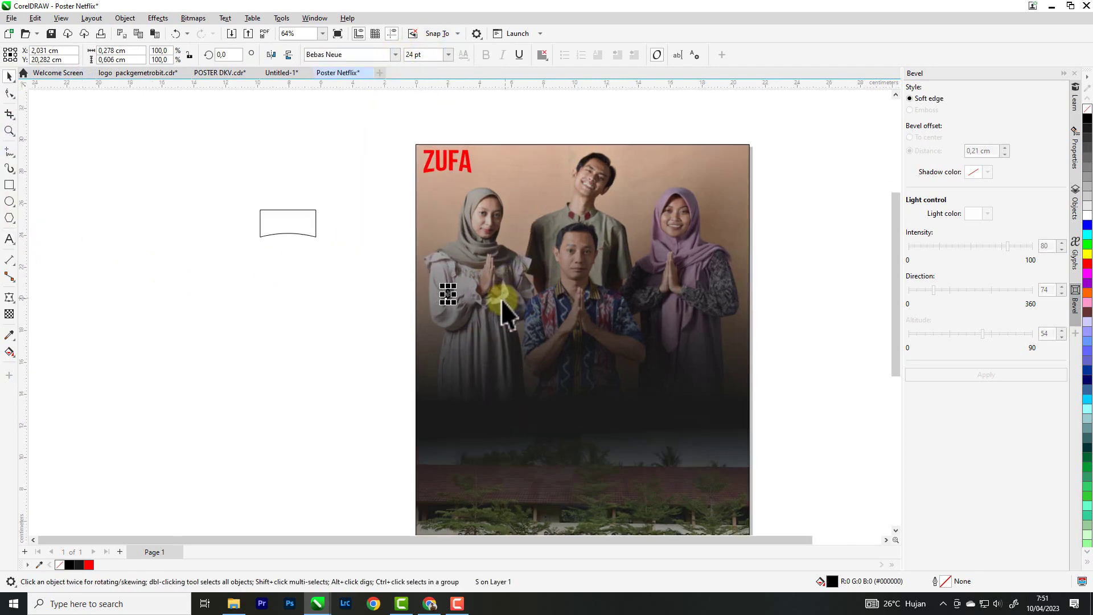
drag(437, 282, 421, 313)
click(88, 565)
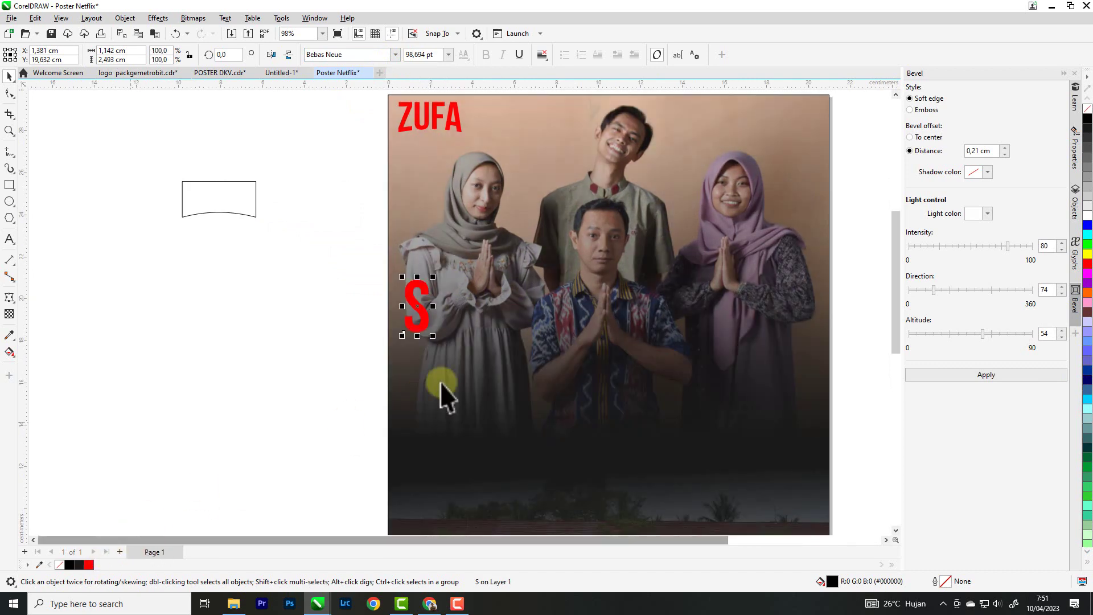
scroll(483, 336, down, 1)
drag(446, 336, 446, 338)
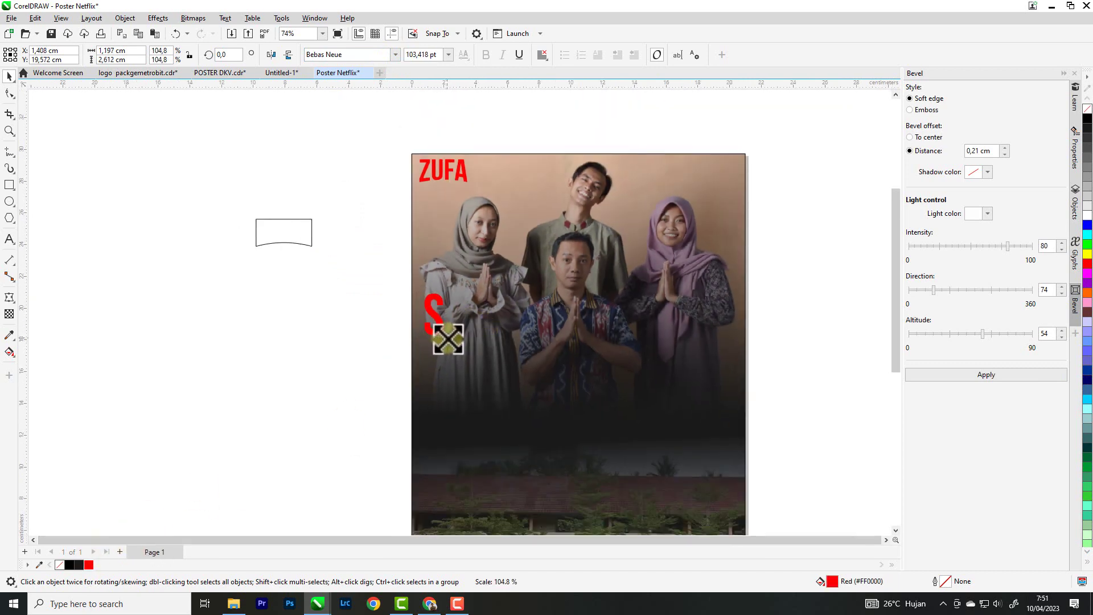
Step: Add the text ZUFA DESAIN beside the poster and set its font to Bebas Neue
click(8, 239)
click(323, 342)
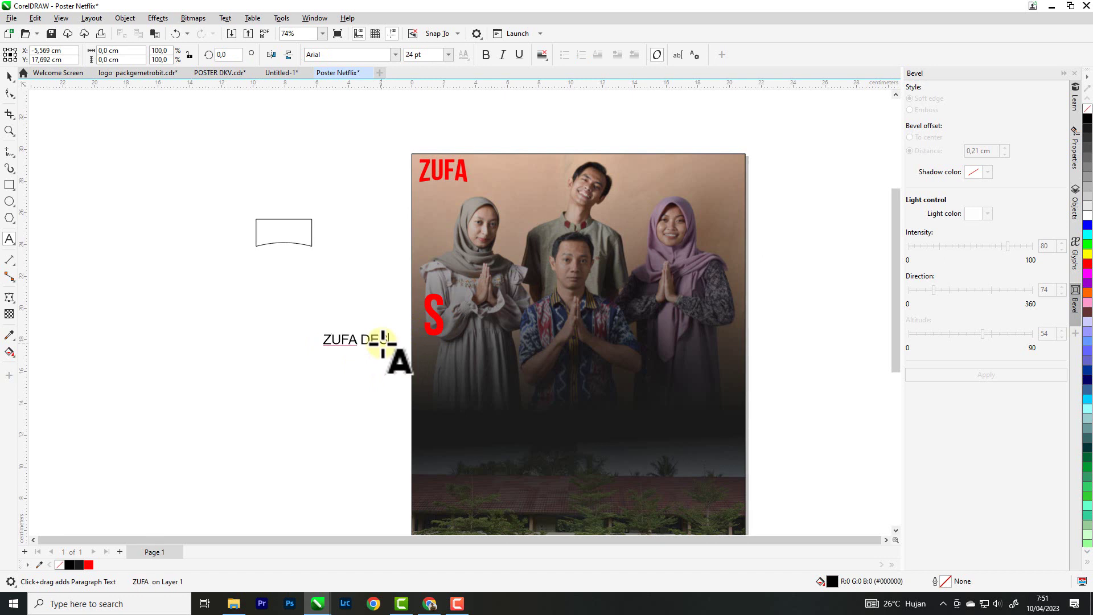
key(ctrl+space)
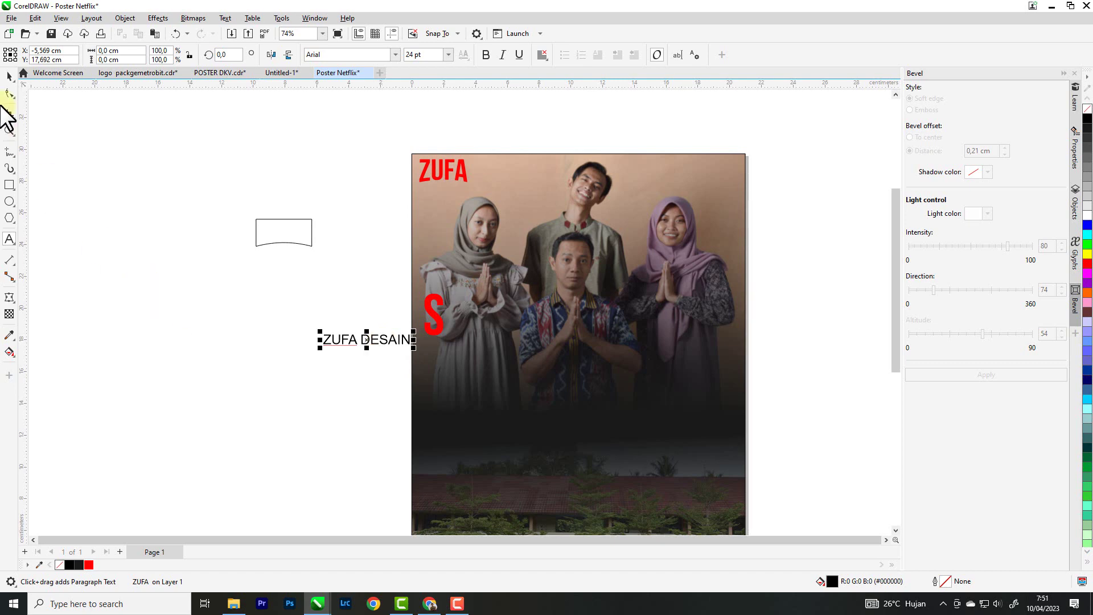
click(12, 75)
click(391, 50)
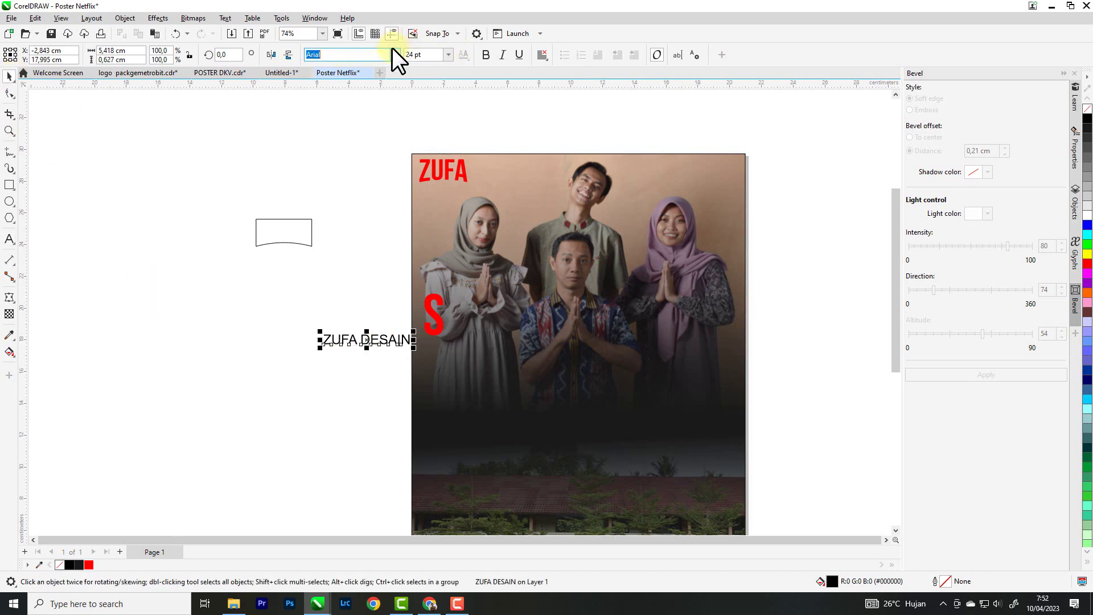
click(398, 52)
click(371, 85)
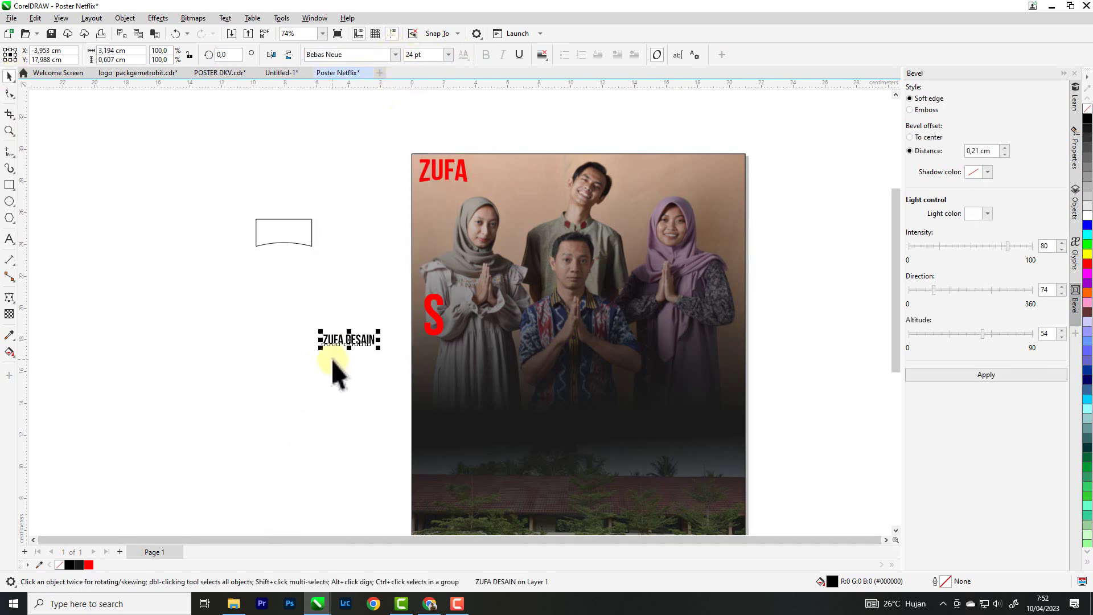
Step: Place the ZUFA DESAIN text right beside the red S and align their horizontal centre lines
drag(343, 341, 476, 320)
scroll(455, 327, up, 2)
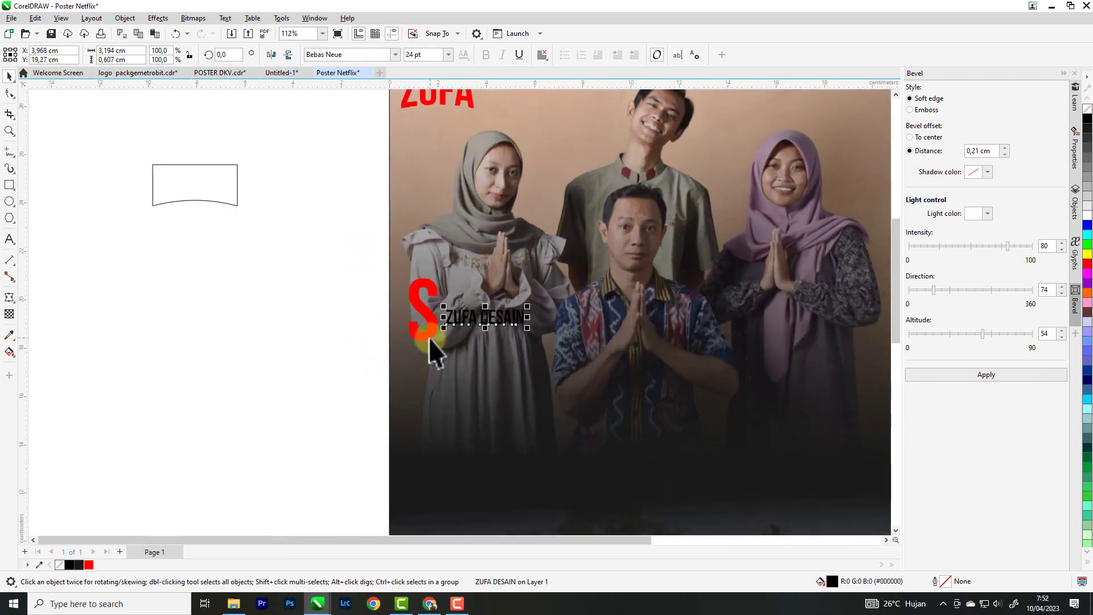
shift+click(428, 336)
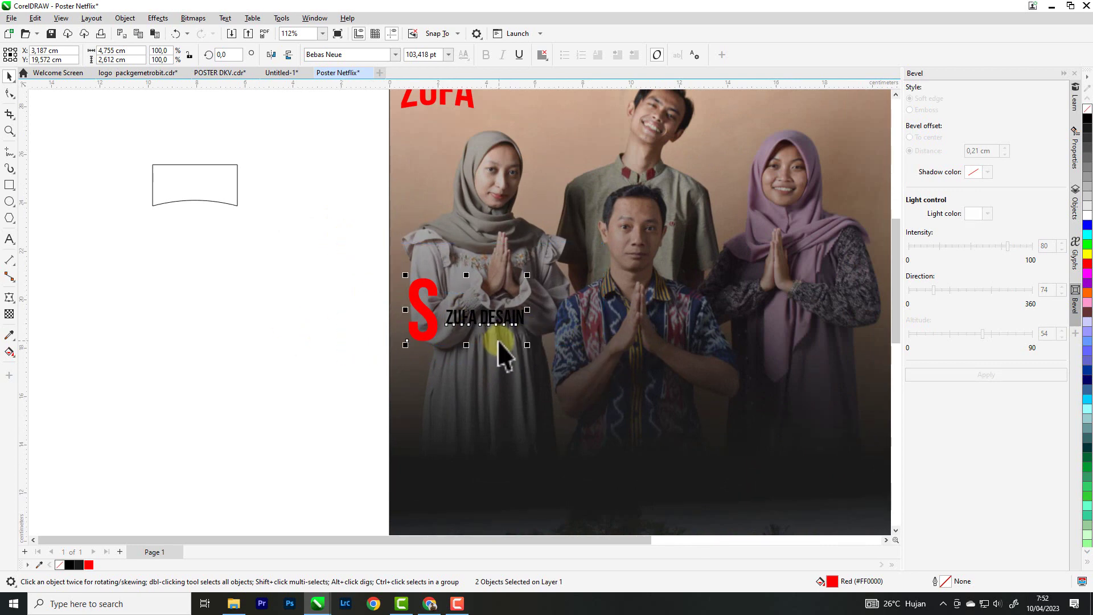
key(e)
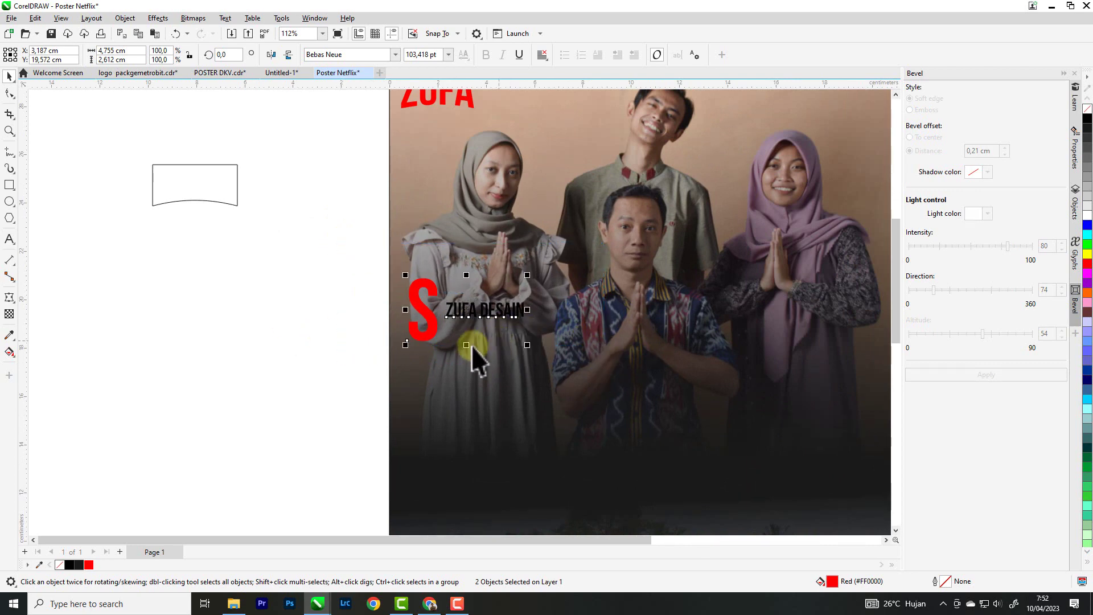
click(252, 334)
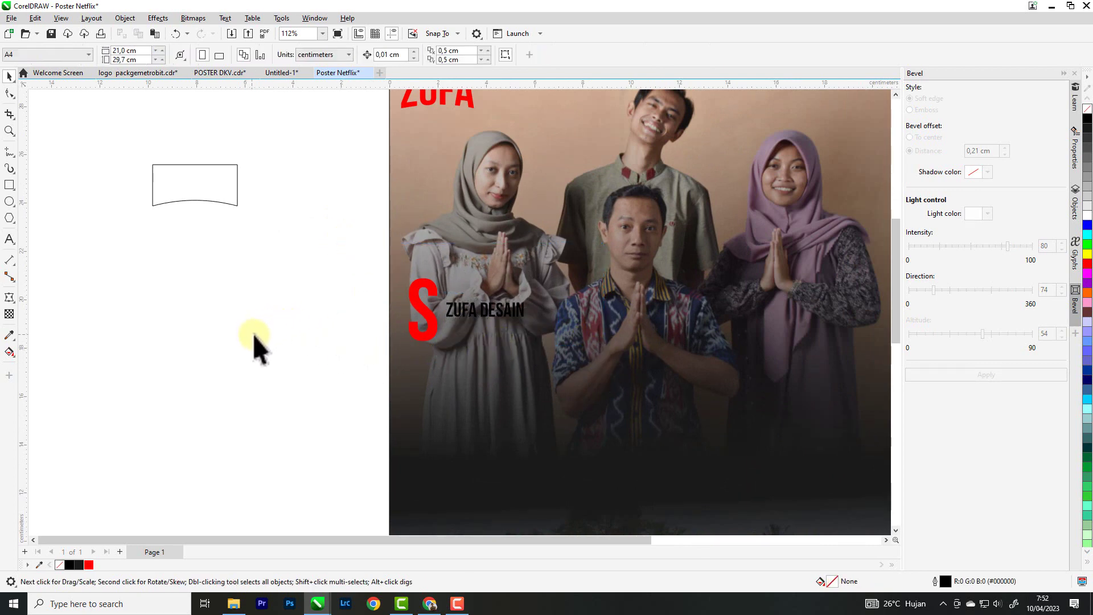
Step: Enlarge the ZUFA DESAIN text to about 52.7 pt and fill it white
click(489, 310)
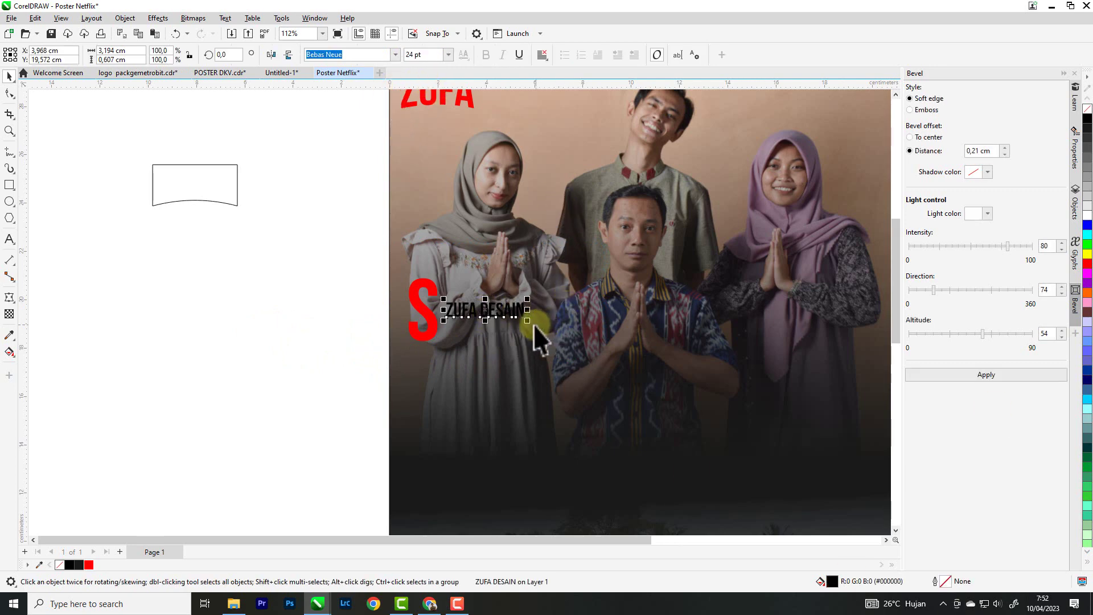
drag(528, 319, 625, 373)
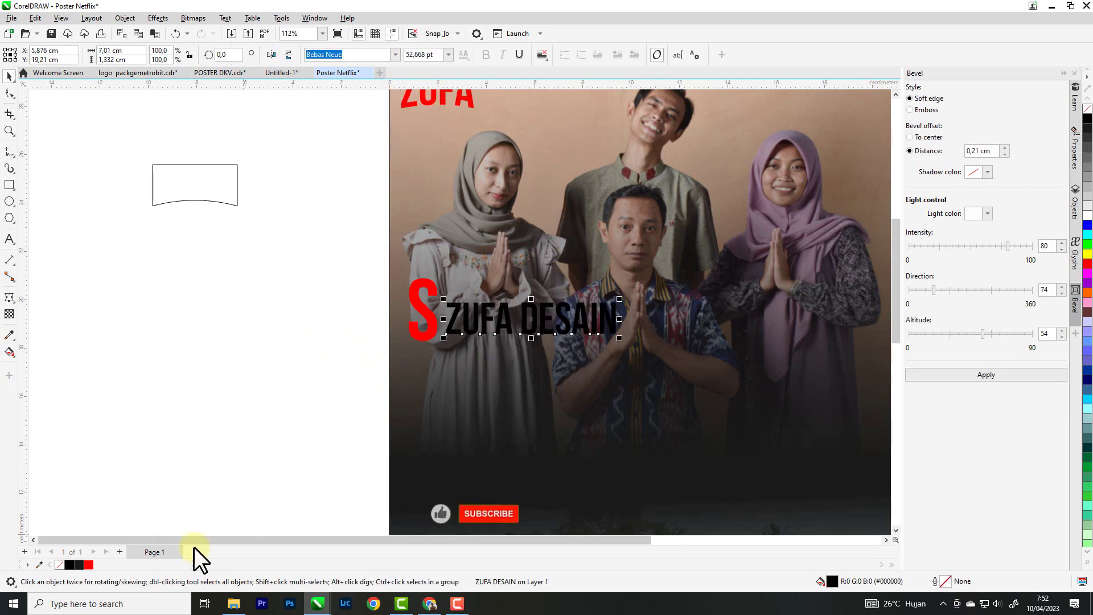
click(1087, 215)
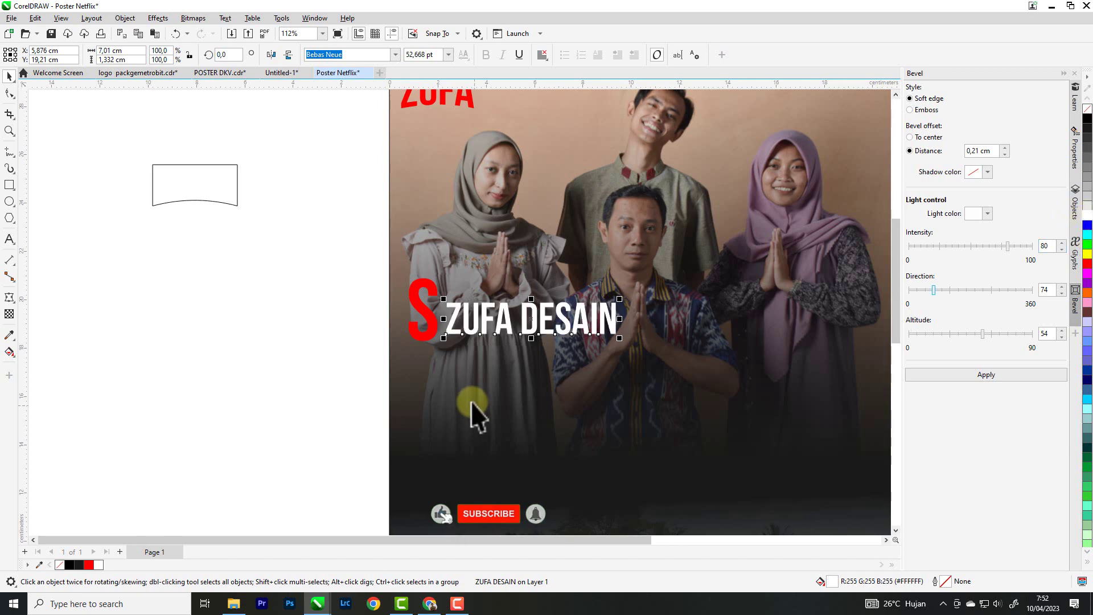
Step: Align the enlarged ZUFA DESAIN text with the red S along their horizontal centre lines
shift+click(434, 323)
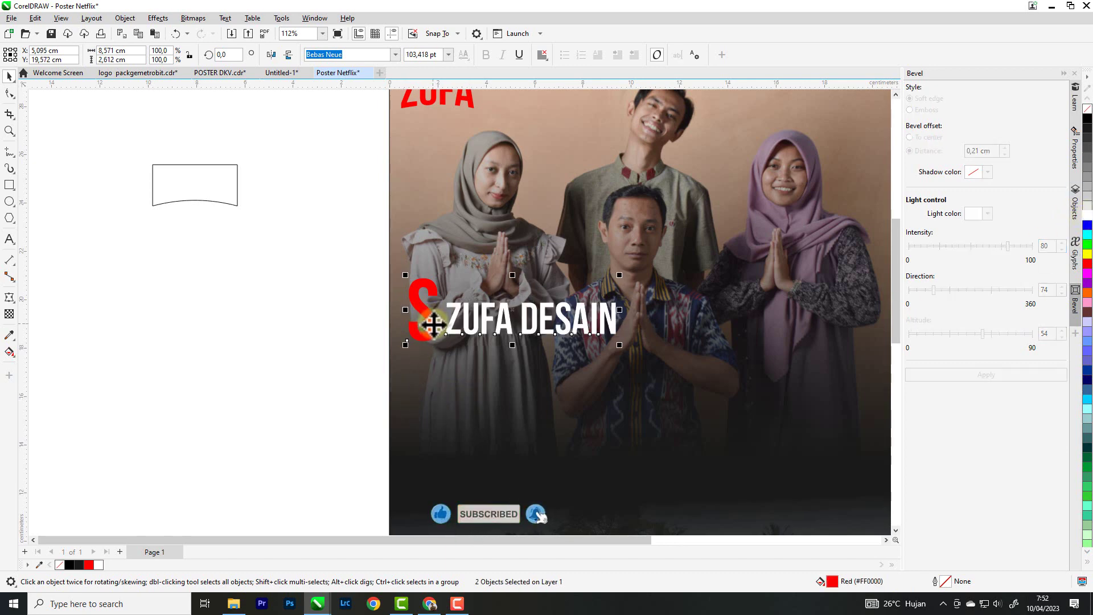
key(e)
click(312, 353)
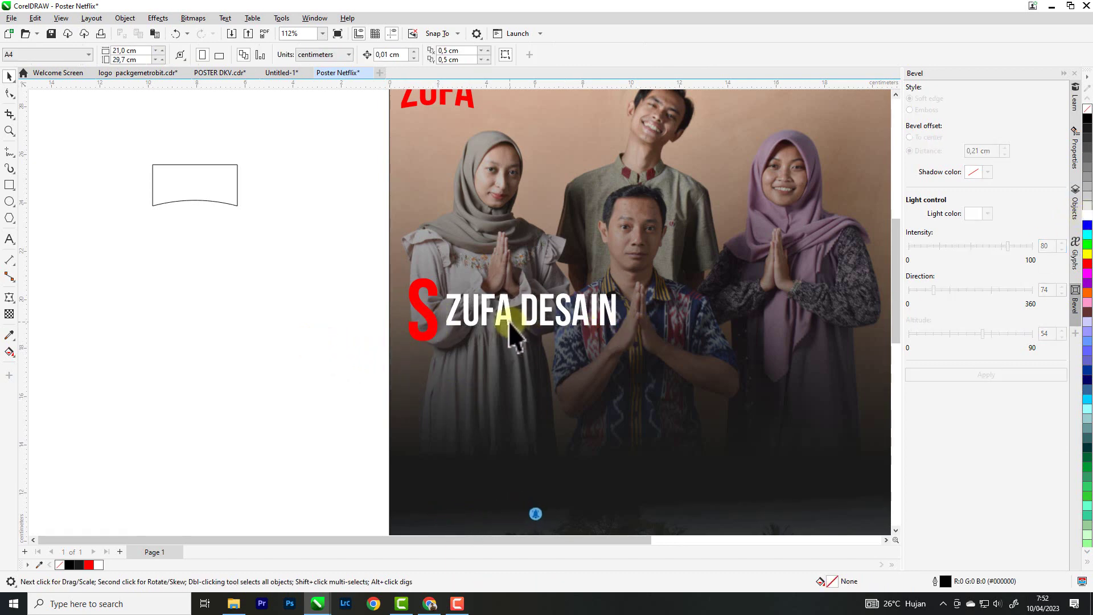
Step: Compare with the reference poster in Untitled-1 and widen the letter spacing of the ZUFA DESAIN text with the Shape tool
click(509, 322)
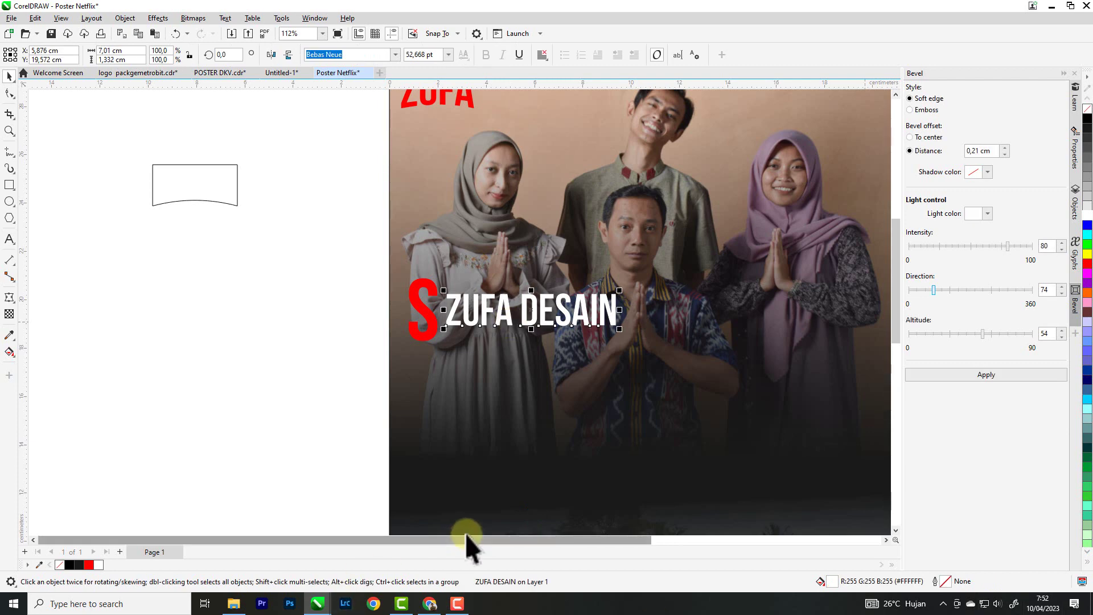
click(274, 73)
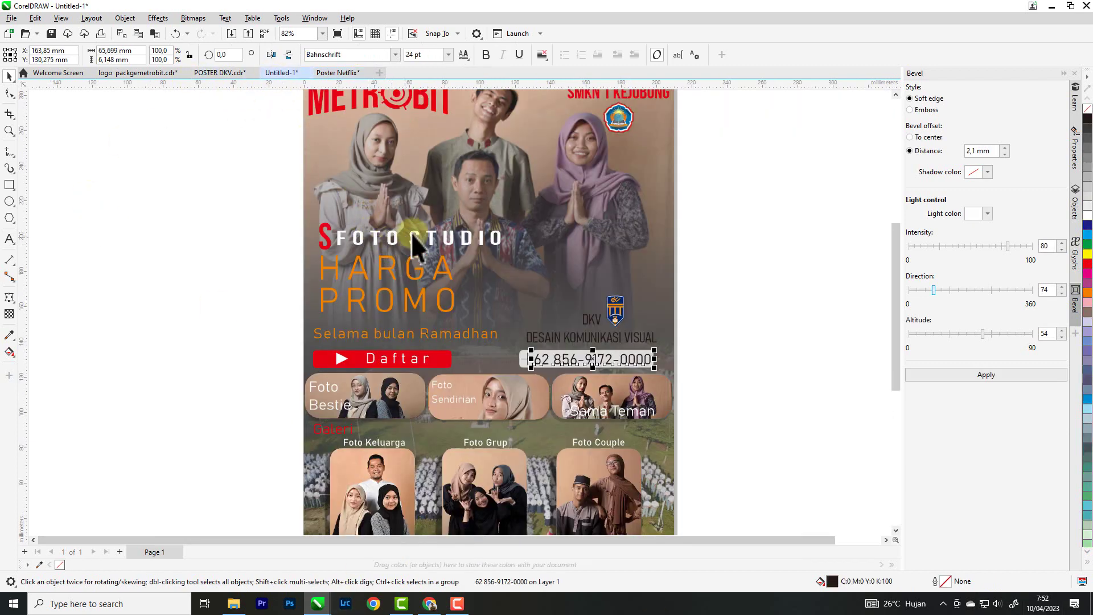
click(344, 73)
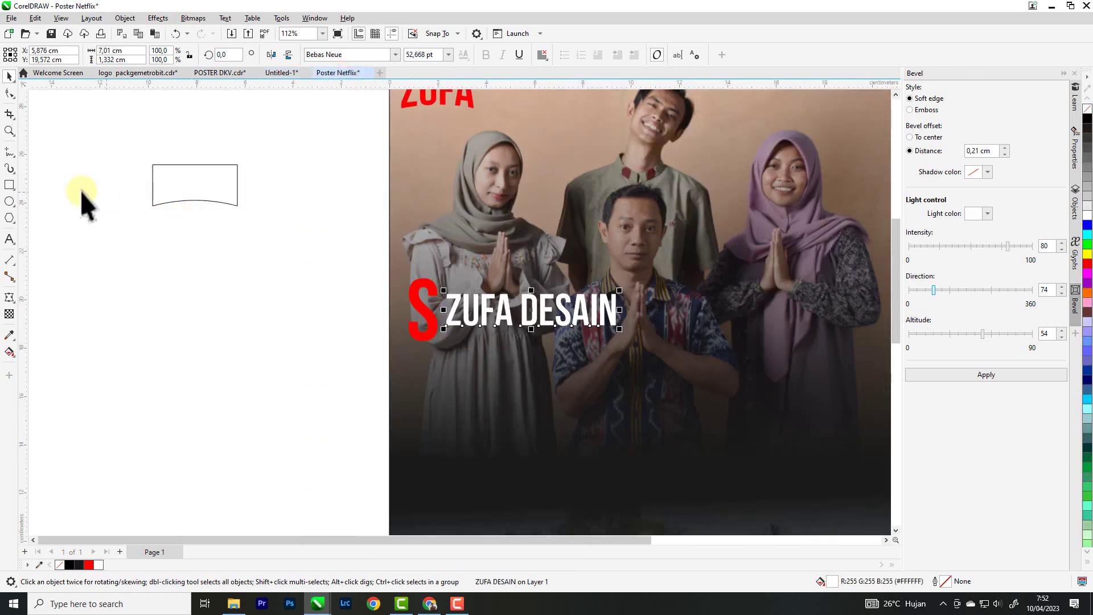
click(8, 93)
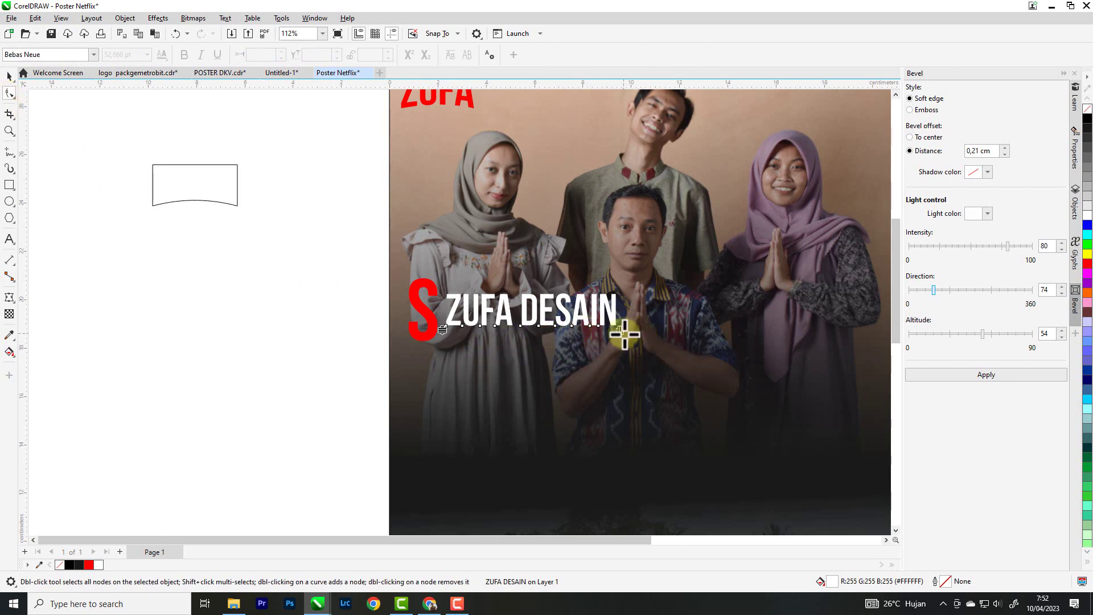
drag(624, 334, 715, 336)
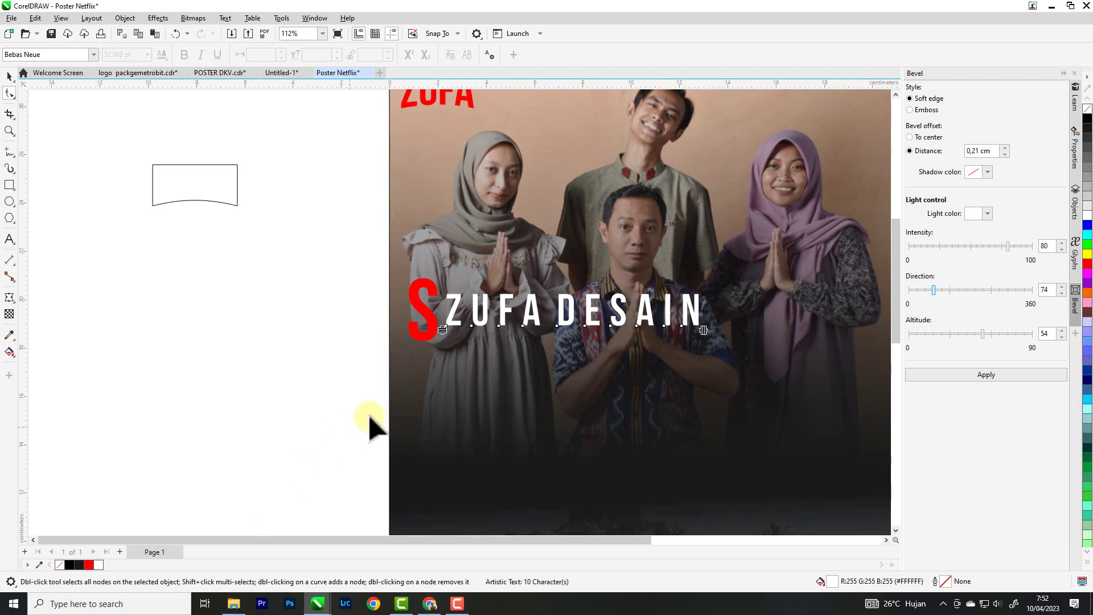
scroll(387, 395, down, 1)
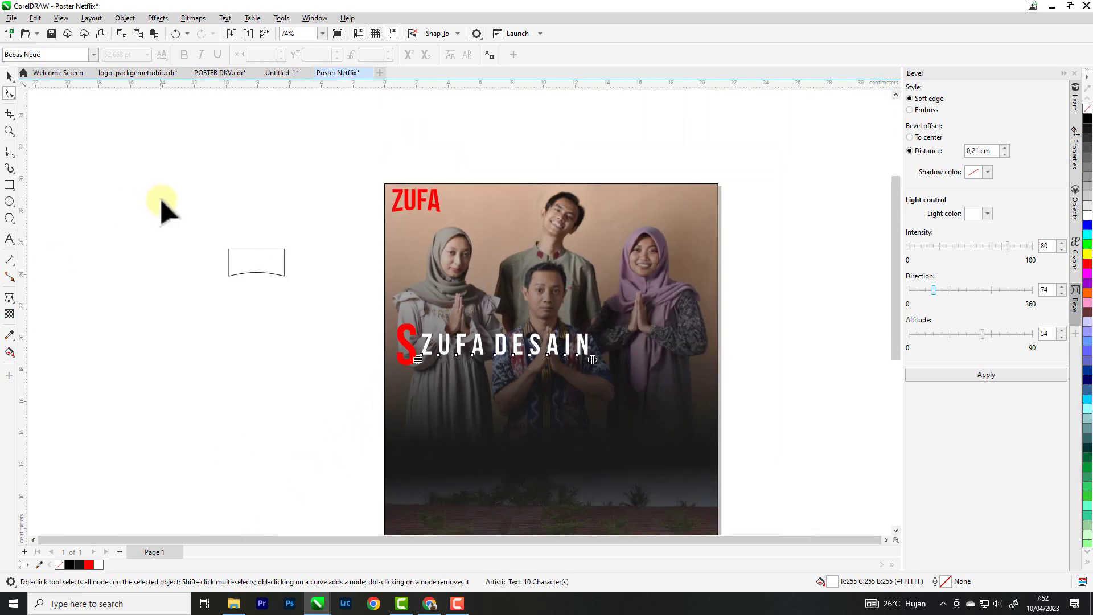
click(9, 70)
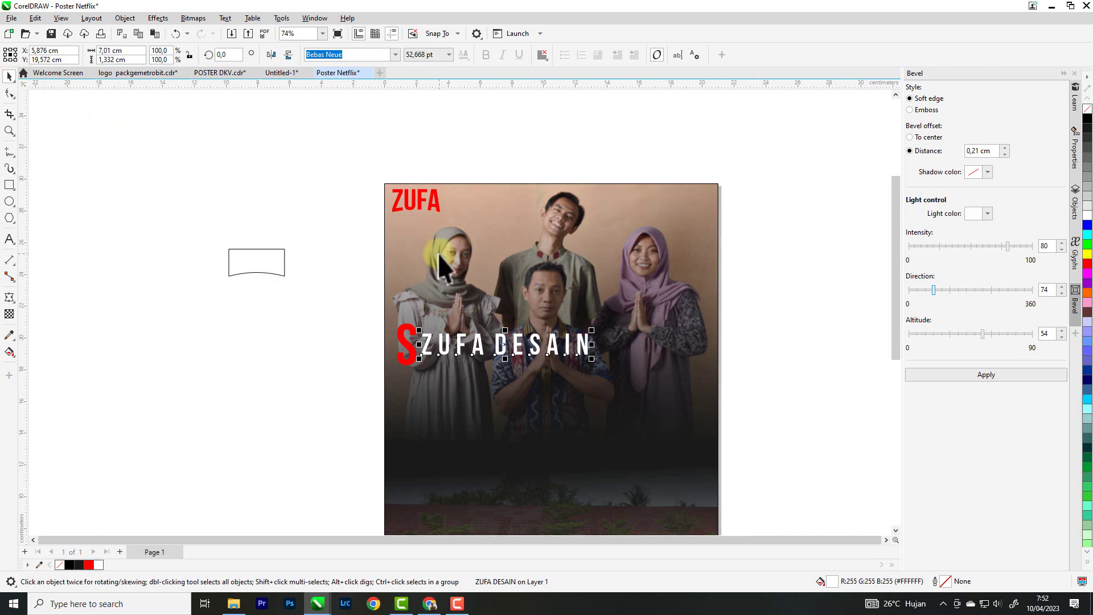
Step: Check the reference poster in Untitled-1 and add the text DESAIN SUKA-SUKA below ZUFA DESAIN on Poster Netflix
scroll(402, 258, down, 1)
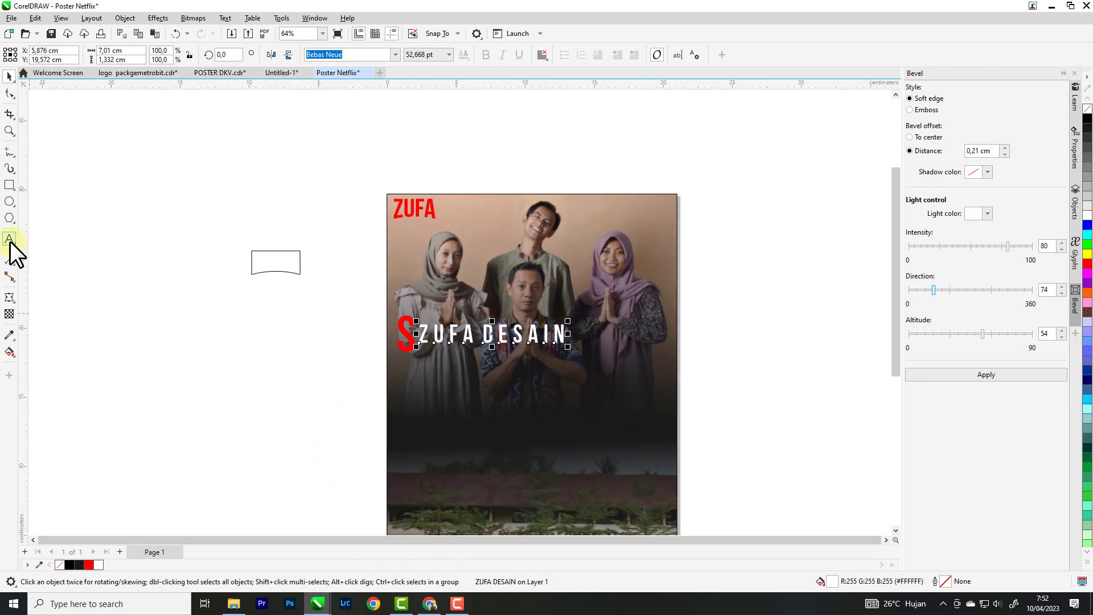
click(279, 74)
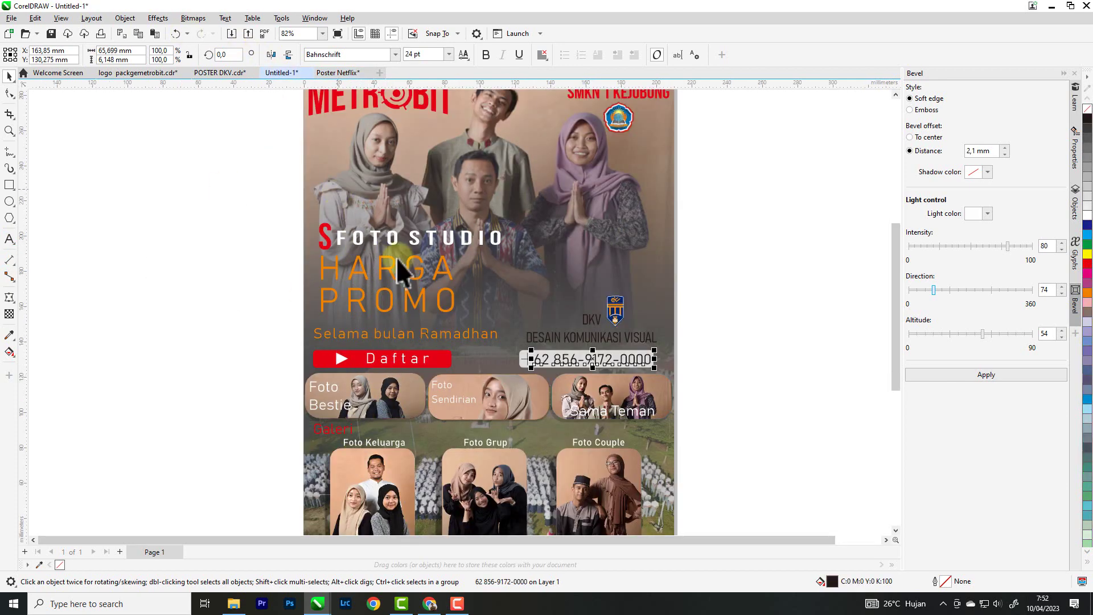
click(337, 73)
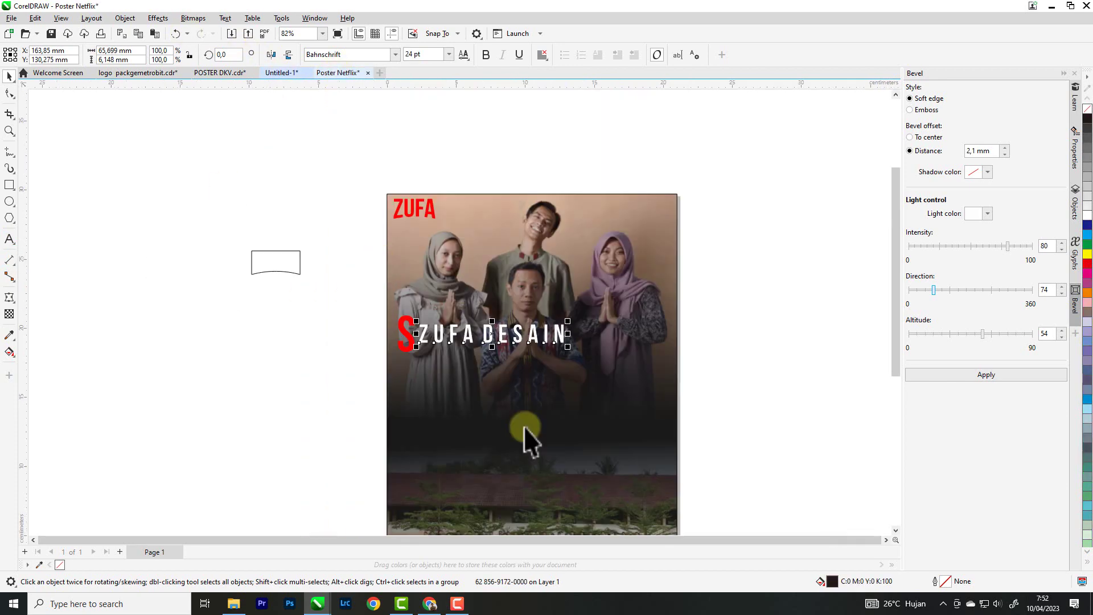
click(9, 240)
click(422, 369)
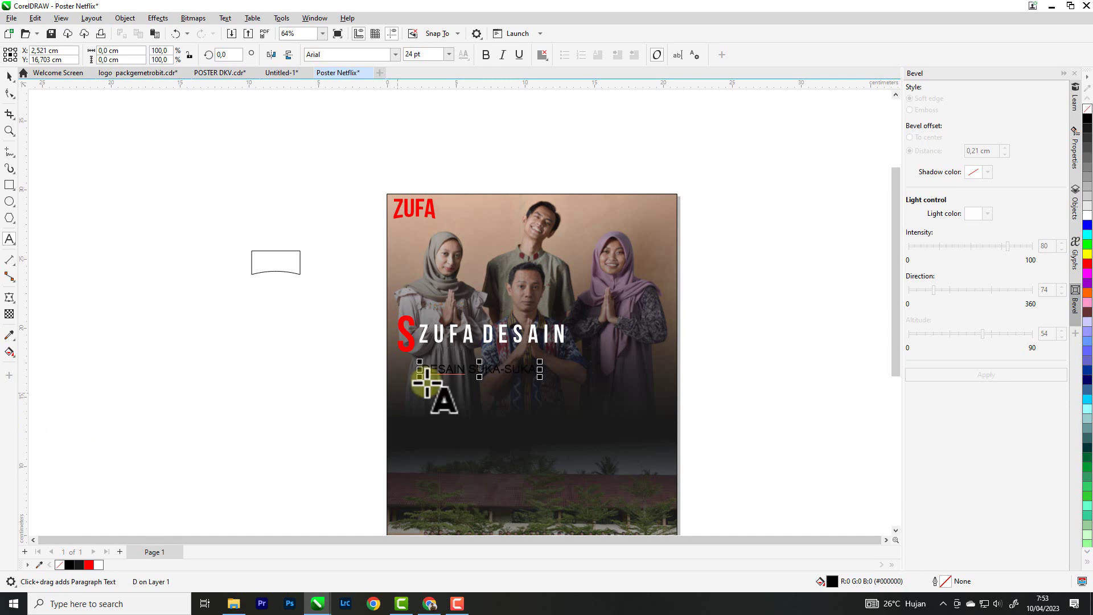
Step: Break the DESAIN SUKA-SUKA text into two lines before SUKA-SUKA
click(477, 375)
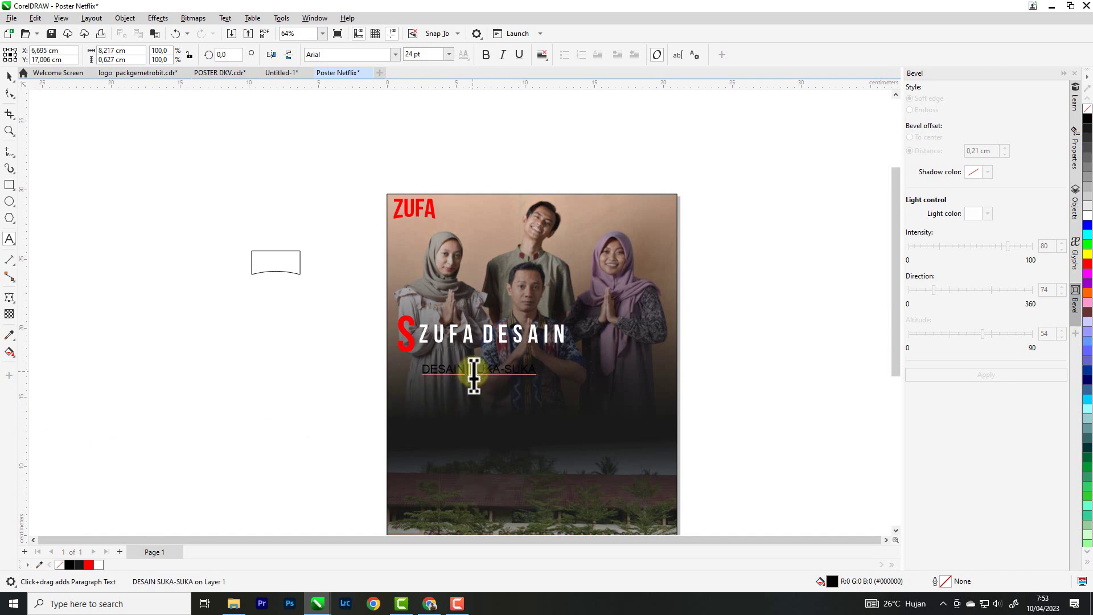
click(468, 370)
key(Return)
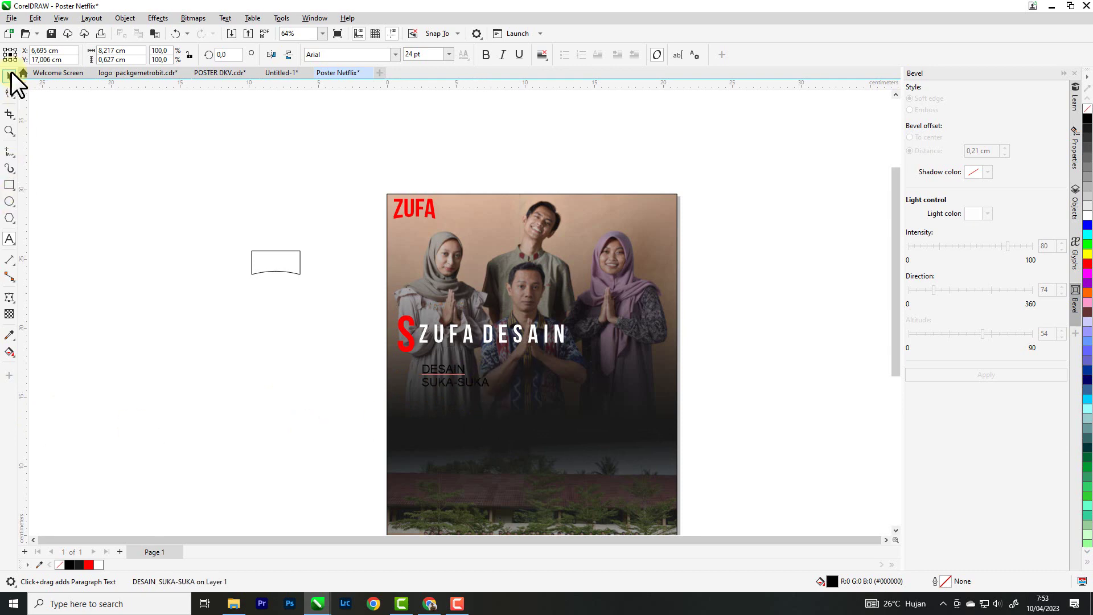
click(11, 74)
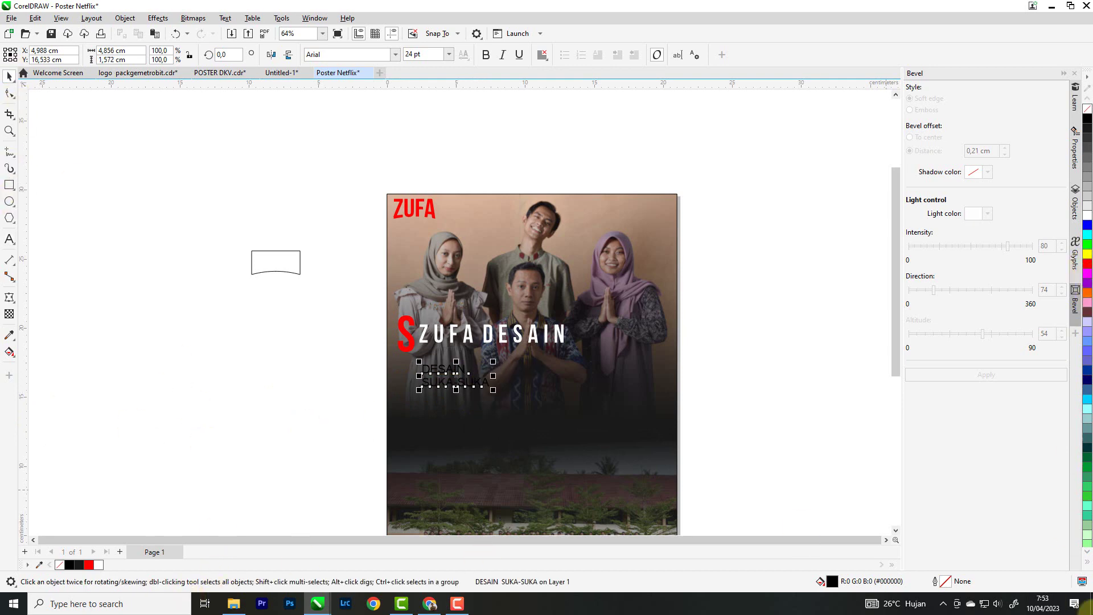
Step: Fill the DESAIN SUKA-SUKA text light orange (#FF9933) and set its font to Bahnschrift
click(1087, 569)
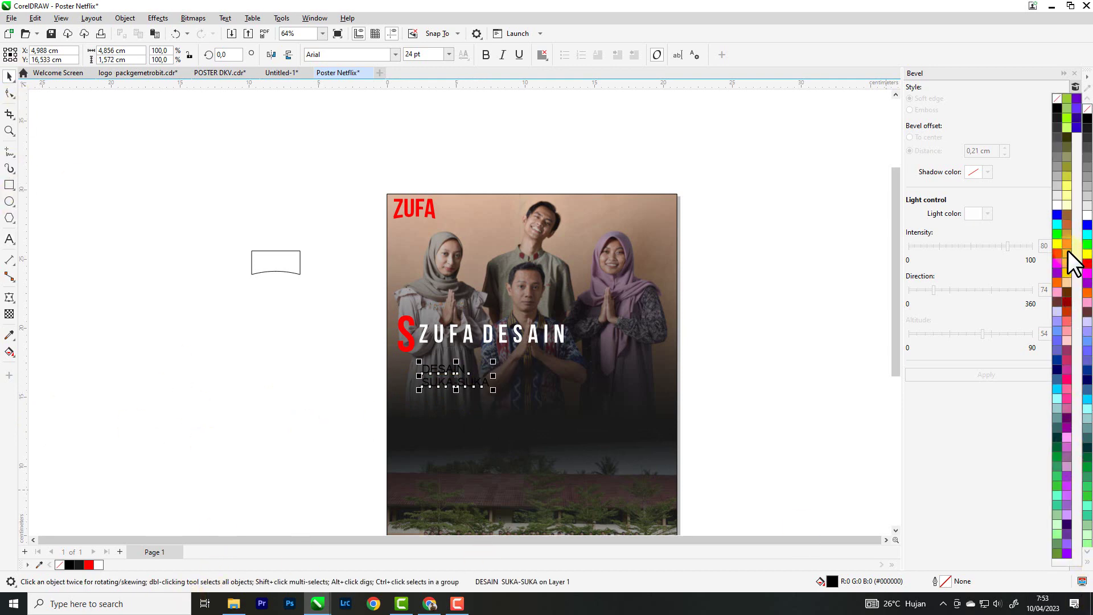
click(1069, 310)
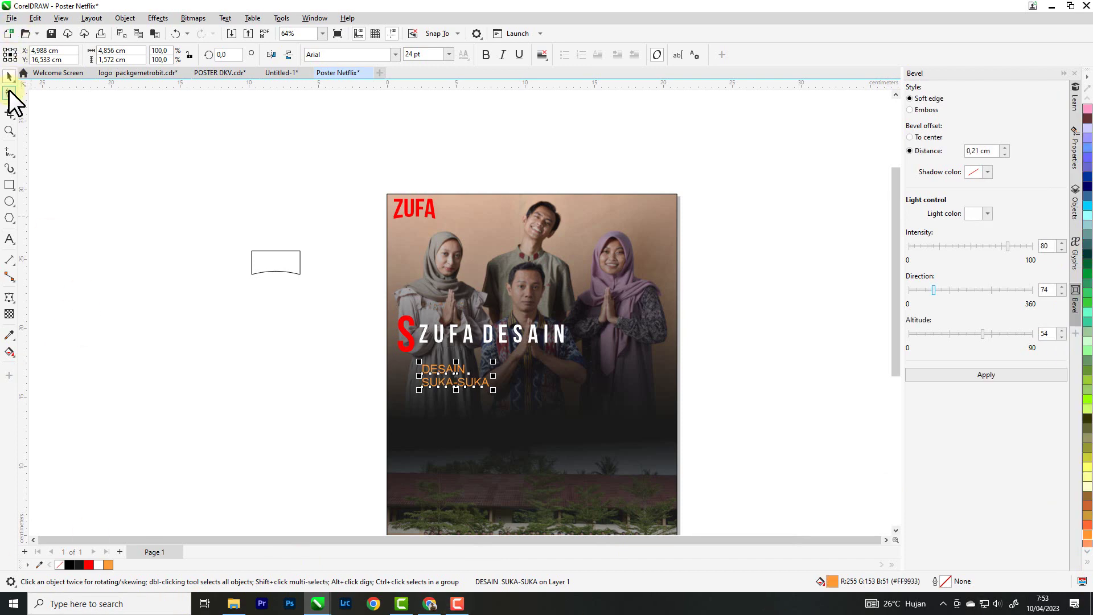
scroll(482, 421, up, 2)
click(395, 55)
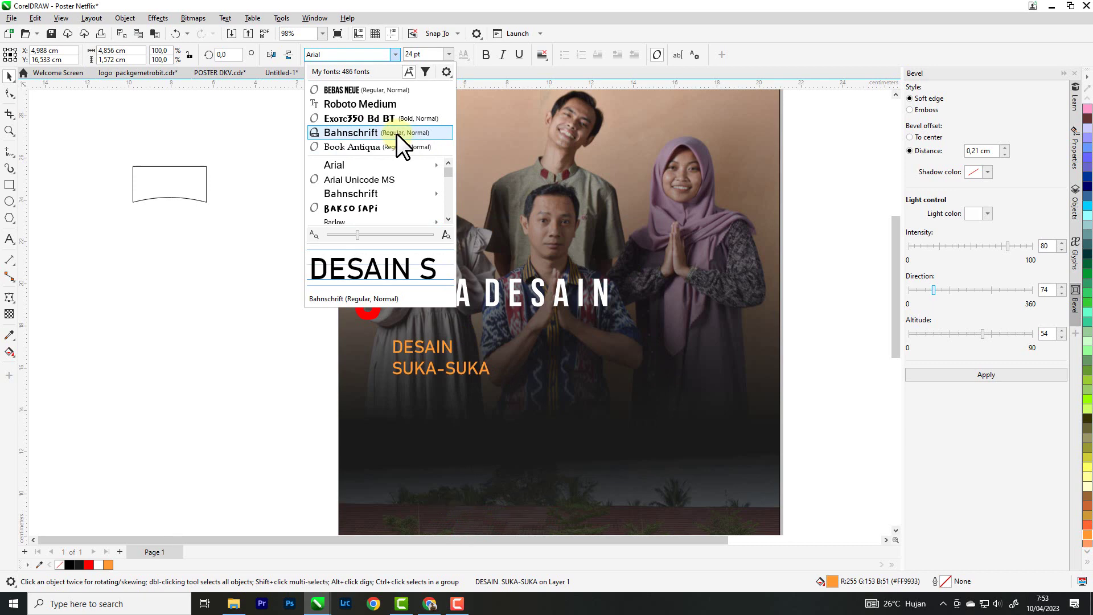
key(Escape)
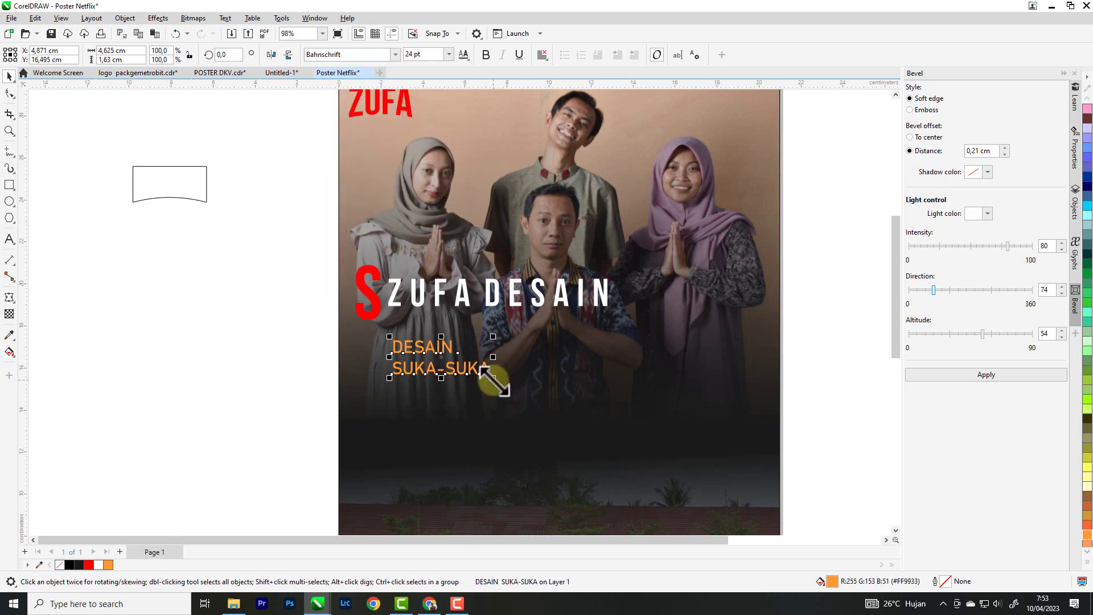
Step: Enlarge the DESAIN SUKA-SUKA text to about 36.8 pt and widen its letter and line spacing with the Shape tool
drag(500, 385, 555, 411)
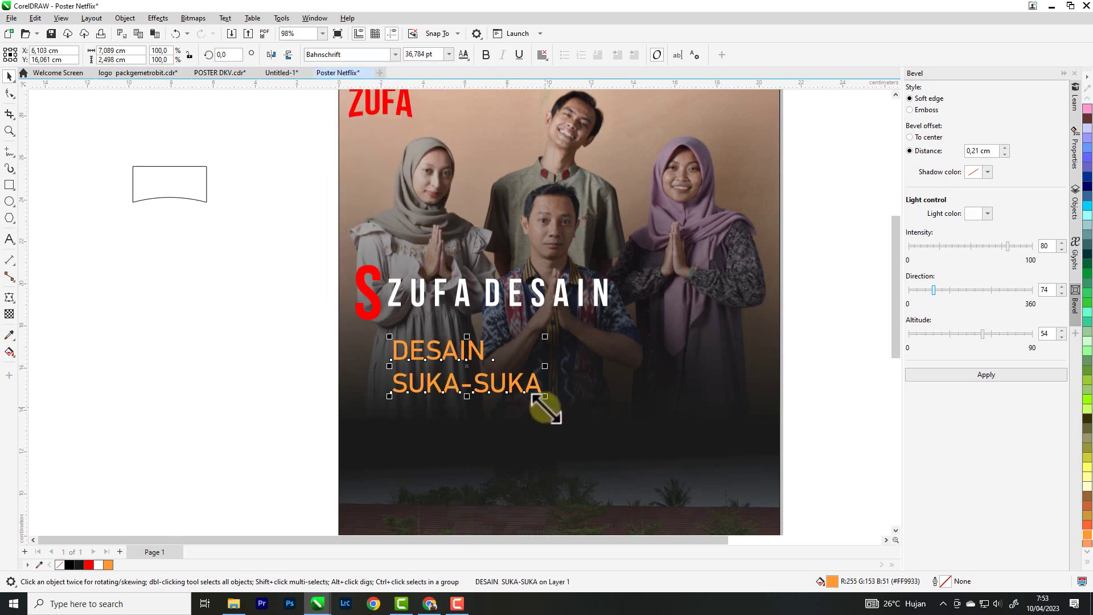
click(11, 92)
drag(547, 398, 609, 403)
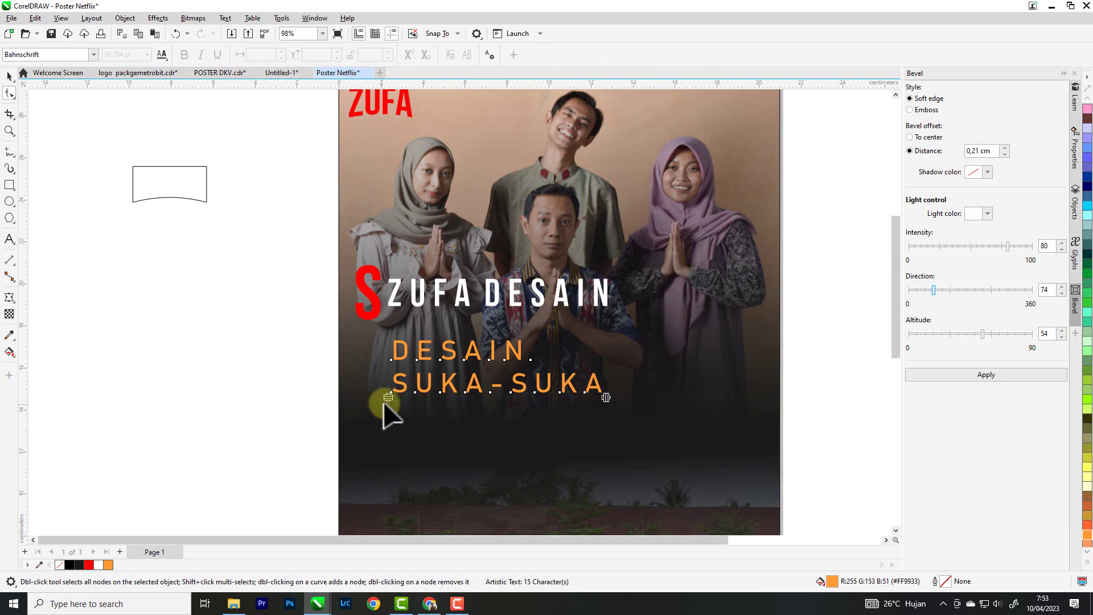
drag(383, 406, 383, 422)
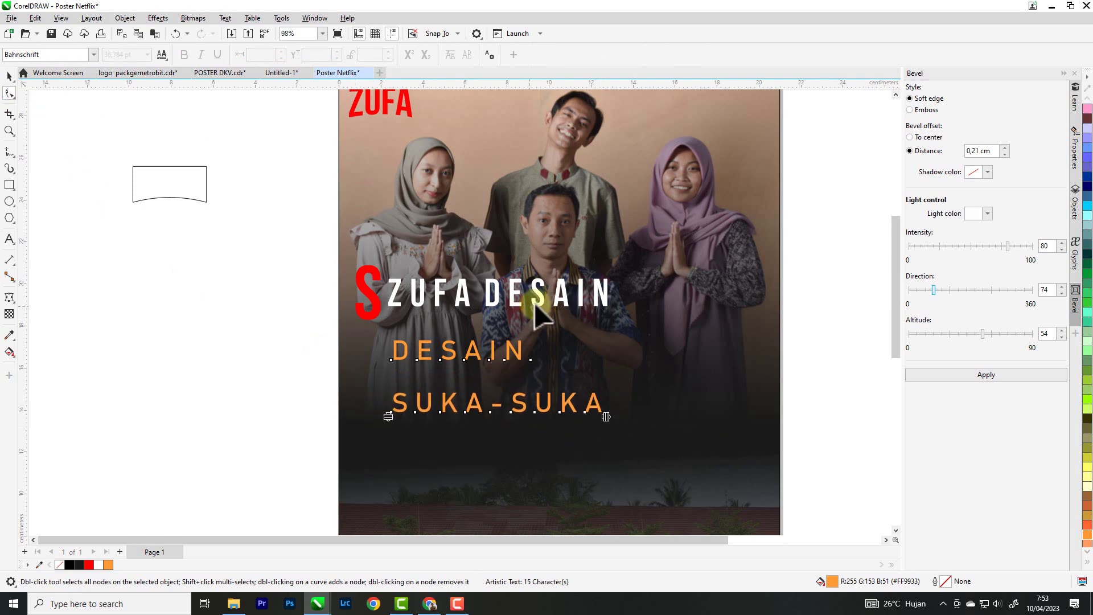
scroll(523, 310, down, 1)
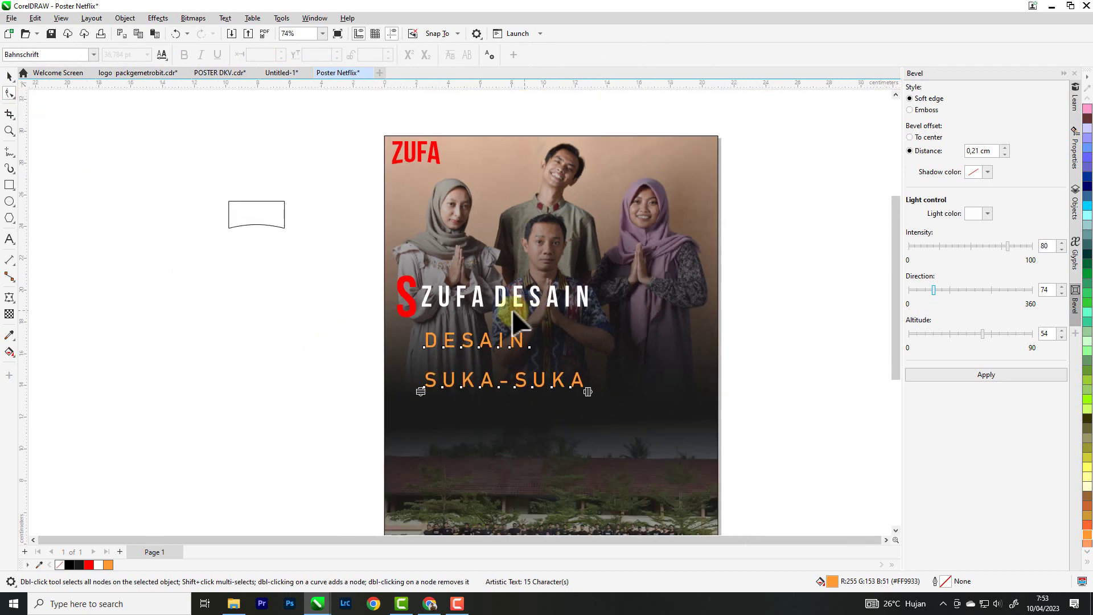
Step: Place a vertical guideline exactly along the left edge of the Z in ZUFA DESAIN, at about X 2.37 cm
click(9, 76)
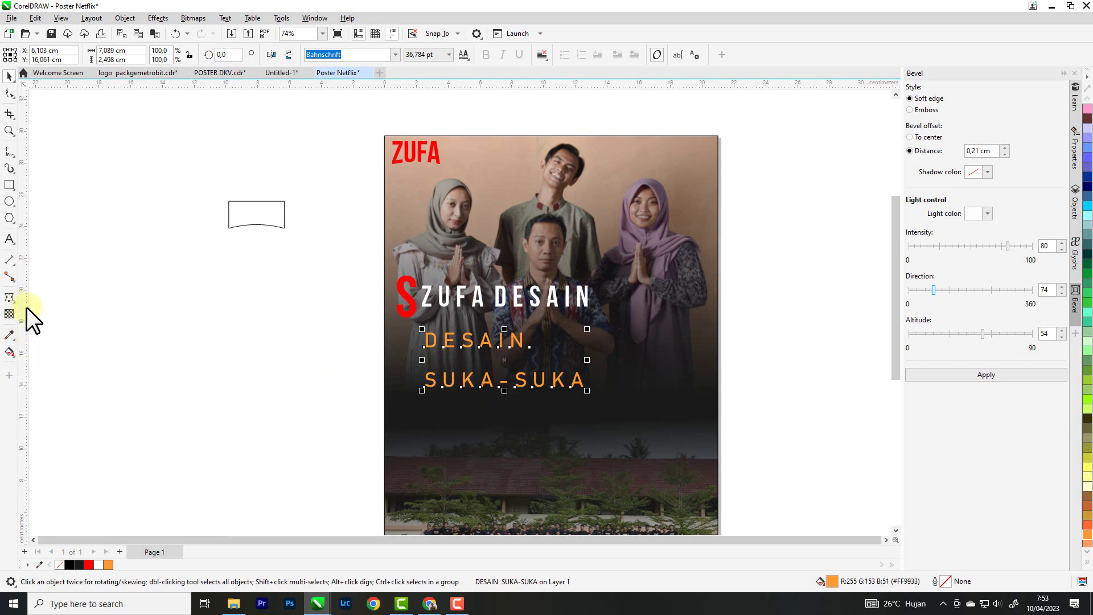
drag(377, 335, 422, 339)
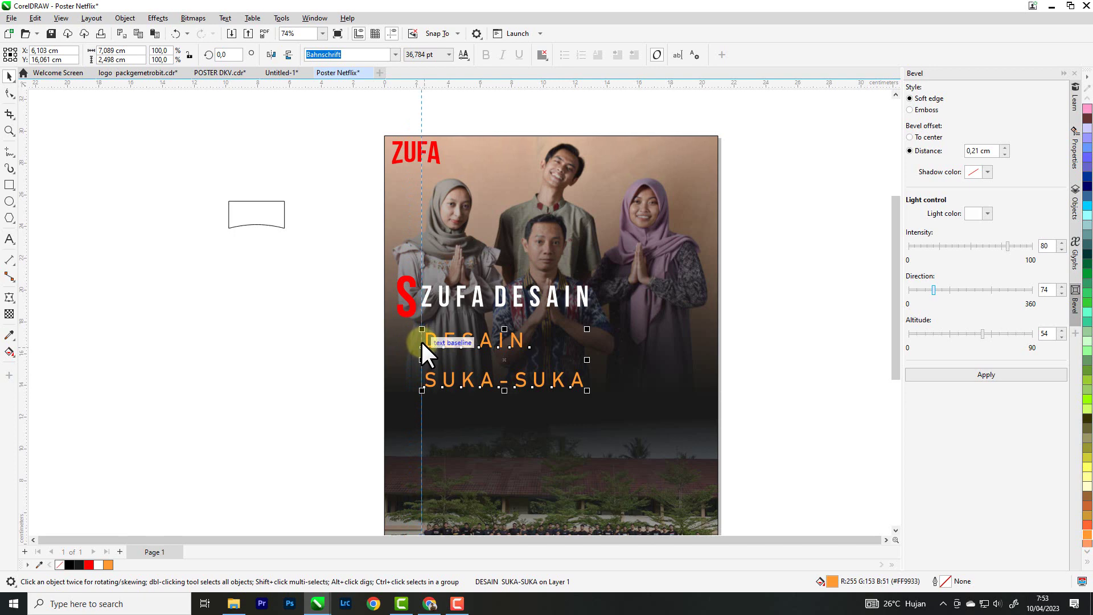
click(421, 340)
scroll(424, 340, up, 2)
scroll(420, 288, up, 4)
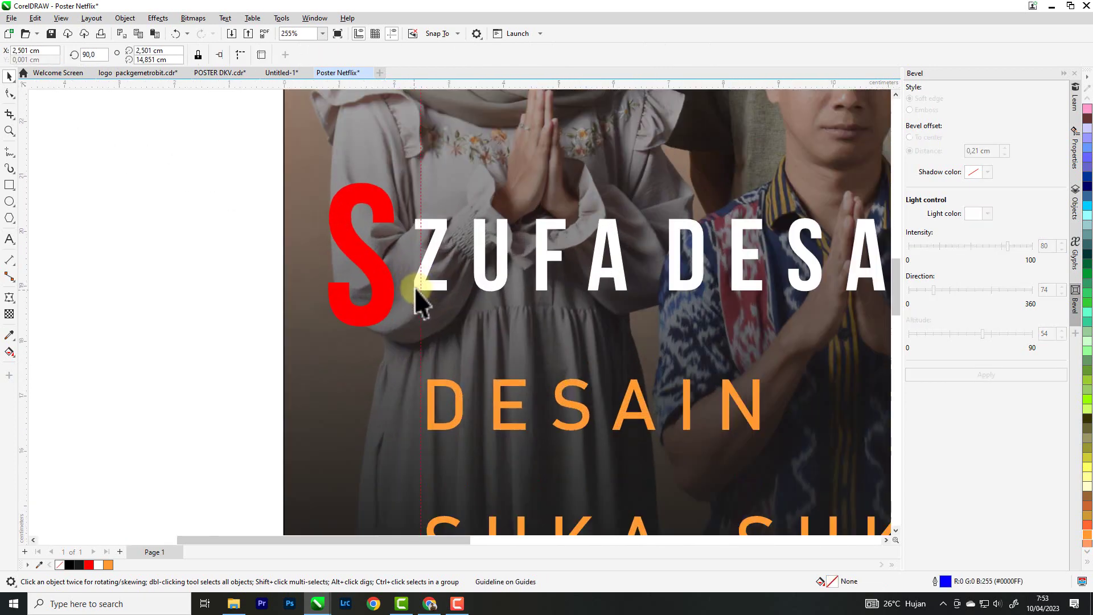
drag(421, 287, 415, 290)
scroll(413, 291, up, 7)
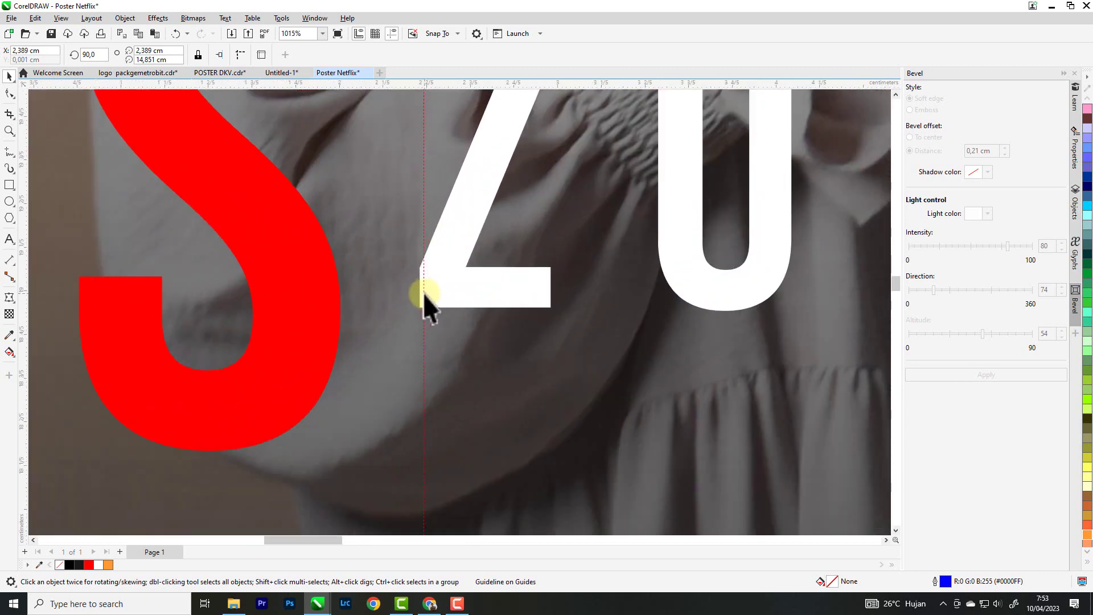
drag(422, 292, 420, 295)
Step: Move the DESAIN SUKA-SUKA text so its left edge lines up with the vertical guideline at the Z
scroll(420, 295, down, 4)
scroll(432, 386, up, 4)
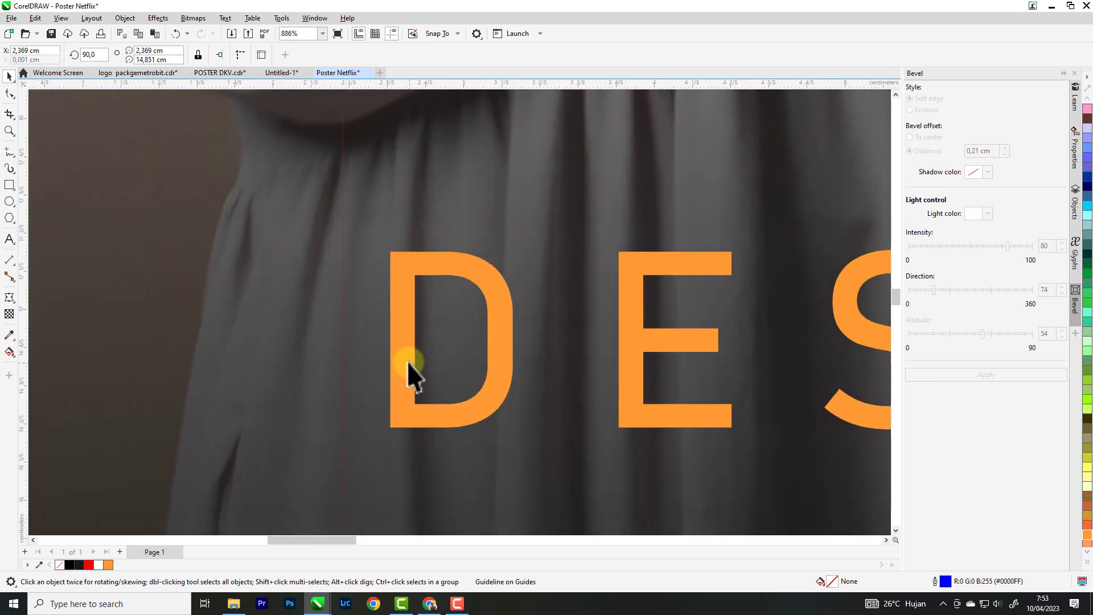
drag(371, 360, 357, 360)
scroll(490, 261, down, 10)
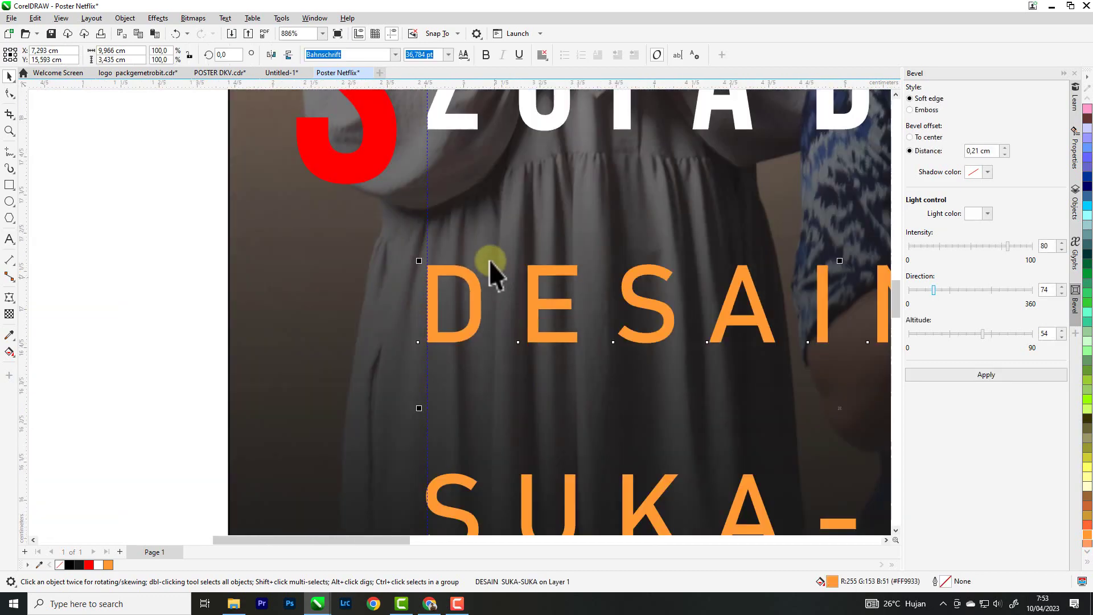
scroll(490, 261, down, 2)
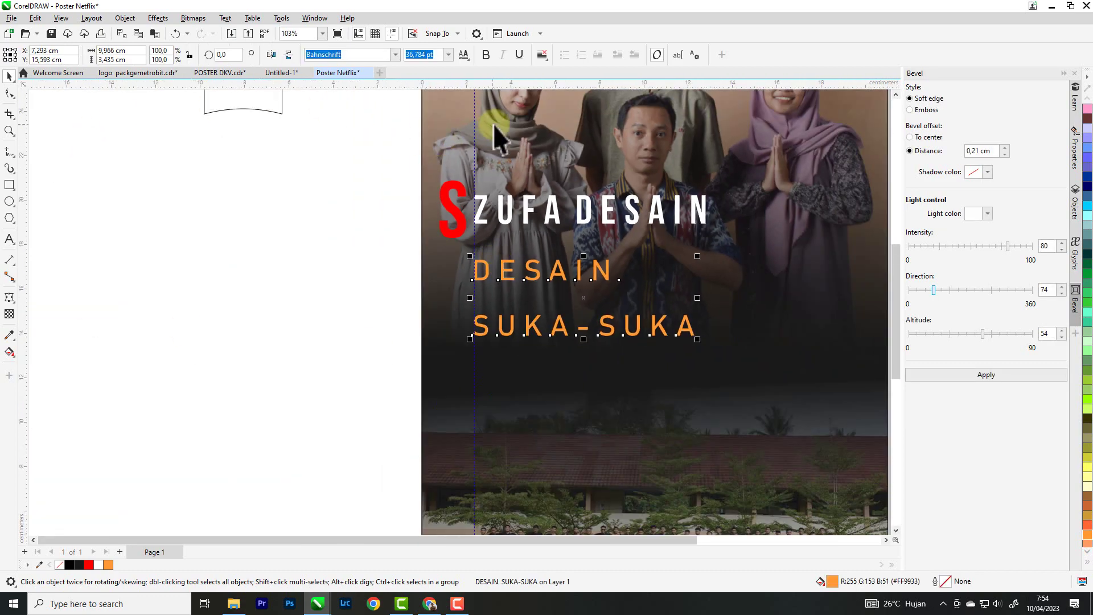
Step: Delete the vertical guideline beside the headline texts
click(474, 132)
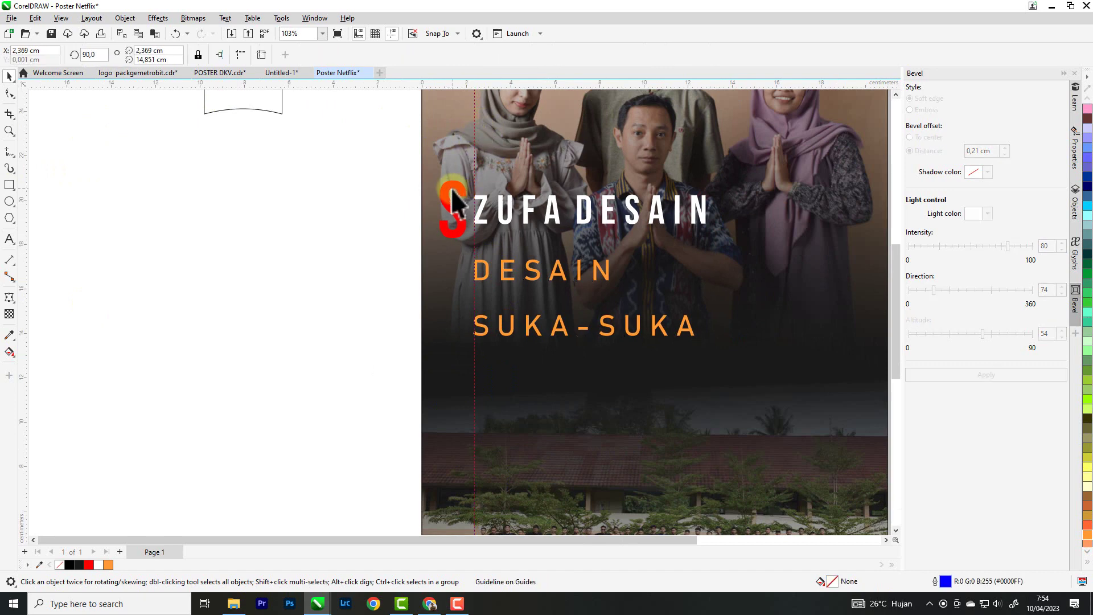
key(Delete)
scroll(334, 267, down, 2)
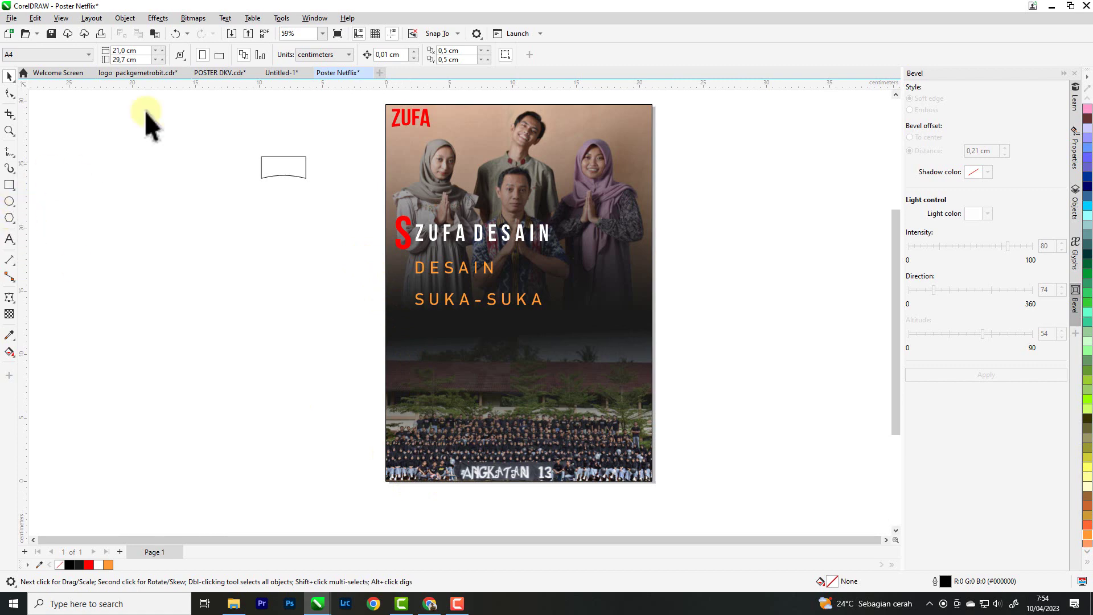
Step: Check the reference poster in Untitled-1 and add the text Selama Bulan Ramadhan below SUKA-SUKA on Poster Netflix
click(287, 70)
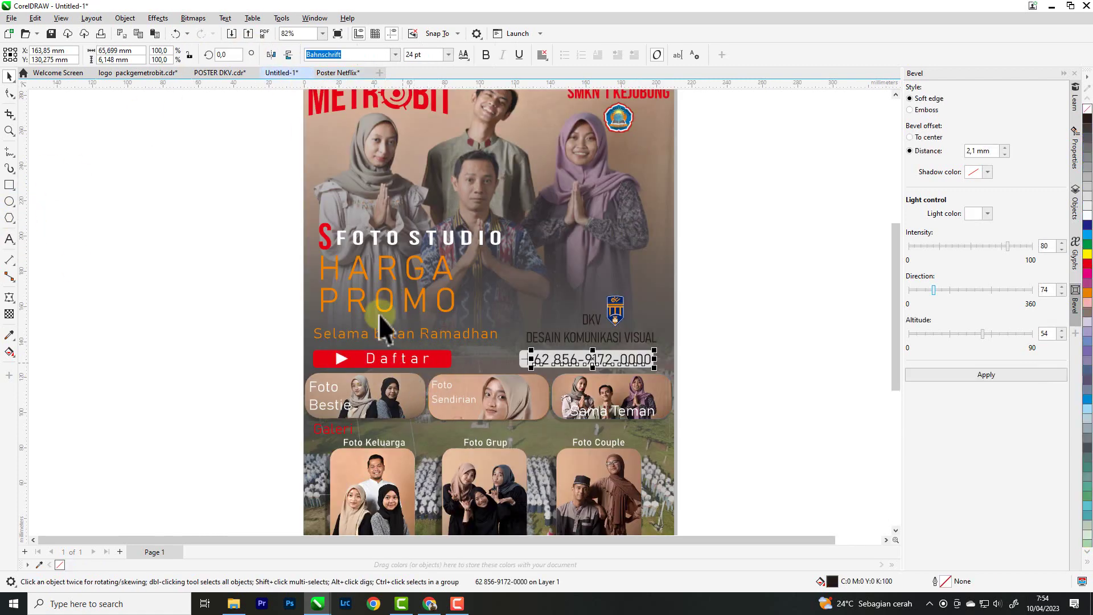
click(336, 72)
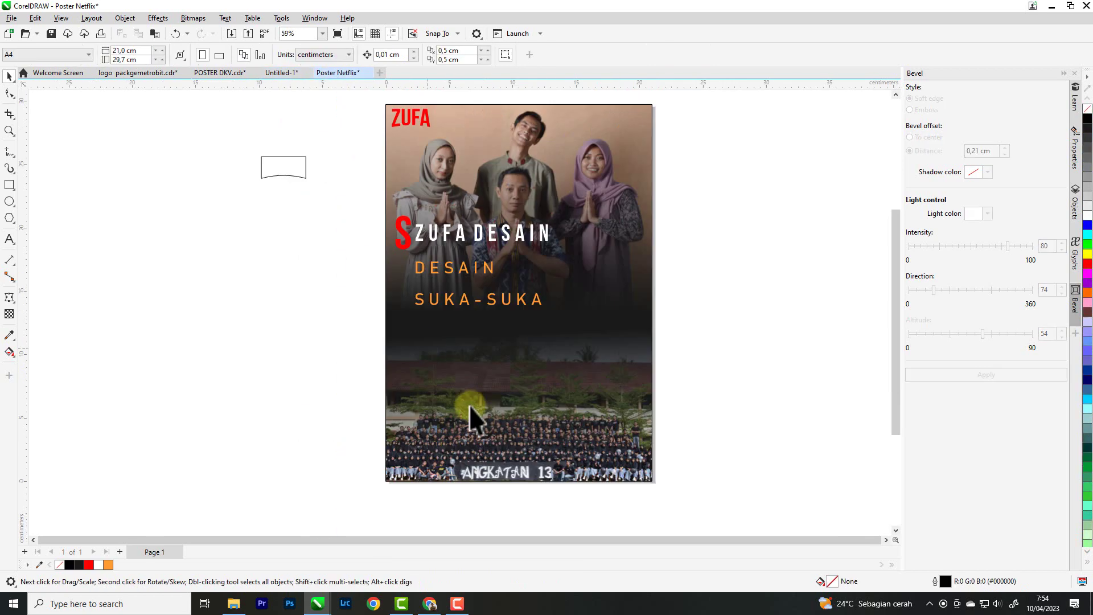
click(10, 239)
click(417, 317)
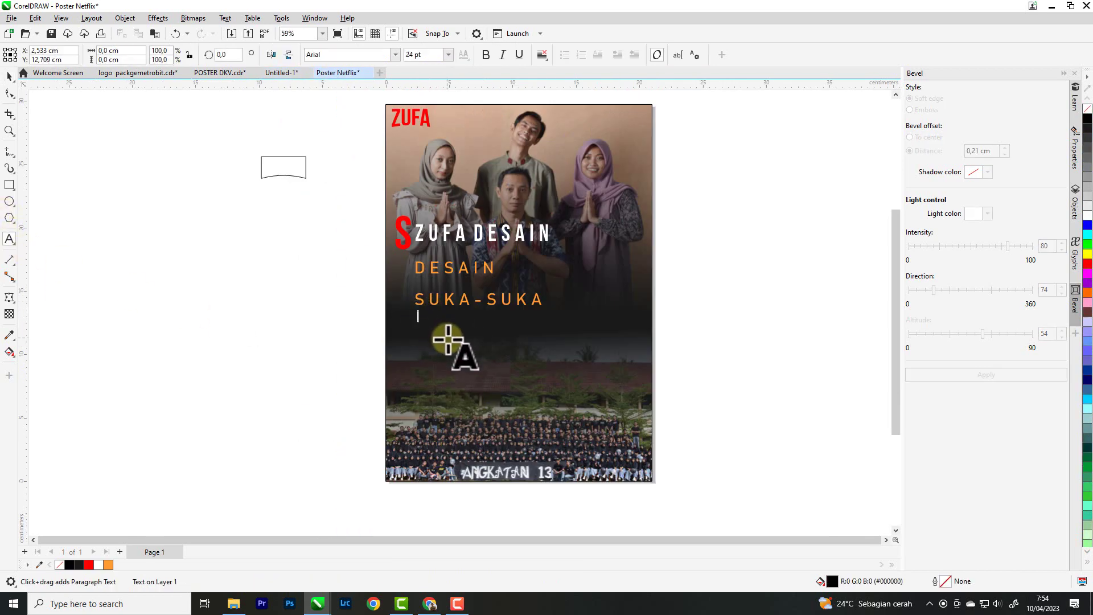
click(444, 293)
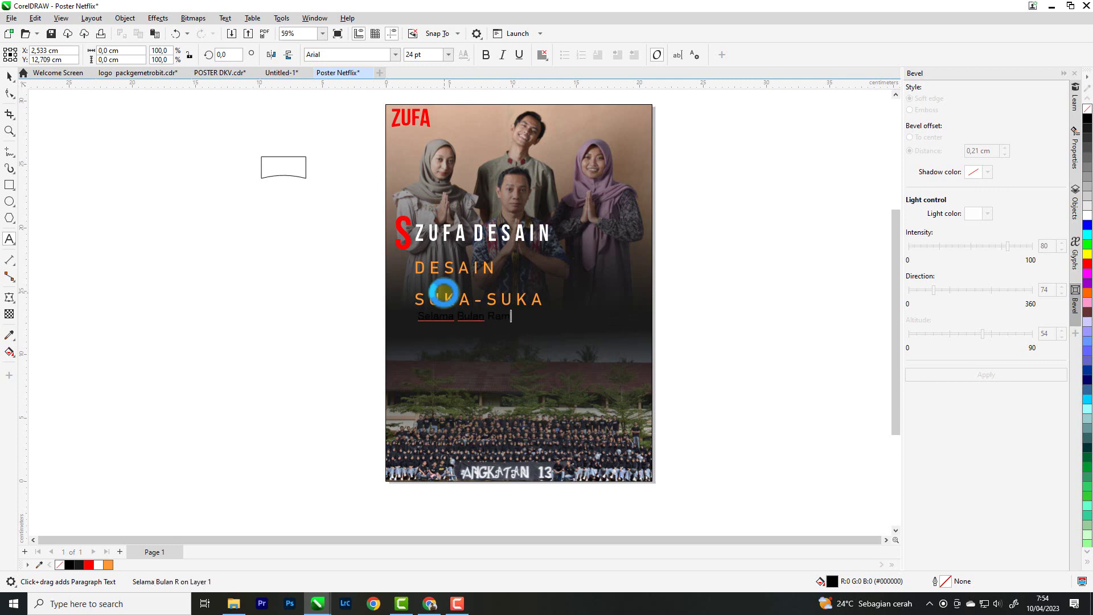
key(Escape)
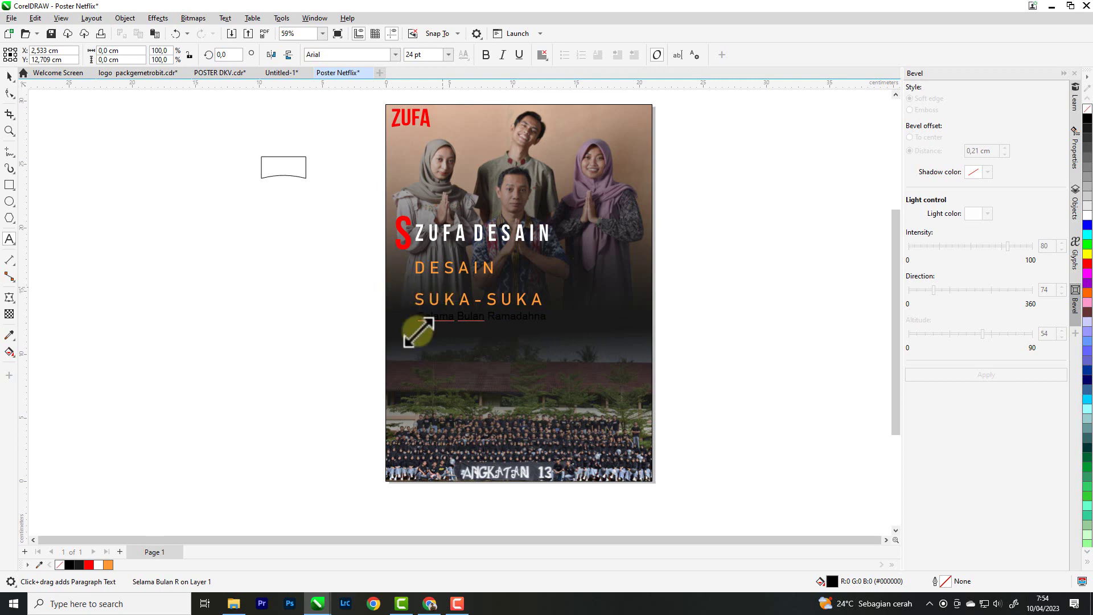
key(BackSpace)
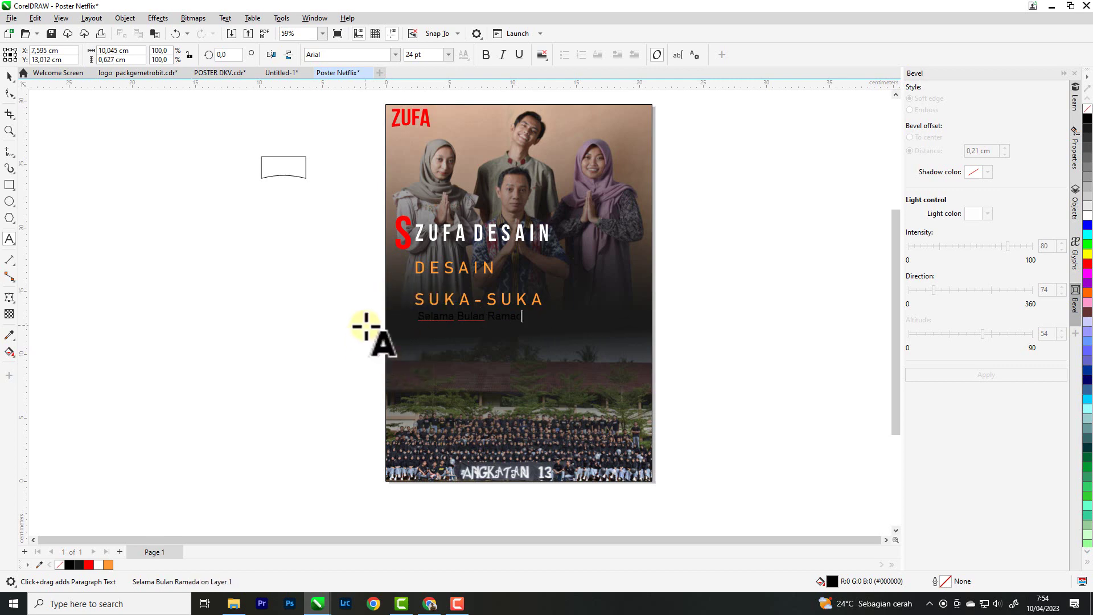
click(8, 75)
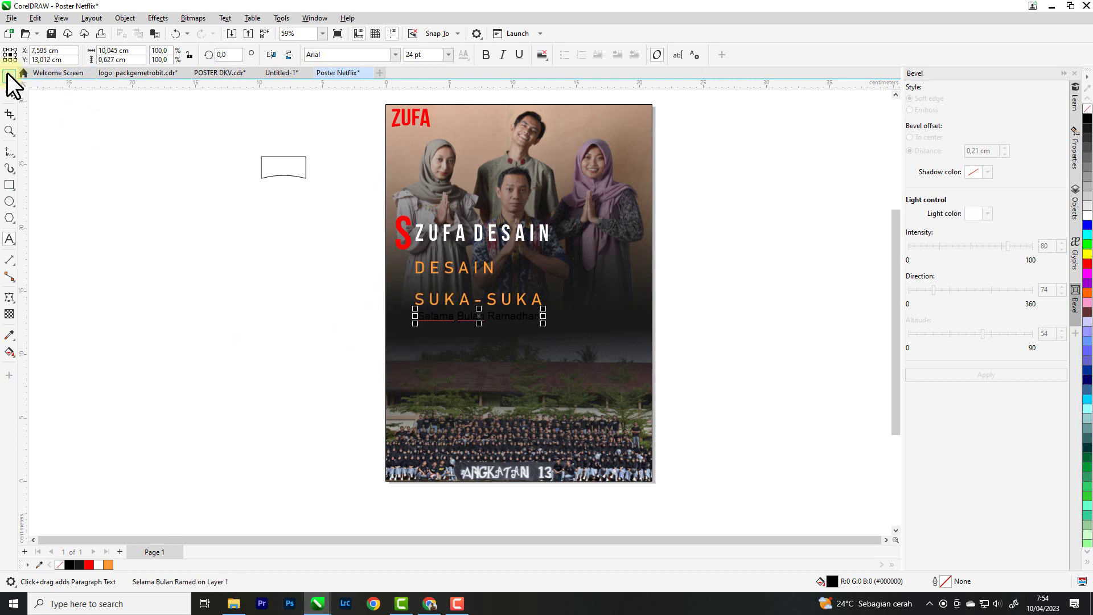
Step: Fill the Selama Bulan Ramadhan text light orange (#FF9933) and set its font to Bahnschrift
click(108, 564)
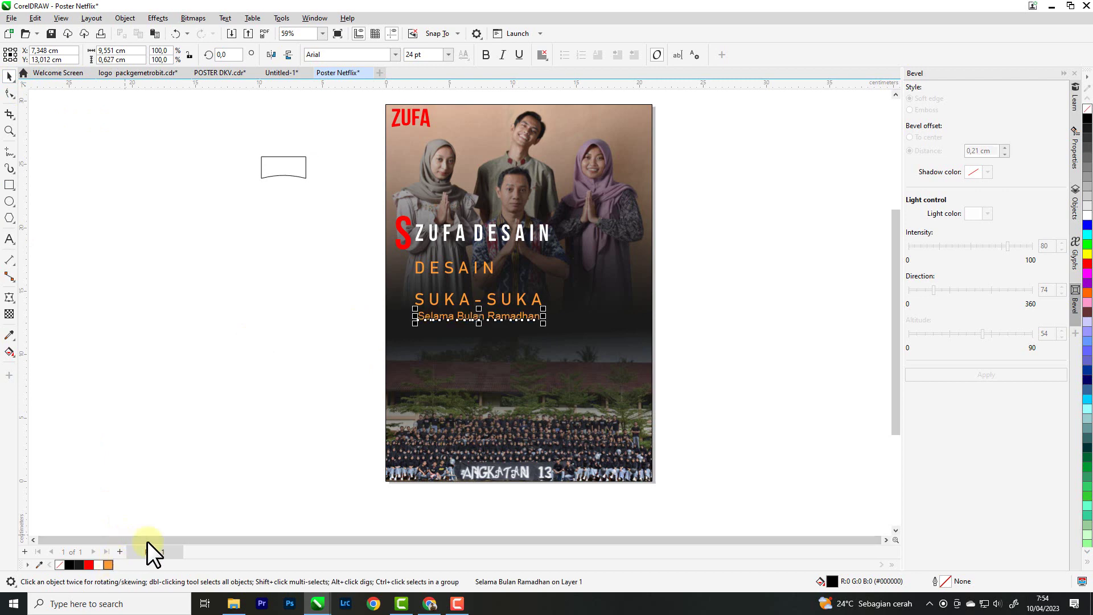
click(395, 54)
click(382, 90)
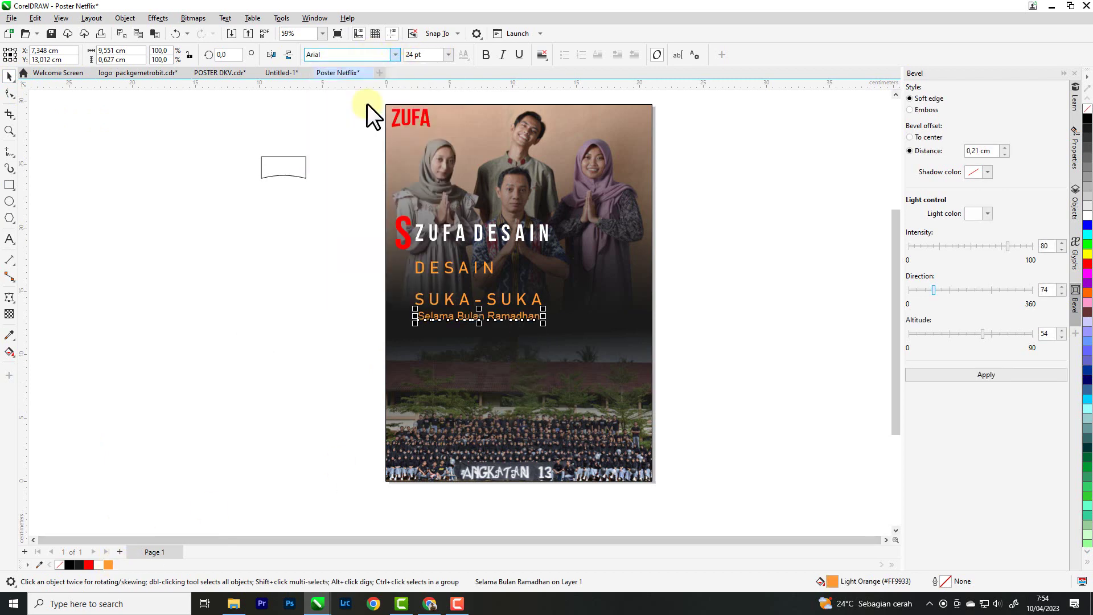
click(394, 55)
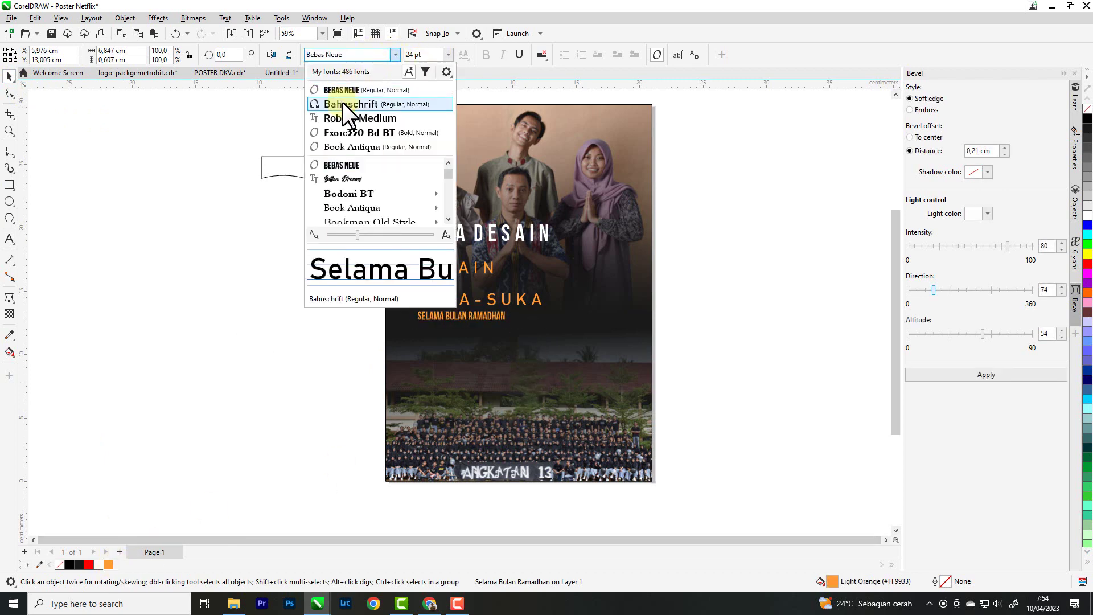
click(343, 103)
Step: Enlarge the Selama Bulan Ramadhan text to about 25 pt and align its left edge with SUKA-SUKA, slightly below it
scroll(540, 330, up, 2)
drag(538, 317, 544, 331)
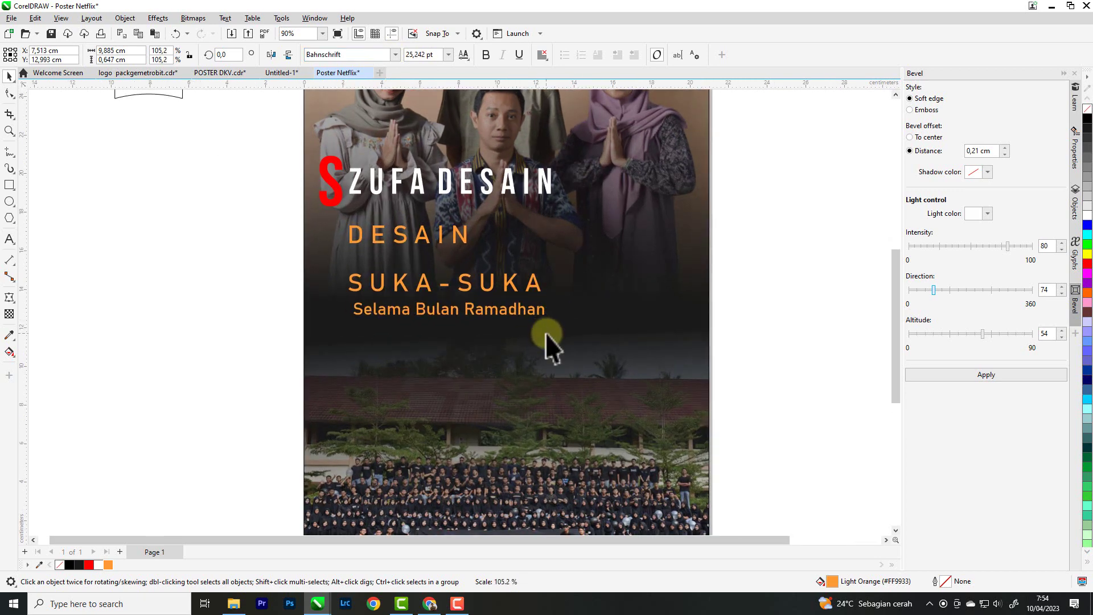
drag(447, 308, 449, 319)
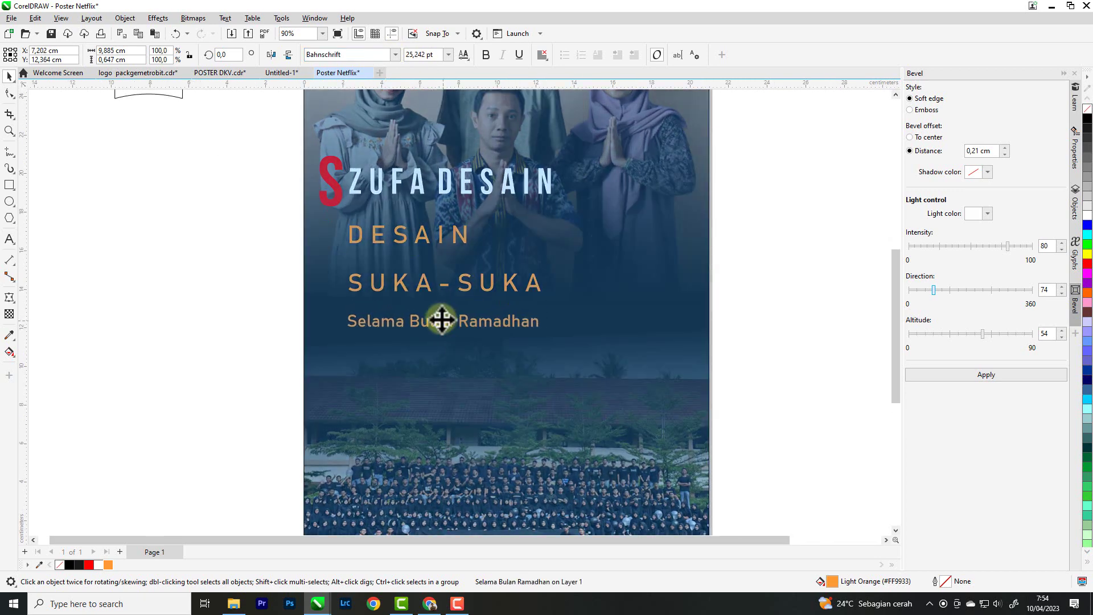
scroll(449, 320, down, 3)
click(637, 329)
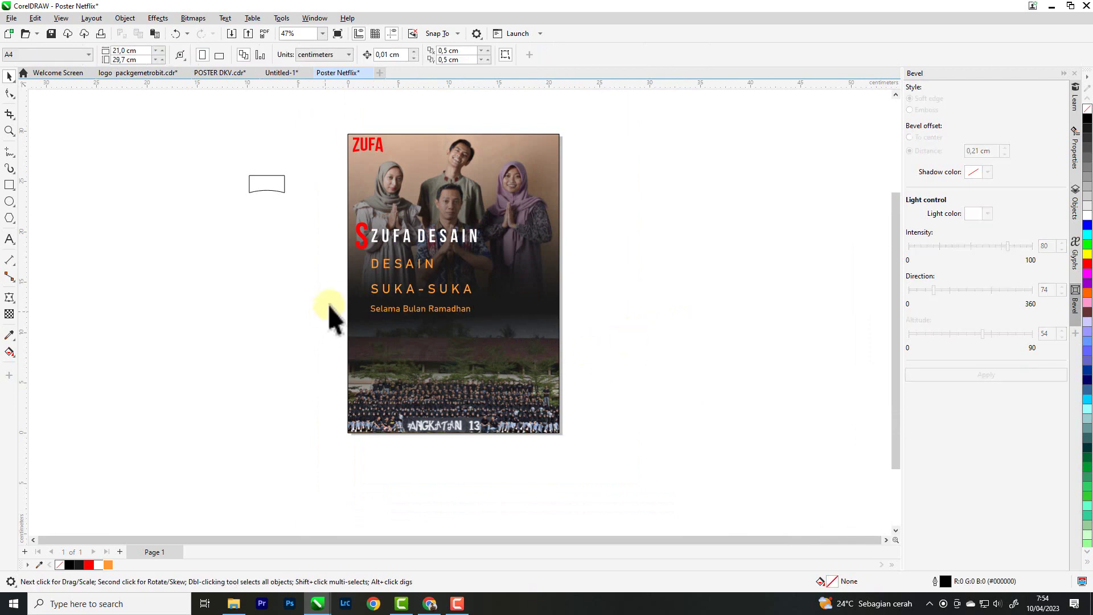
Step: Check the reference poster in Untitled-1, then draw a red rectangle without outline, about 6.4 by 0.9 cm, below Selama Bulan Ramadhan on Poster Netflix
click(279, 73)
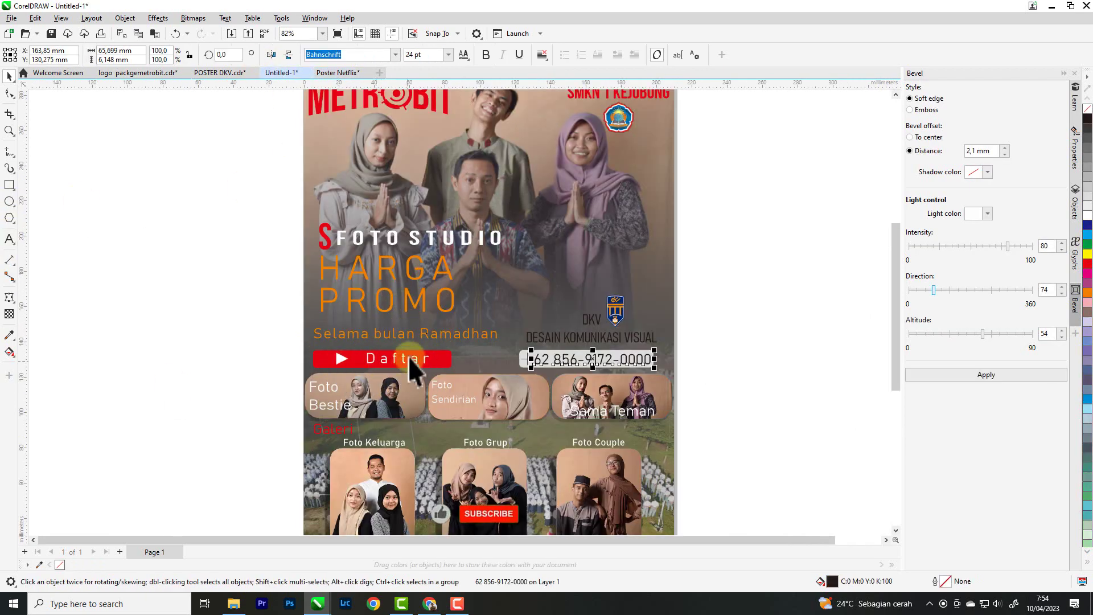
click(338, 73)
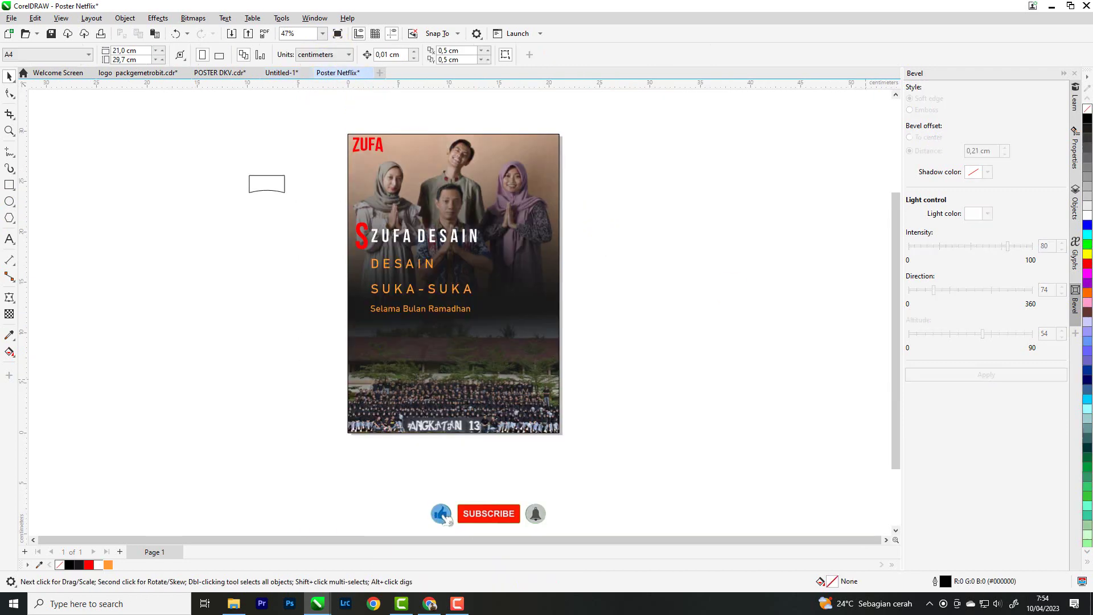
click(9, 184)
scroll(421, 335, up, 2)
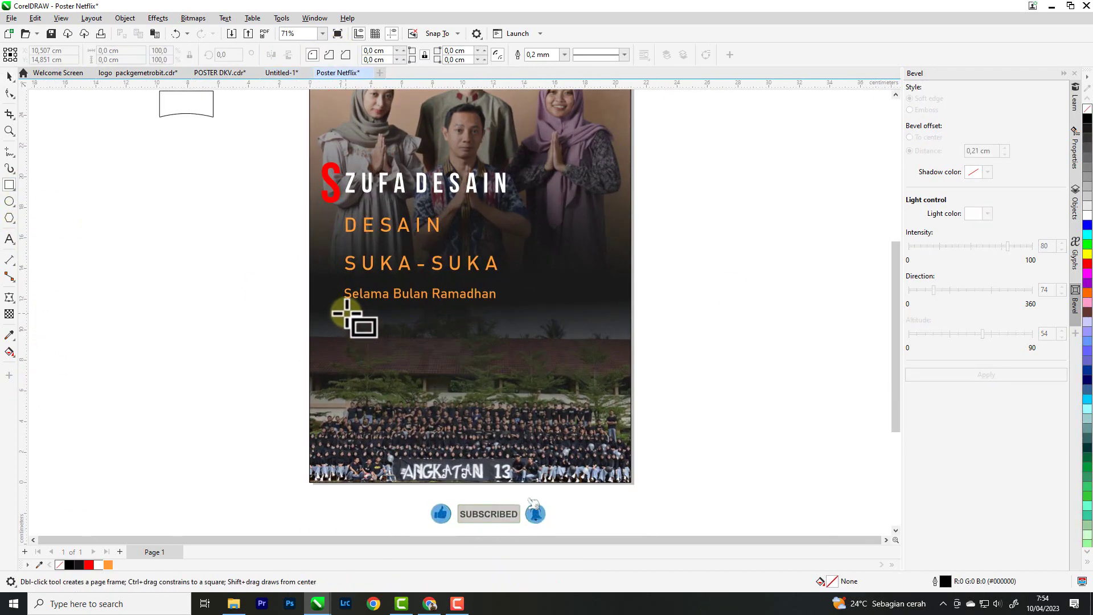
drag(348, 309, 448, 326)
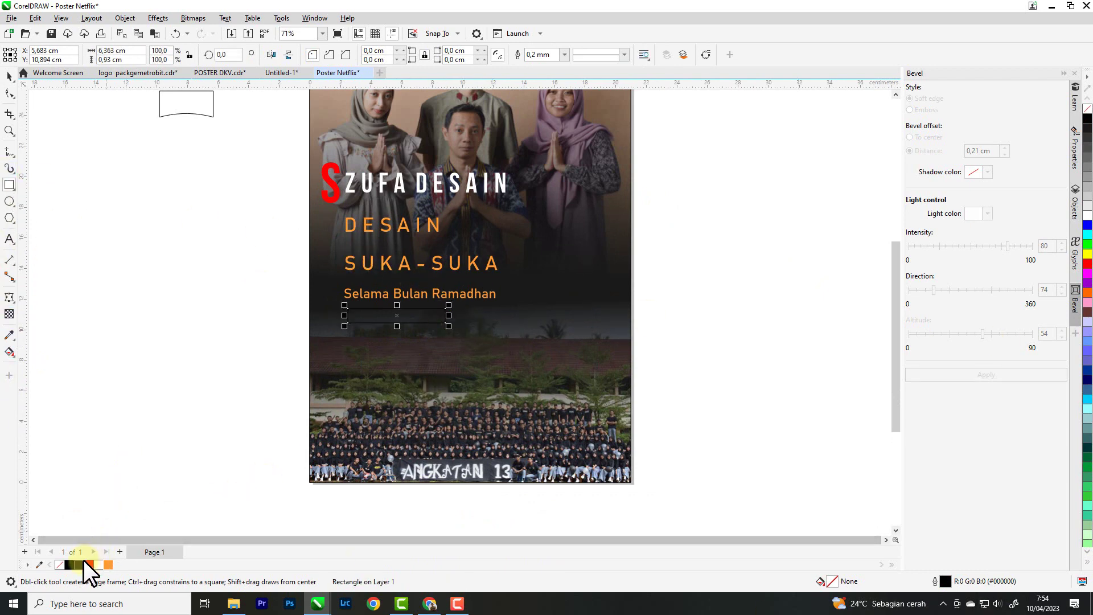
click(88, 564)
right_click(60, 563)
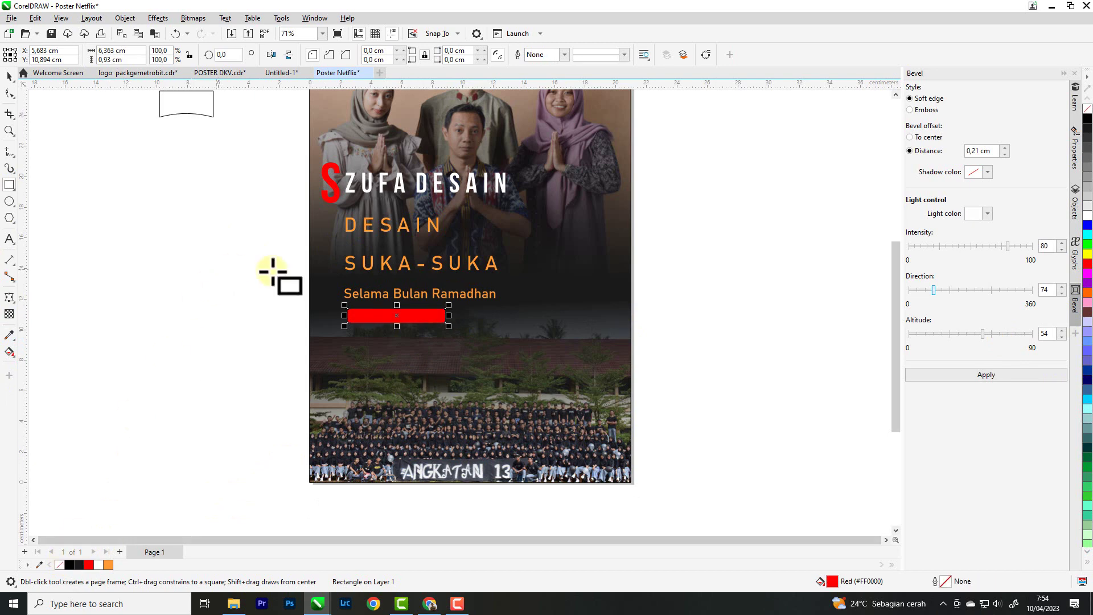
Step: Compare with the Daftar button in Untitled-1 and round all corners of the red rectangle by about 0.145 cm
scroll(329, 322, up, 3)
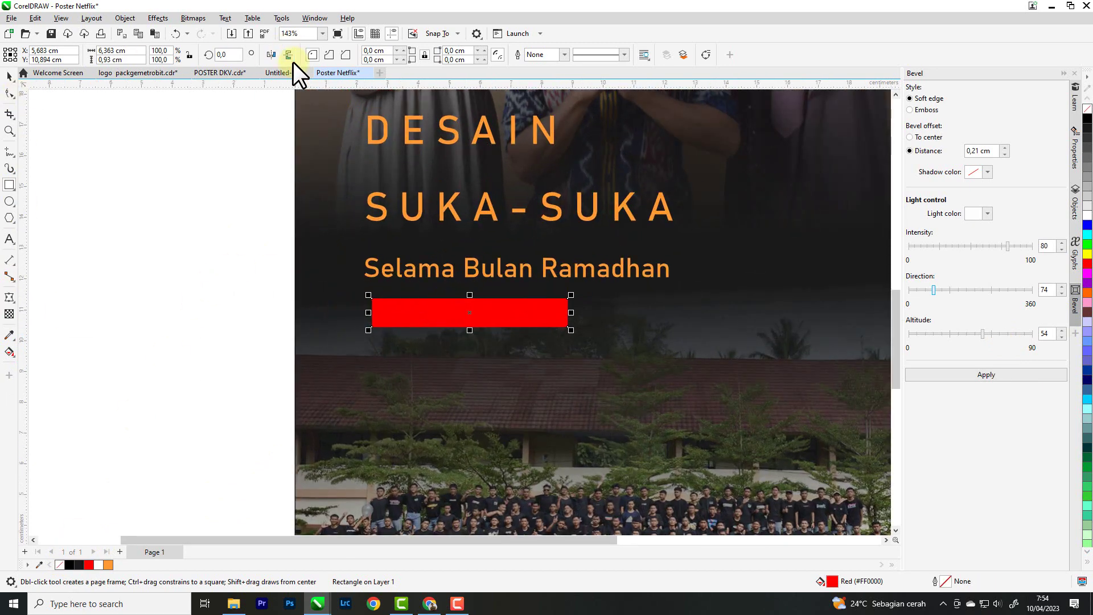
click(285, 72)
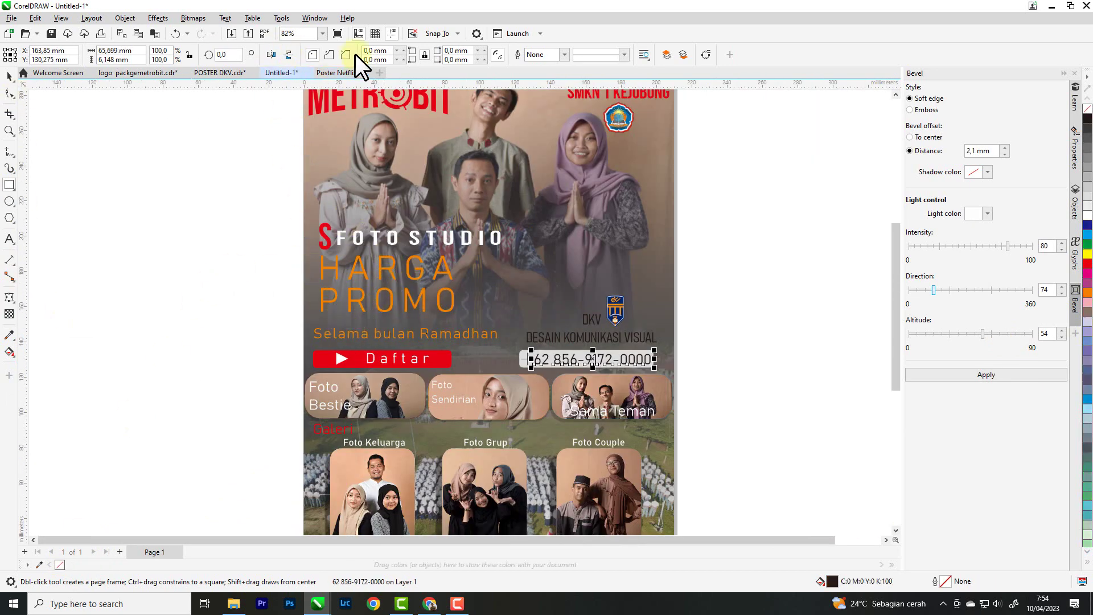
click(338, 73)
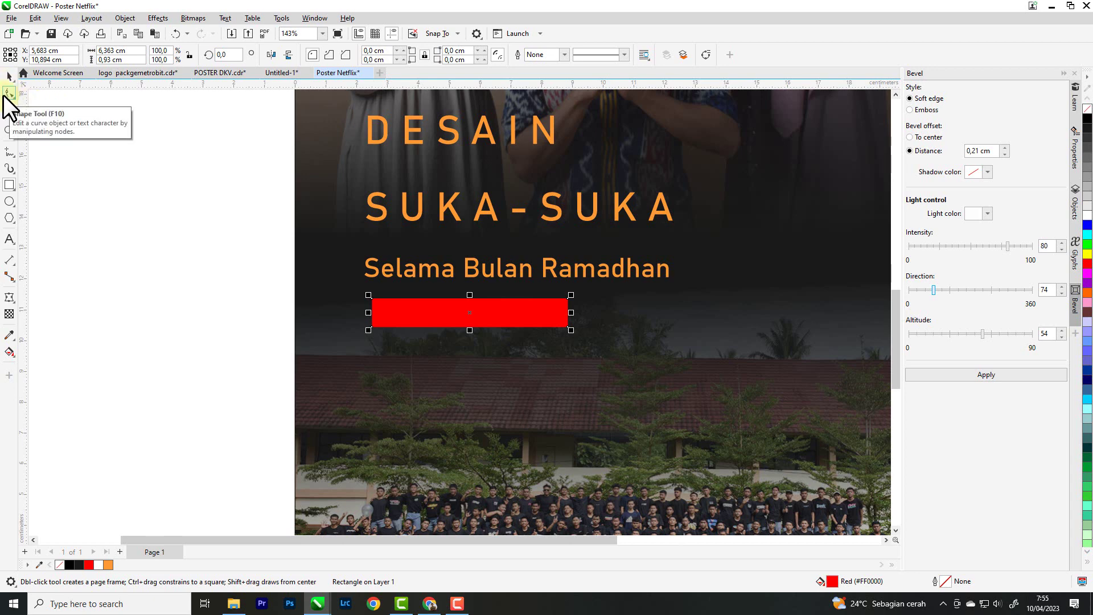
click(8, 93)
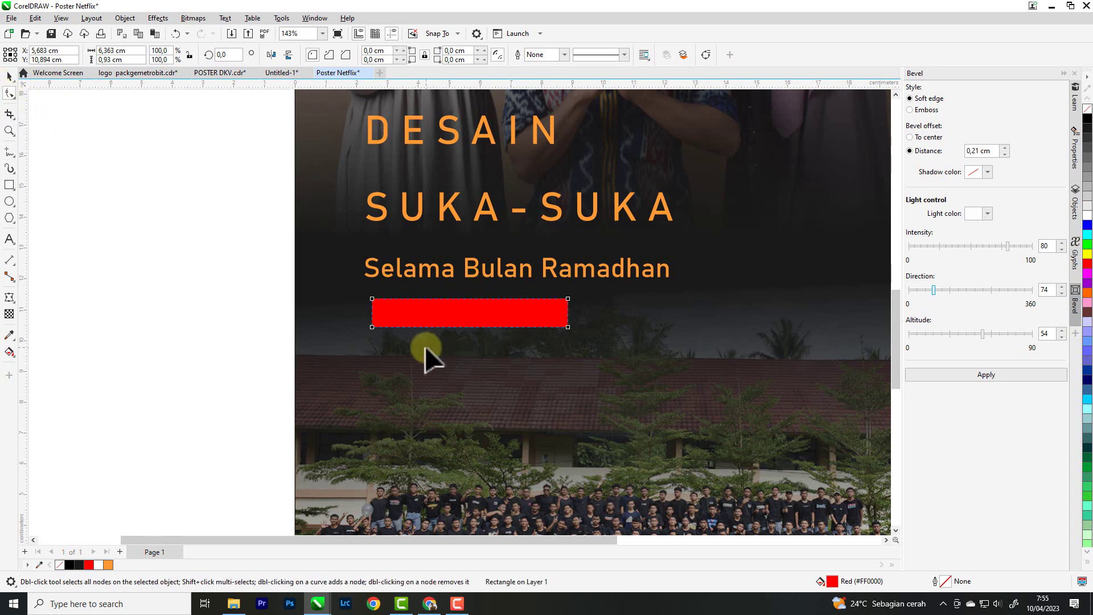
scroll(421, 348, up, 1)
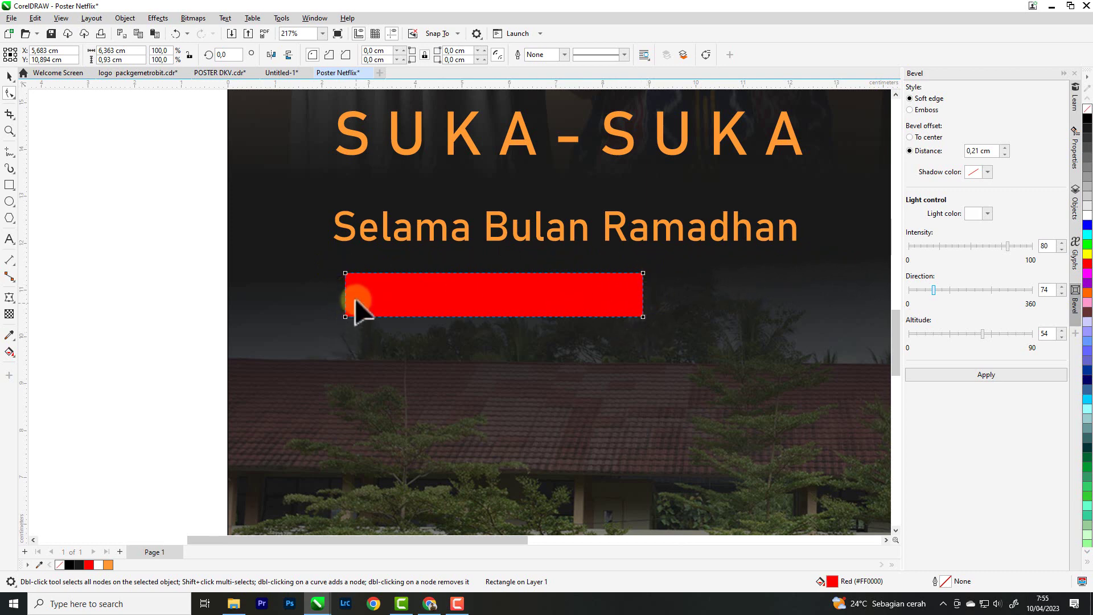
mouse_move(345, 273)
mouse_down()
mouse_move(348, 289)
mouse_move(344, 278)
mouse_up()
click(9, 76)
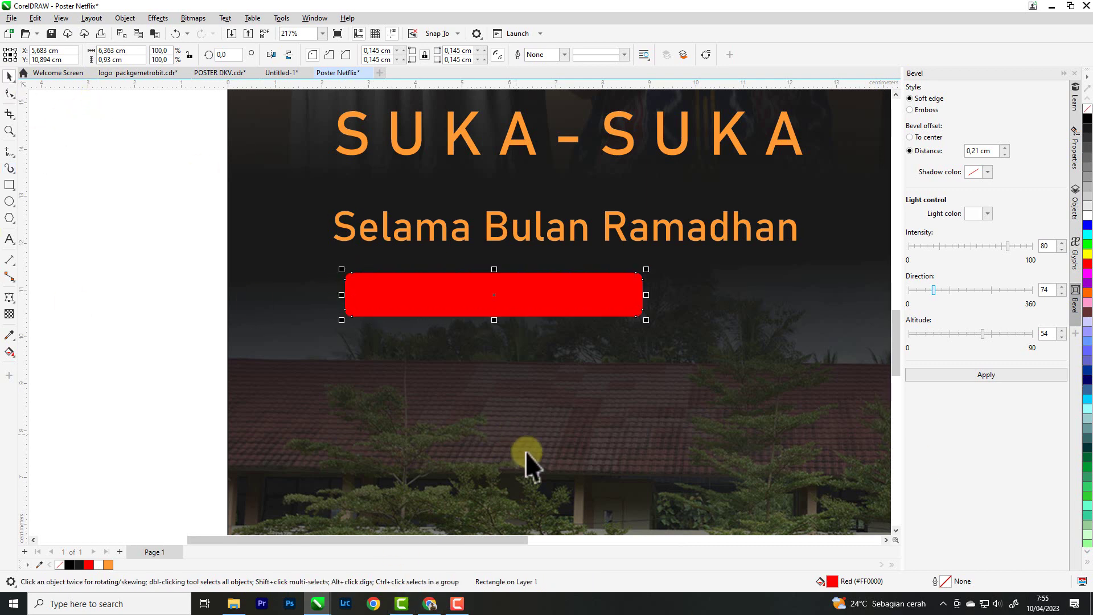
Step: Add the text Order on the red rounded rectangle
click(9, 239)
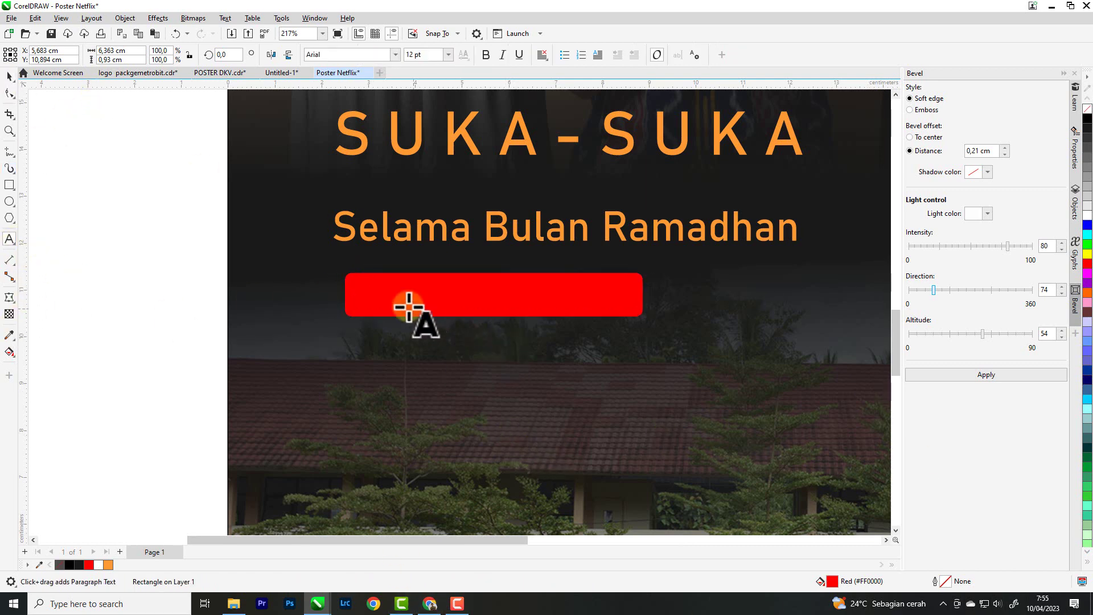
click(385, 296)
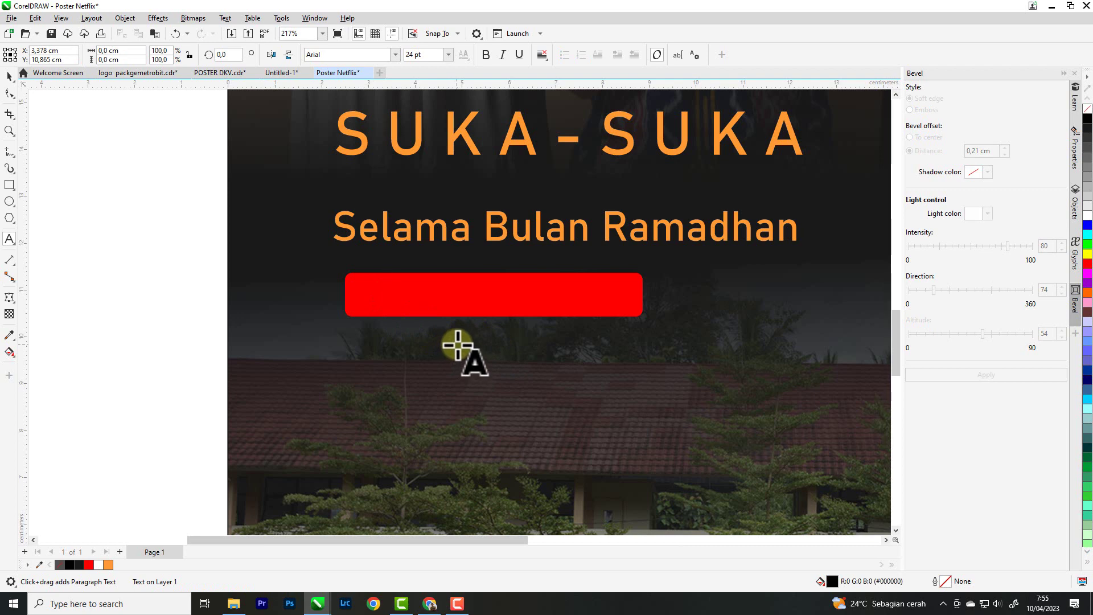
text(P)
key(BackSpace)
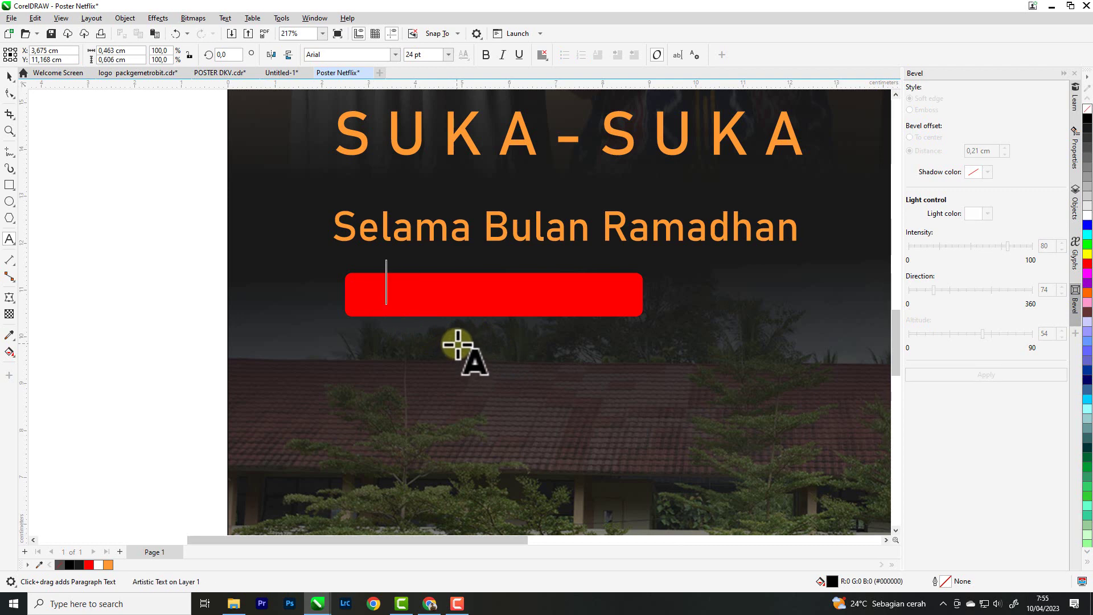
text(Order)
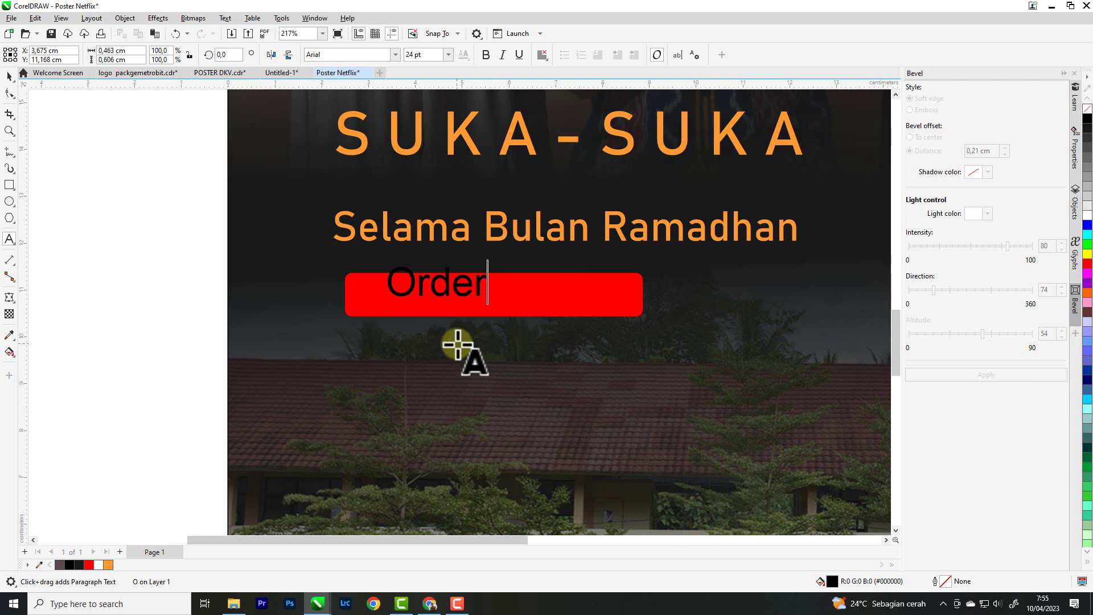
click(8, 77)
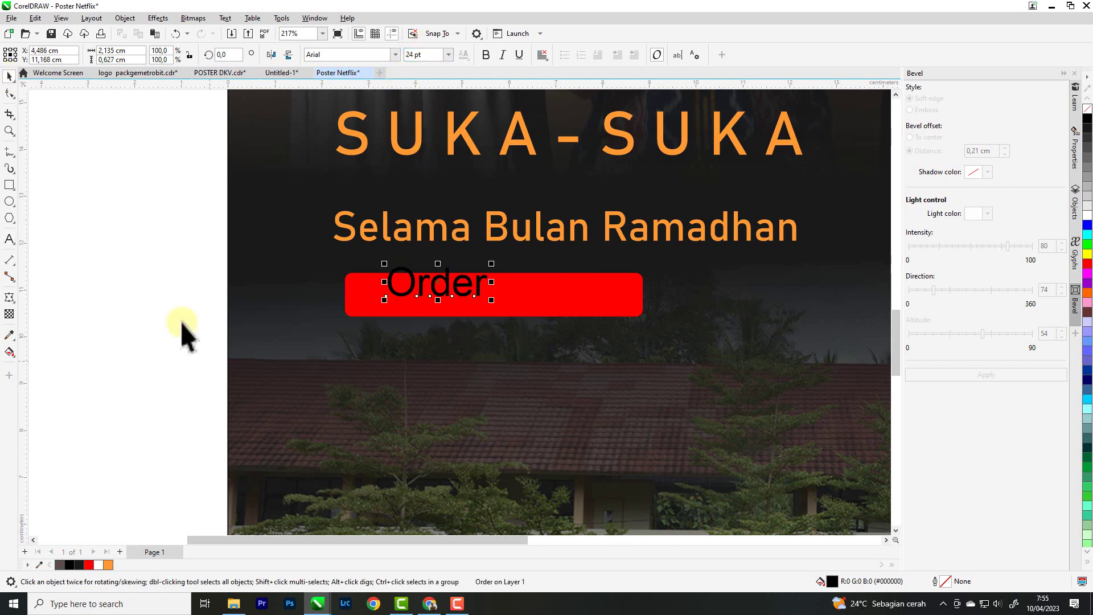
Step: Widen the letter spacing of the Order text with the Shape tool
click(10, 92)
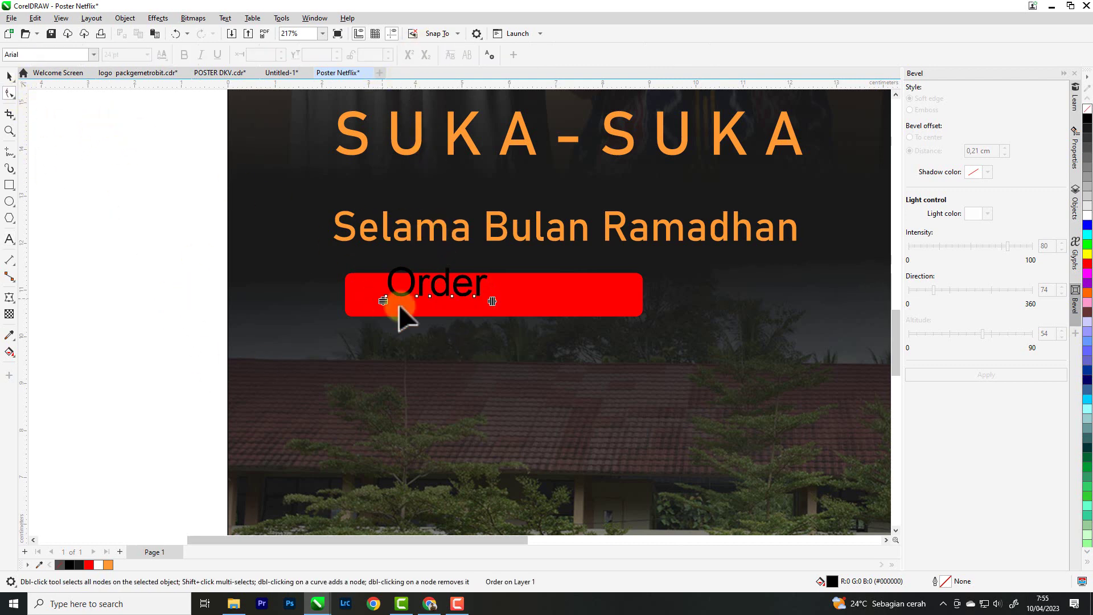
drag(493, 303, 545, 300)
click(10, 76)
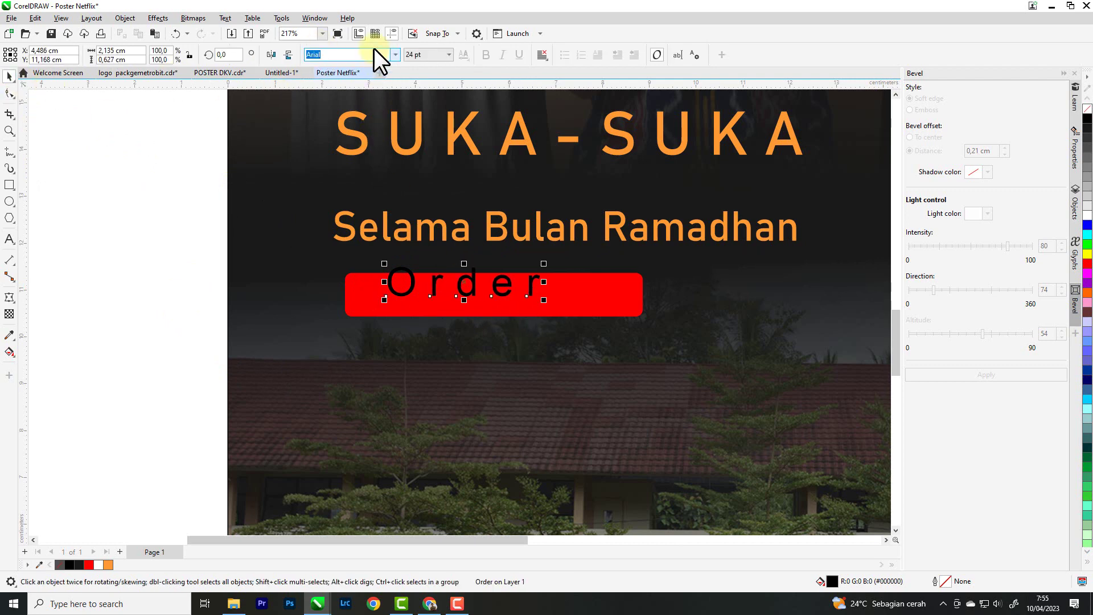
Step: Set the Order text to Bahnschrift, centre it on the red rectangle and fill it white
click(391, 55)
click(393, 56)
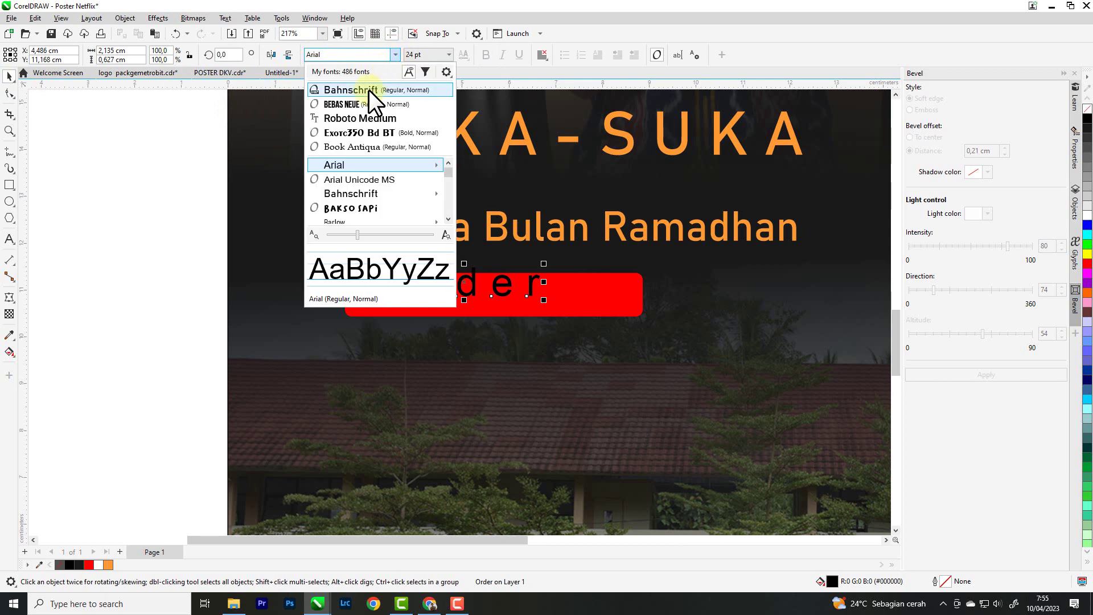
click(368, 90)
drag(460, 281, 503, 292)
click(99, 564)
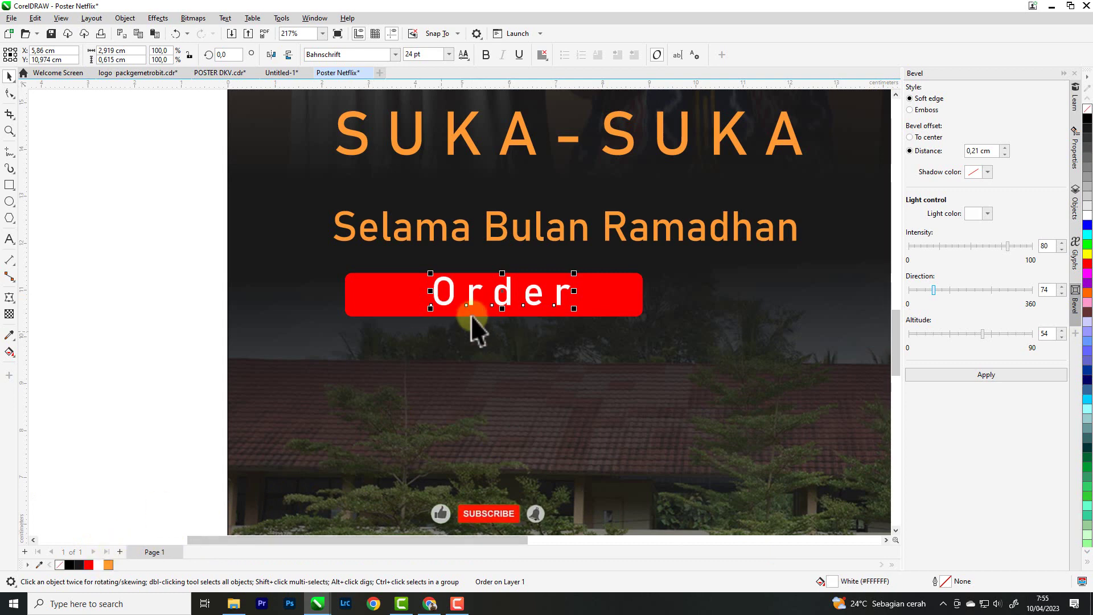
Step: Check the reference button, then draw an inverted triangle common shape, rotate it about 84.5 degrees and place it before Order on the red rectangle
click(282, 72)
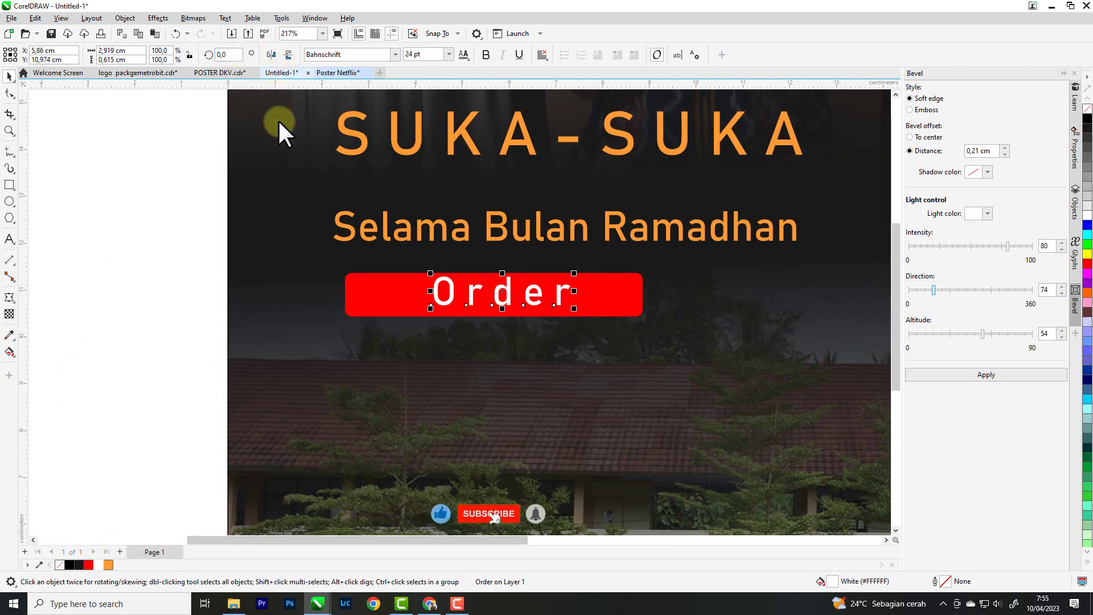
click(337, 72)
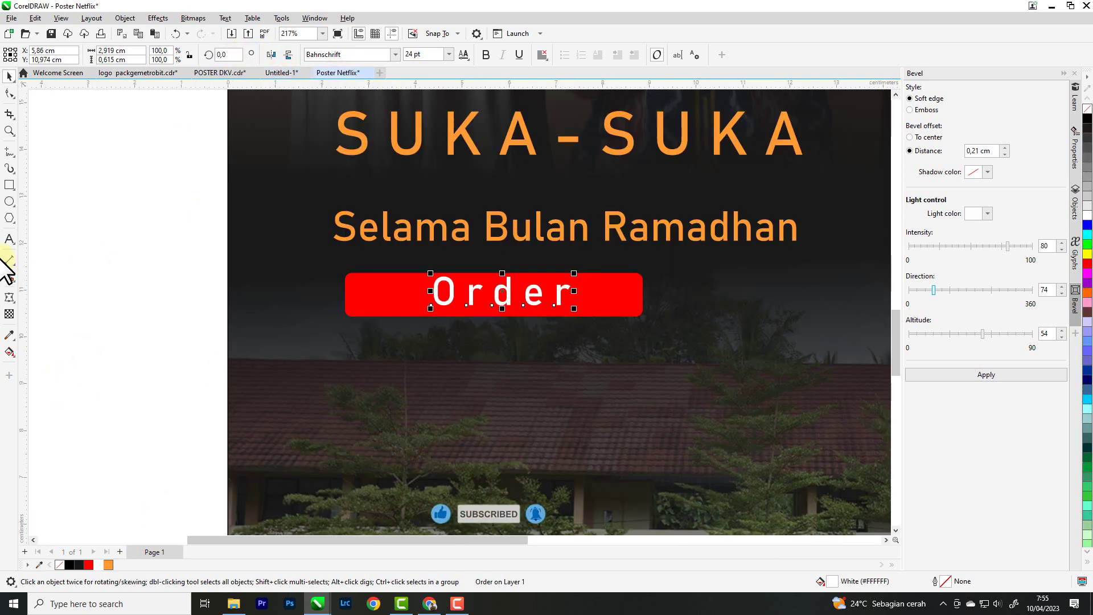
click(15, 224)
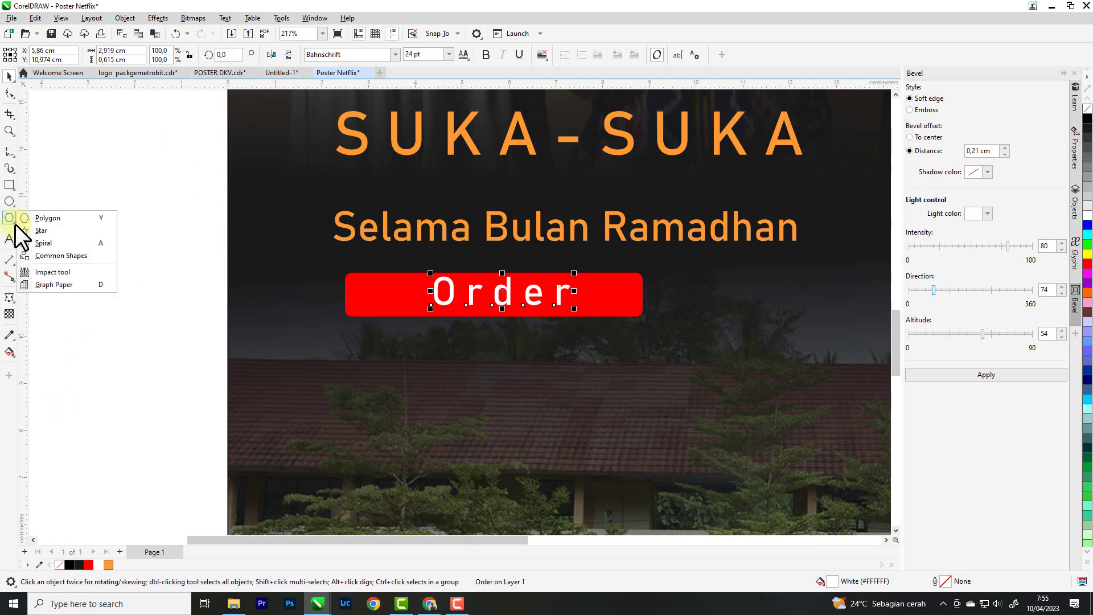
click(53, 258)
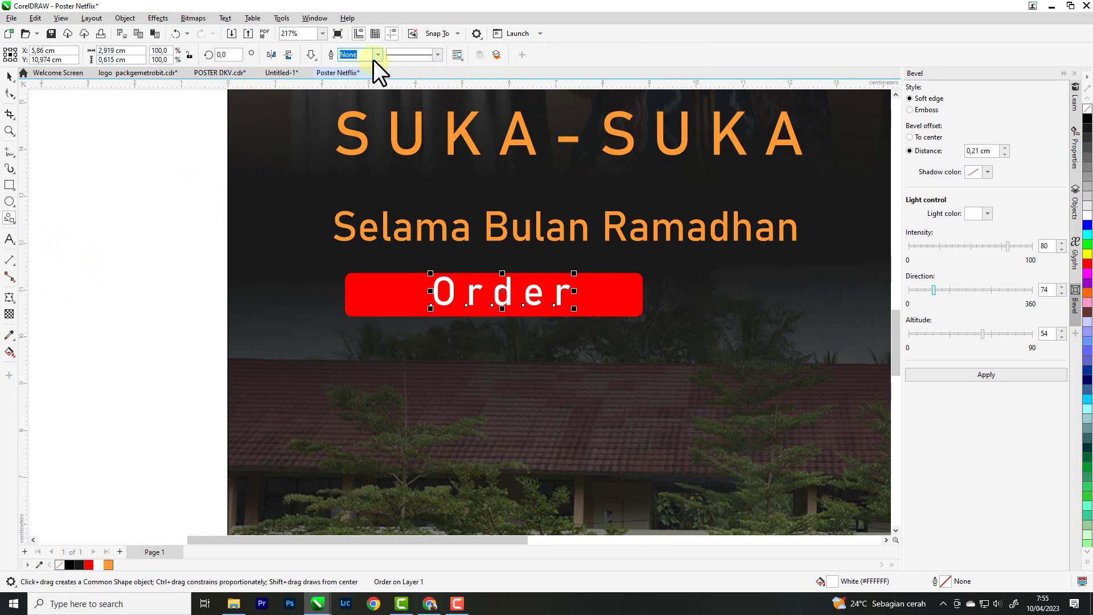
click(317, 59)
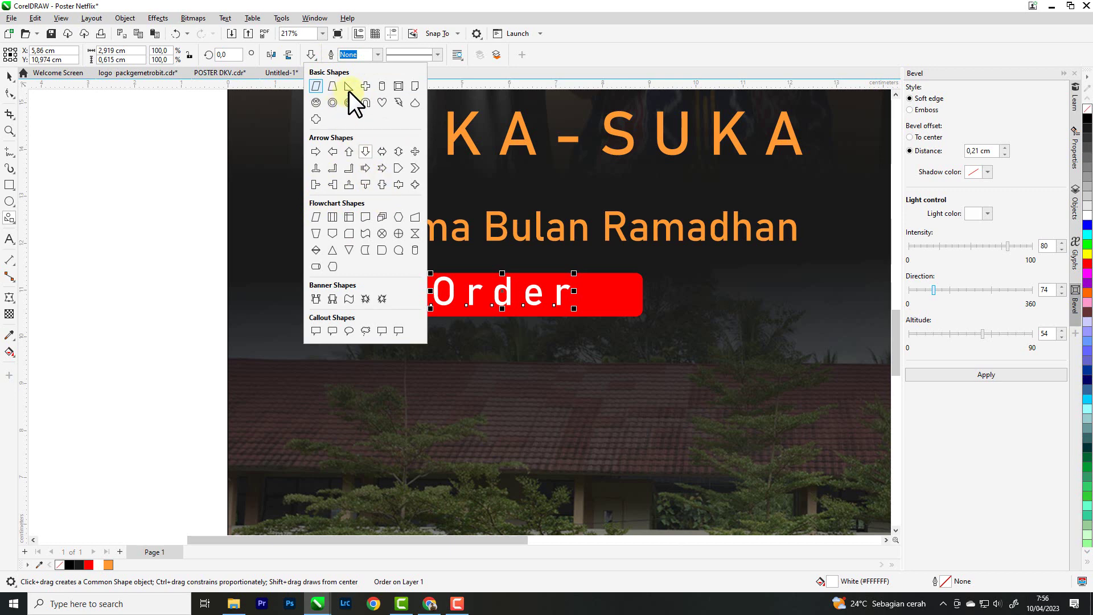
click(348, 250)
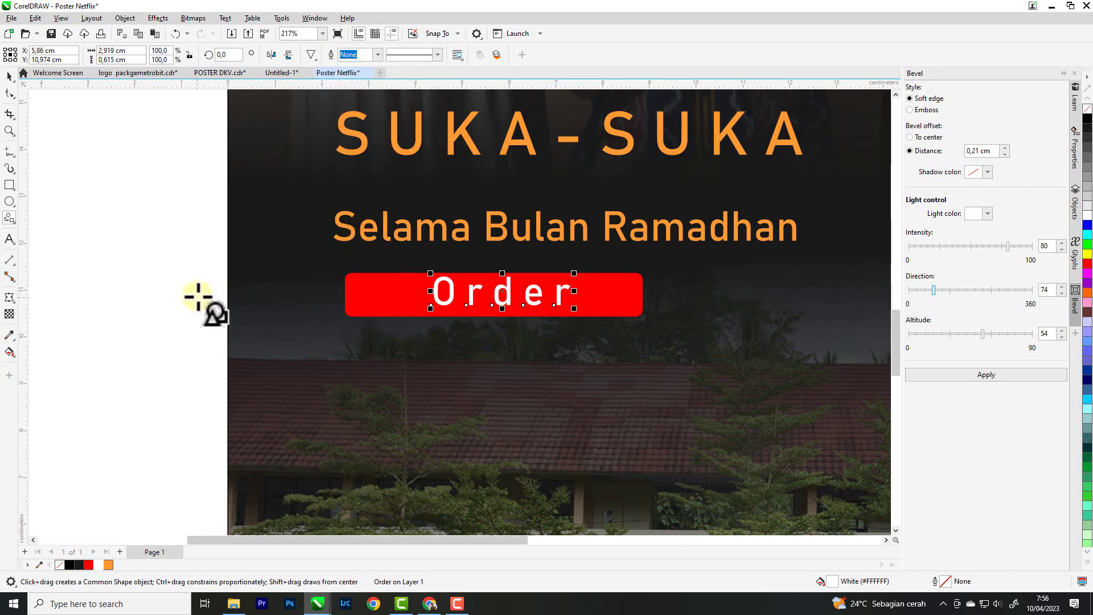
mouse_move(189, 314)
mouse_down()
mouse_move(205, 348)
mouse_move(212, 285)
mouse_move(210, 298)
mouse_move(419, 301)
mouse_move(384, 295)
mouse_move(408, 275)
mouse_up()
click(9, 76)
click(183, 310)
click(183, 315)
scroll(398, 294, up, 2)
Step: Fill the triangle beside Order white, remove its outline and shift it slightly downward
click(383, 293)
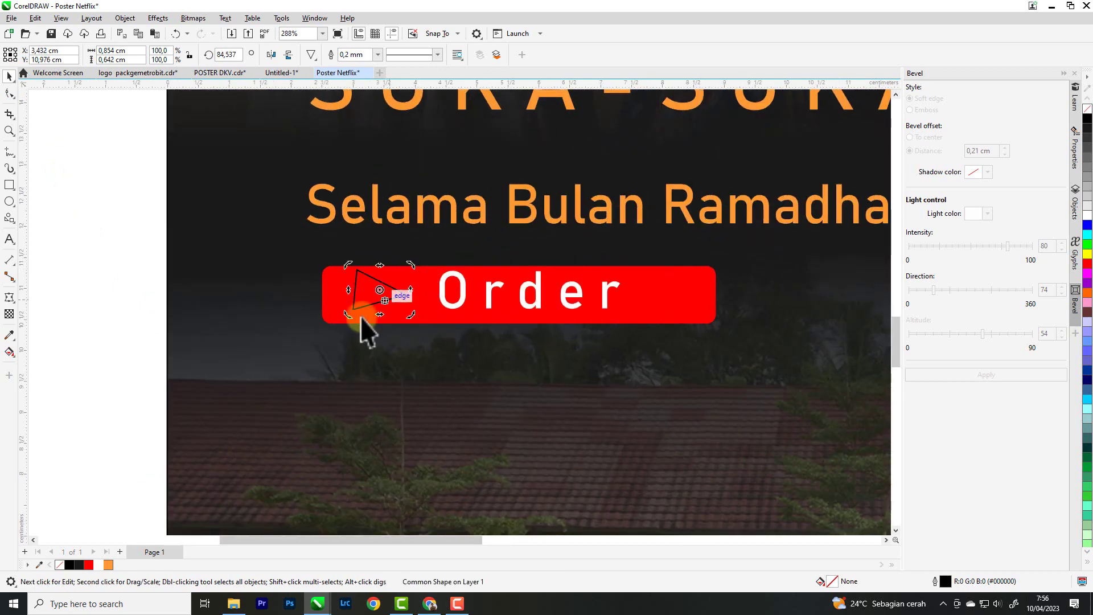
click(94, 563)
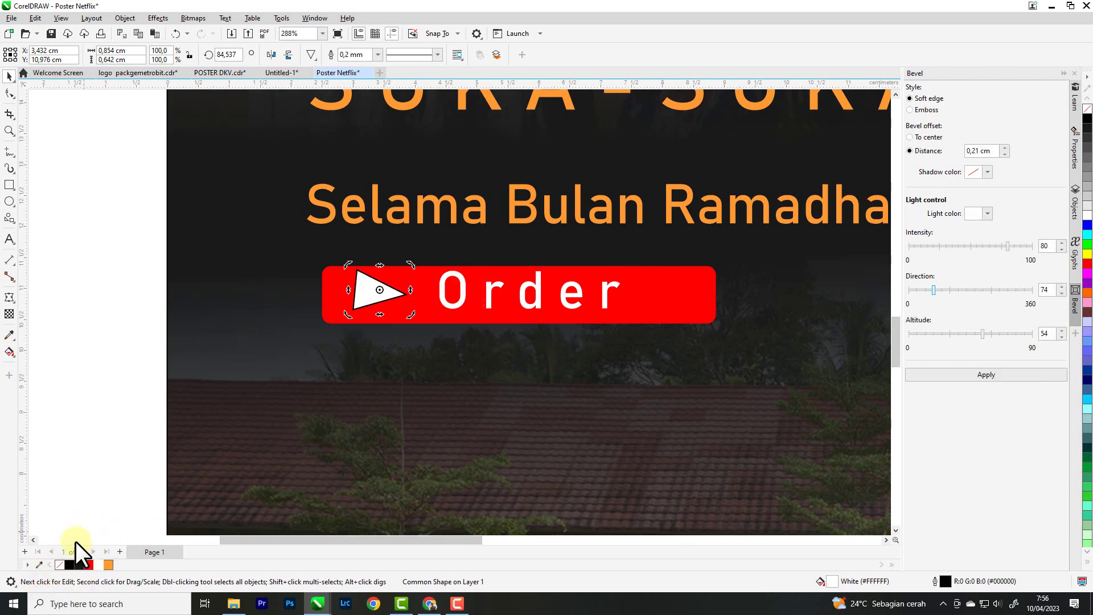
right_click(58, 565)
click(34, 118)
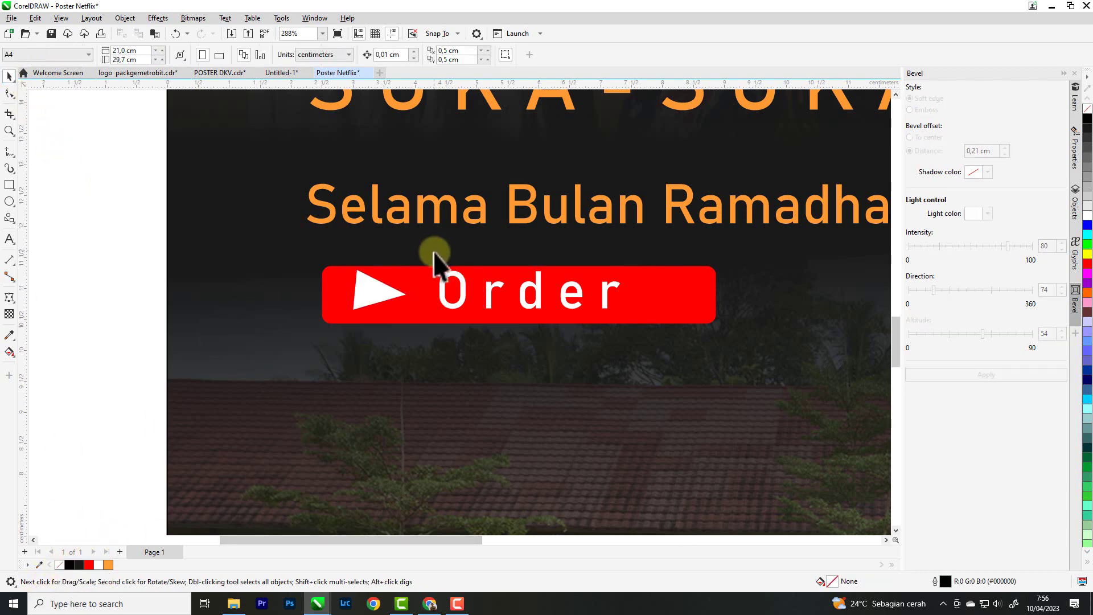
click(373, 293)
Step: Try to move the red rounded rectangle to the right of the Order text, then undo the move
scroll(263, 285, down, 5)
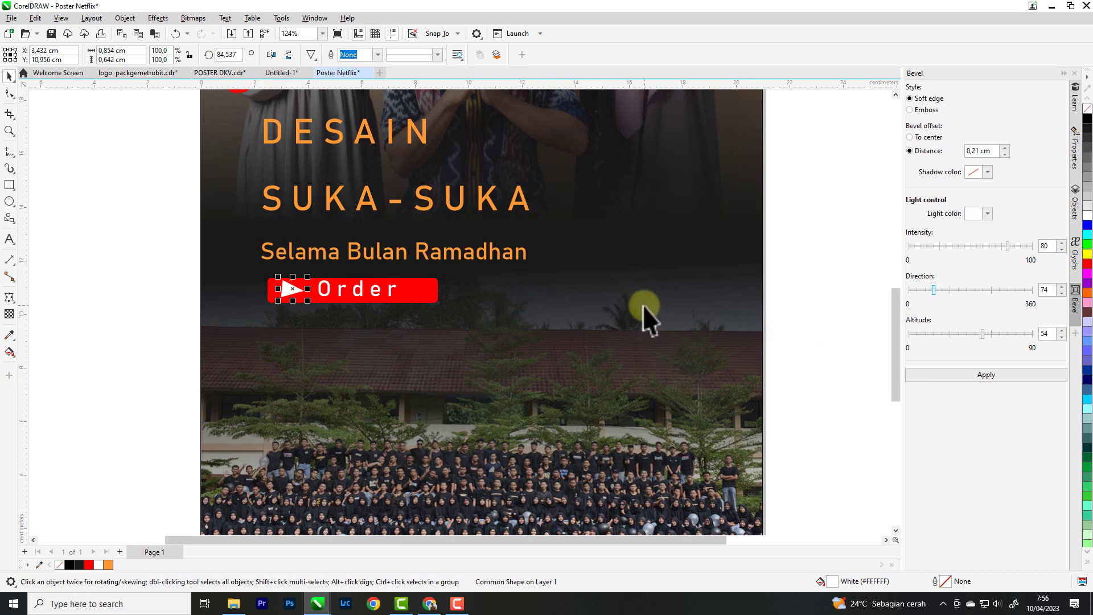
click(431, 289)
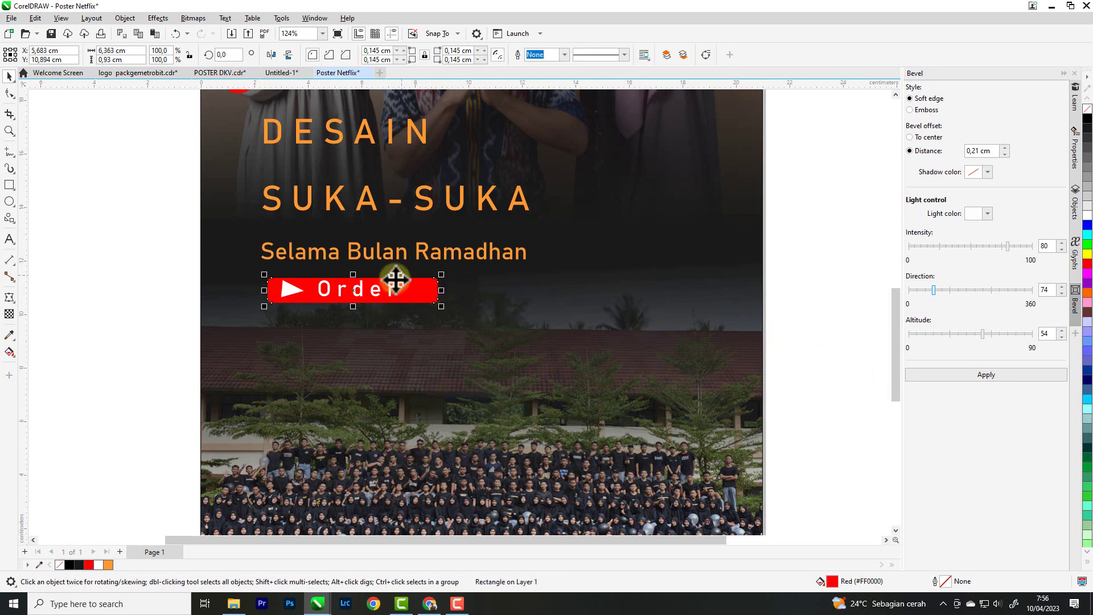
drag(396, 278, 627, 292)
key(ctrl+z)
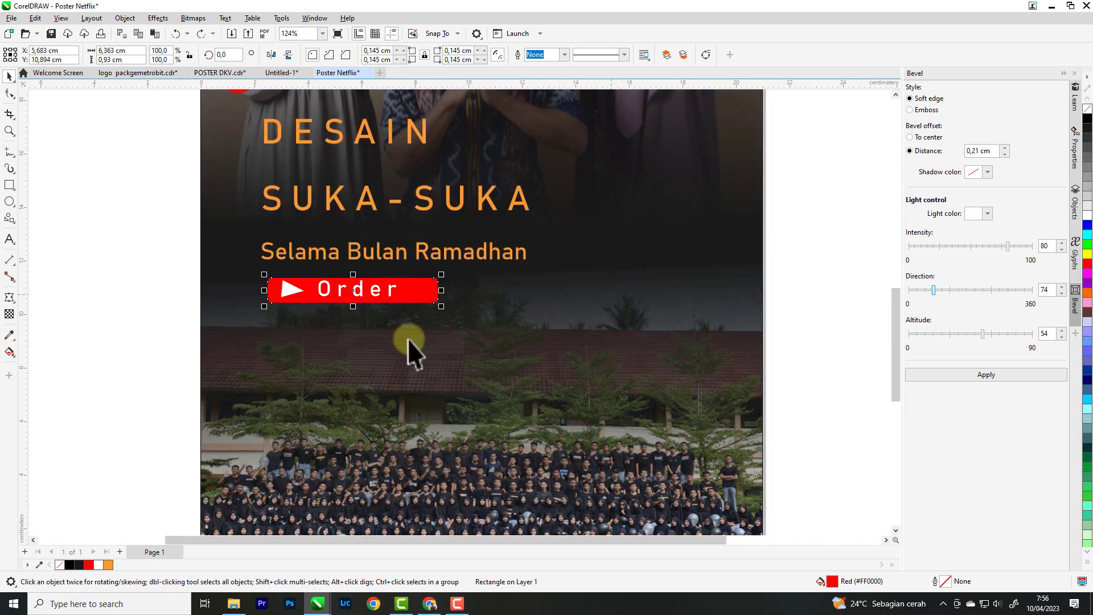
Step: Draw a rectangle about 6.9 by 0.9 cm to the right of the Order button, round its corners about 0.255 cm and fill it white
click(9, 183)
drag(553, 280, 743, 310)
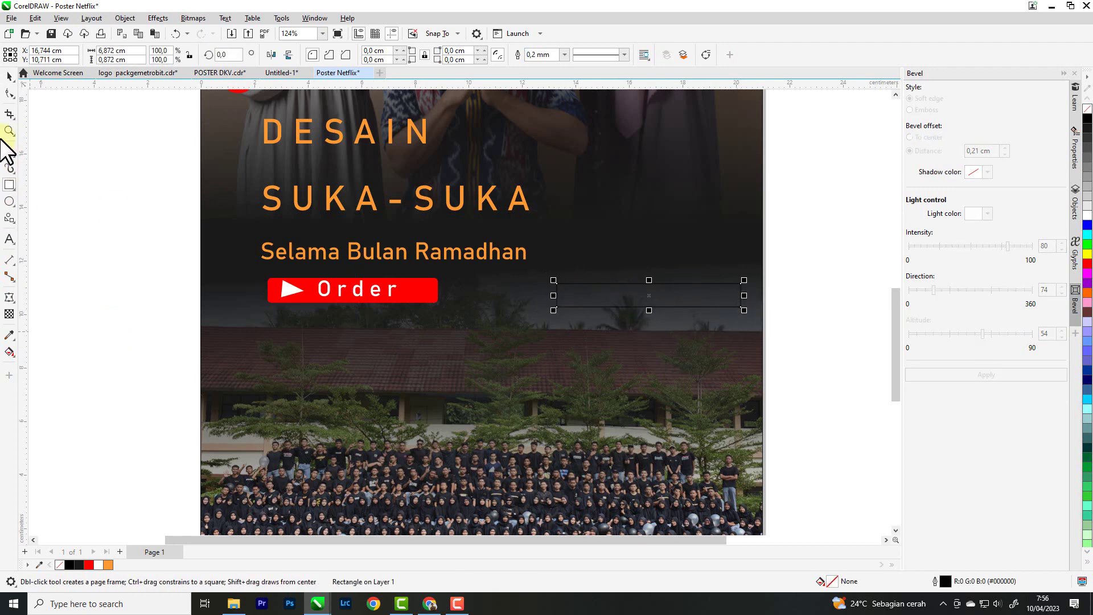
click(9, 91)
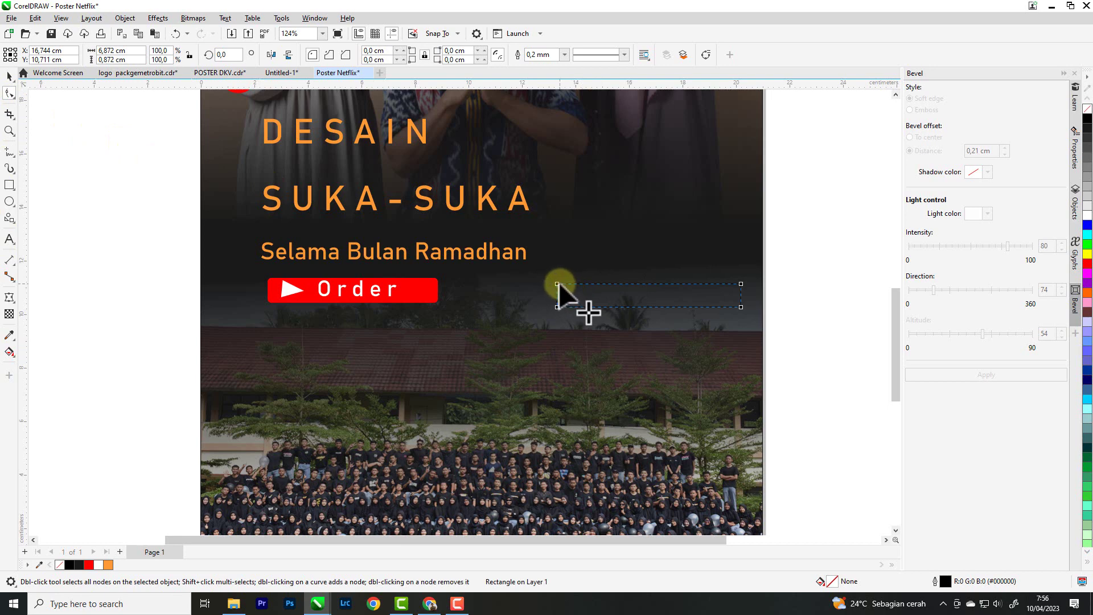
drag(560, 284, 566, 291)
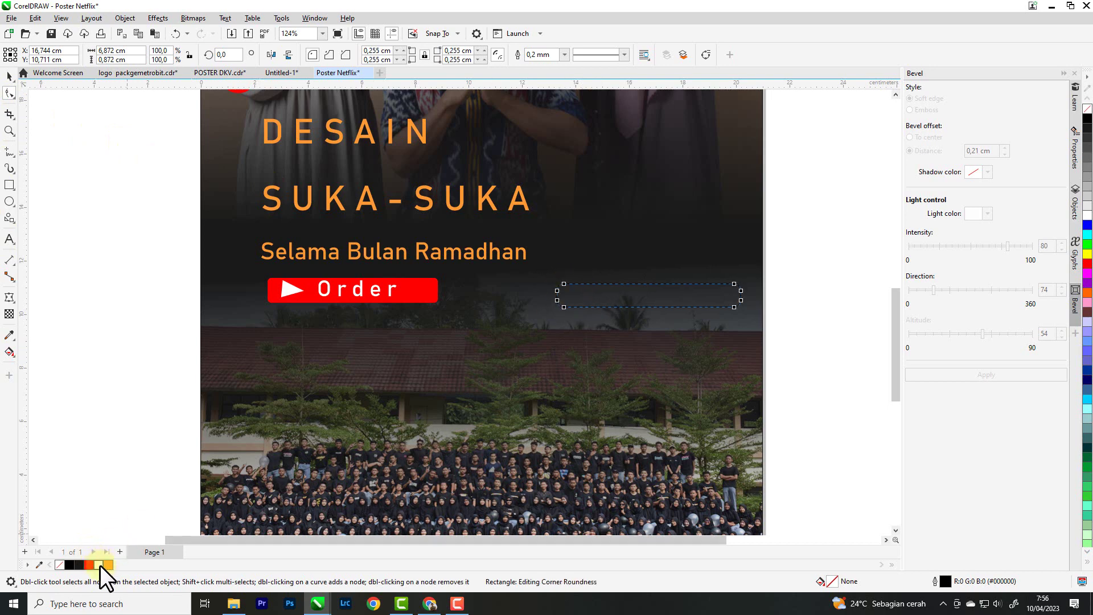
click(100, 565)
click(9, 78)
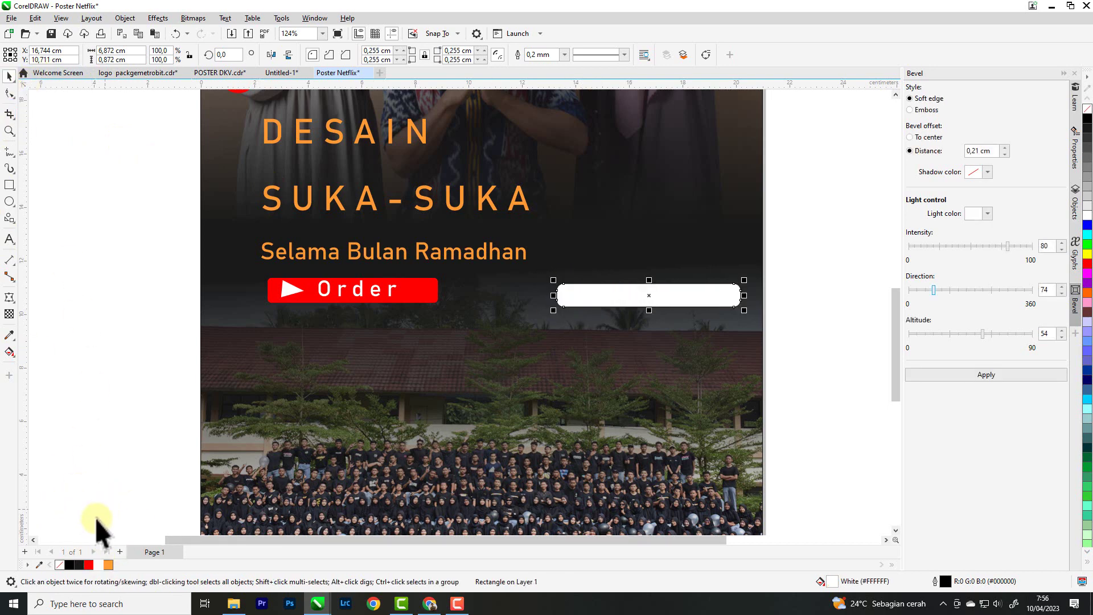
Step: Enter the contact phone number as 24 pt artistic text over the white rounded rectangle
click(569, 288)
scroll(581, 308, down, 2)
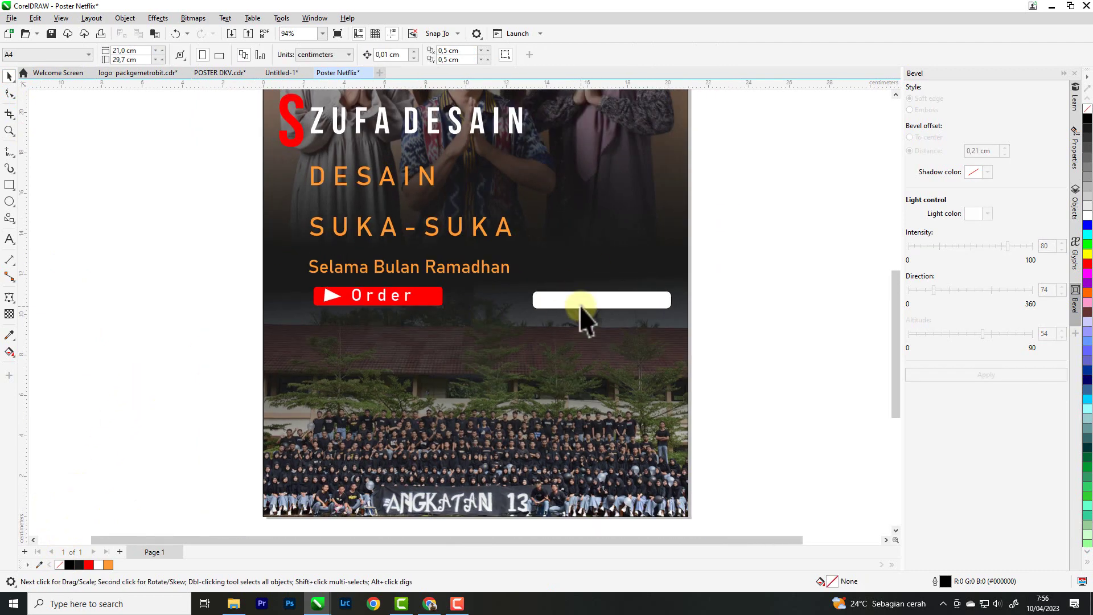
scroll(574, 307, up, 3)
click(573, 302)
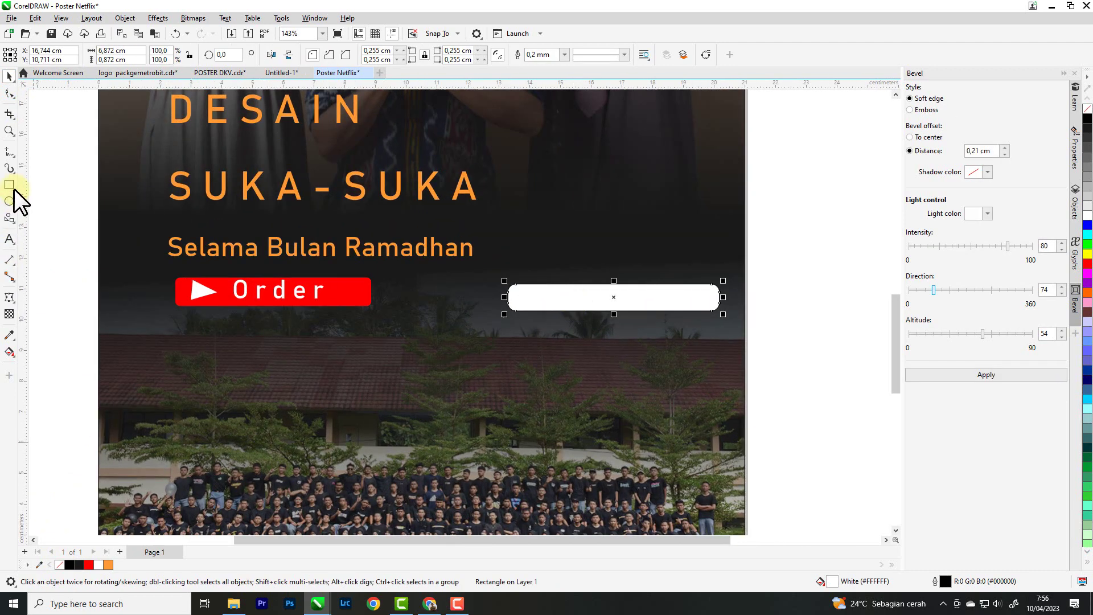
click(9, 239)
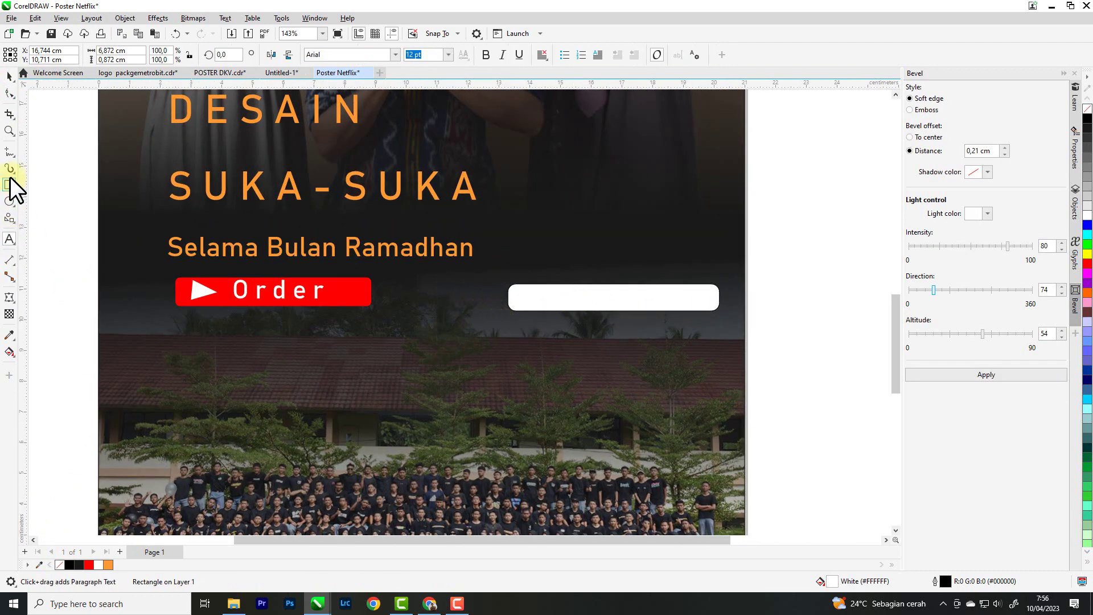
click(531, 295)
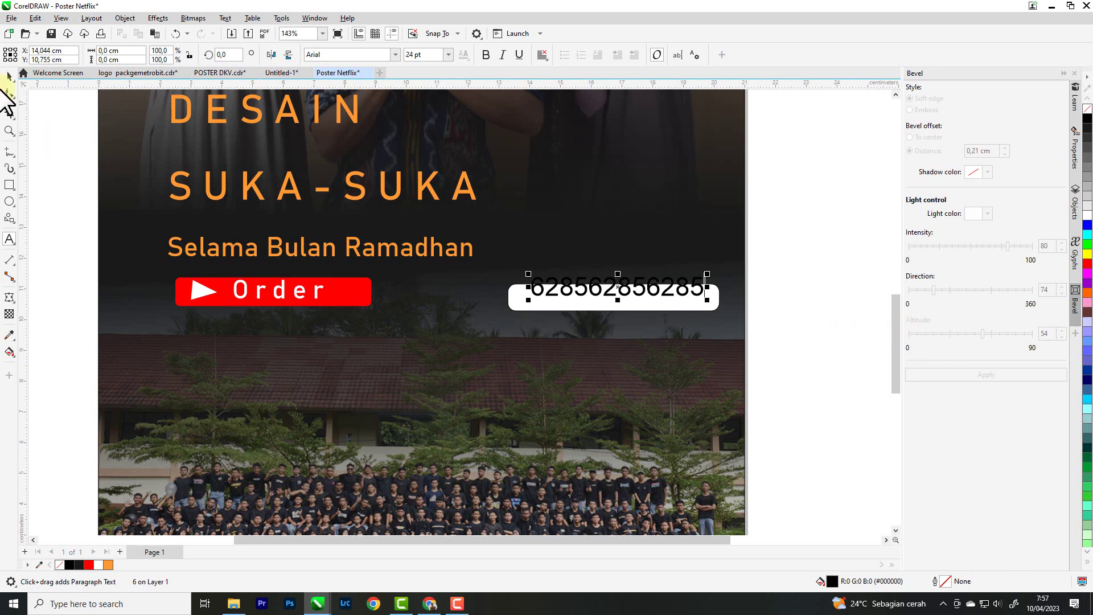
click(9, 76)
Step: Move the phone number down onto the white rounded rectangle and set its font to Bahnschrift
scroll(586, 350, up, 2)
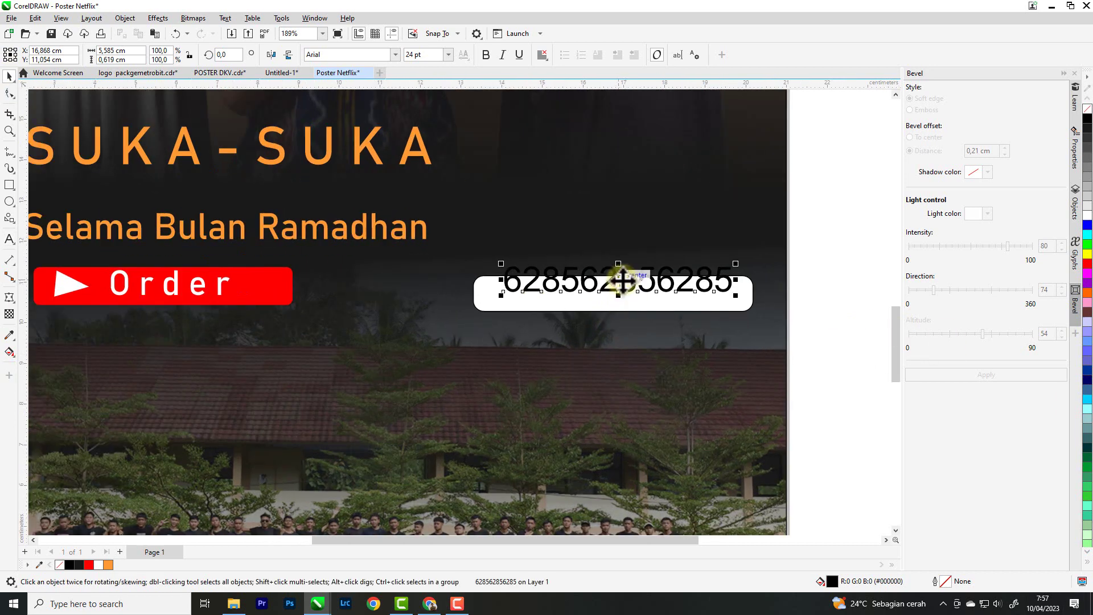
drag(622, 278, 626, 299)
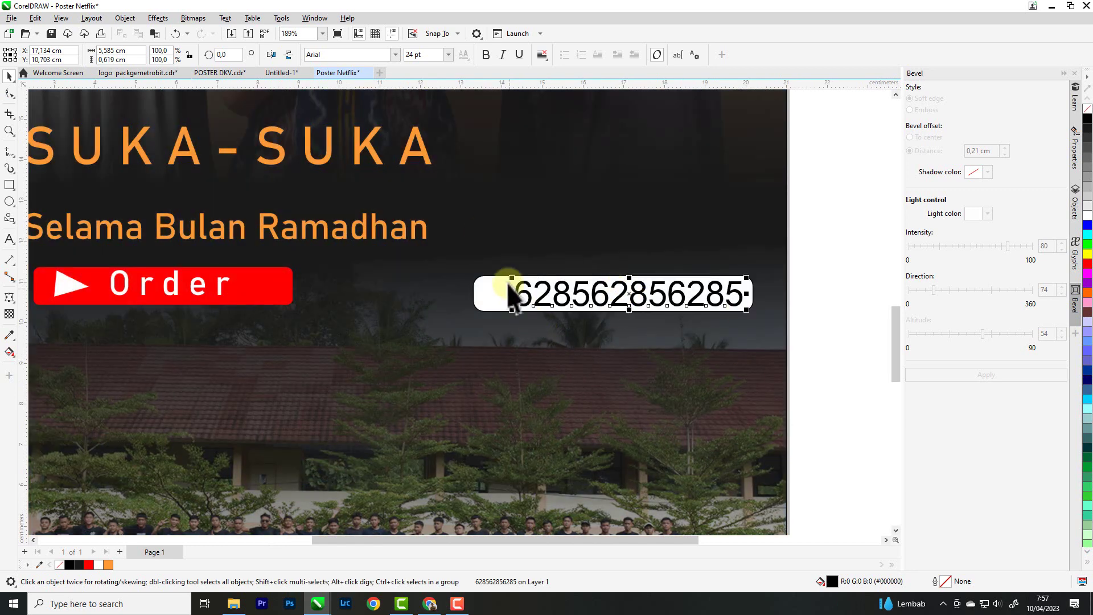
click(395, 54)
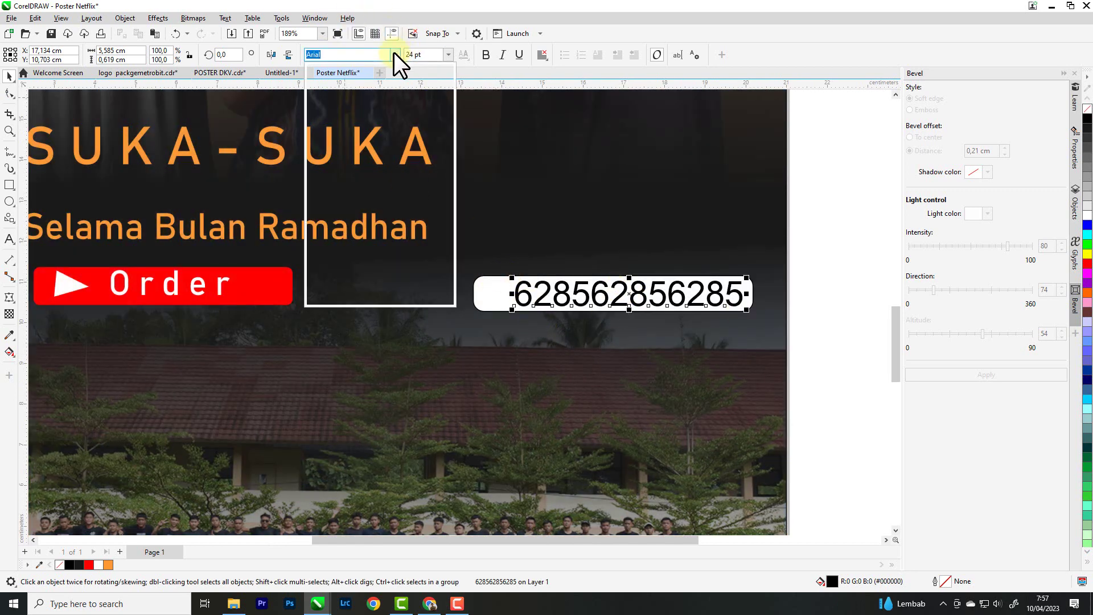
click(361, 90)
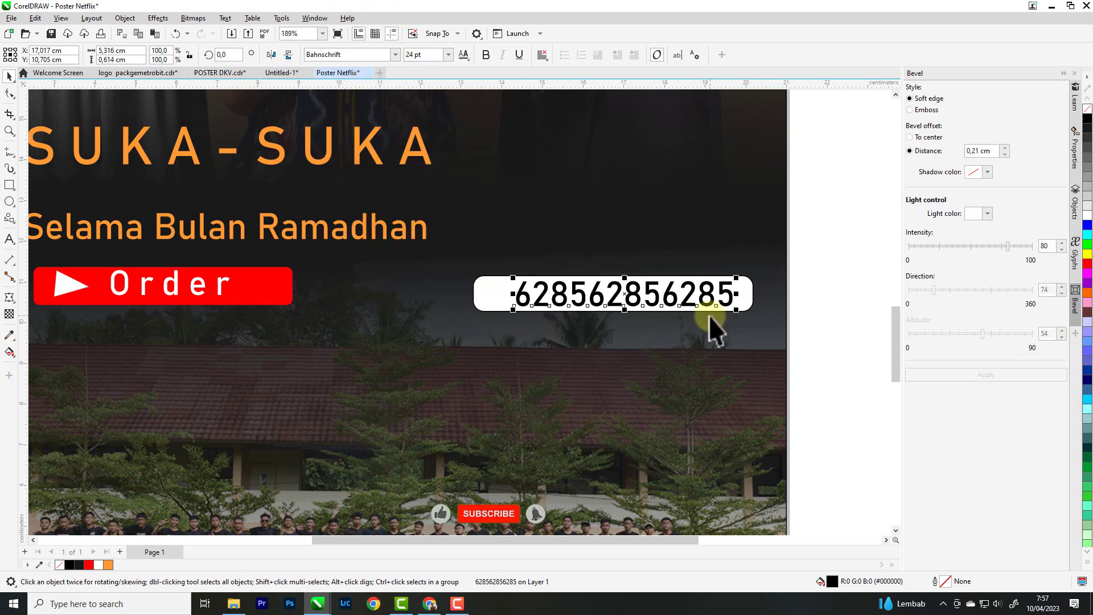
Step: Draw a thin horizontal bar about 0.79 by 0.03 cm before the phone number and fill it 90% black
click(9, 185)
scroll(501, 312, up, 2)
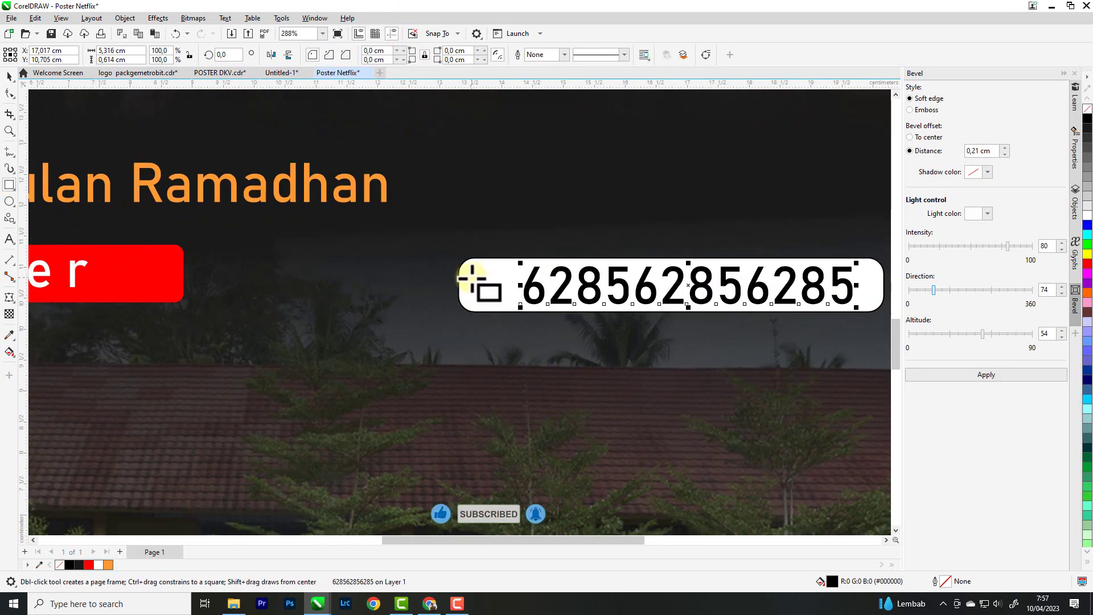
drag(471, 277, 524, 279)
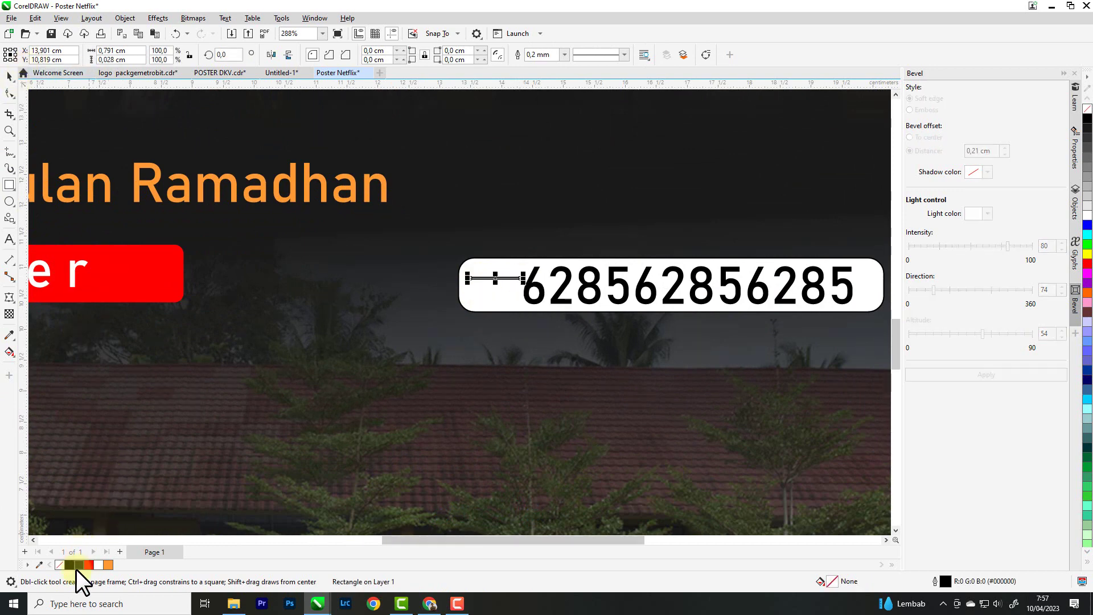
click(77, 566)
click(9, 75)
Step: Add a copy of the thin bar rotated to 270 degrees across its centre, forming a plus sign
scroll(521, 284, up, 2)
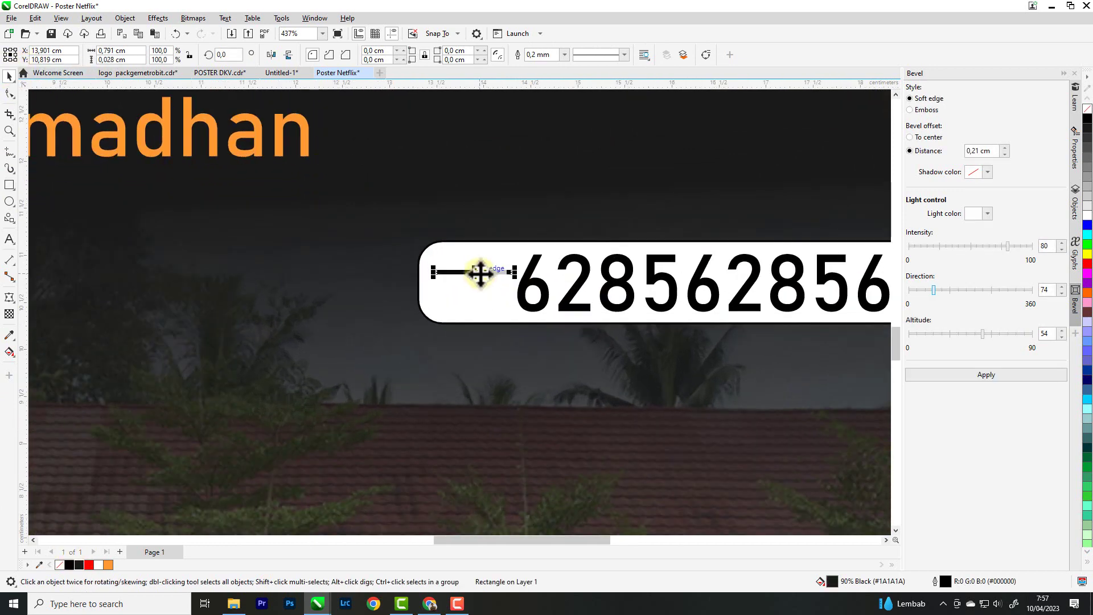
click(488, 272)
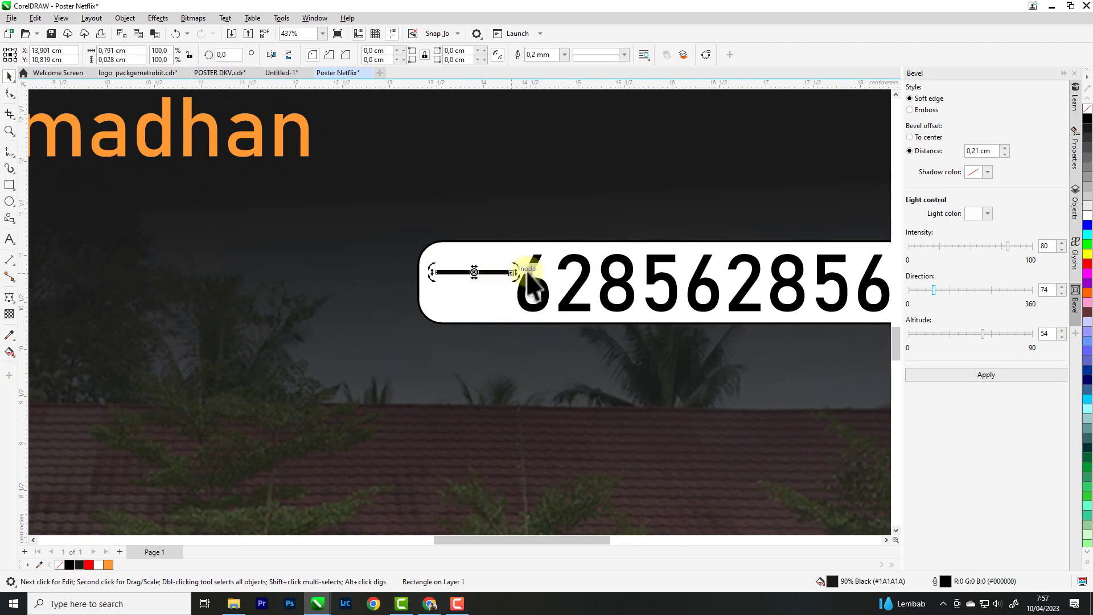
drag(516, 272, 478, 307)
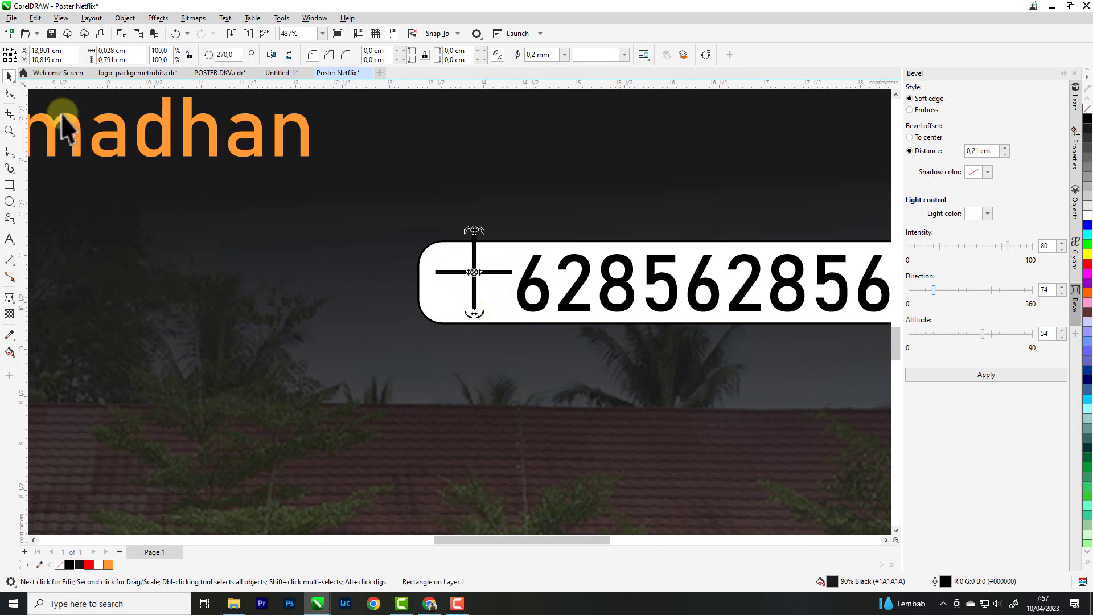
Step: Lower both bars of the plus sign to the middle of the white rectangle and shrink them to about 0.67 cm
shift+click(441, 271)
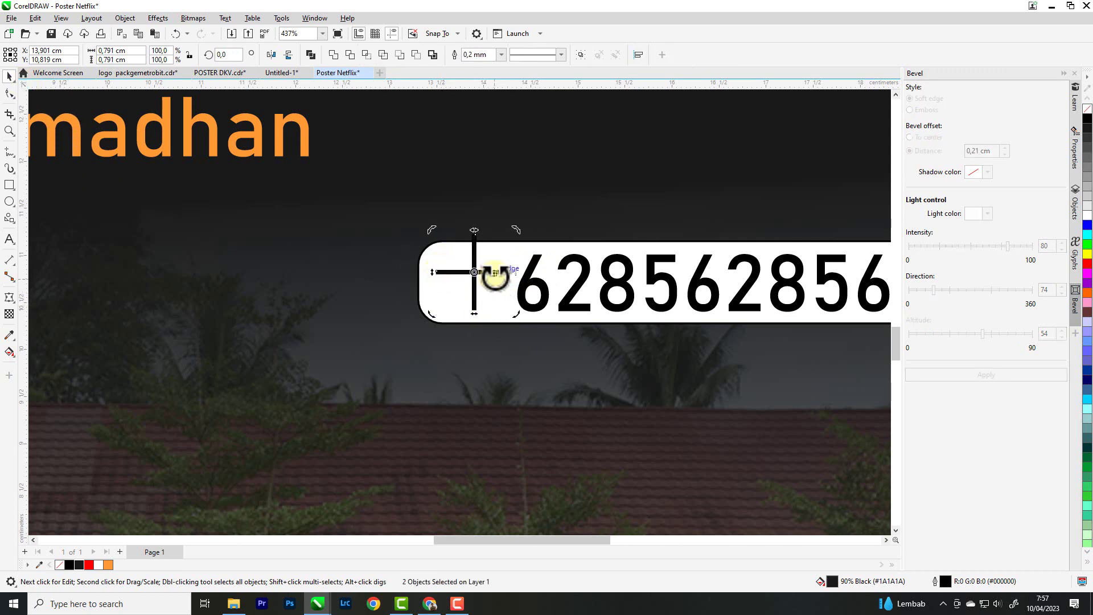
key(Down)
key(Down)
key(Down)
key(Down)
key(Down)
key(Down)
key(Down)
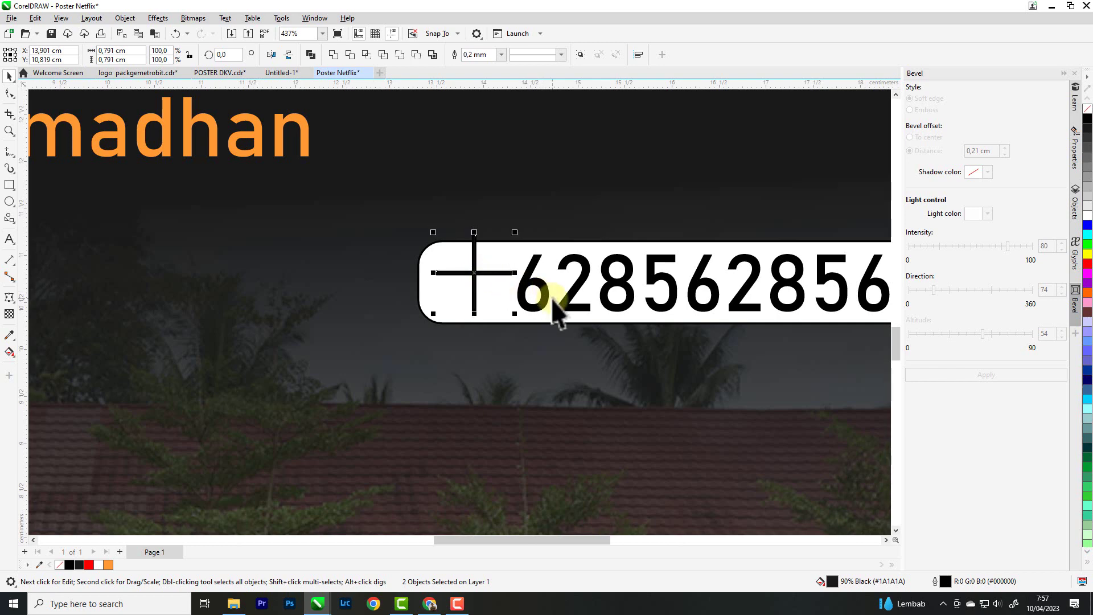
key(Down)
key(Down)
key(Down)
key(Down)
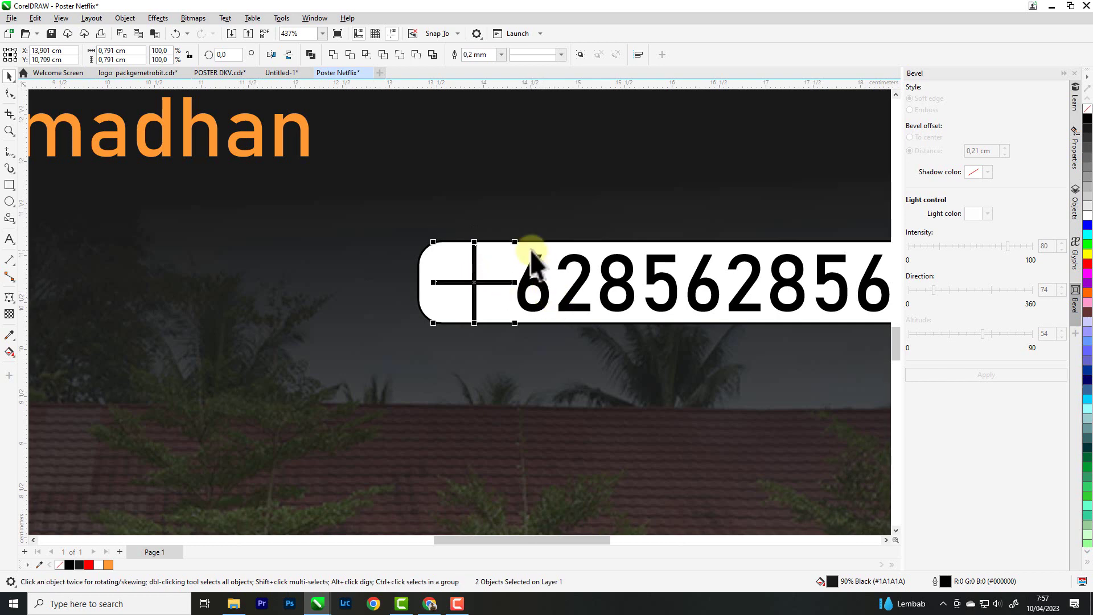
drag(516, 243, 508, 246)
scroll(524, 251, down, 7)
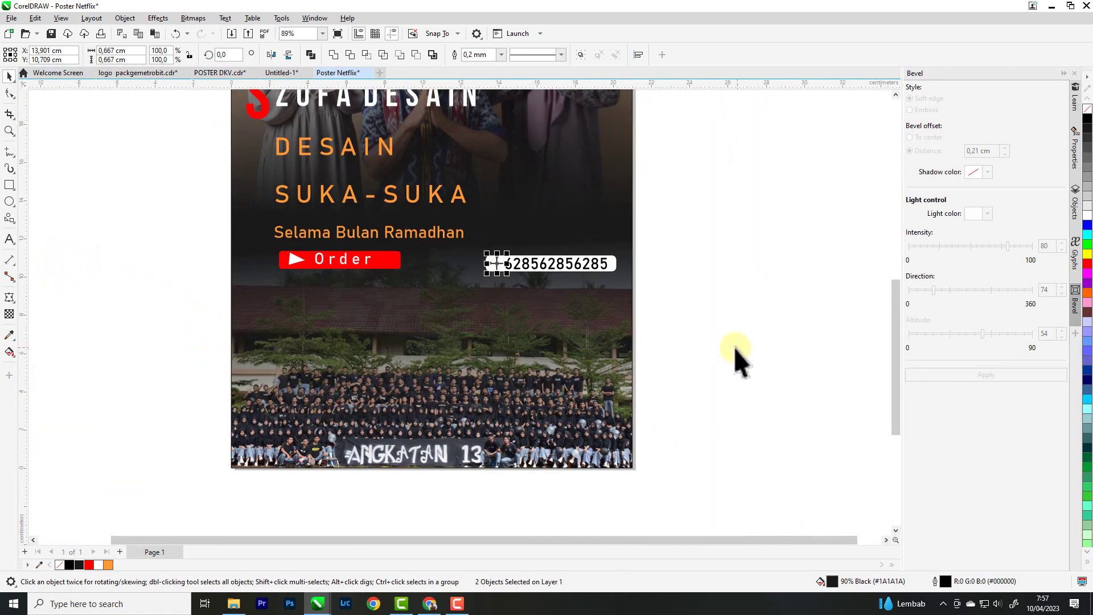
click(800, 418)
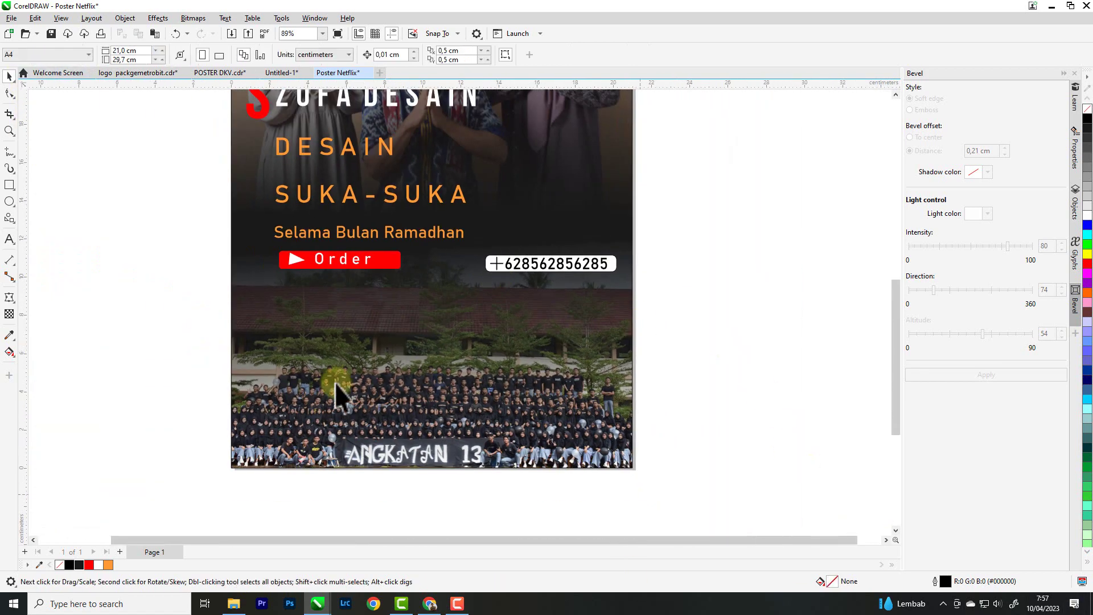
Step: Following the reference poster, draw a rectangle about 4.1 by 1.5 cm below the Order button and round its corners about 0.43 cm
click(281, 72)
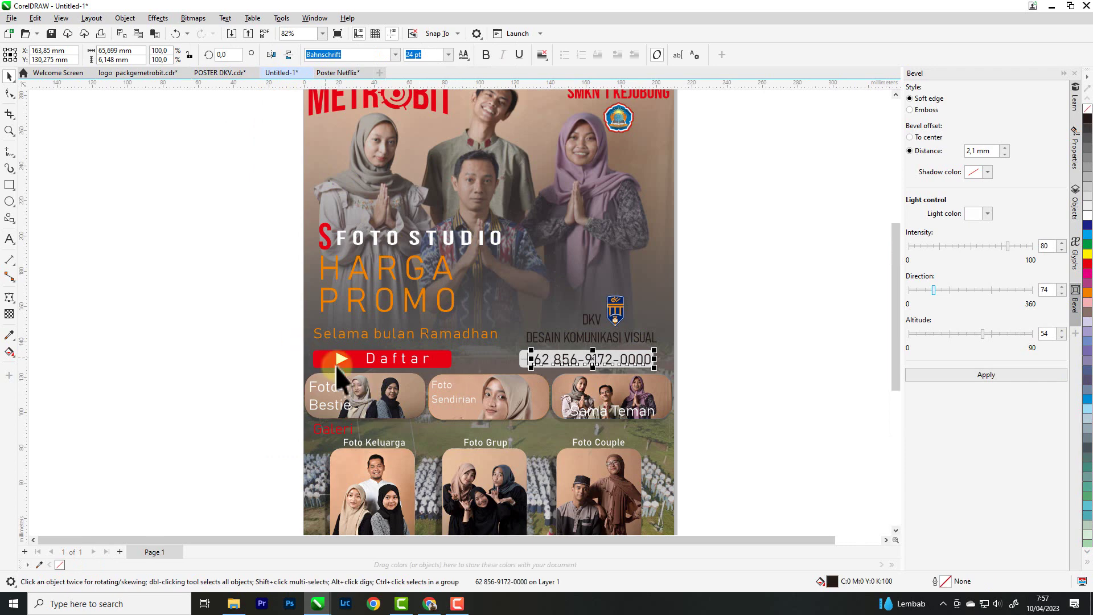
scroll(387, 385, down, 1)
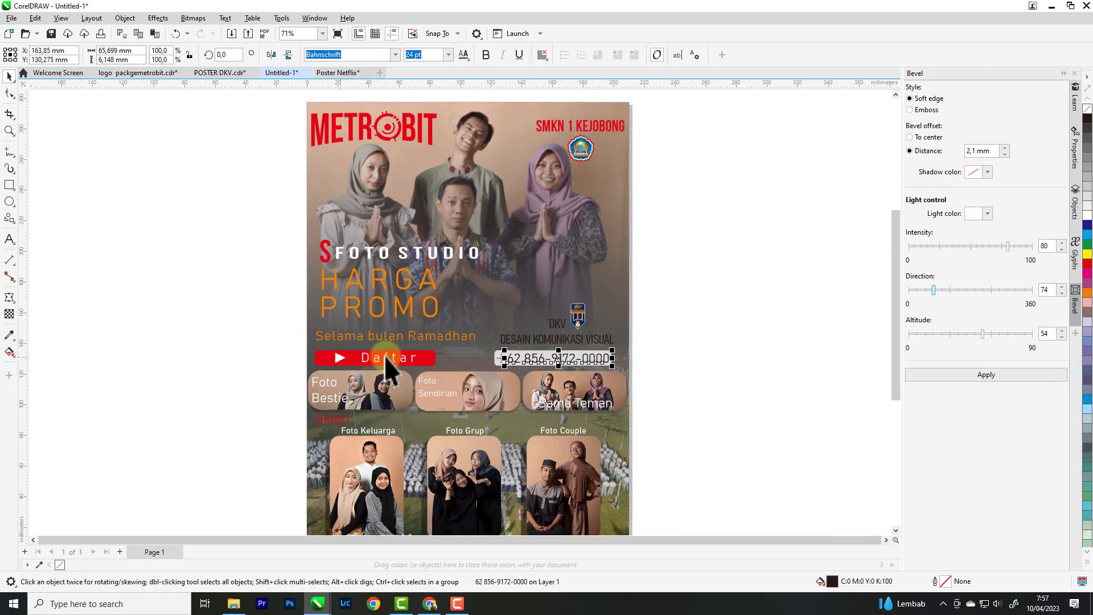
click(348, 72)
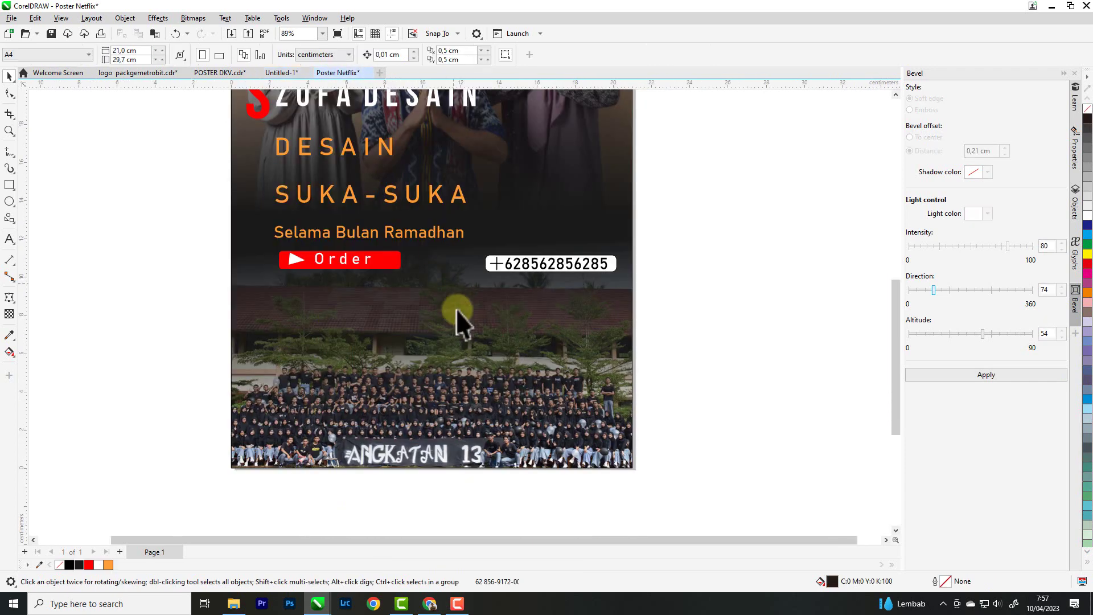
click(9, 184)
scroll(321, 327, up, 2)
drag(249, 279, 352, 317)
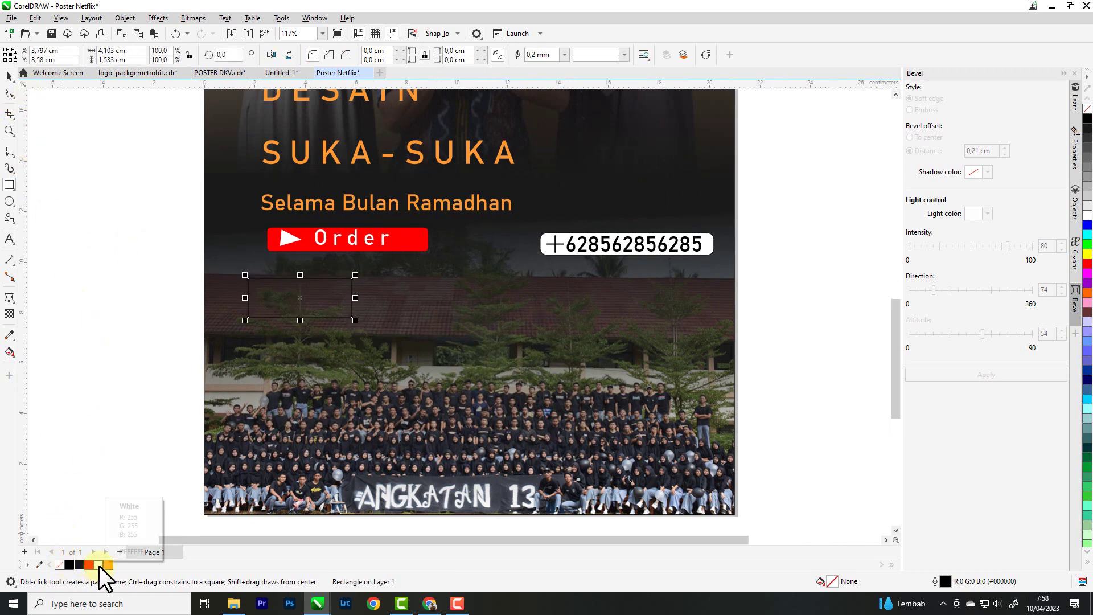
click(10, 91)
drag(248, 278, 256, 288)
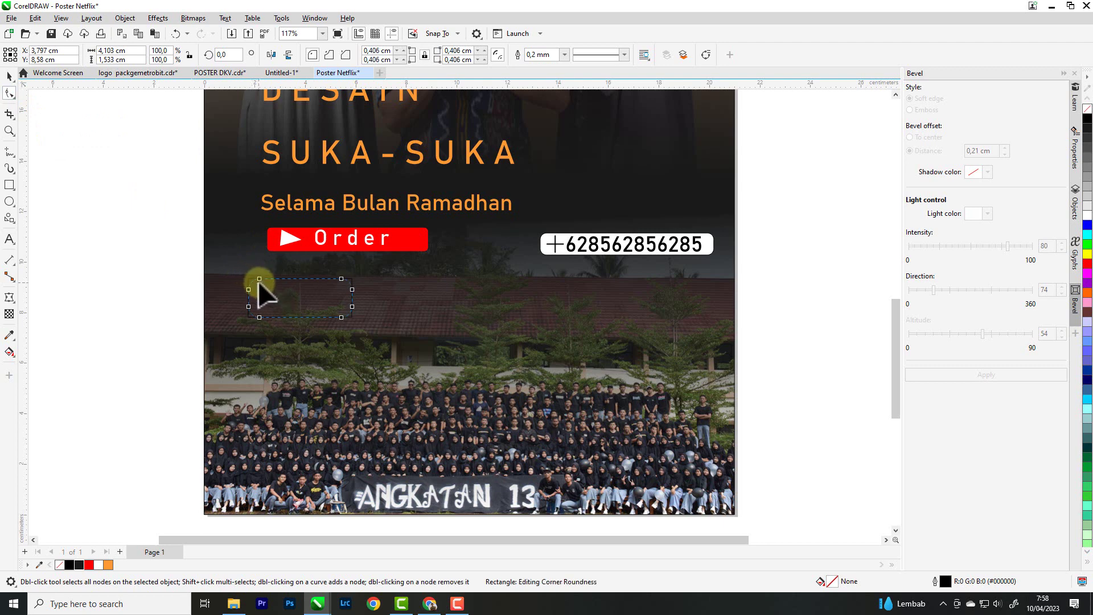
Step: Place two copies of the small rounded rectangle in a row to its right, ending below the phone number
click(9, 76)
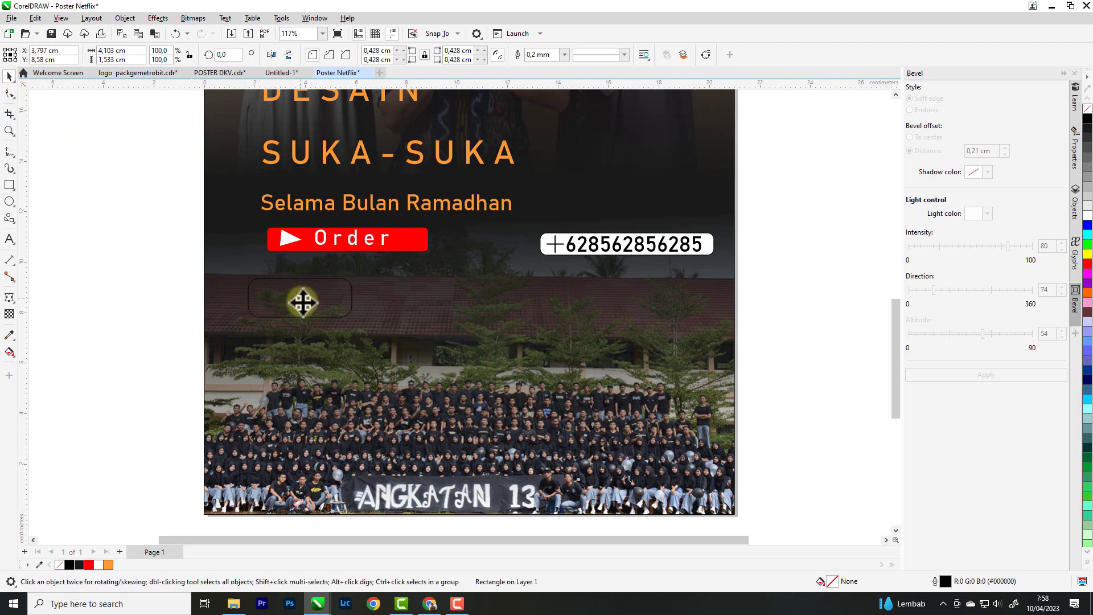
drag(303, 301, 640, 298)
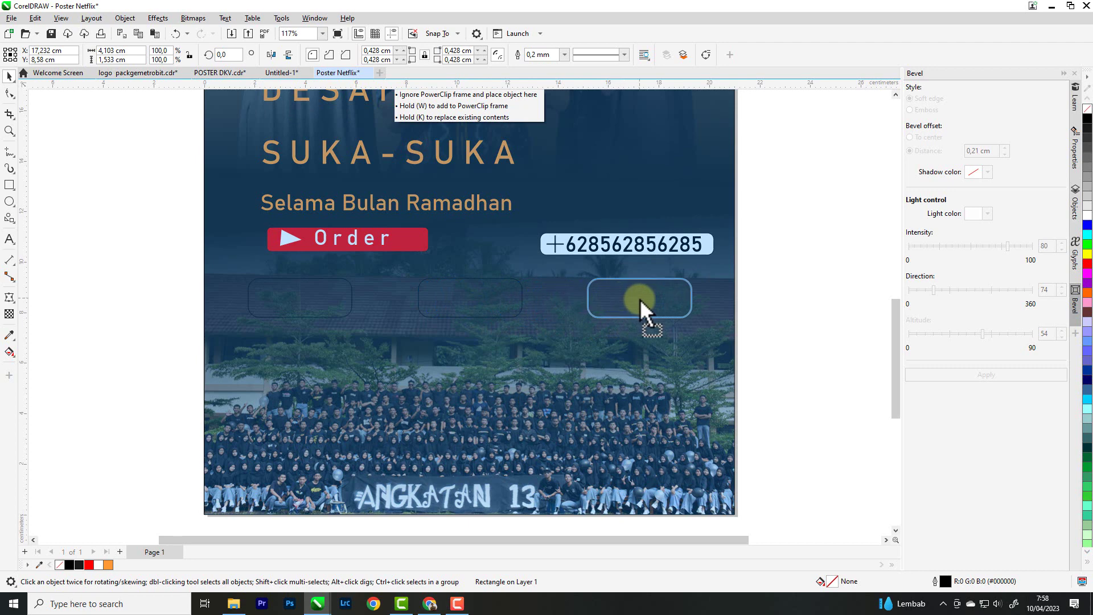
drag(640, 299, 640, 299)
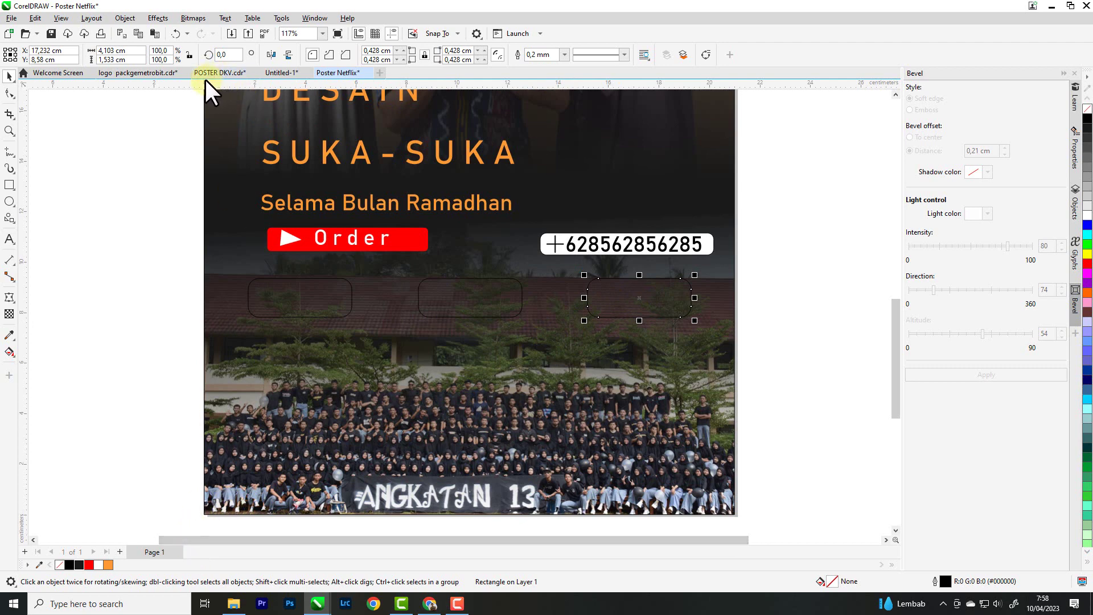
Step: Import the photo DSC_1915.jpg from the Pictures folder into the Poster Netflix document
click(234, 604)
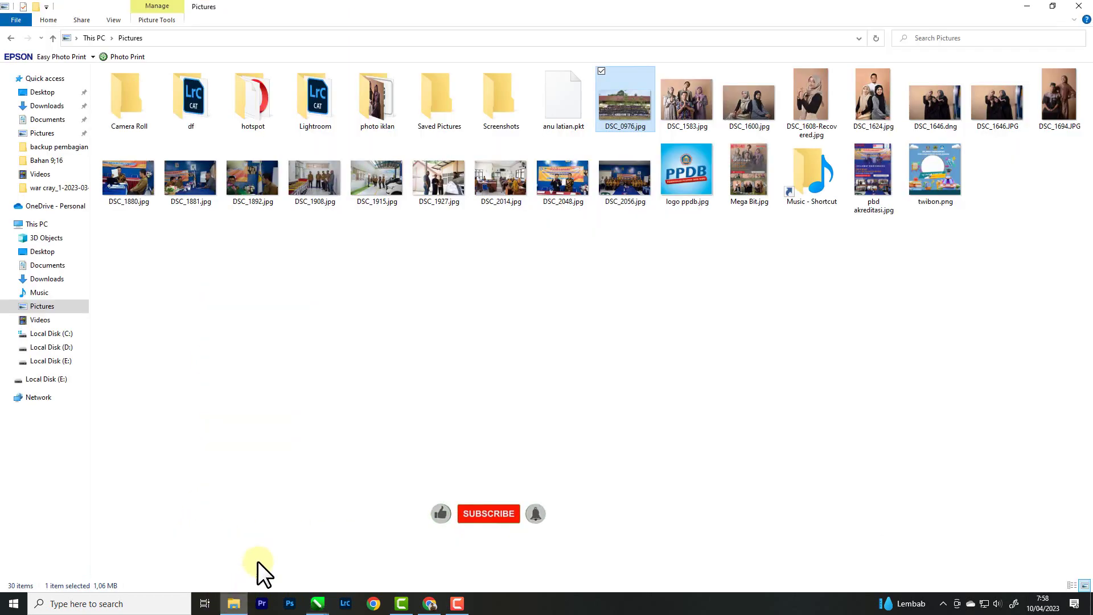
click(820, 86)
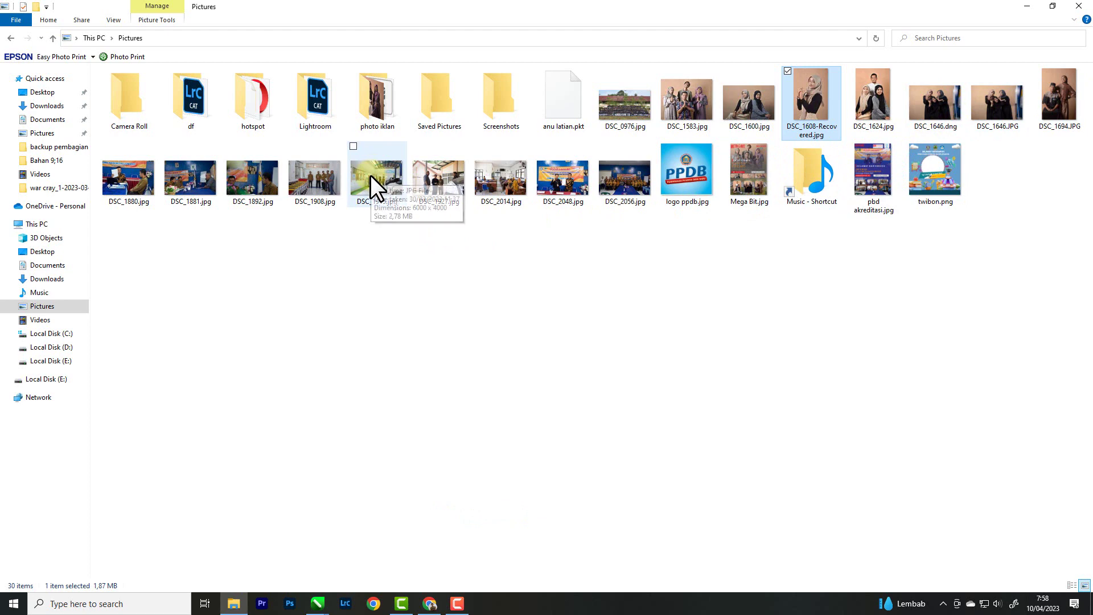
drag(370, 175, 532, 254)
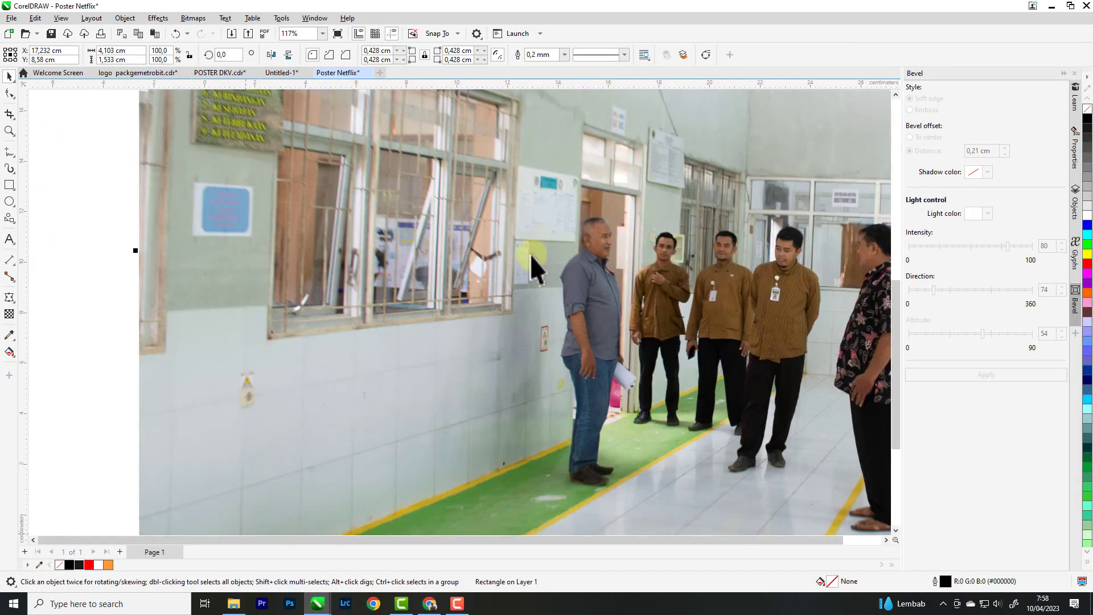
Step: Move the imported corridor photo off the page to the left and scale it down to about 5.8 by 3.8 cm
scroll(475, 264, down, 5)
drag(666, 183, 310, 285)
scroll(571, 265, up, 1)
scroll(310, 285, up, 3)
drag(337, 226, 316, 236)
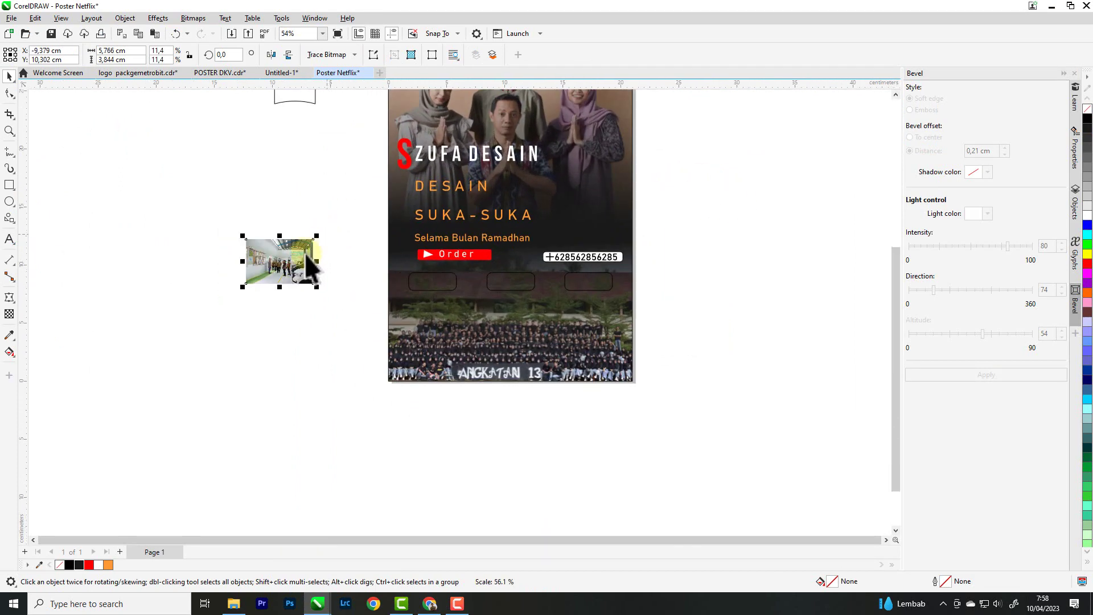
Step: PowerClip the corridor photo into the first rounded rectangle below the Order button and remove that frame's outline
right_click(278, 257)
click(309, 416)
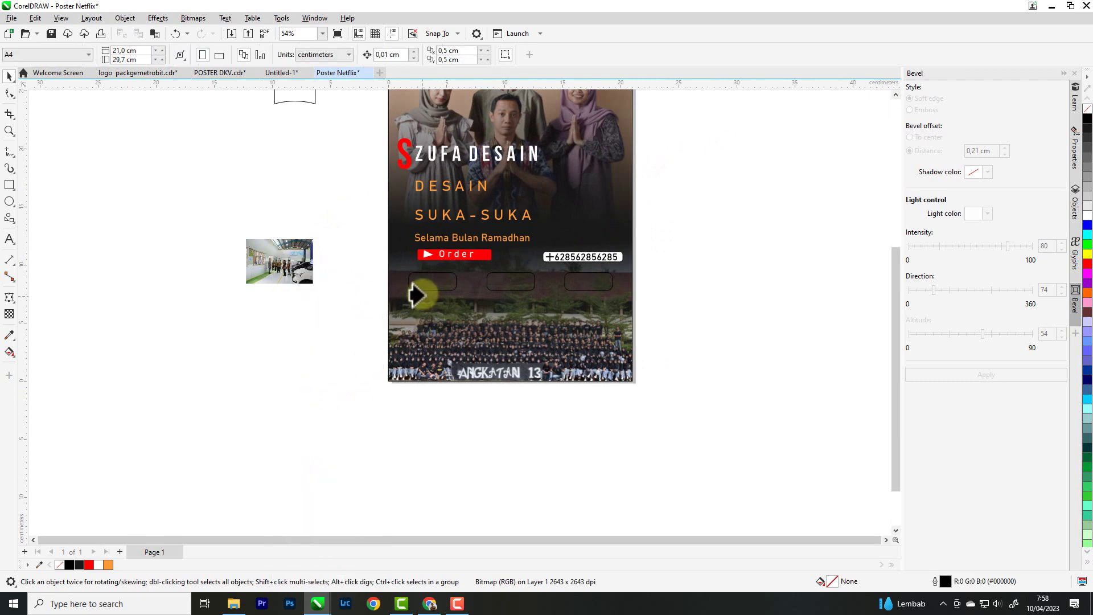
click(424, 283)
scroll(438, 287, up, 2)
scroll(439, 287, up, 2)
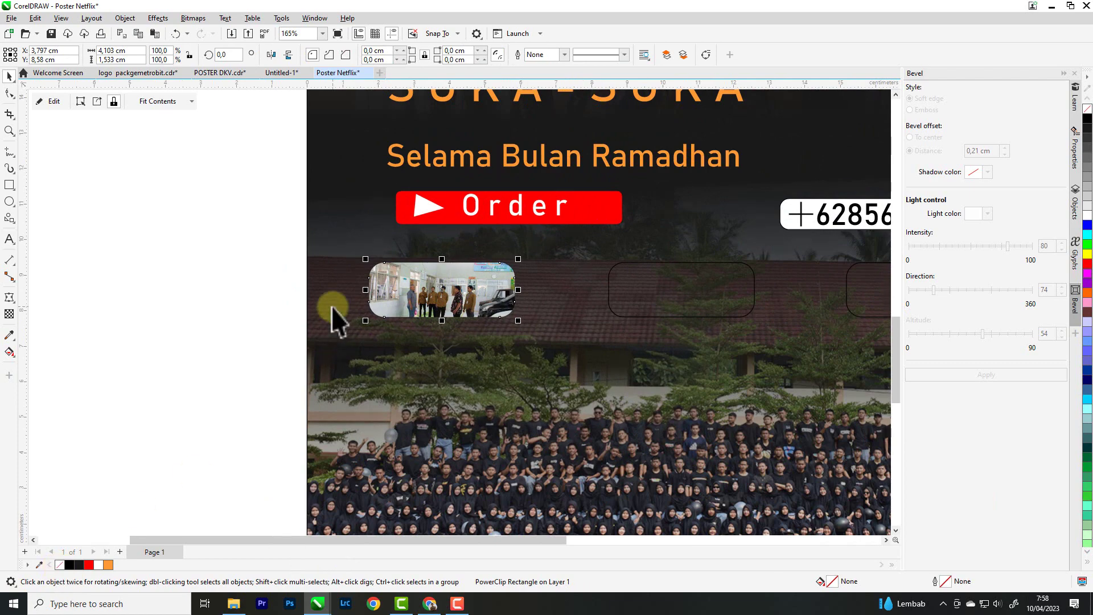
Step: Add the artistic text "Visitasi" over the corridor photo in the first rounded frame
click(10, 238)
scroll(454, 277, up, 2)
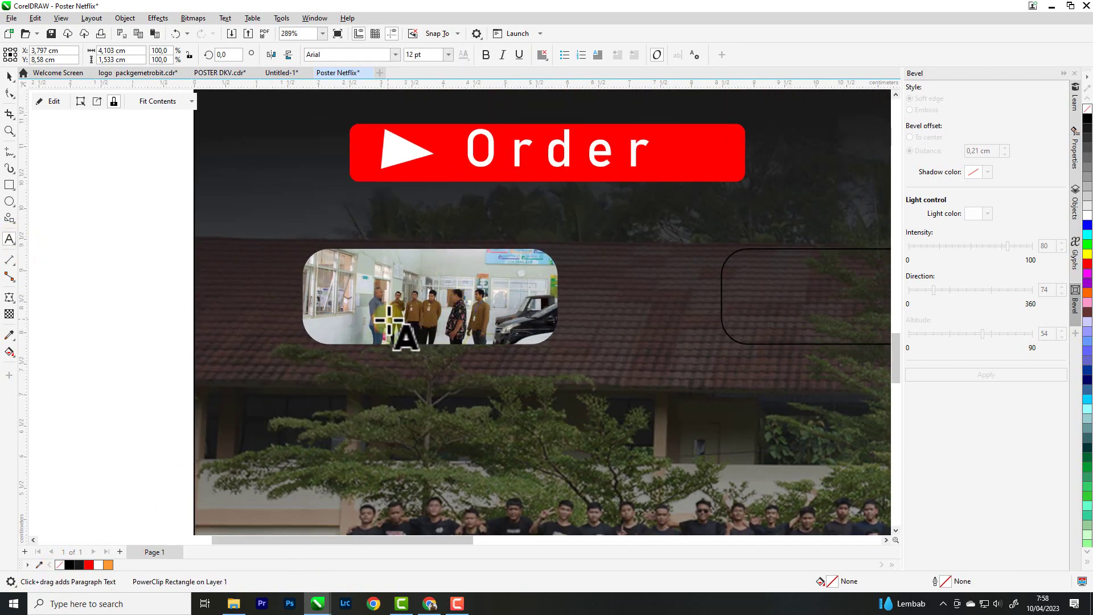
click(443, 358)
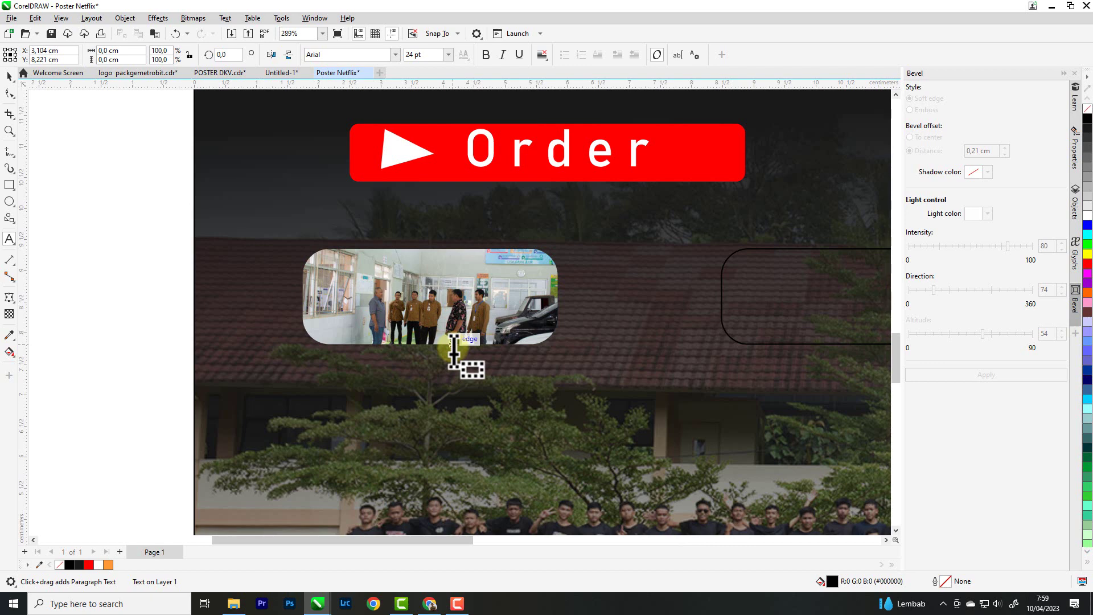
text(visitasi)
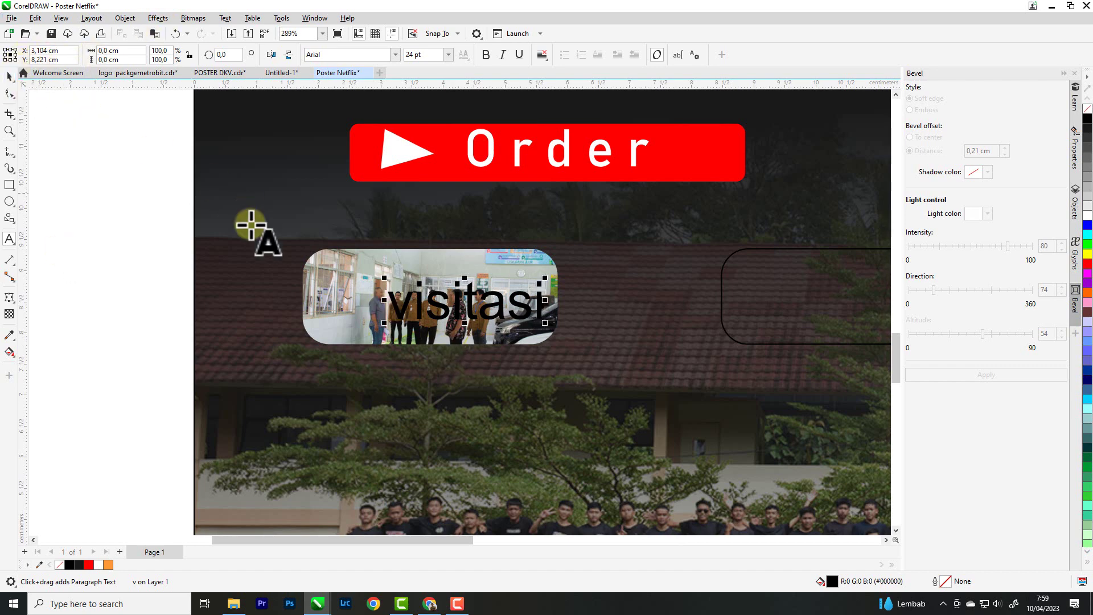
click(387, 297)
key(Delete)
text(V)
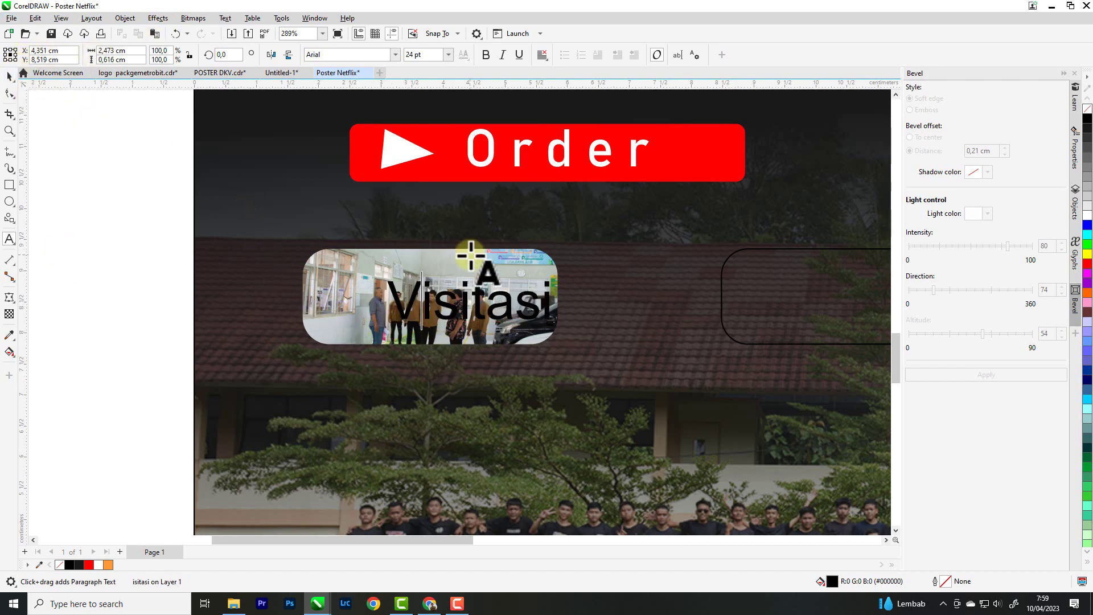
click(9, 77)
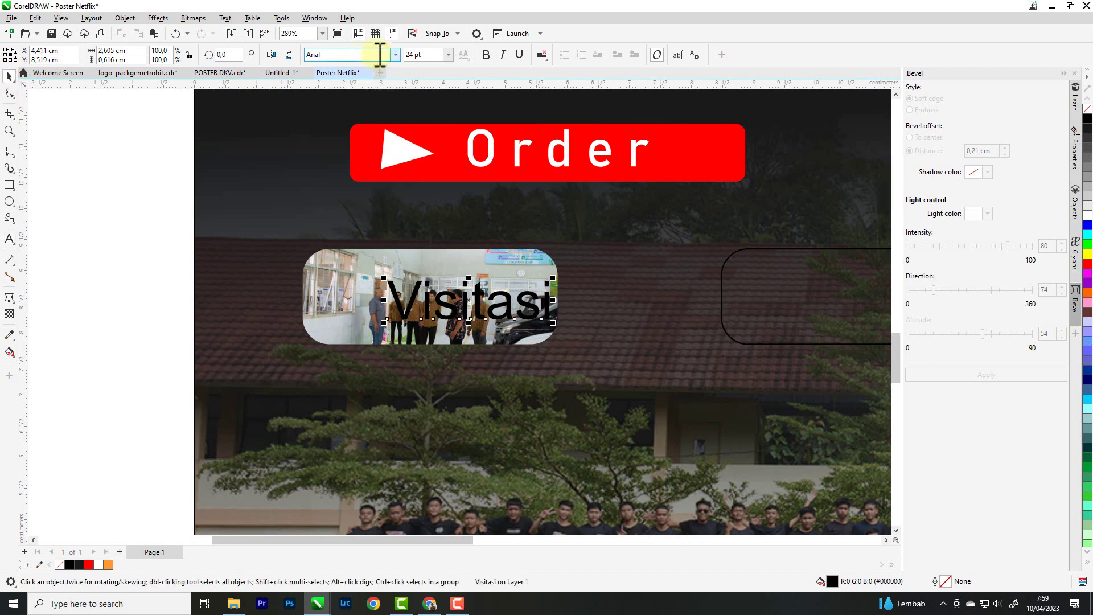
Step: Set the Visitasi caption in Bahnschrift at 12 pt and shift it toward the bottom edge of the corridor photo
click(395, 54)
click(354, 88)
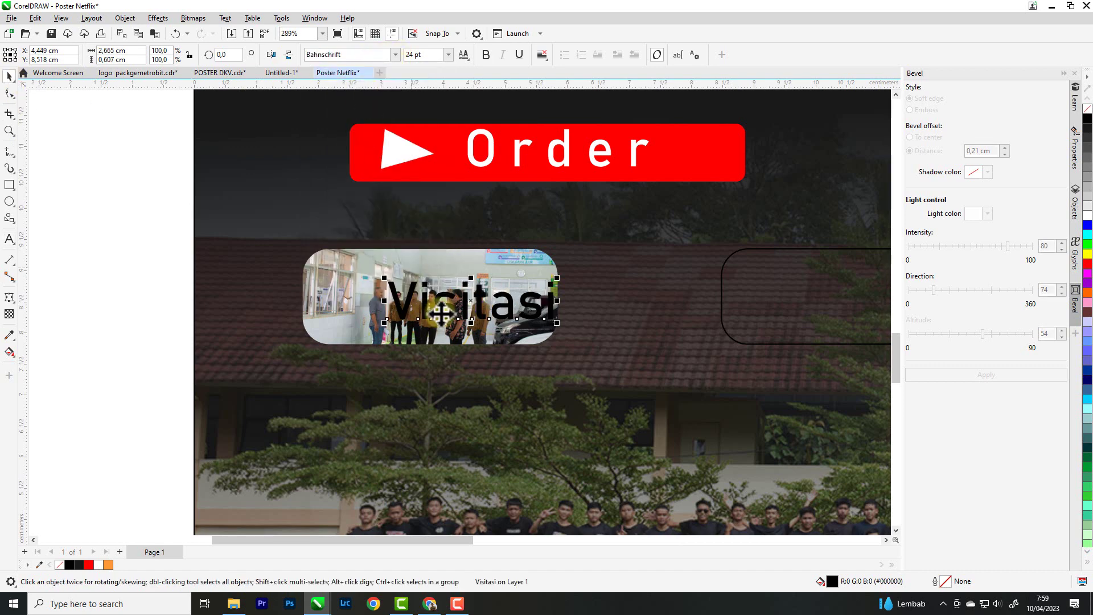
scroll(438, 307, up, 1)
drag(494, 306, 418, 334)
click(448, 54)
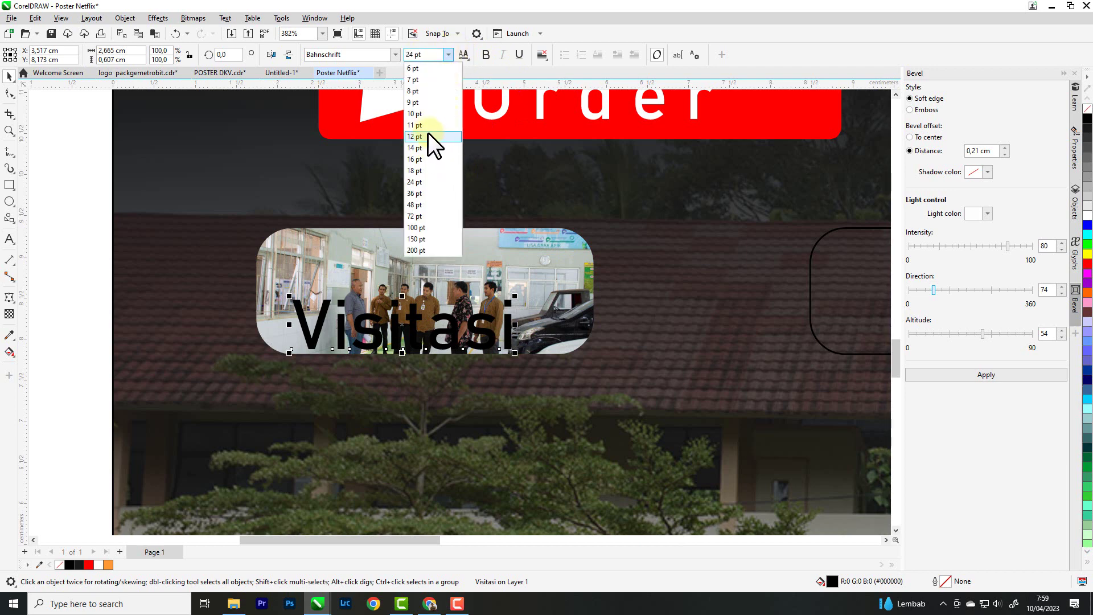
click(421, 137)
Step: Place the Visitasi caption in the lower-left corner of its photo frame and fill it with light orange
drag(350, 337, 330, 332)
click(101, 564)
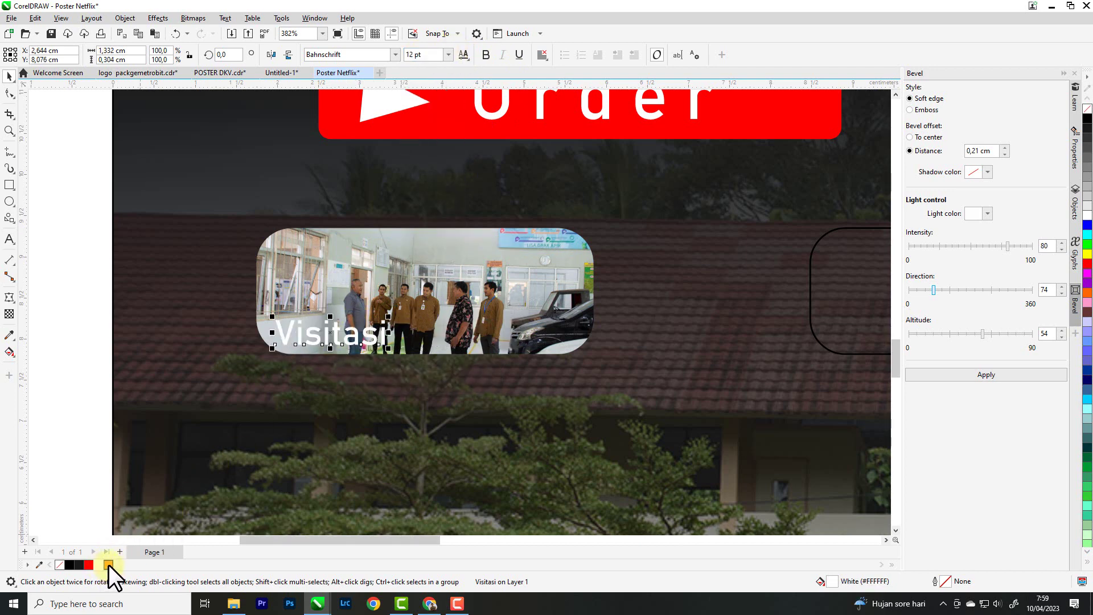
click(109, 564)
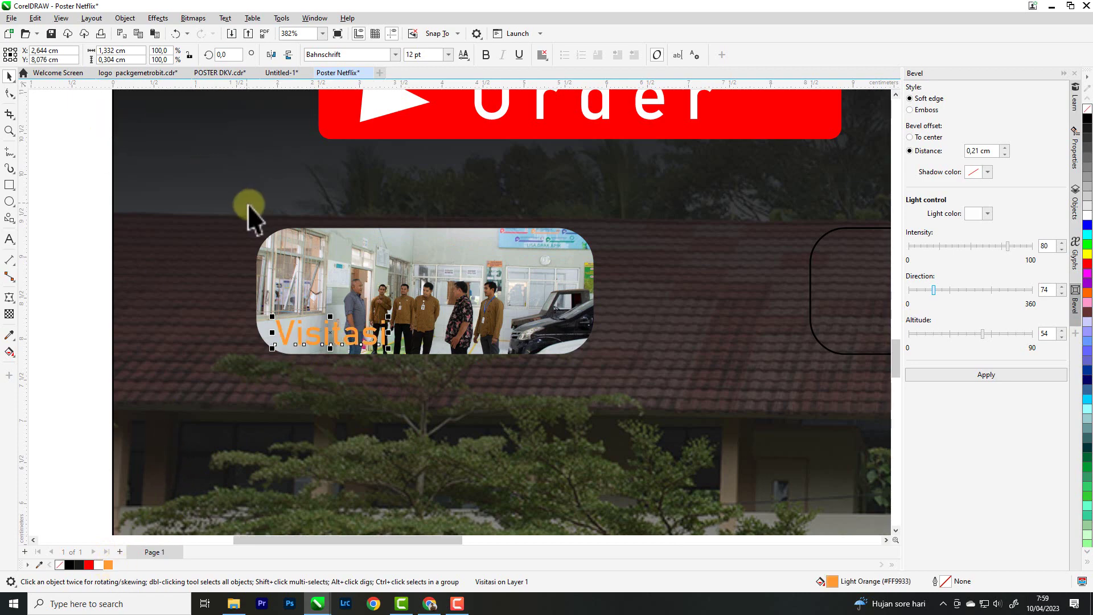
Step: Import the photo DSC_0976.jpg from the Pictures folder and PowerClip it inside the middle rounded rectangle
scroll(252, 214, down, 2)
click(233, 604)
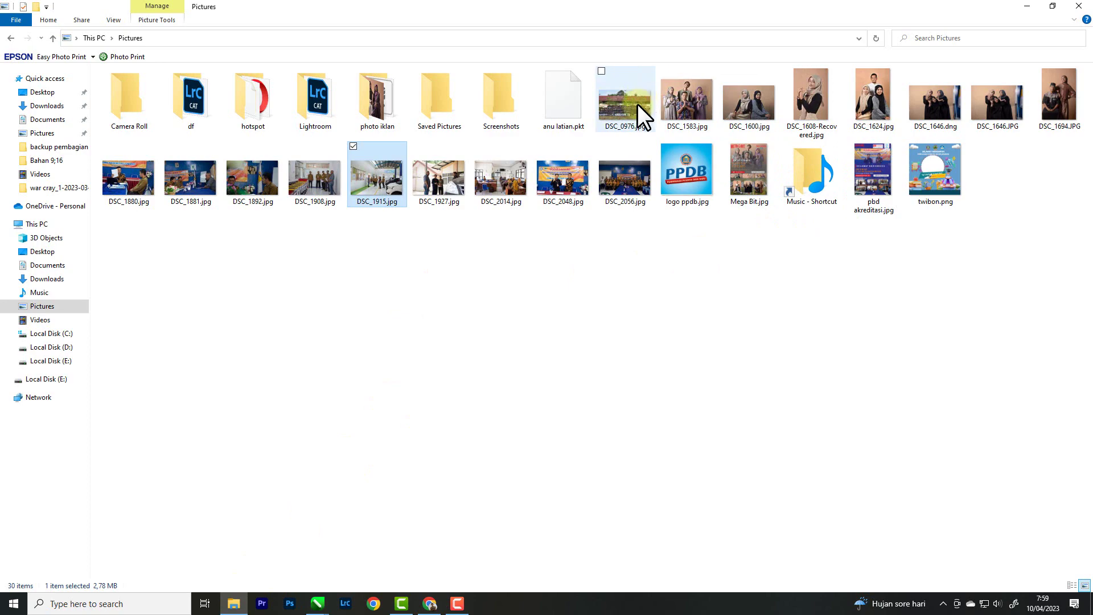
drag(637, 104, 146, 305)
scroll(122, 312, down, 3)
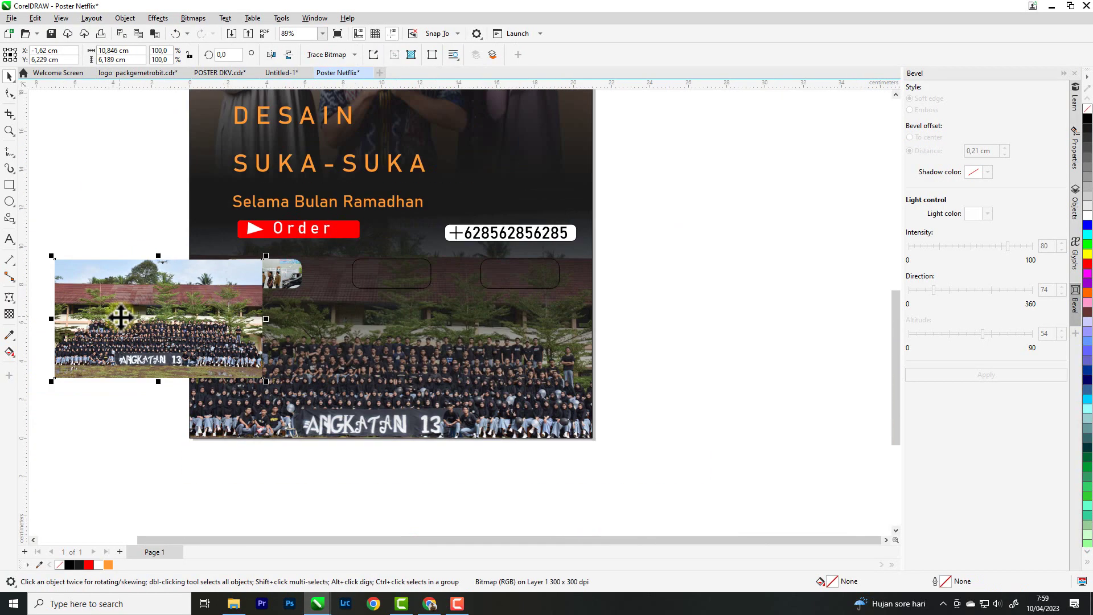
right_click(123, 313)
click(161, 418)
click(392, 275)
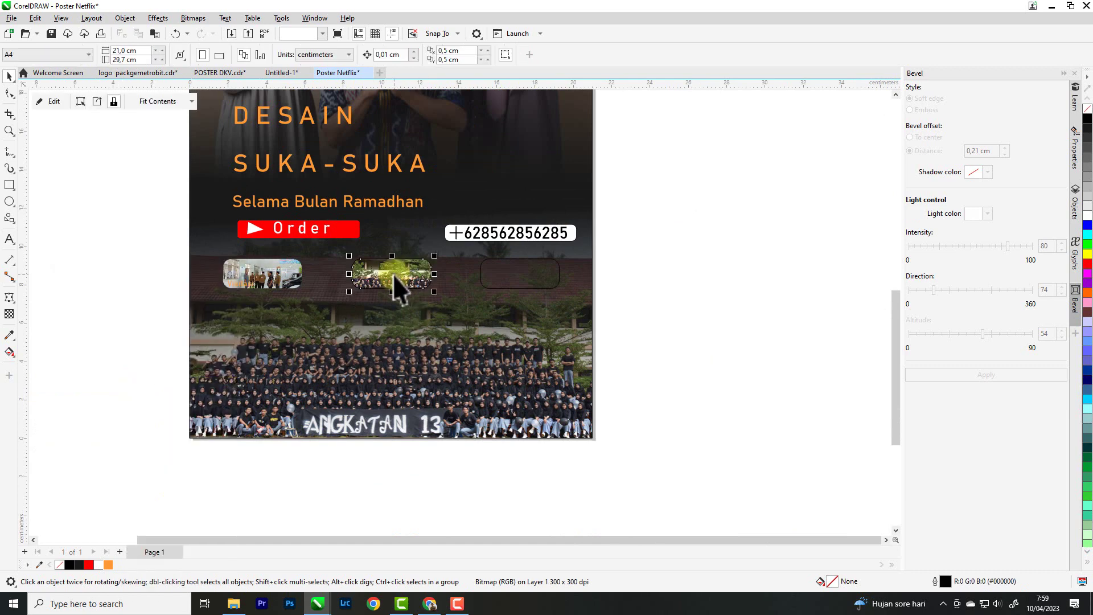
Step: Scale the clipped group photo to about 6.4 by 3.6 cm and shift it up within the middle frame, leaving the frame without an outline
right_click(398, 272)
click(447, 255)
scroll(388, 281, up, 3)
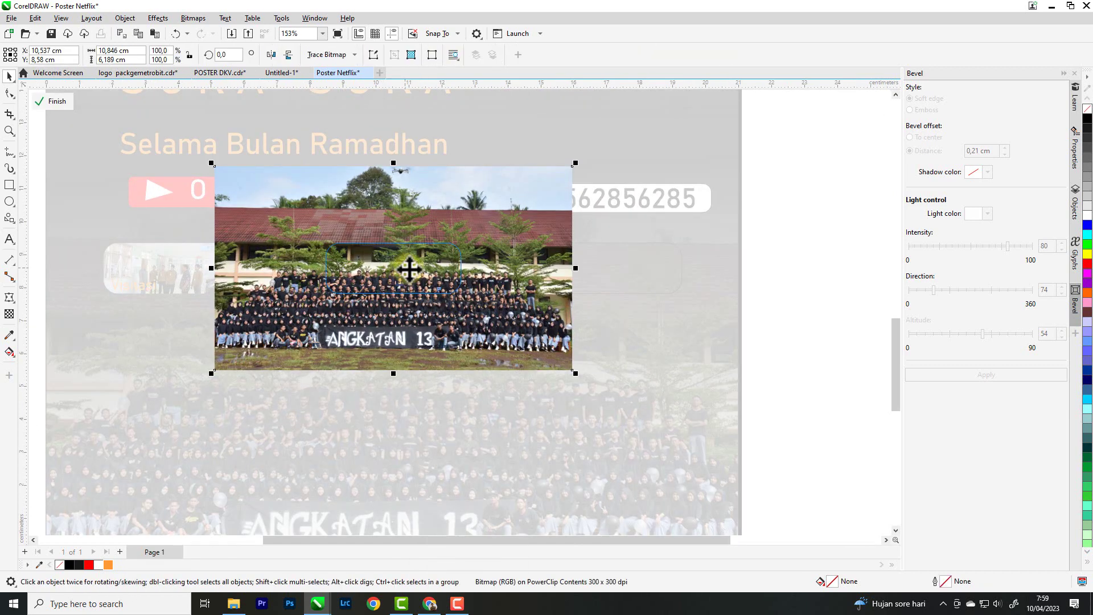
drag(578, 164, 490, 230)
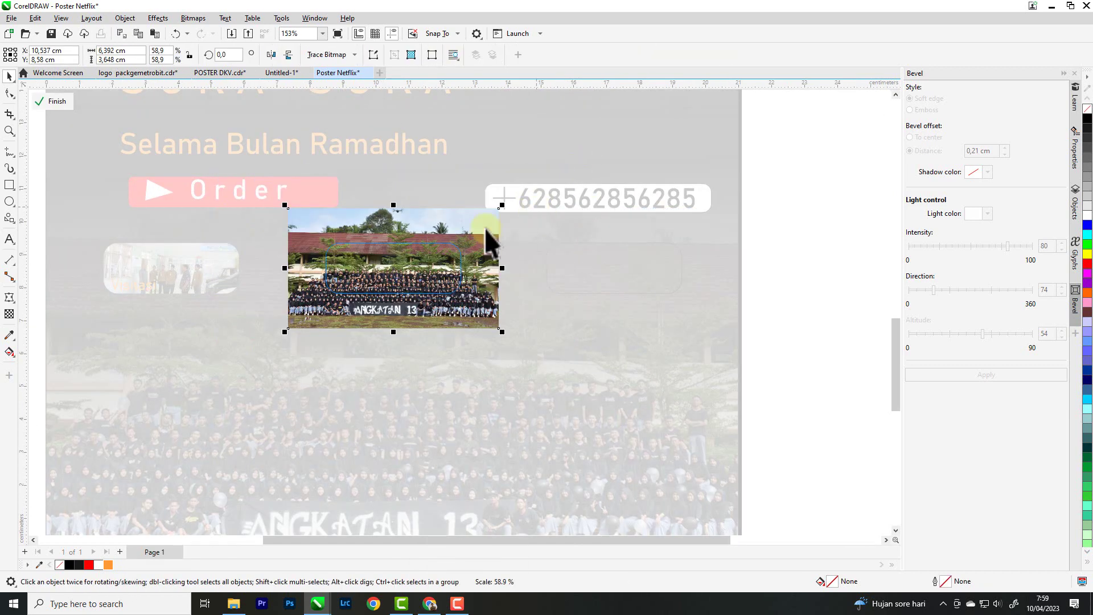
scroll(414, 236, up, 2)
drag(407, 207, 409, 190)
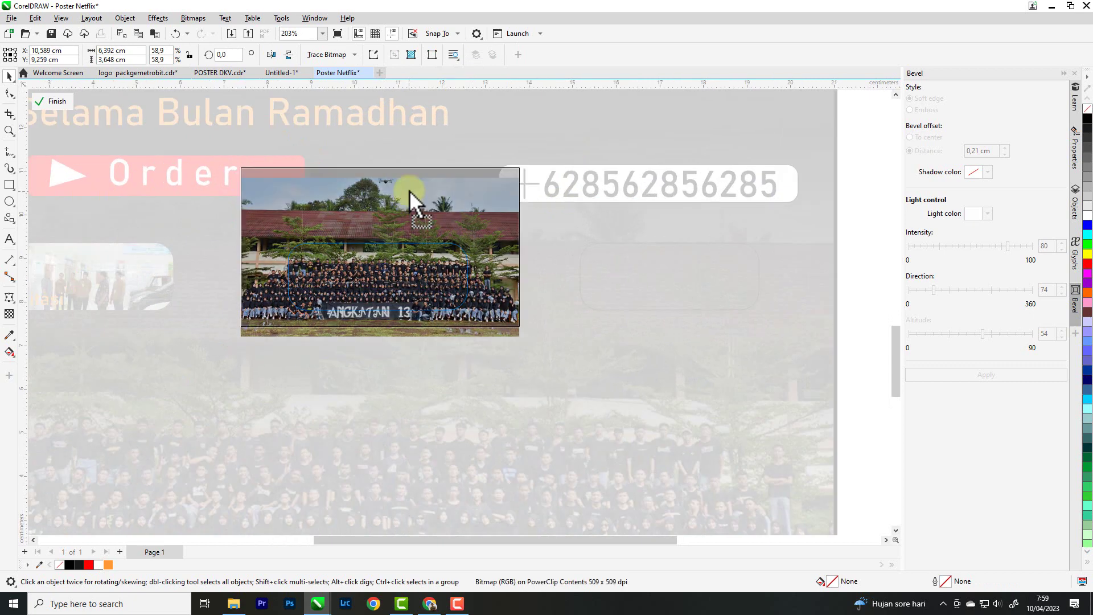
click(60, 100)
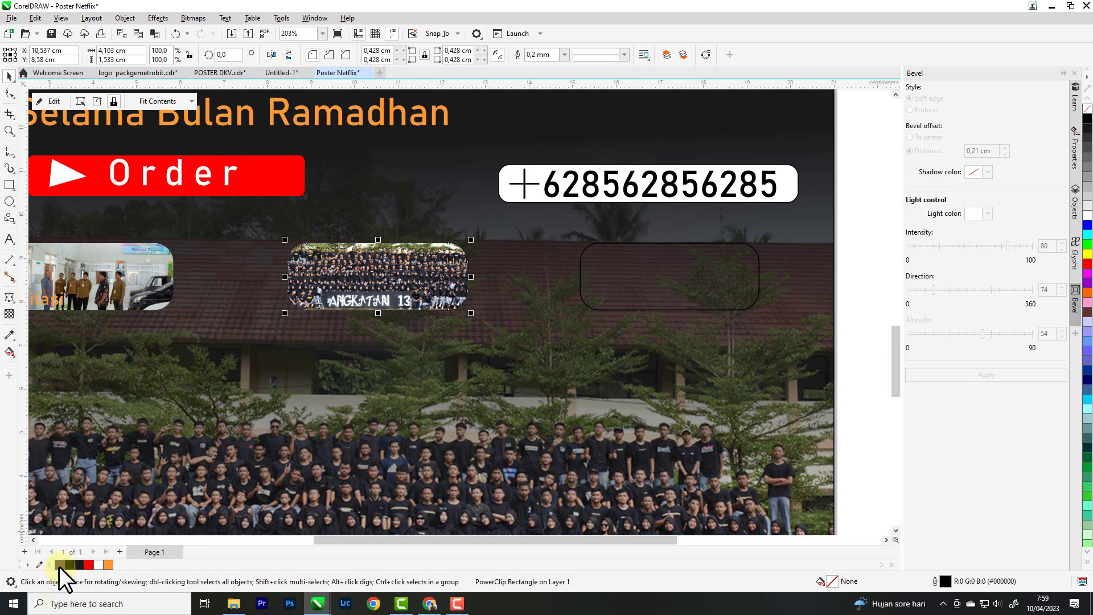
Step: Add the artistic text "Bareng" over the group photo in the middle frame
click(9, 238)
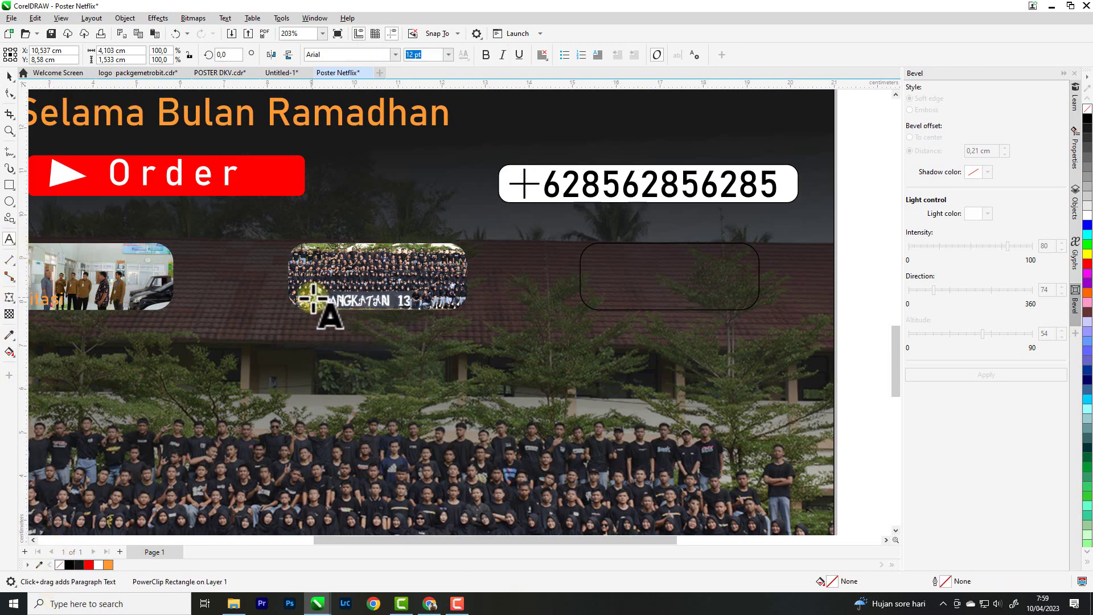
scroll(350, 307, up, 1)
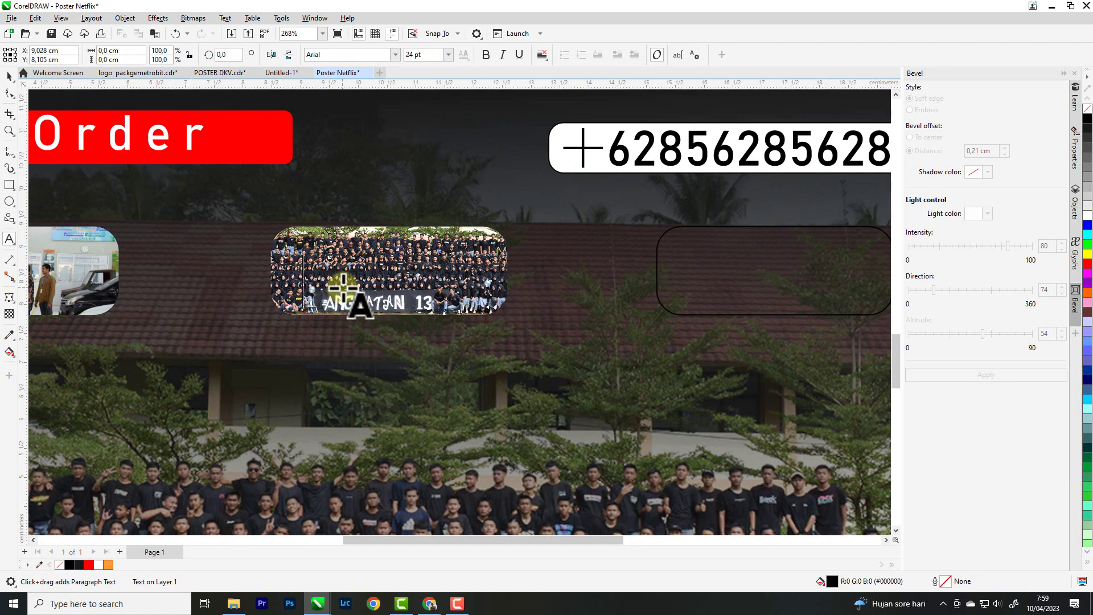
text(b)
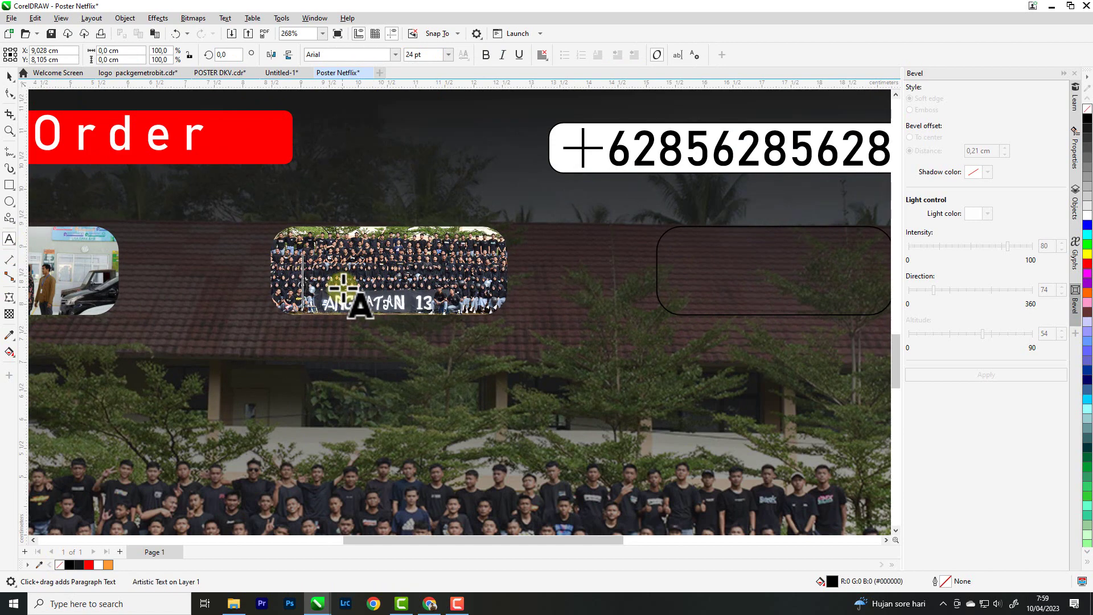
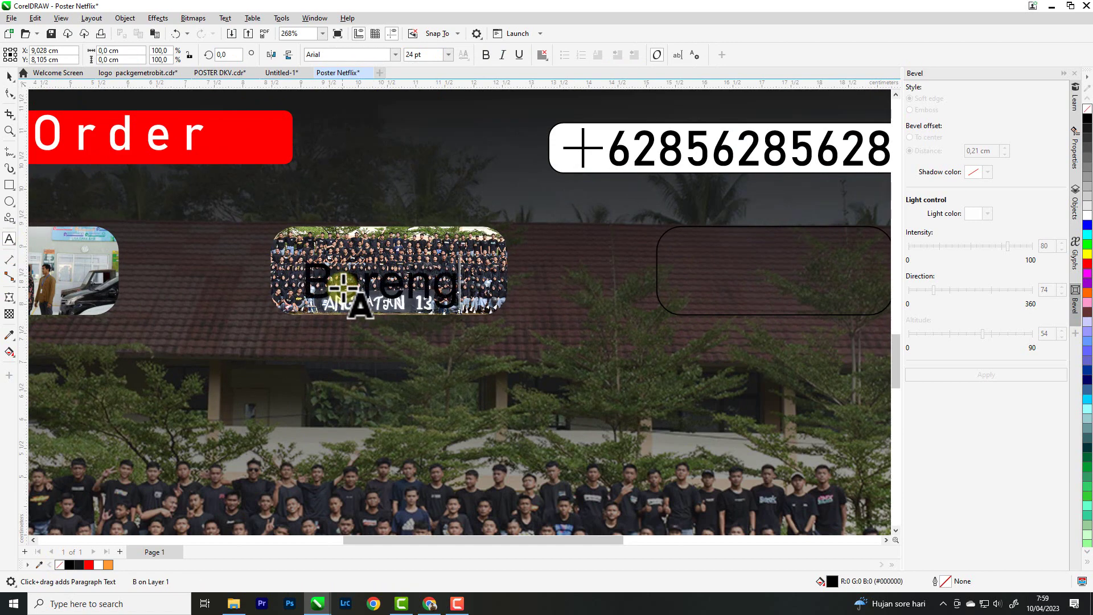
click(14, 78)
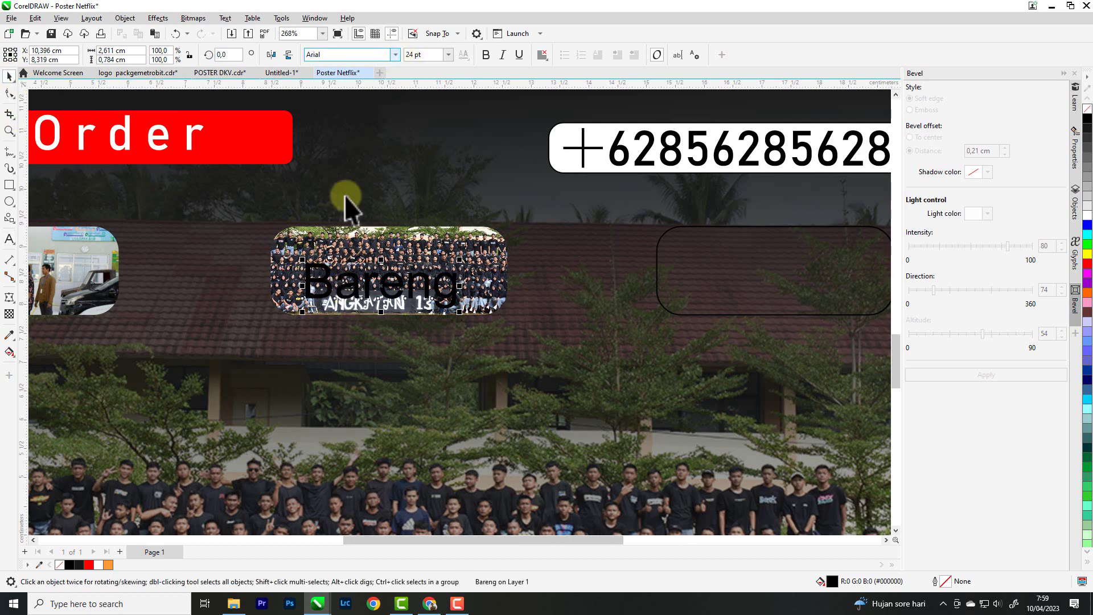
Step: Shrink the Bareng caption to about 8.6 pt in the frame's lower-left corner and style it in light orange Bahnschrift
click(99, 564)
scroll(369, 314, up, 1)
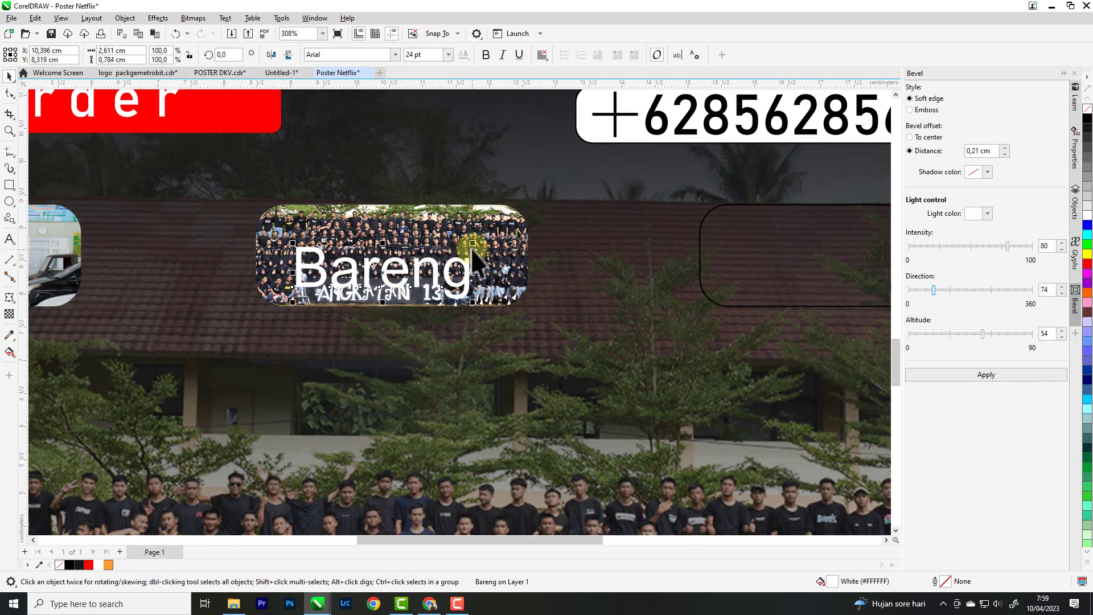
drag(473, 243, 279, 297)
scroll(314, 293, up, 3)
click(108, 564)
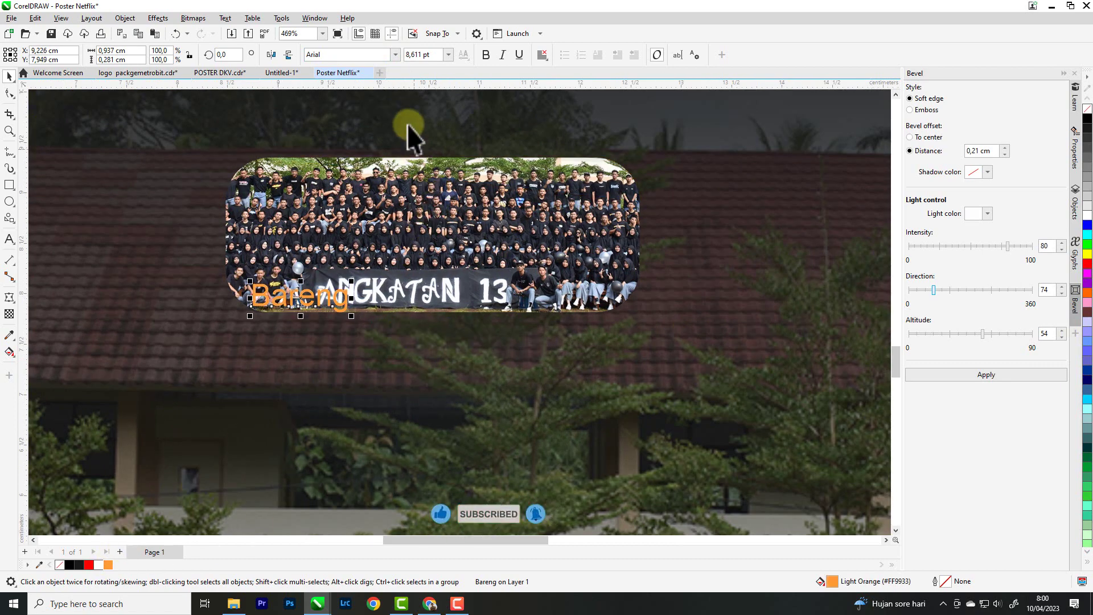
click(395, 54)
click(361, 91)
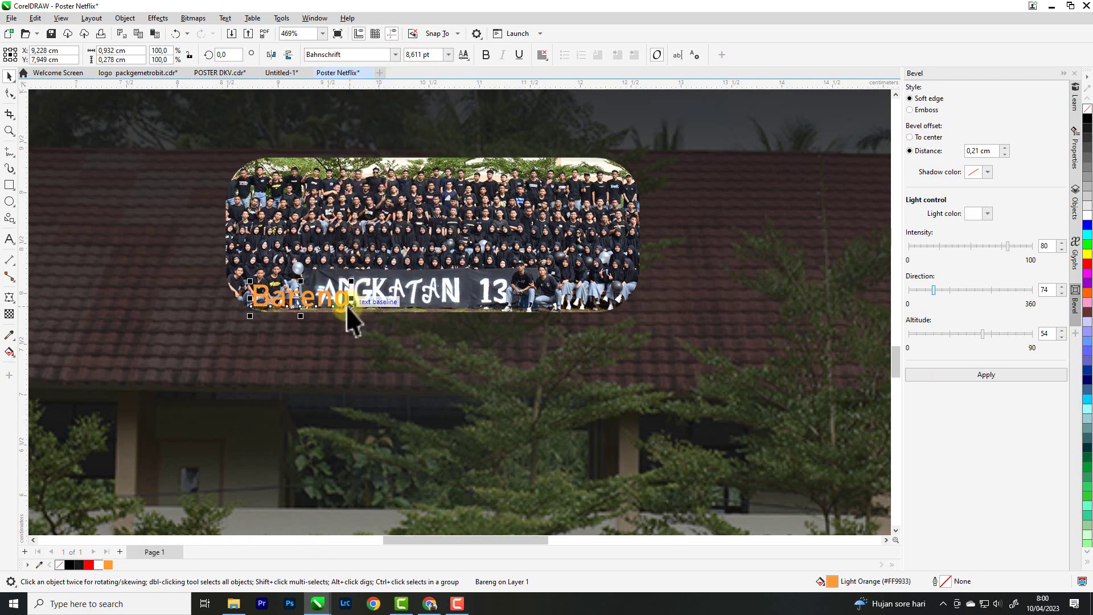
Step: Import the photo DSC_1892.jpg from the Pictures folder and scale it down to about 12.2 by 8.2 cm beside the page
scroll(378, 255, down, 6)
click(571, 249)
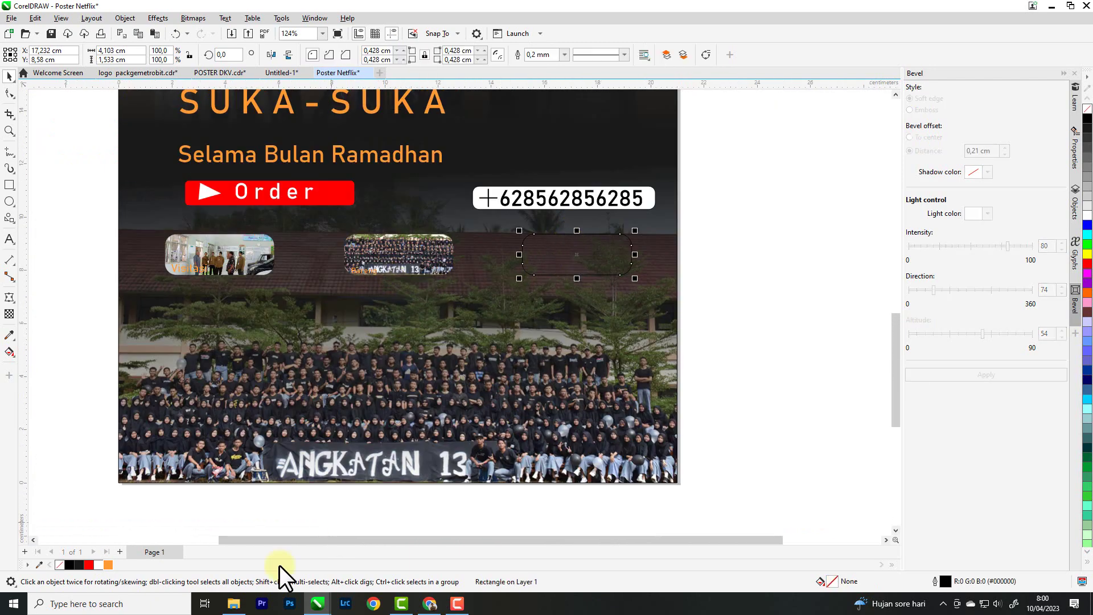
click(233, 603)
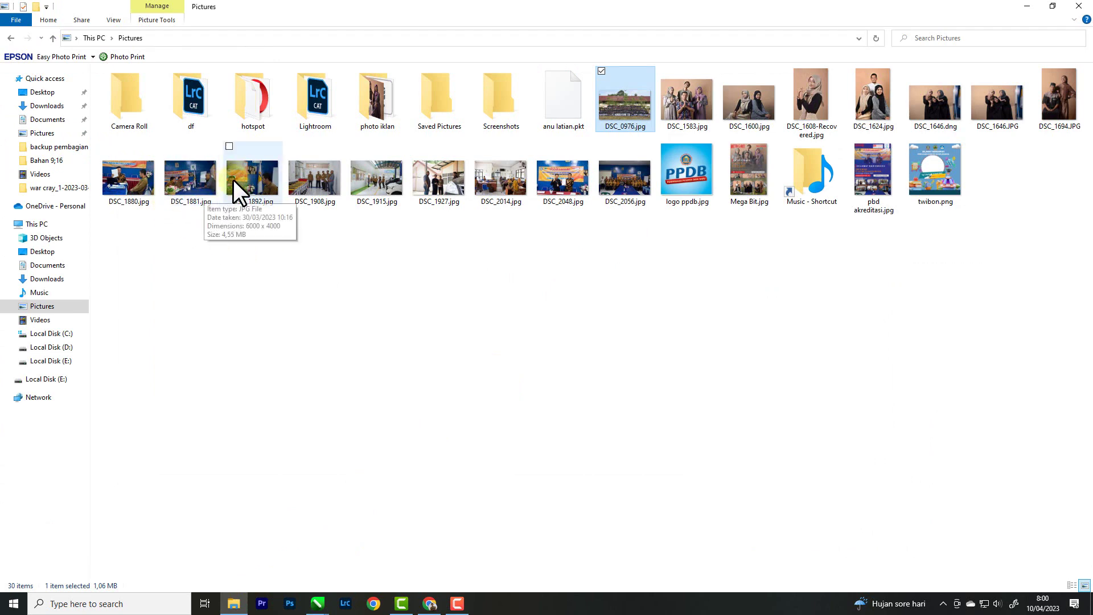
drag(254, 175, 756, 319)
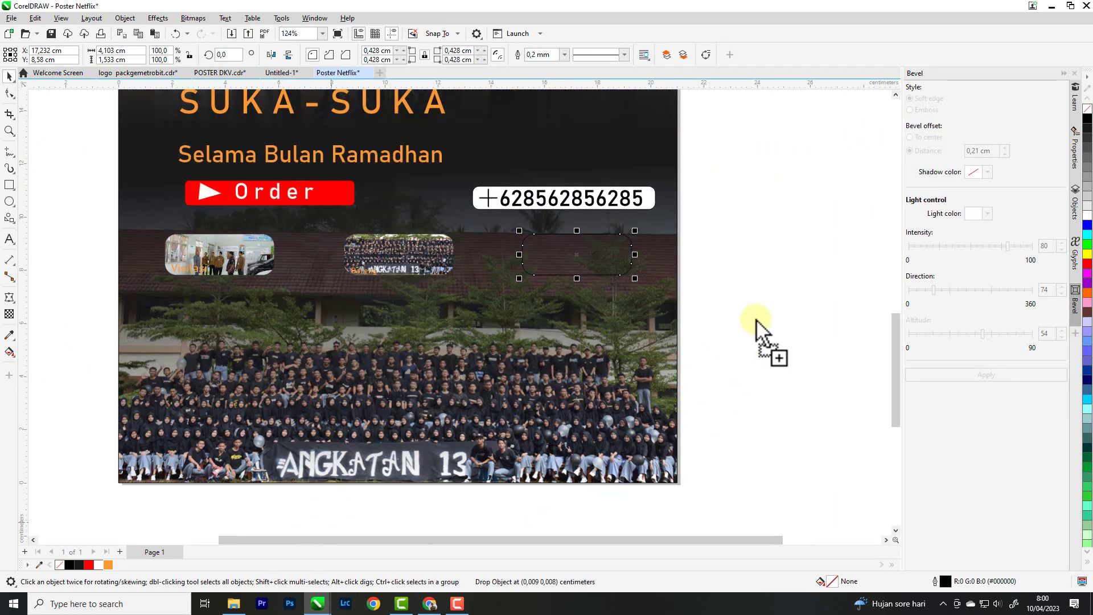
drag(597, 307, 596, 306)
scroll(678, 258, down, 8)
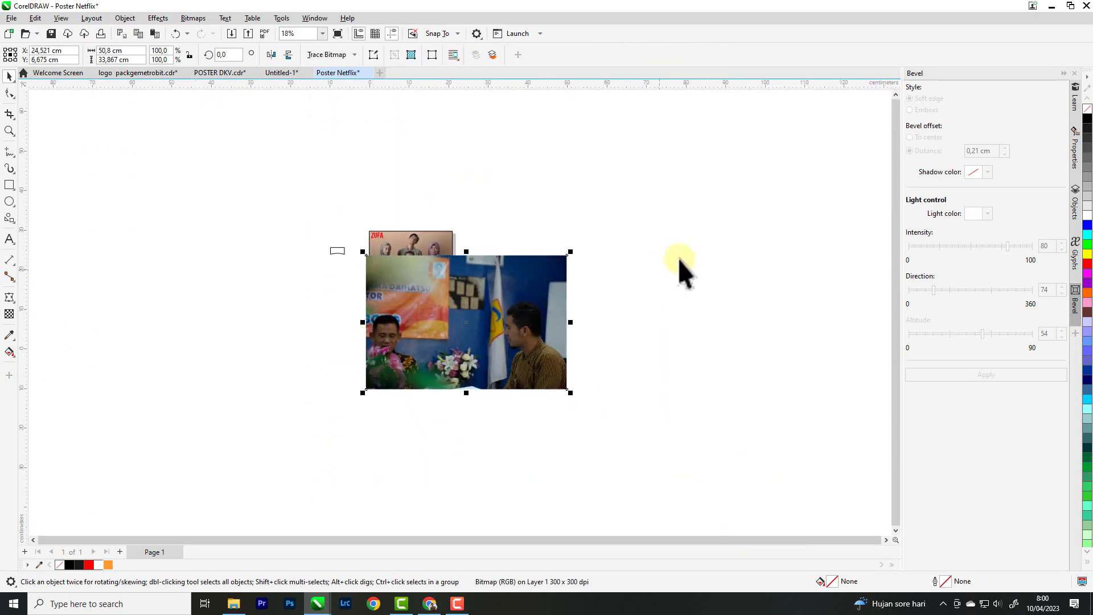
drag(571, 251, 468, 323)
Step: PowerClip the imported photo of two seated men inside the empty rounded rectangle below the phone number
scroll(478, 323, up, 6)
right_click(489, 322)
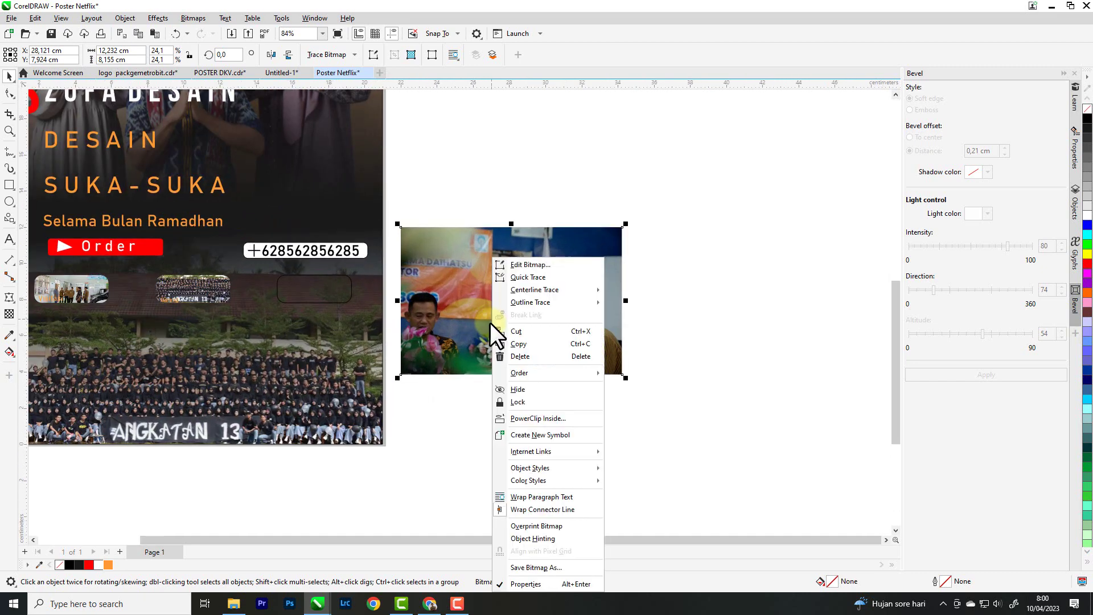
click(524, 418)
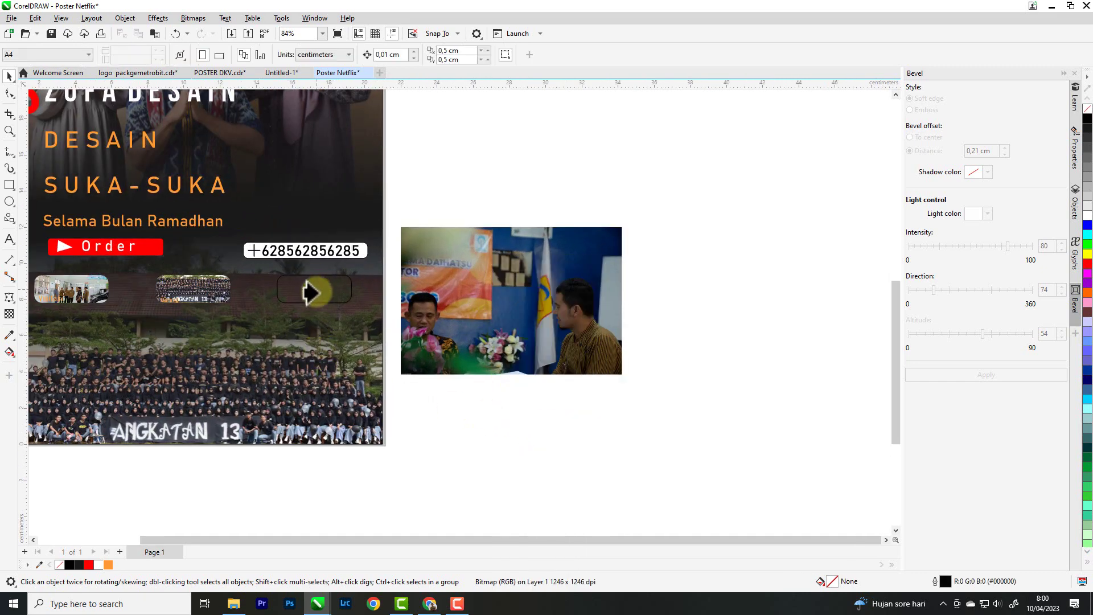
click(315, 291)
Step: Scale the seated-men photo inside its frame to about 4.5 by 3 cm, shift it up to show their faces, and remove the frame's outline
right_click(297, 290)
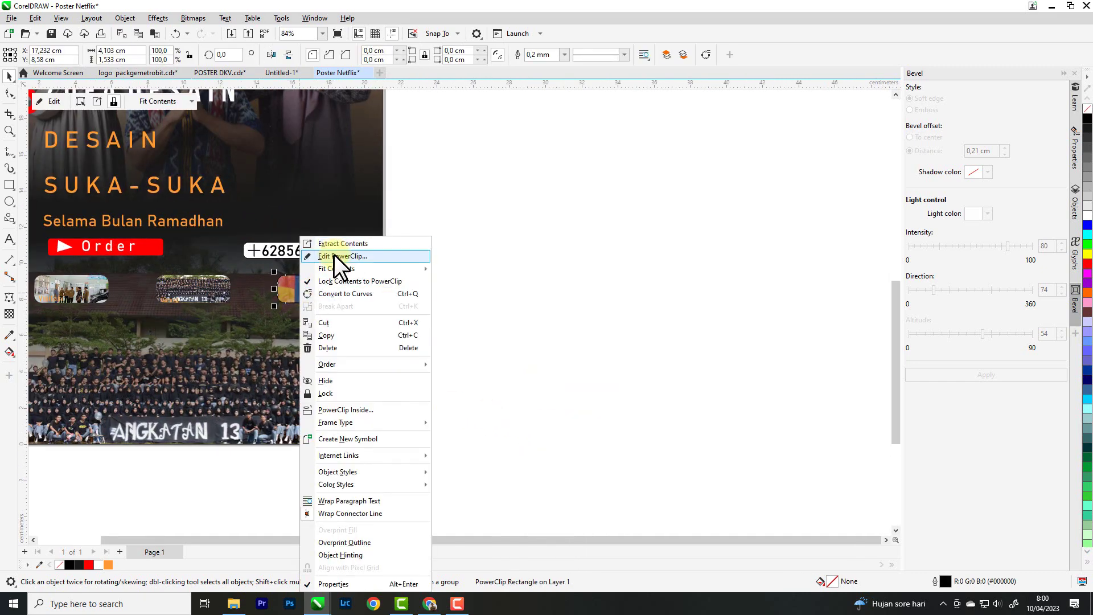
click(334, 254)
scroll(316, 269, up, 2)
drag(510, 176, 387, 255)
scroll(296, 291, up, 2)
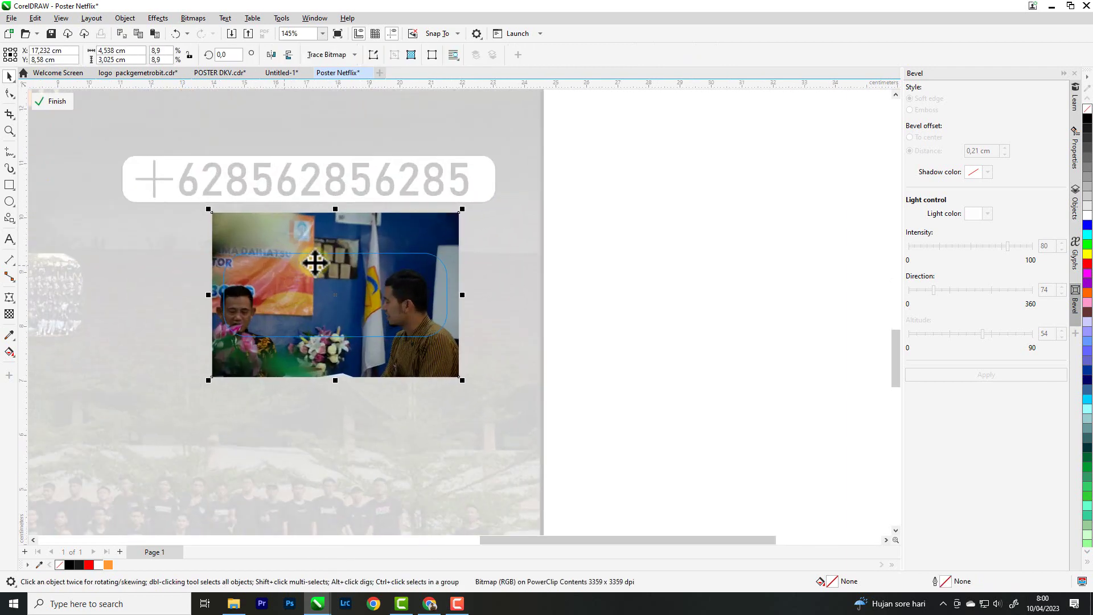
mouse_move(331, 233)
mouse_down()
mouse_move(333, 199)
mouse_move(332, 226)
mouse_up()
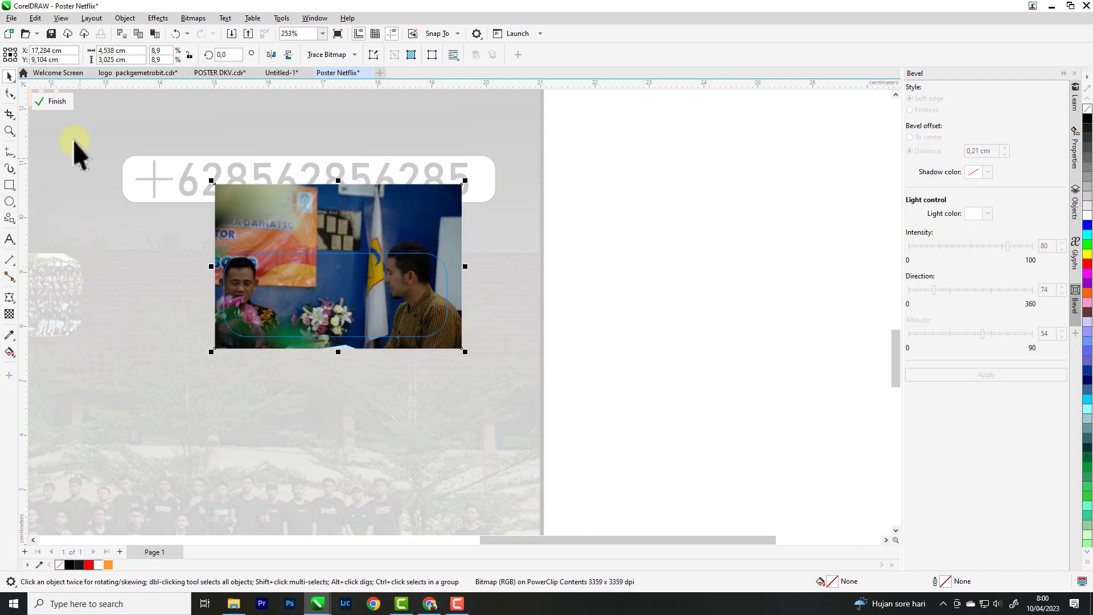
click(63, 101)
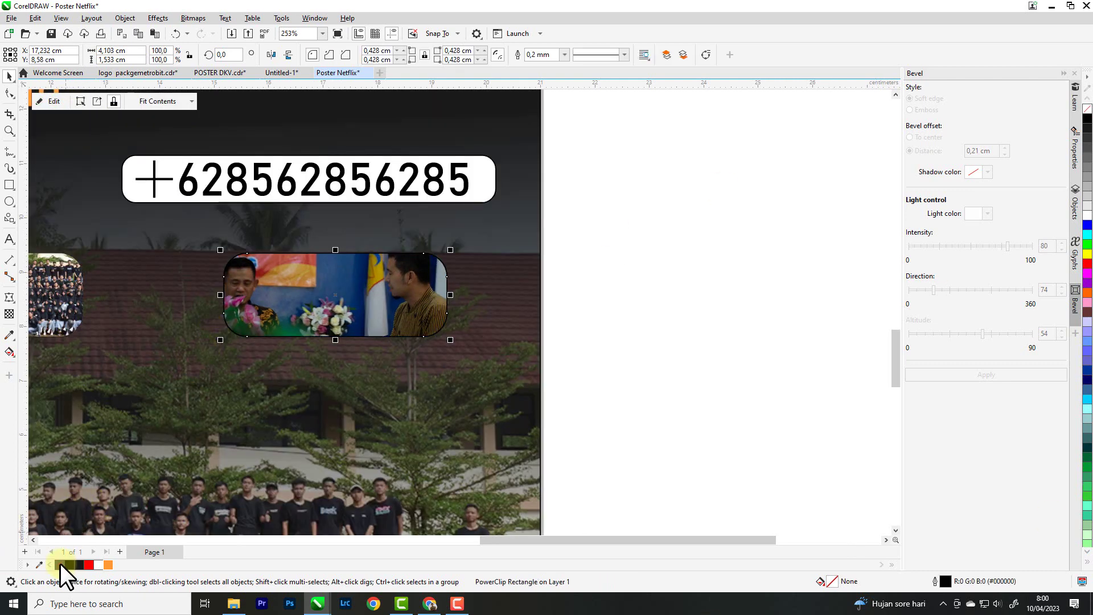
right_click(61, 563)
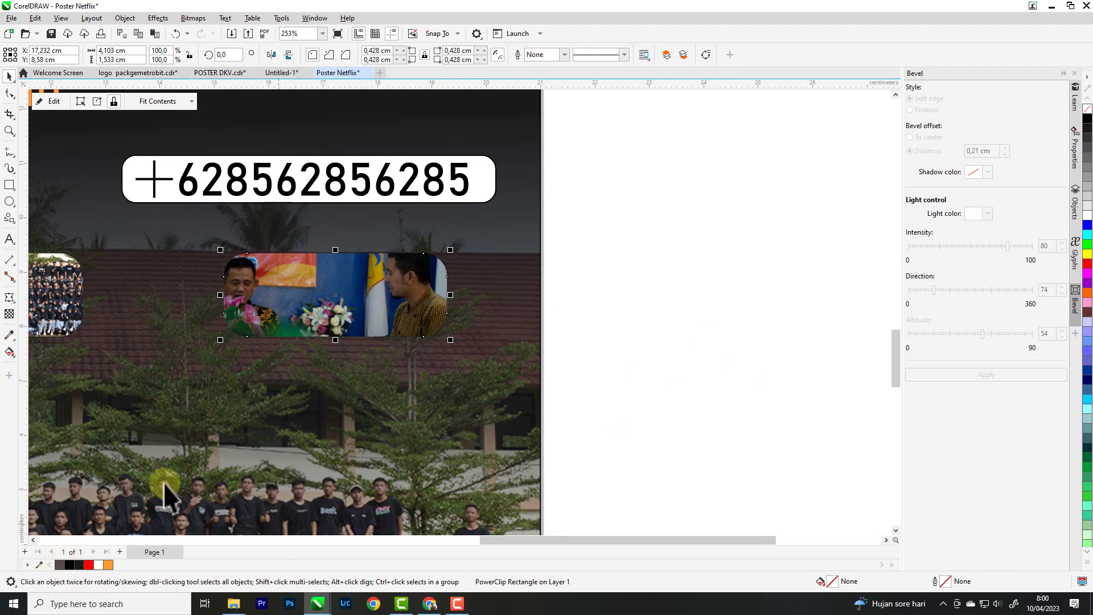
Step: Add the artistic text "Sidak" over the seated-men photo and set its font to Bahnschrift
click(7, 244)
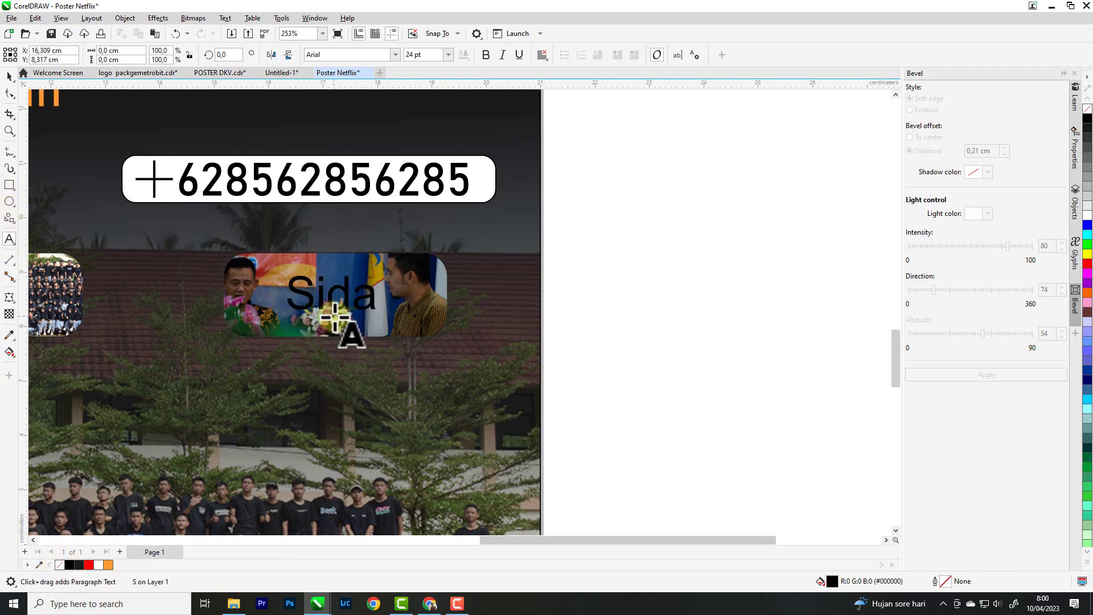
key(Escape)
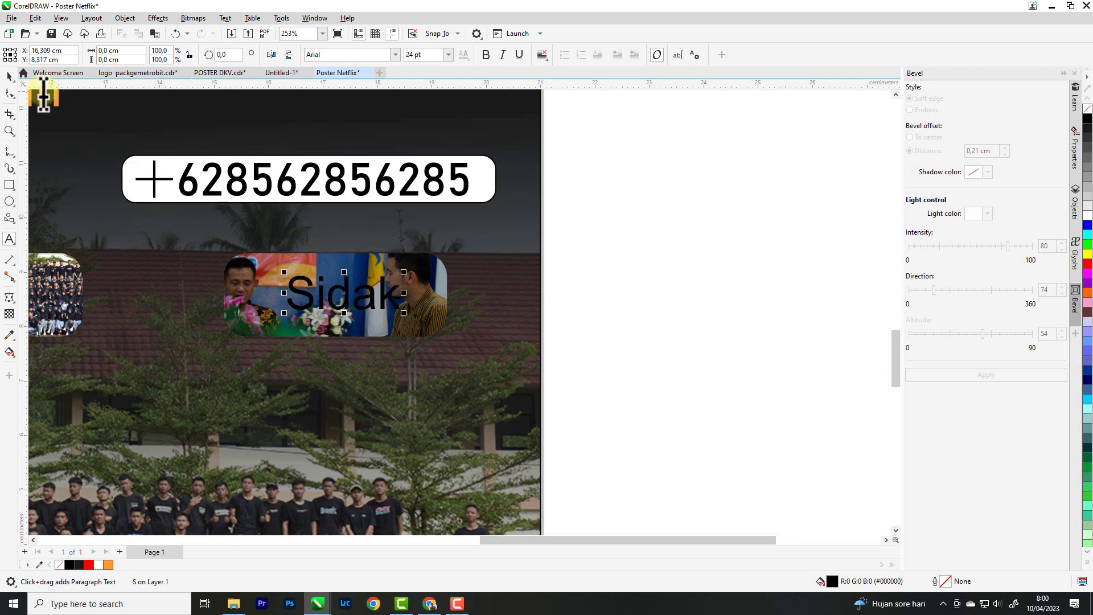
click(8, 76)
click(395, 54)
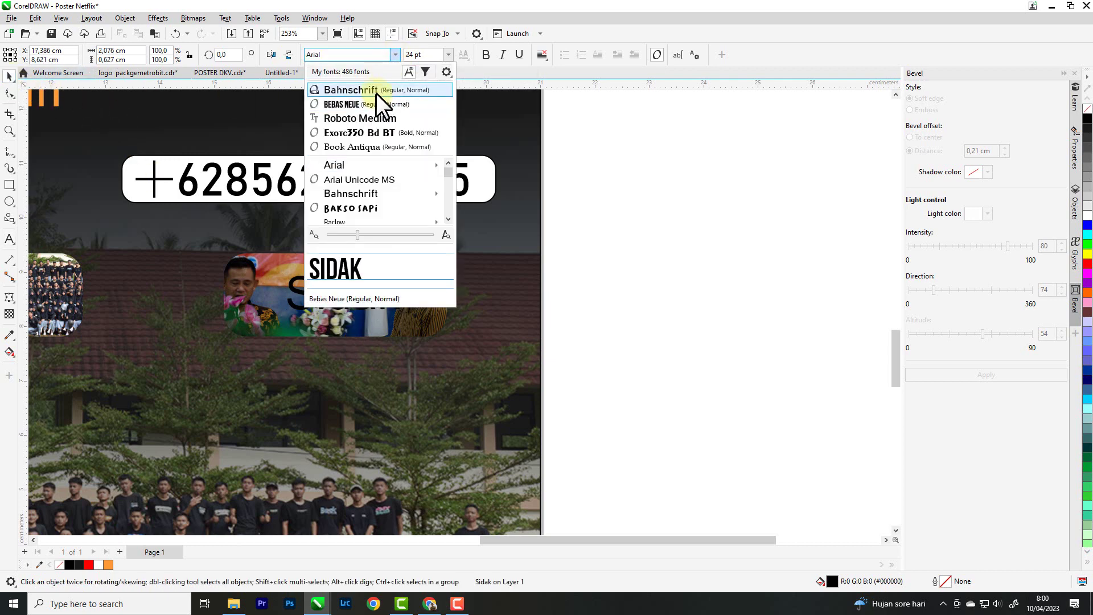
click(375, 94)
Step: Position the Sidak caption along the photo's lower edge, sized 12 pt and coloured light orange
scroll(344, 280, up, 2)
drag(341, 285, 318, 340)
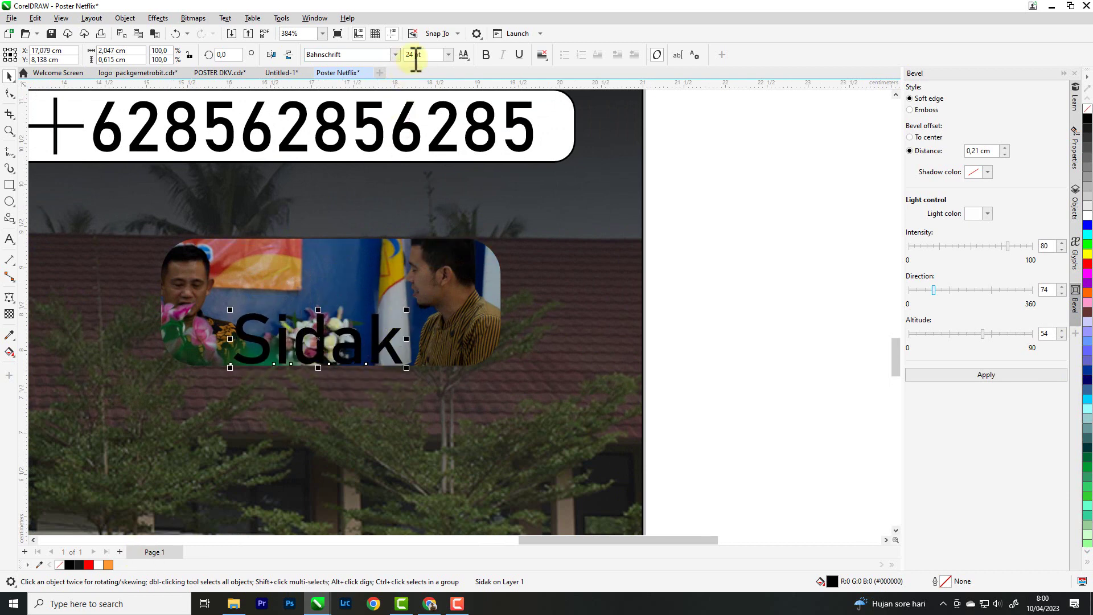
click(447, 54)
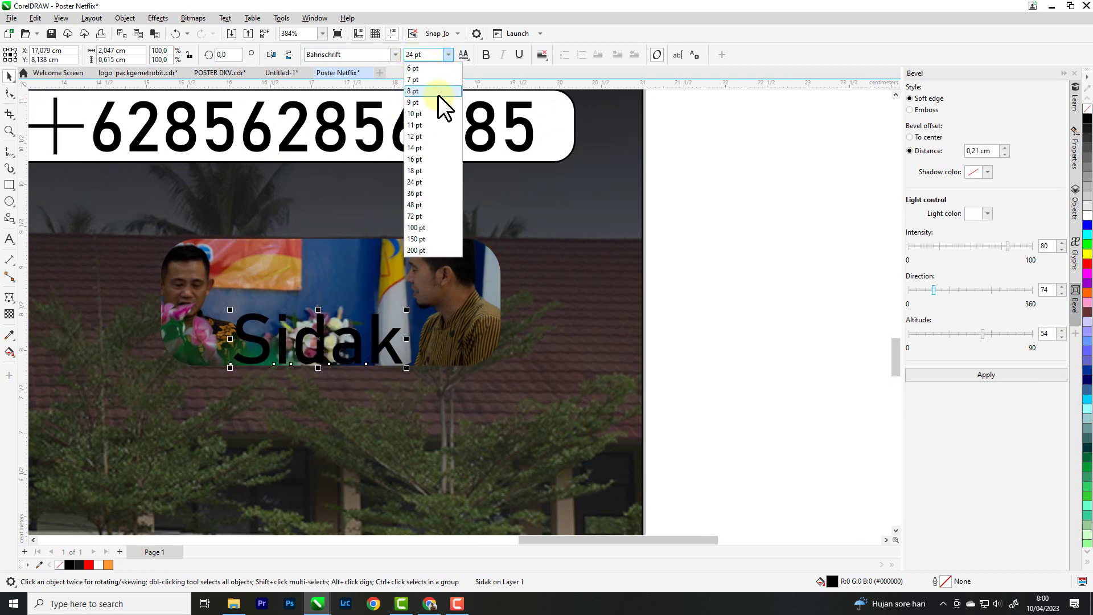
click(420, 137)
click(108, 564)
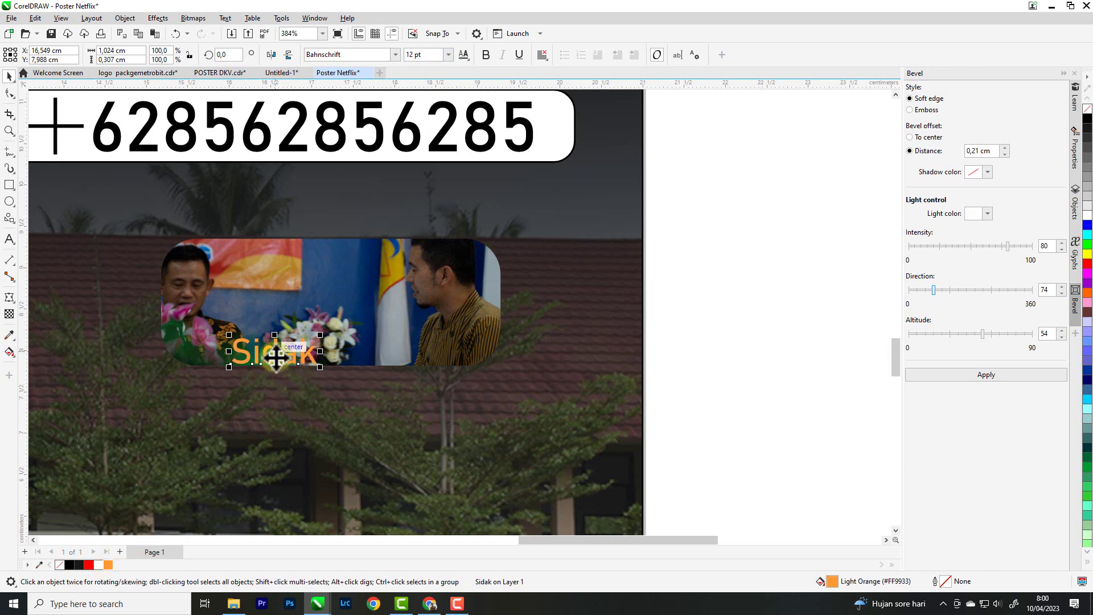
drag(276, 356, 326, 348)
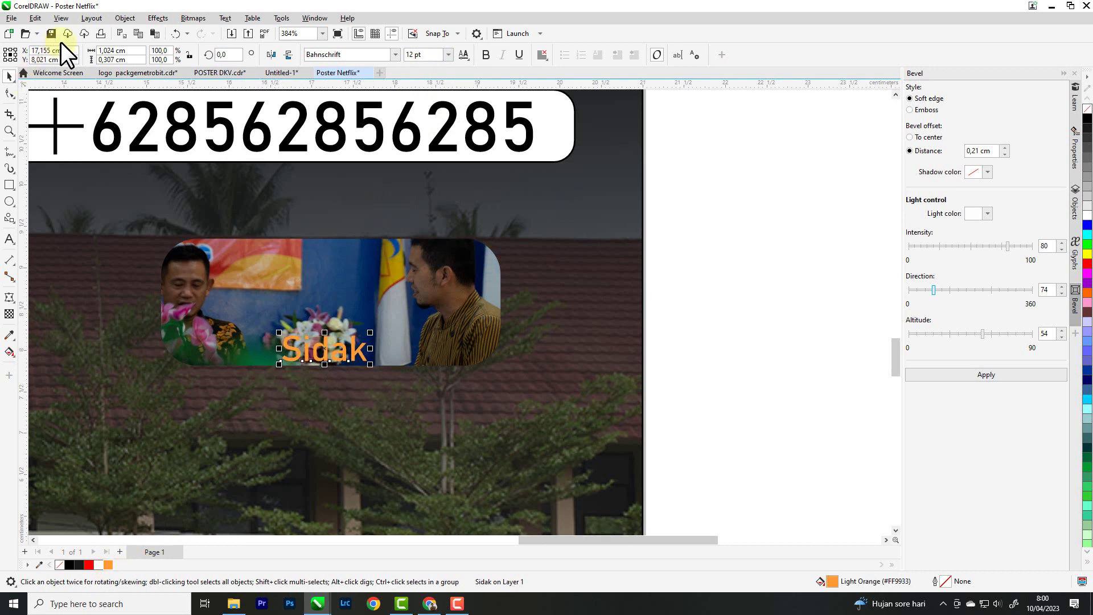
Step: Widen the letter spacing of the Sidak caption and centre it horizontally on its photo frame
click(11, 93)
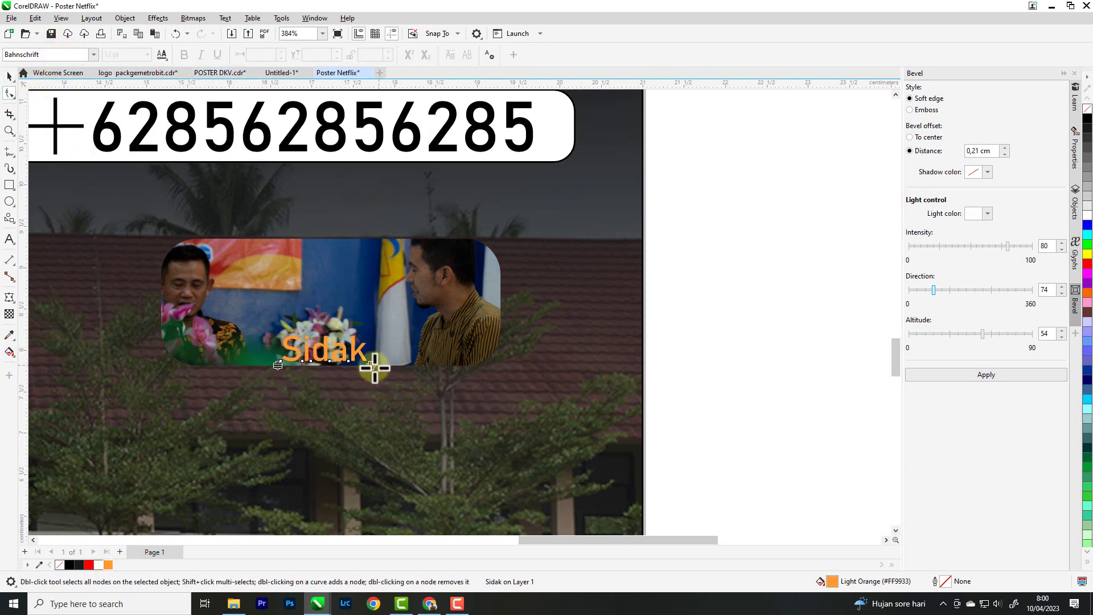
drag(373, 365, 404, 368)
click(9, 76)
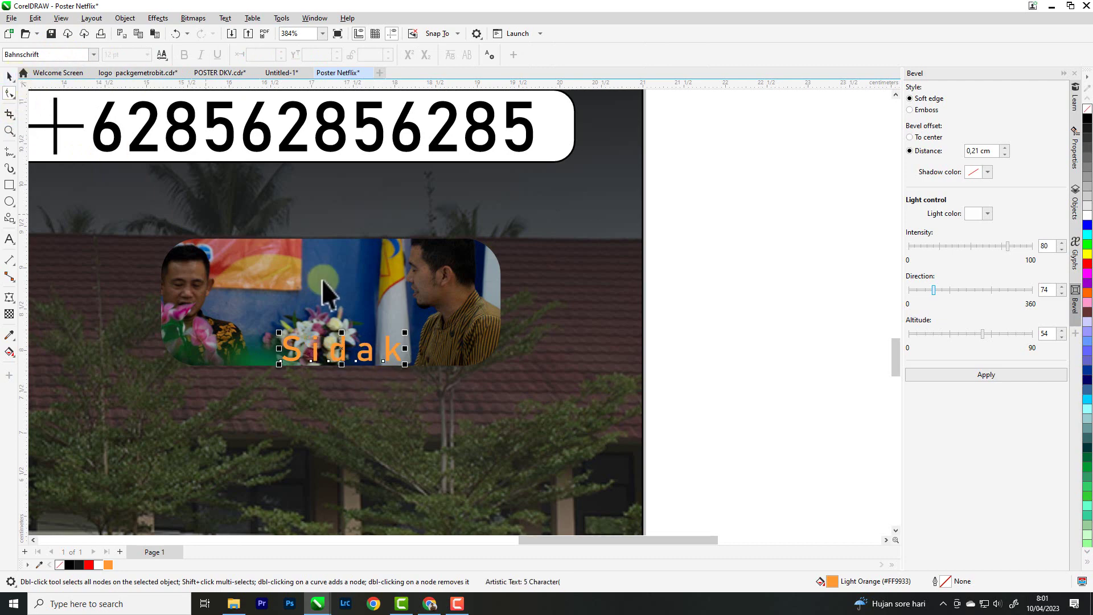
shift+click(324, 279)
key(c)
click(724, 271)
Step: Draw a rectangle about 3.2 by 4.2 cm below the Visitasi photo frame and round its corners to about 0.36 cm
scroll(717, 279, down, 4)
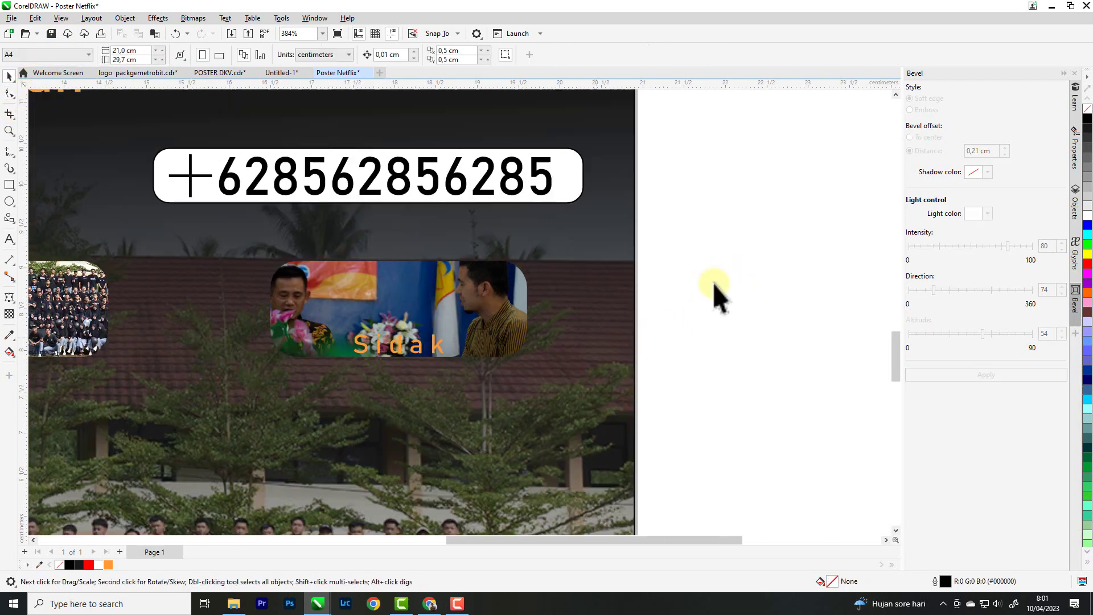
scroll(387, 335, up, 1)
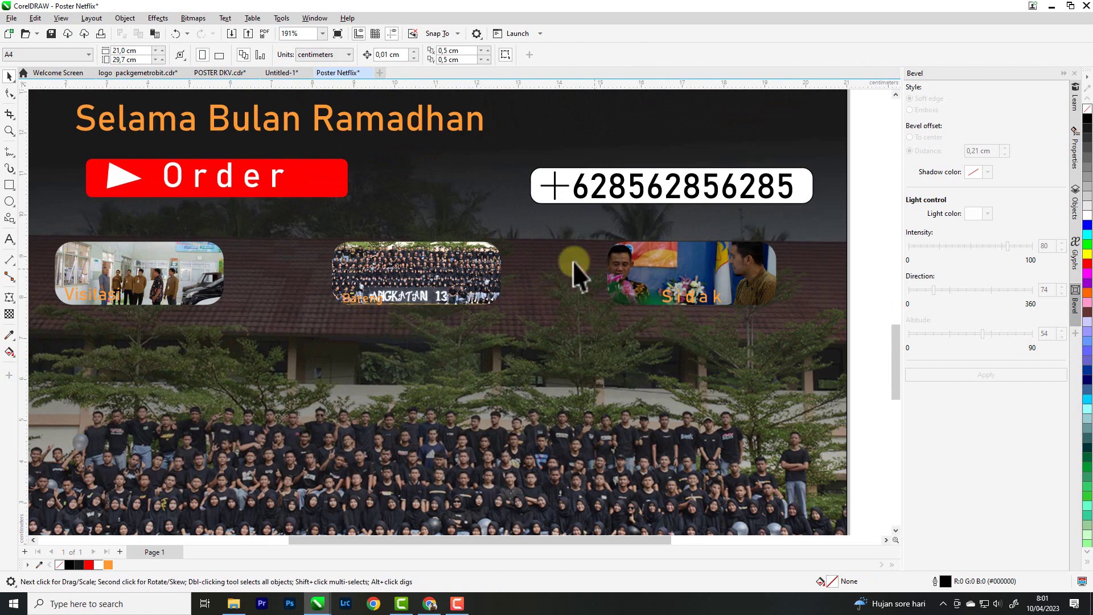
scroll(573, 261, down, 2)
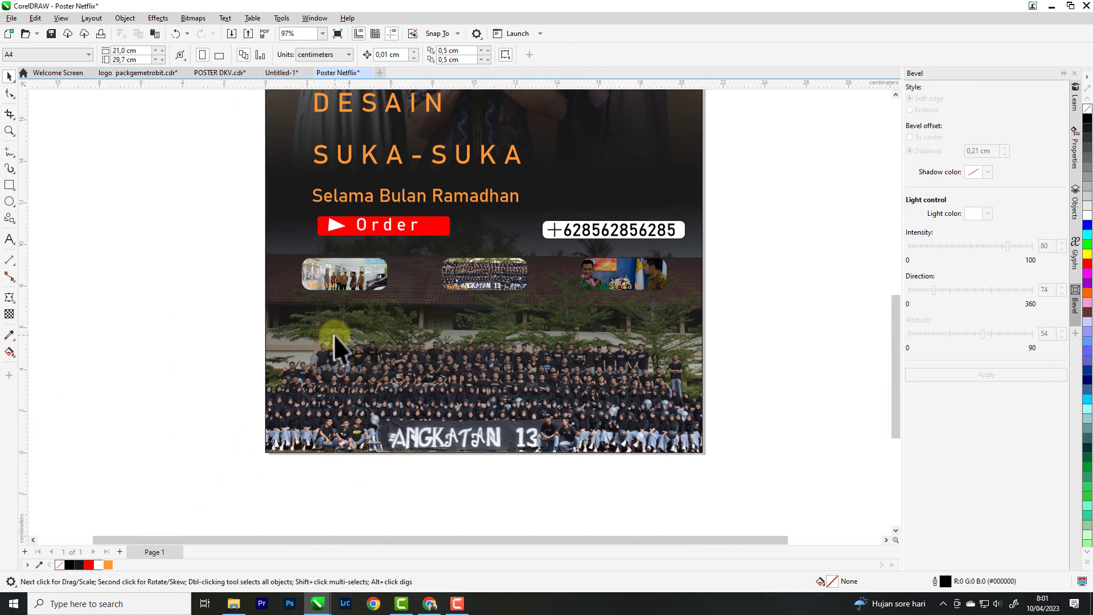
click(9, 185)
scroll(341, 349, up, 1)
drag(304, 321, 405, 455)
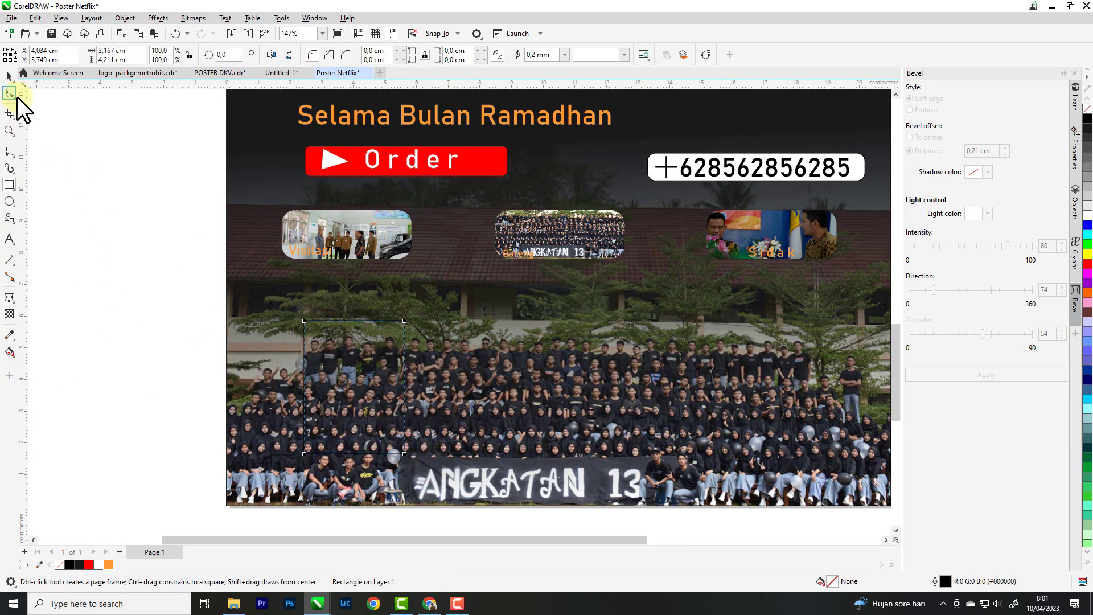
click(9, 93)
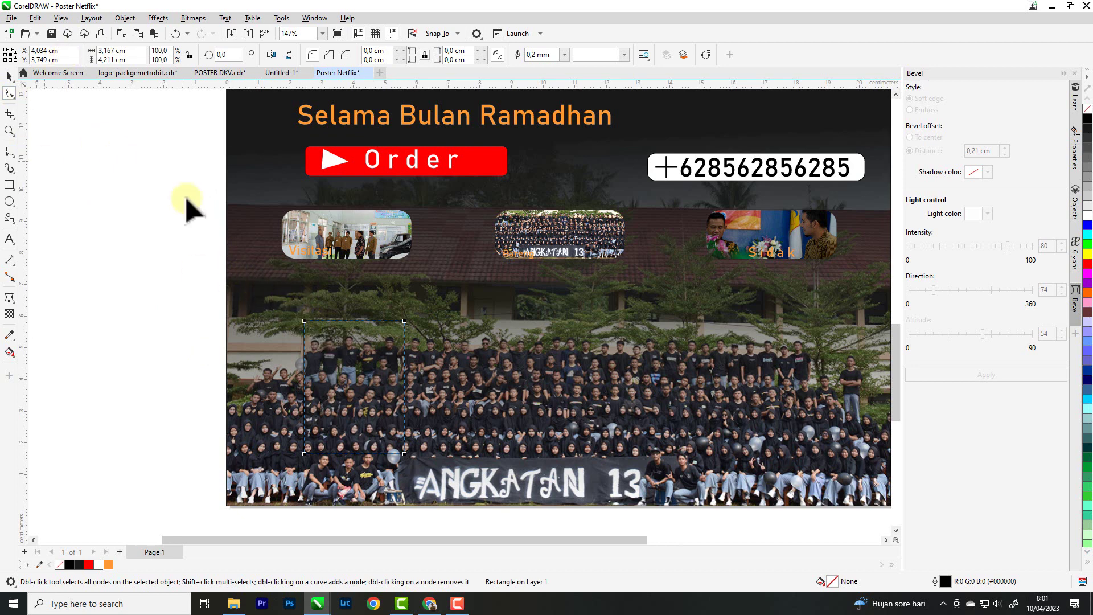
drag(305, 321, 312, 330)
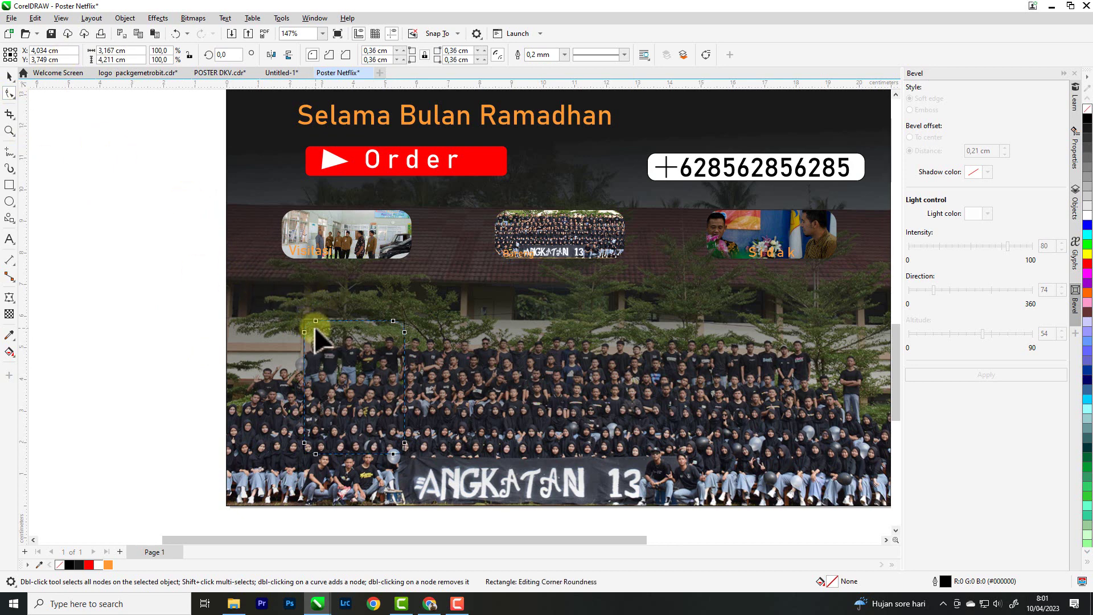
Step: Duplicate the rounded rectangle across the page to form a row of three equal frames
click(7, 74)
drag(360, 387, 666, 383)
scroll(557, 375, down, 2)
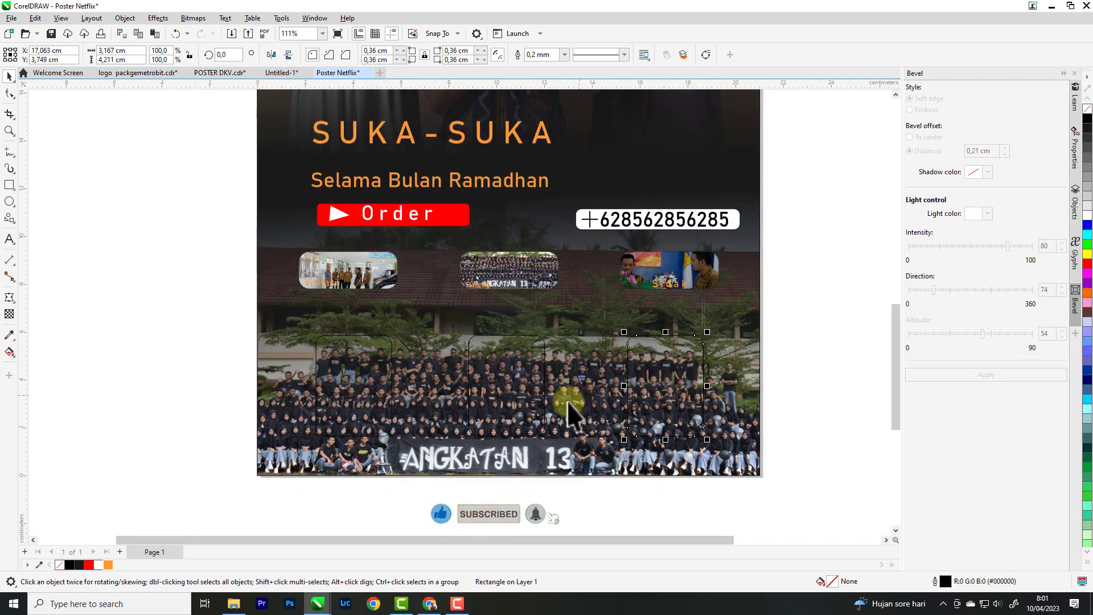
Step: Import the photo DSC_1600.jpg from the Pictures folder and scale it down to about 19 by 12.7 cm beside the page
click(231, 602)
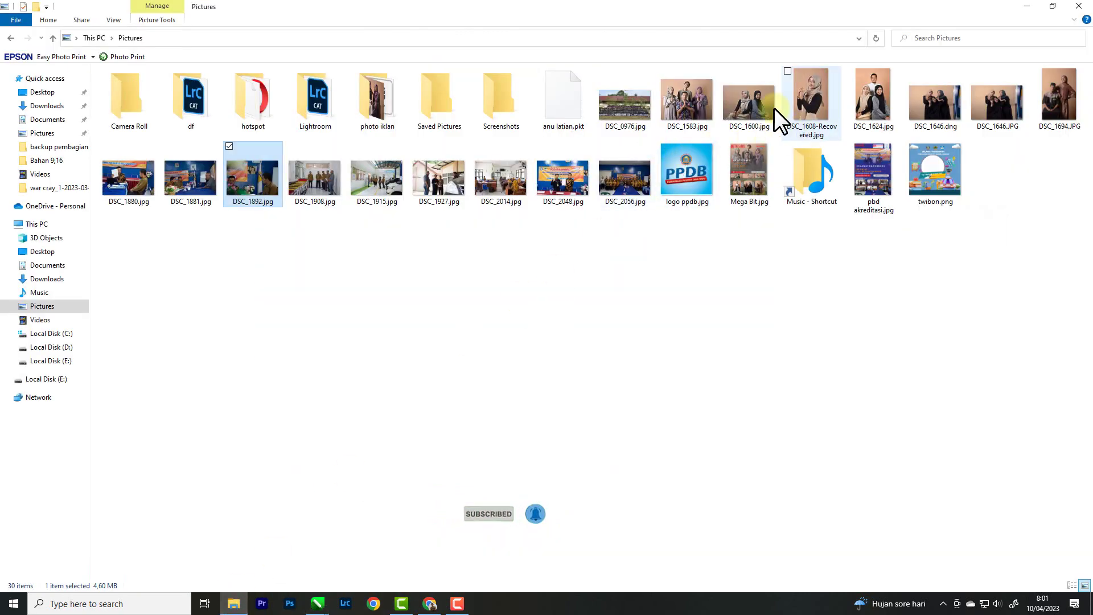
drag(755, 94, 264, 342)
scroll(324, 319, down, 4)
drag(449, 211, 214, 369)
scroll(197, 441, up, 1)
drag(205, 439, 228, 330)
scroll(233, 329, up, 1)
Step: PowerClip the photo of the two seated women inside the first of the three portrait frames
right_click(249, 323)
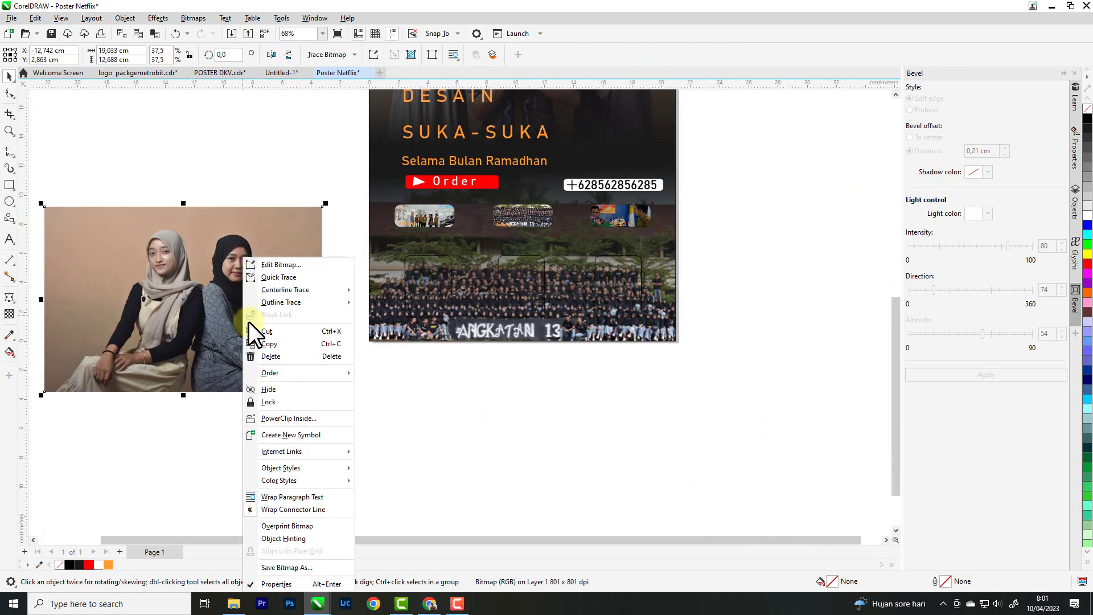
click(303, 417)
click(426, 288)
Step: Scale the clipped photo of the two women to about 7.2 by 4.8 cm and position both women within the frame
right_click(429, 292)
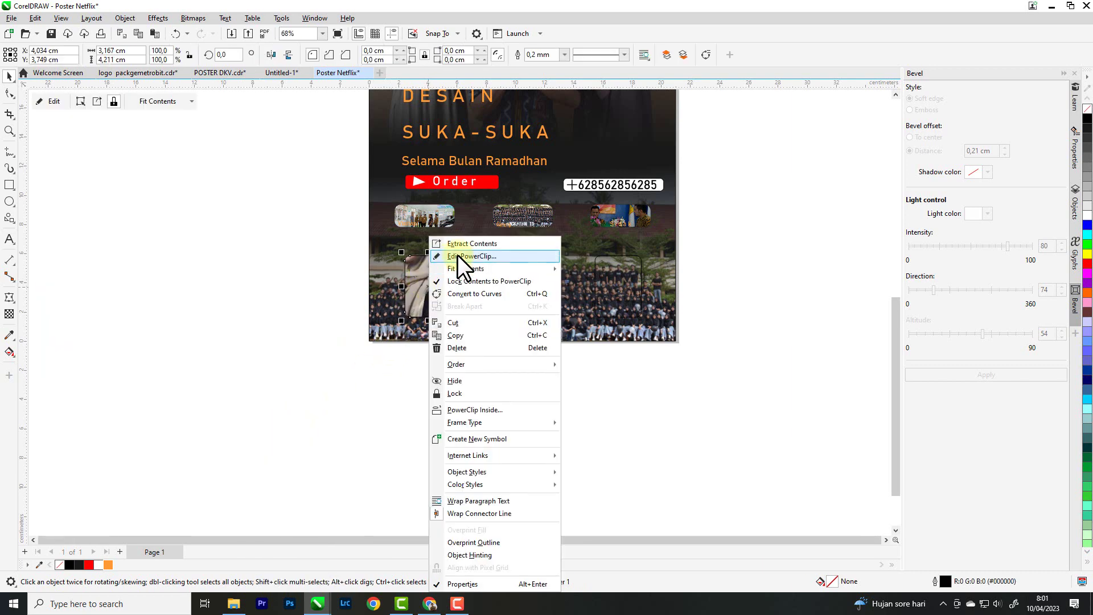
click(457, 256)
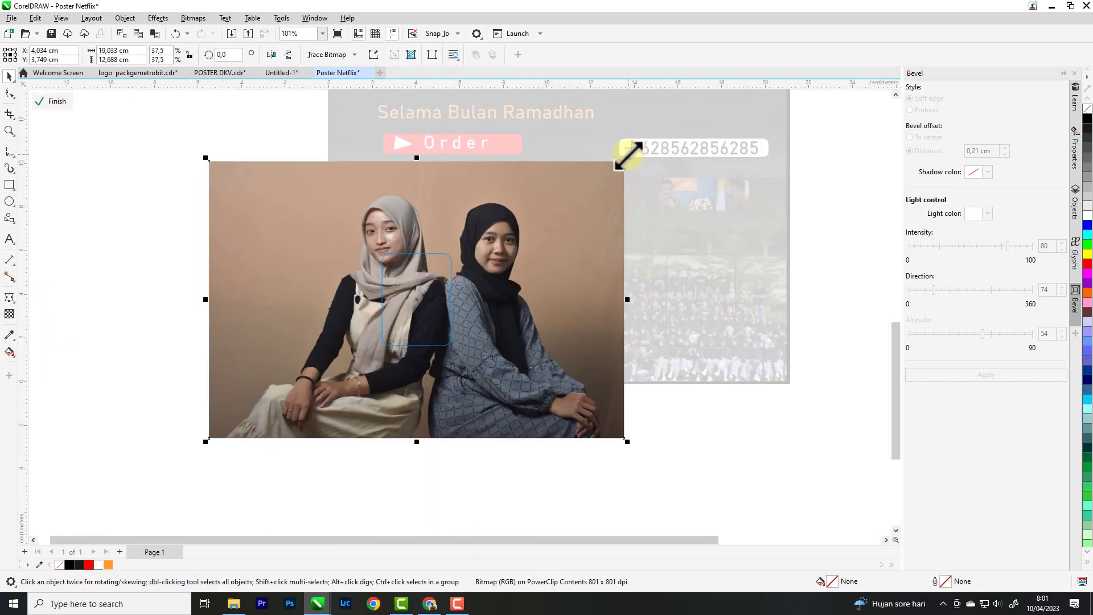
drag(629, 156, 471, 266)
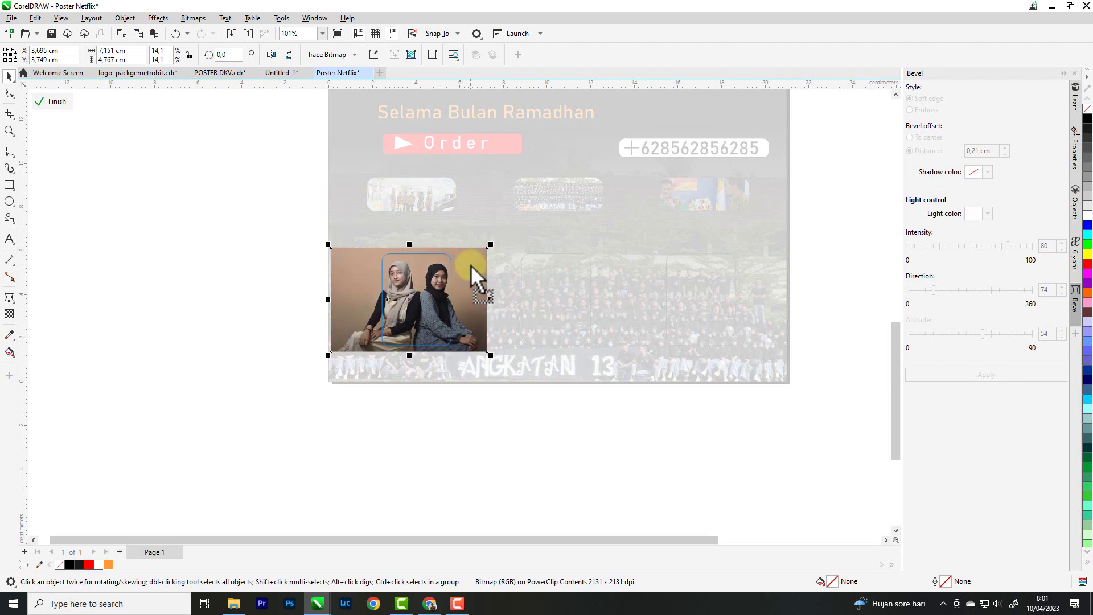
click(55, 101)
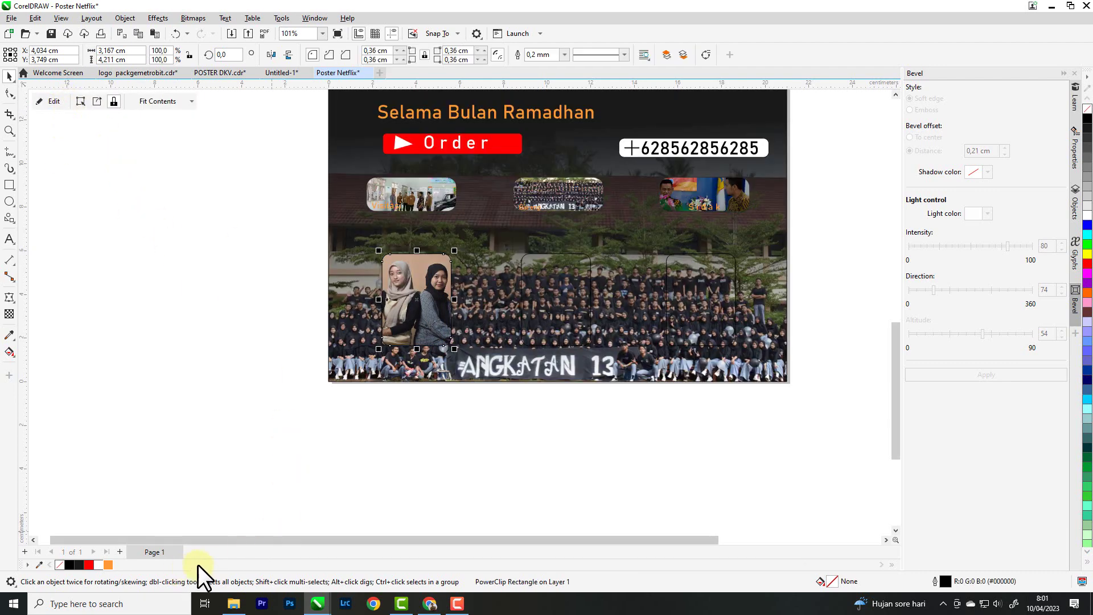
Step: Import the photo DSC_1608-Recovered.jpg from the Pictures folder and scale it down to about 4.2 by 6.3 cm beside the page
click(234, 603)
drag(812, 110, 495, 476)
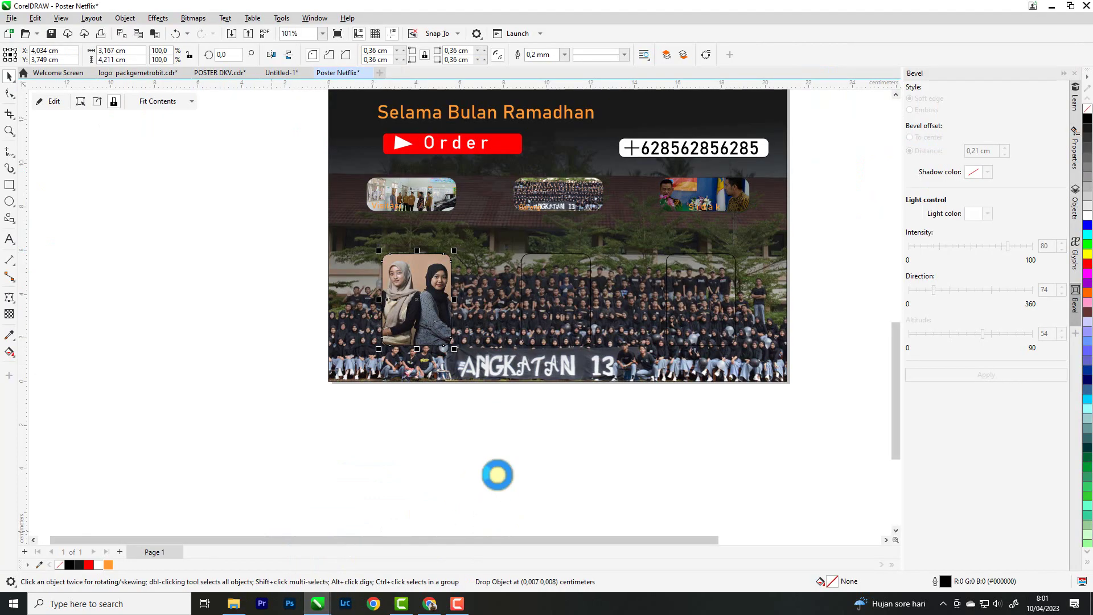
scroll(424, 464, down, 3)
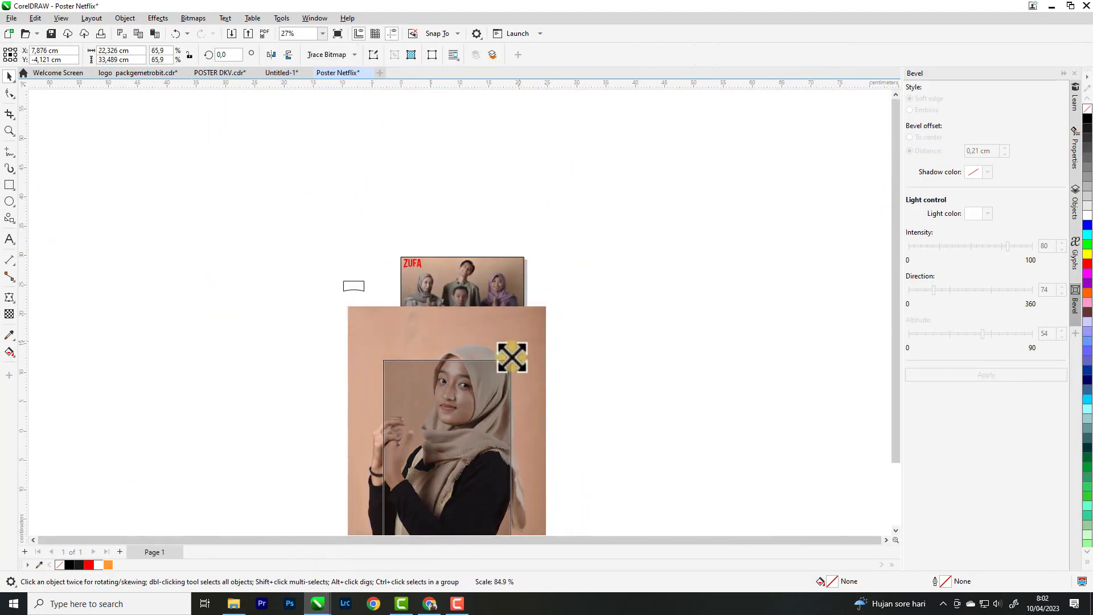
drag(459, 449, 808, 268)
scroll(444, 459, up, 3)
scroll(468, 424, up, 2)
Step: PowerClip the imported portrait of the single woman inside the middle portrait frame
right_click(796, 365)
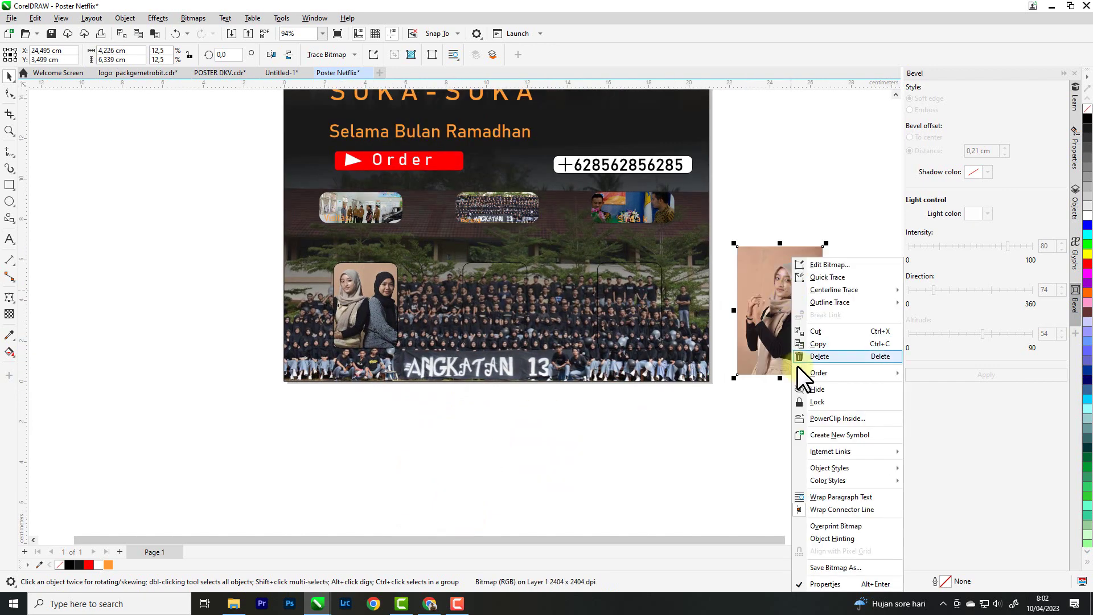
click(838, 421)
click(486, 298)
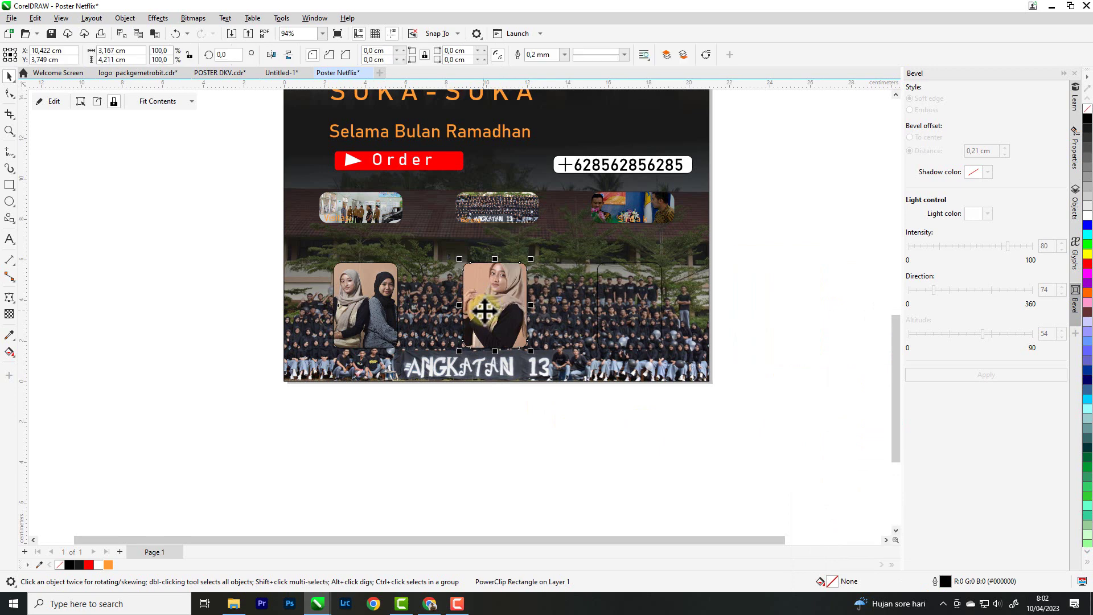
Step: Scale the woman's portrait inside the middle frame to about 3.5 by 5.3 cm
right_click(480, 308)
click(512, 251)
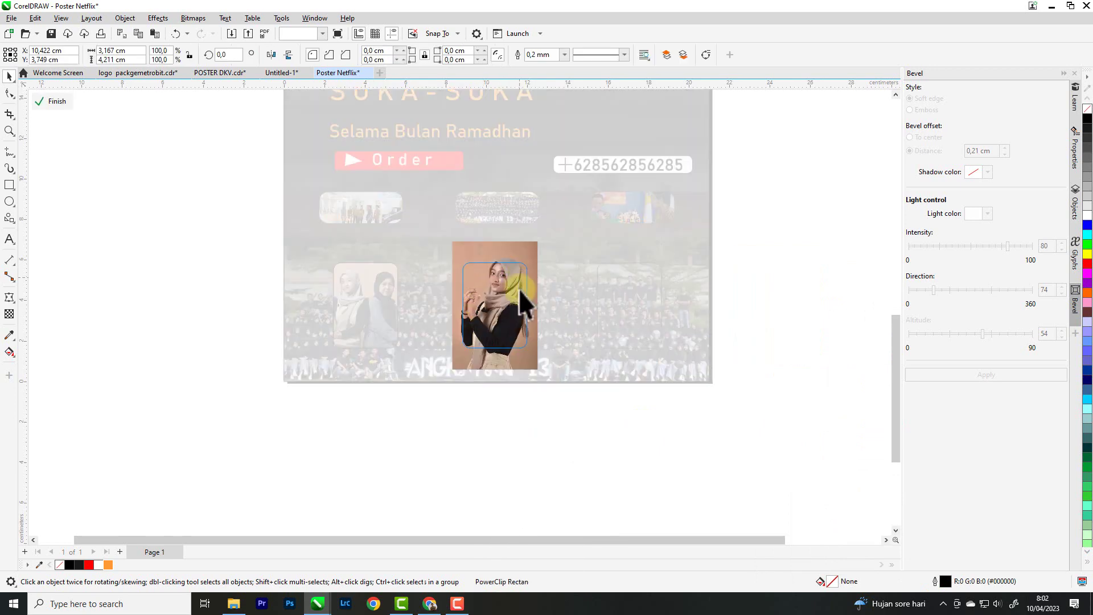
scroll(518, 289, up, 2)
drag(554, 213, 546, 226)
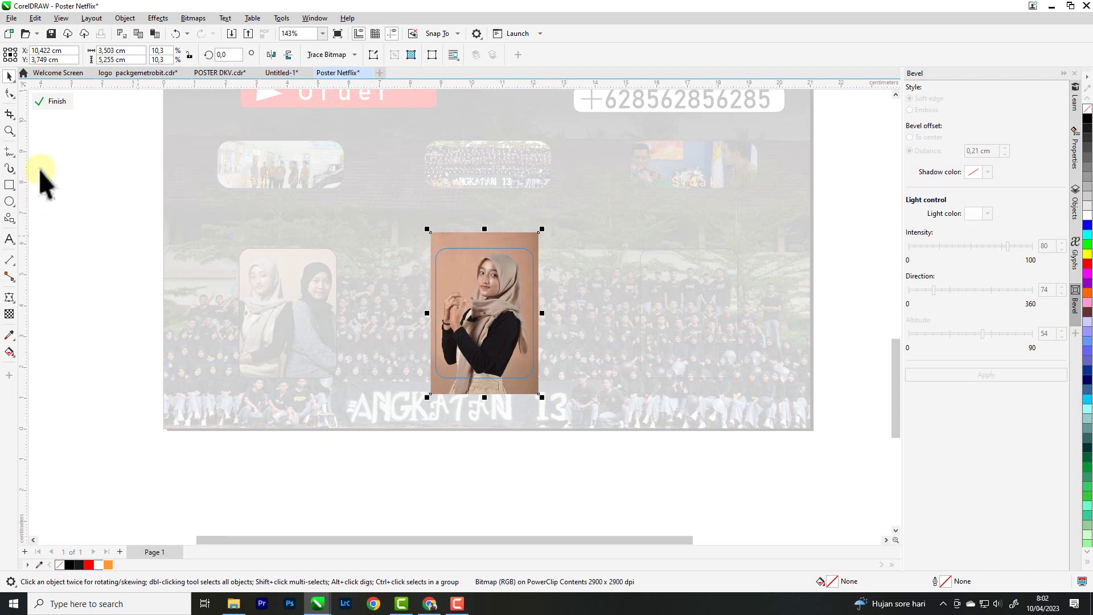
click(55, 102)
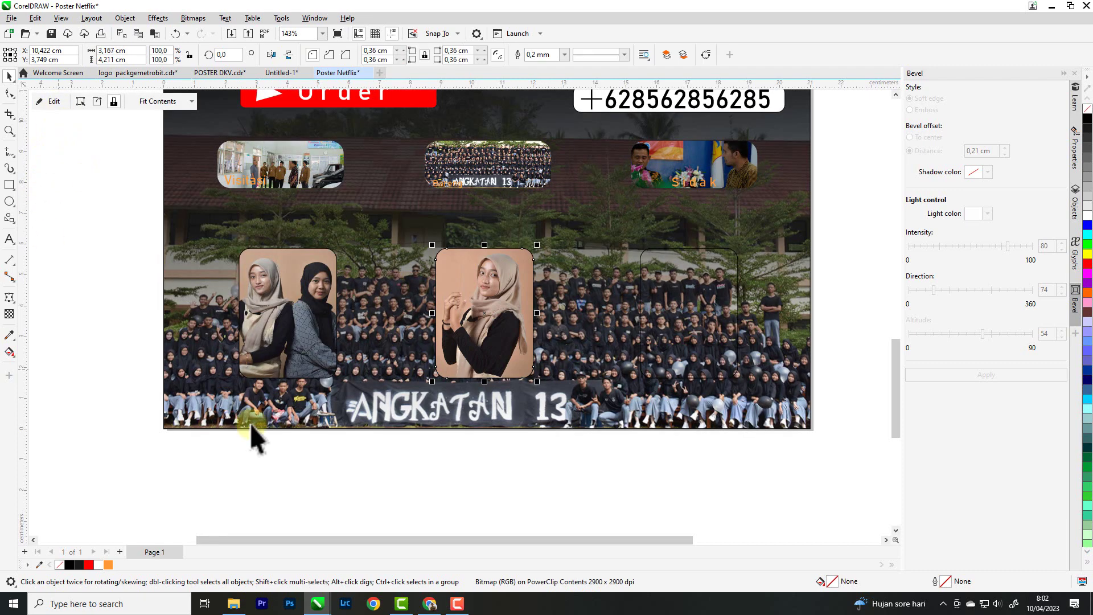
Step: Import the photo of the man with two women from the Pictures folder and scale it to about 4.7 by 7 cm beside the page
click(233, 602)
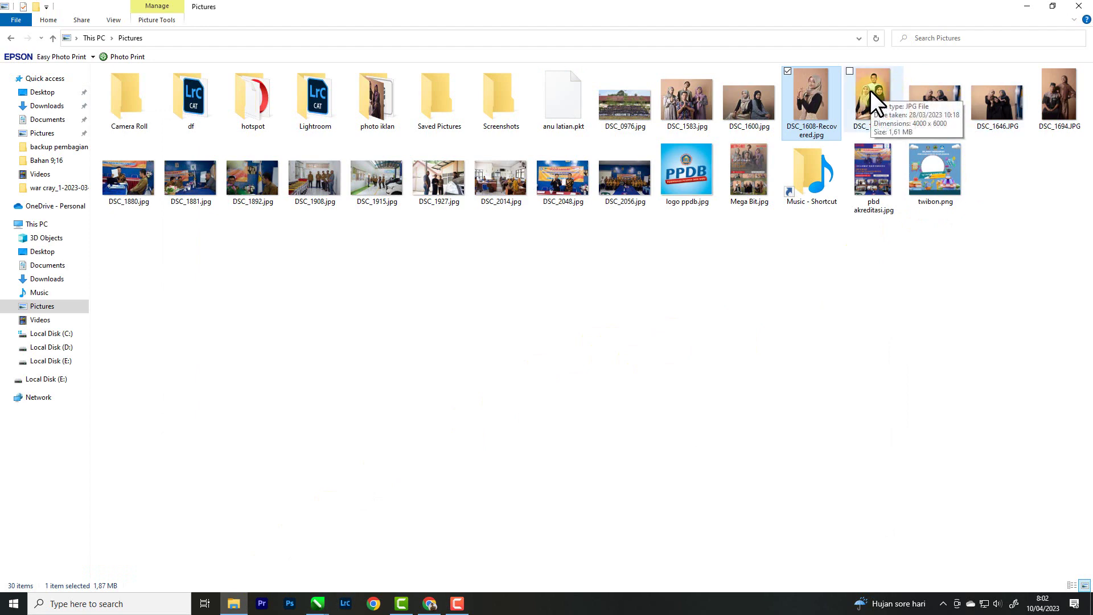
drag(869, 90, 573, 499)
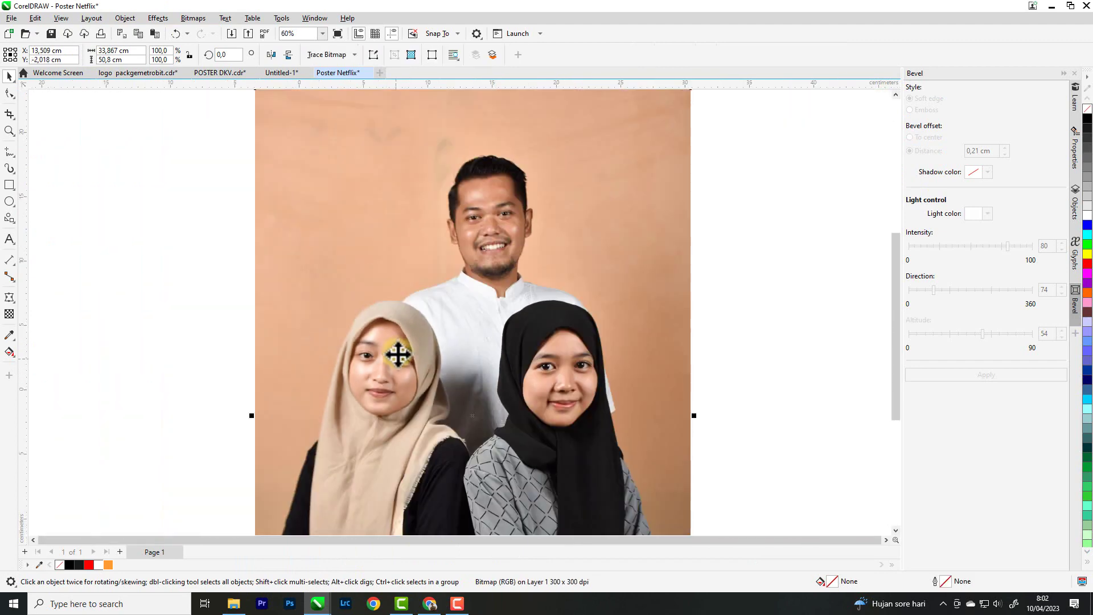
drag(575, 193, 459, 366)
drag(576, 347, 576, 341)
Step: PowerClip the photo of the man and two women inside the empty third portrait frame
right_click(578, 336)
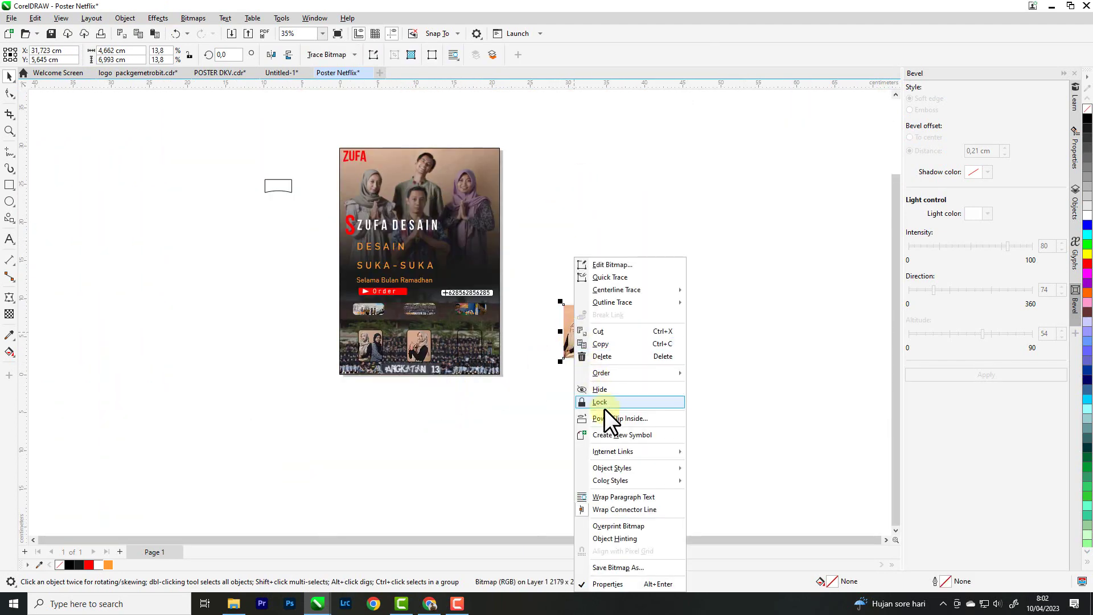
click(603, 416)
click(453, 347)
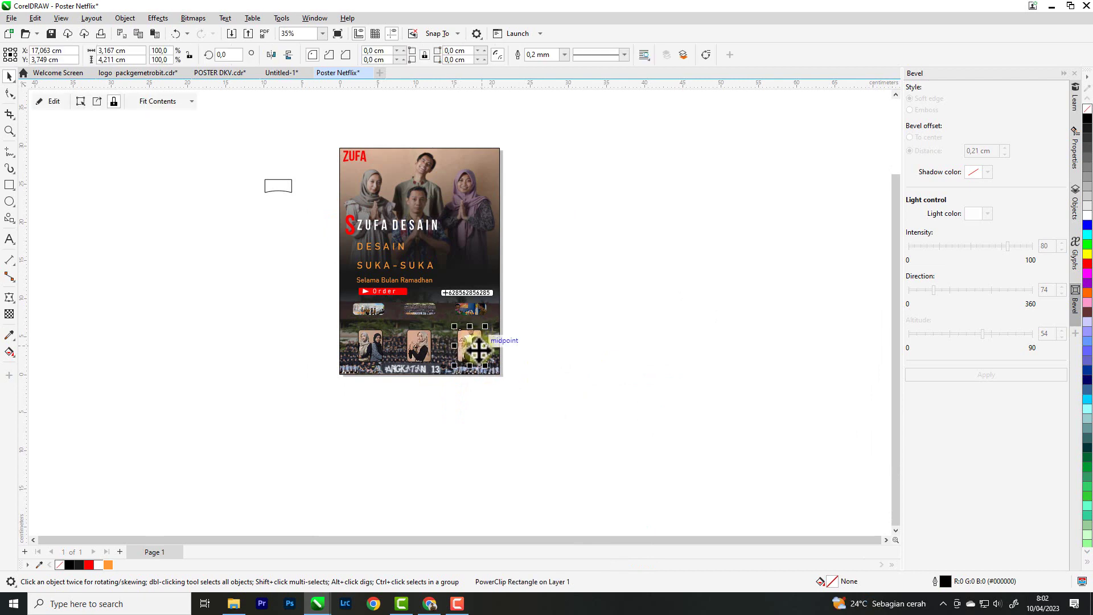
Step: Scale the clipped three-person photo to about 3.6 by 5.4 cm and nudge it slightly down inside its frame
scroll(455, 344, up, 2)
right_click(470, 342)
scroll(480, 333, up, 2)
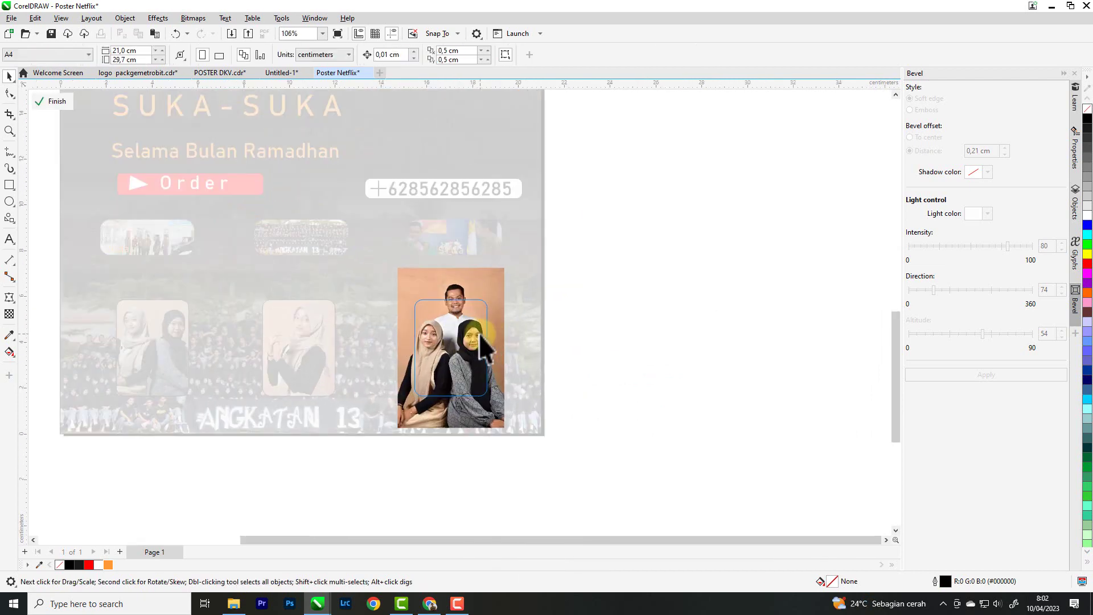
click(479, 334)
drag(506, 265, 499, 283)
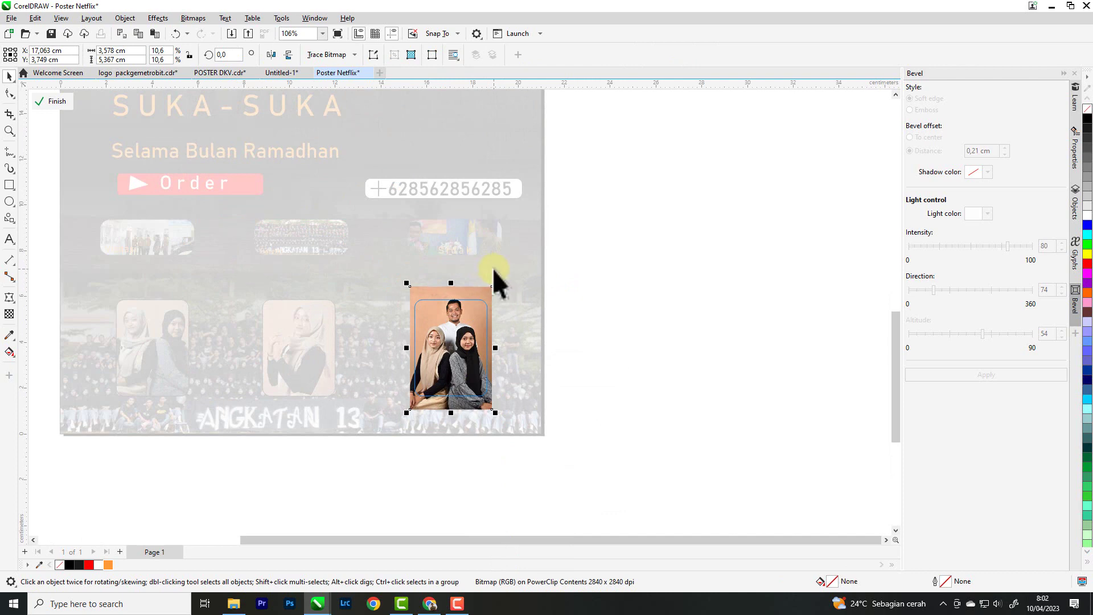
key(Down)
key(Down)
key(Down)
key(Down)
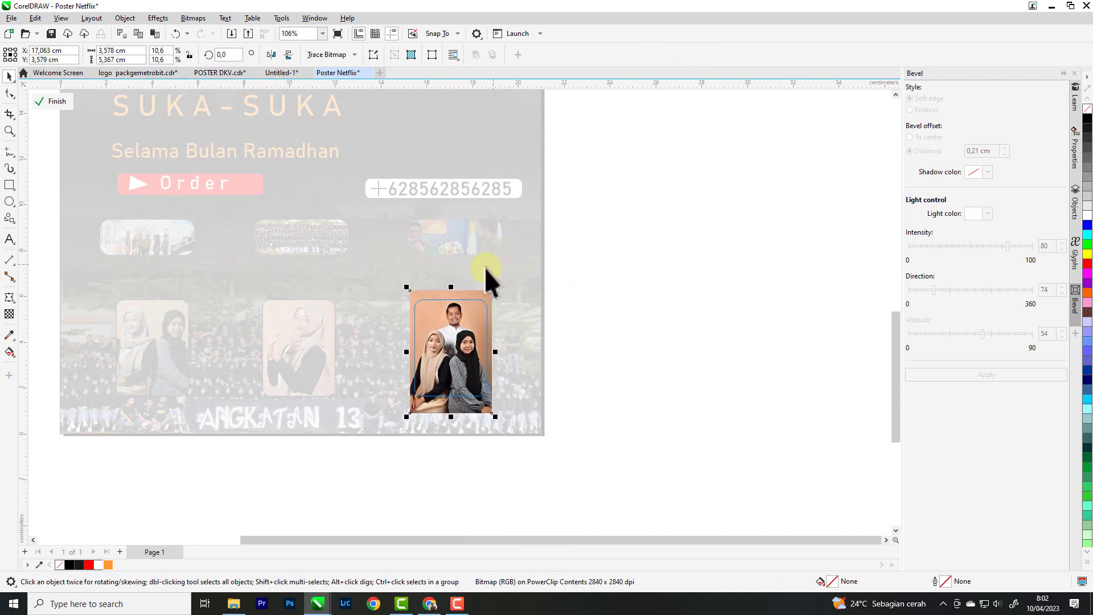
click(64, 100)
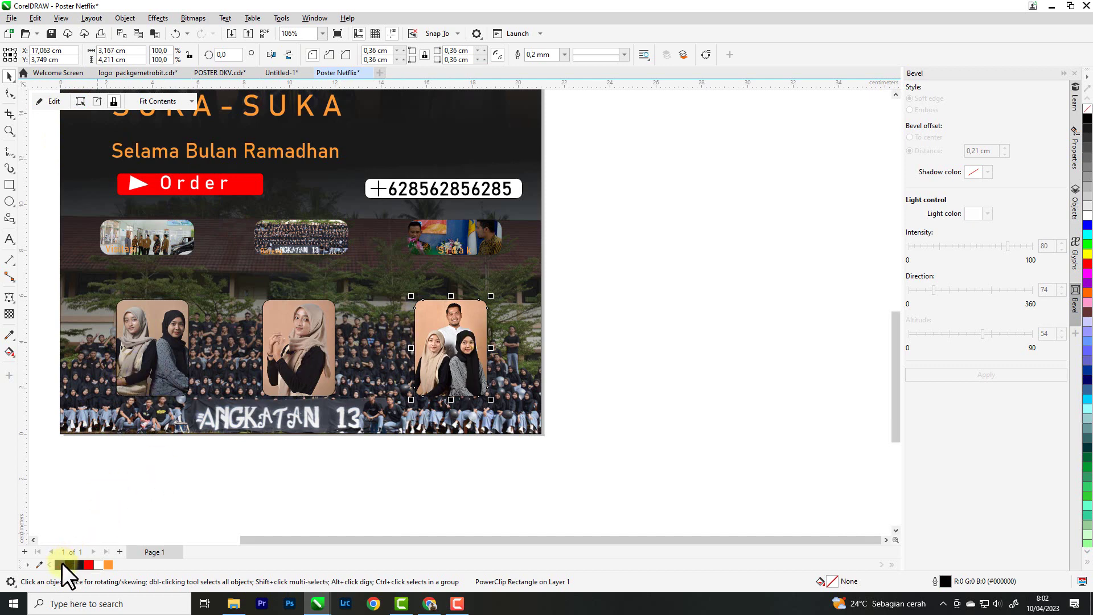
Step: Remove the black outlines from the portrait frames
click(293, 355)
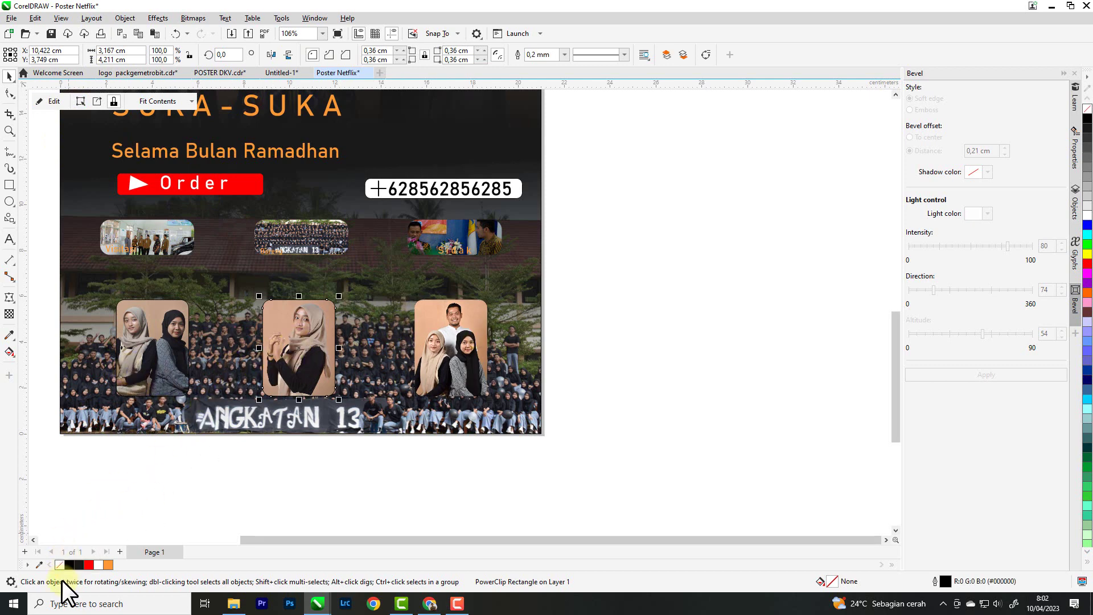
click(137, 344)
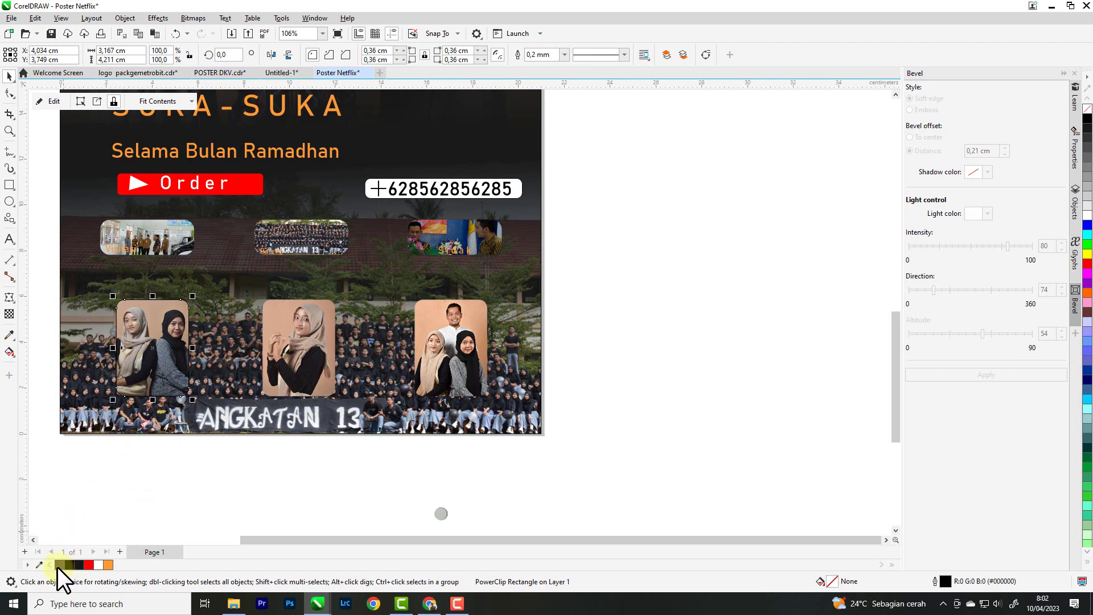
scroll(524, 335, down, 3)
scroll(364, 318, up, 4)
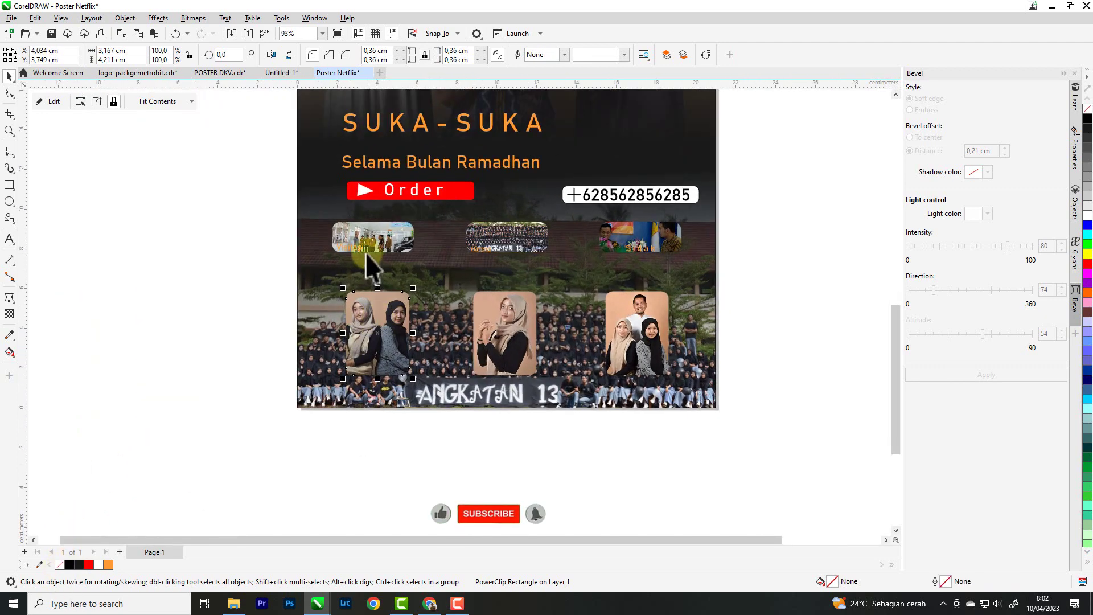
Step: Add a drop shadow to the Visitasi photo frame, offset about -0.3 cm horizontally and -0.41 cm vertically
click(384, 251)
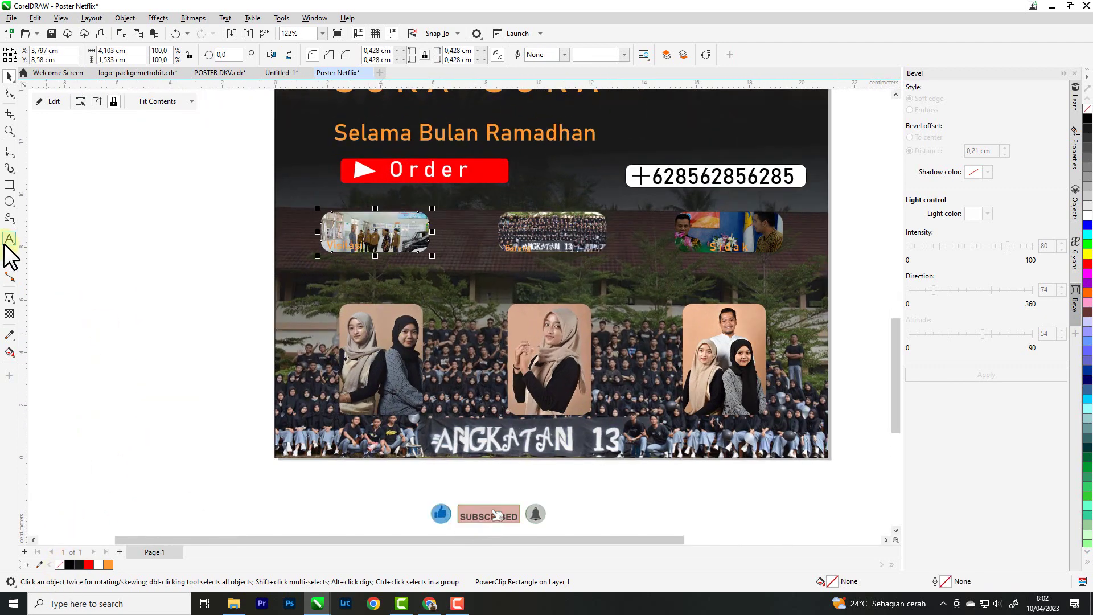
click(14, 301)
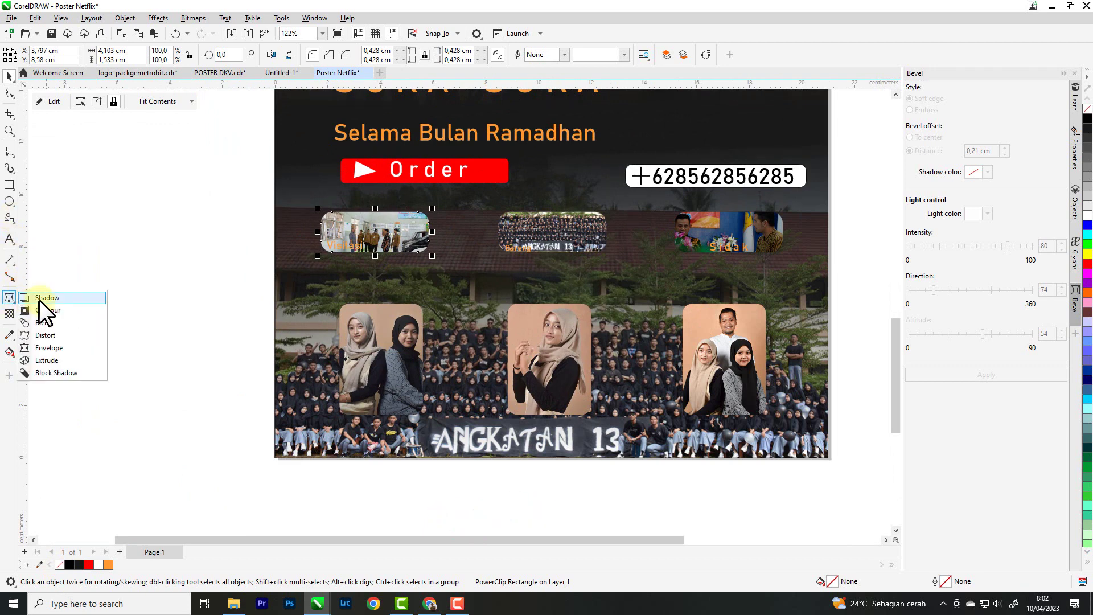
click(39, 298)
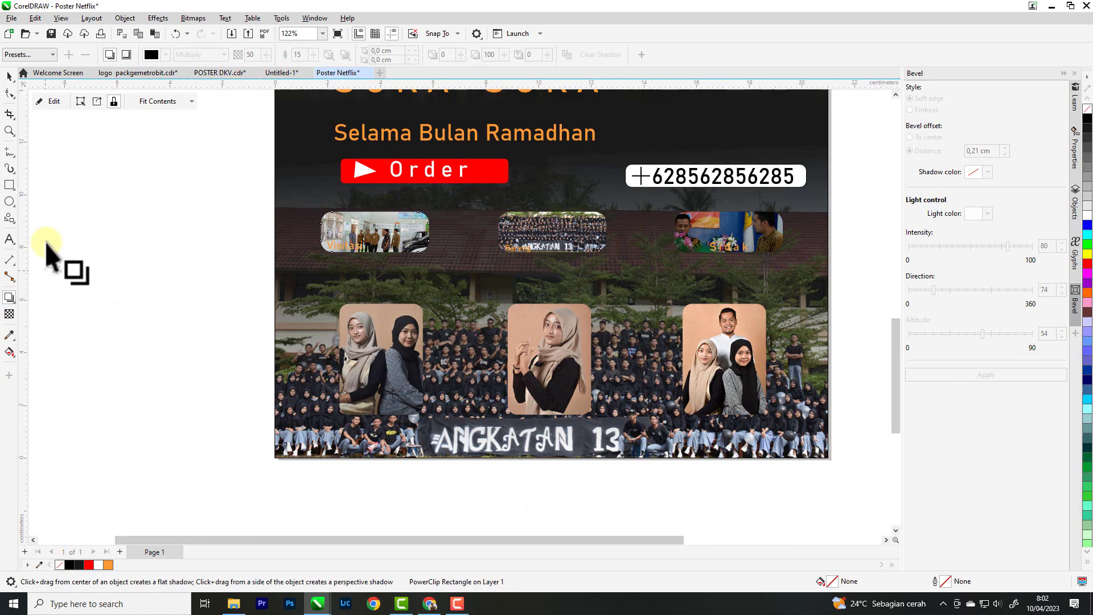
click(36, 53)
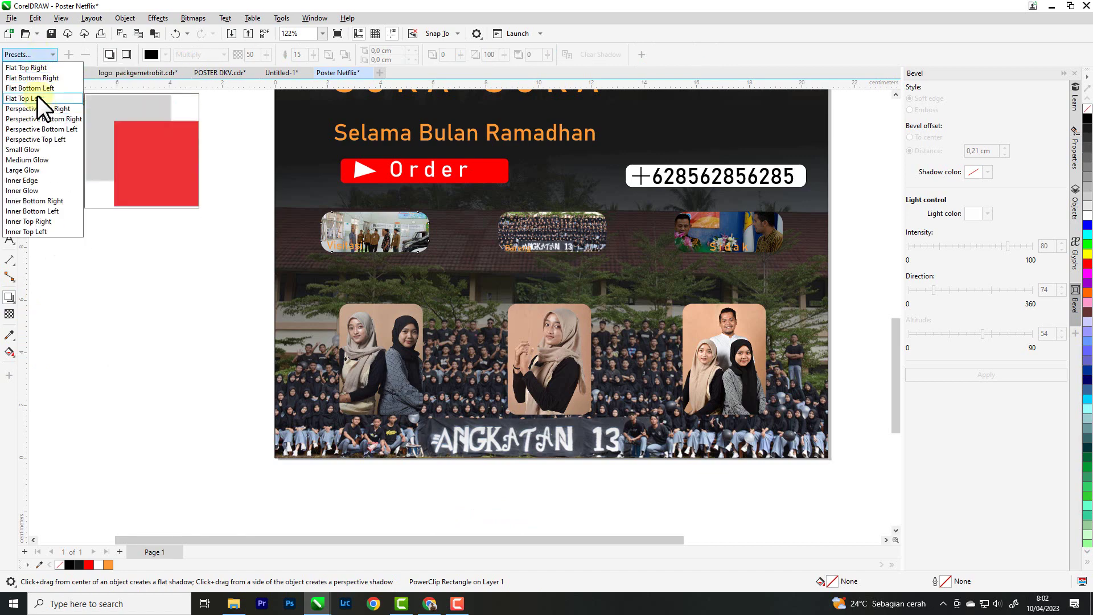
key(Escape)
scroll(325, 257, up, 2)
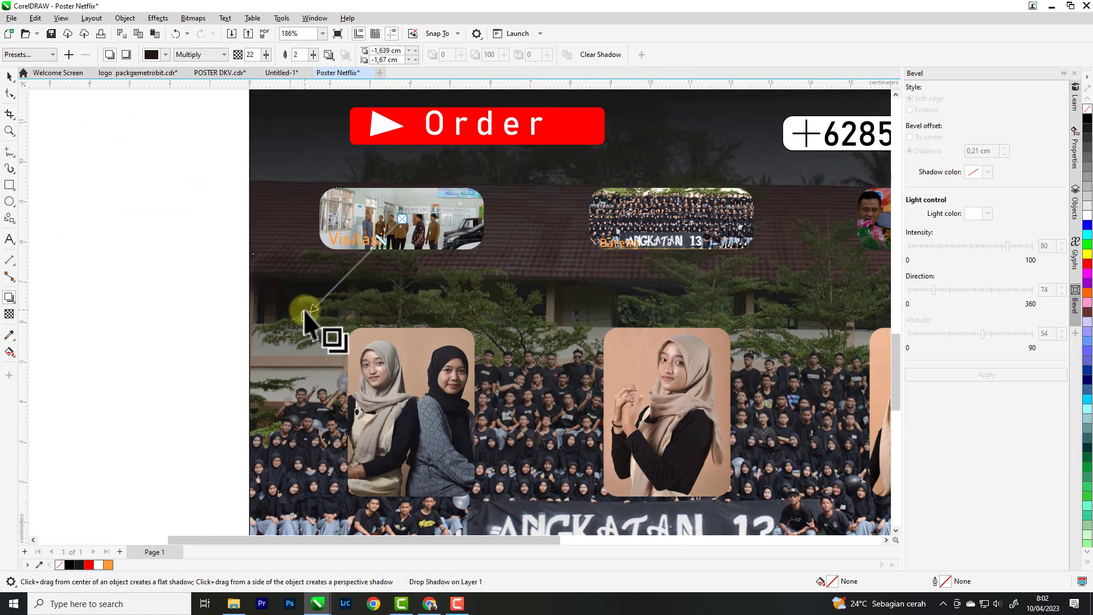
drag(403, 218, 365, 276)
drag(362, 206, 368, 266)
Step: Recolour the Visitasi frame's drop shadow white after trying yellow, and set its opacity to 36
click(165, 51)
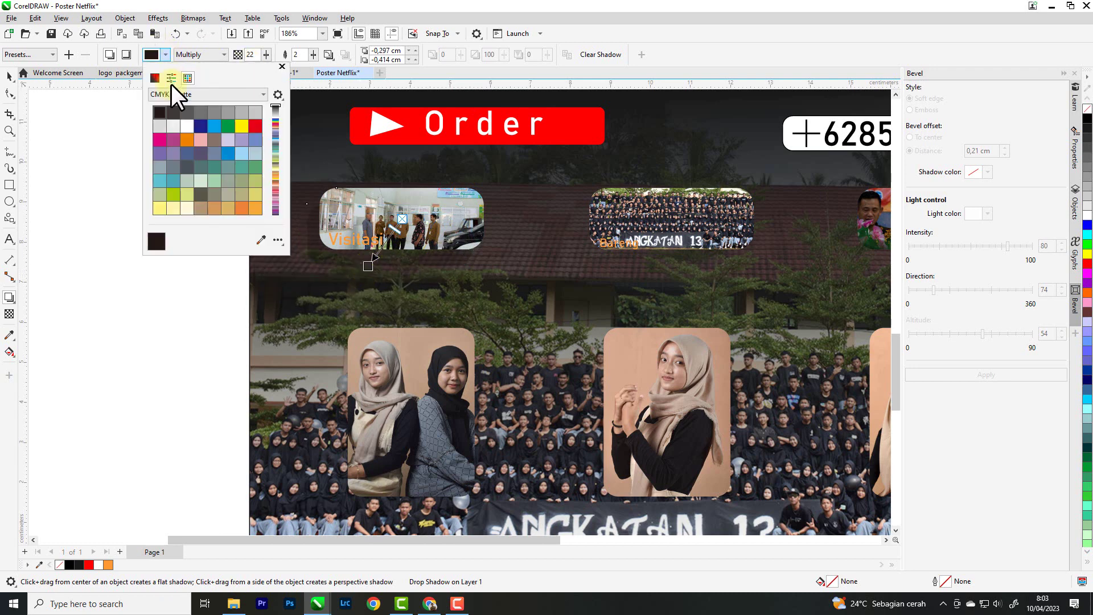
click(187, 124)
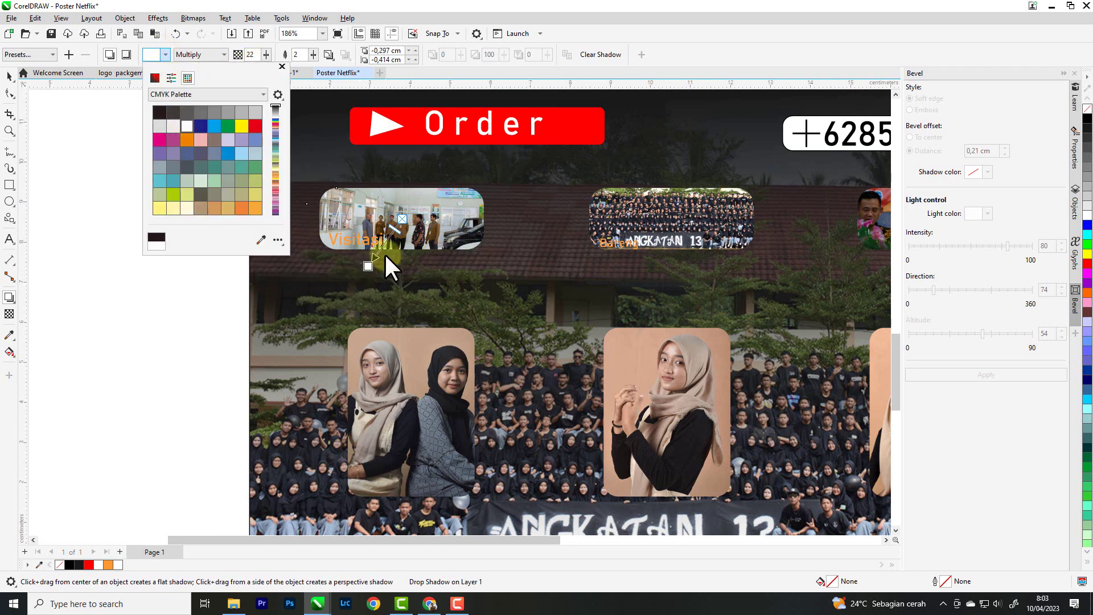
click(238, 126)
drag(395, 227, 389, 239)
click(11, 72)
scroll(97, 254, down, 3)
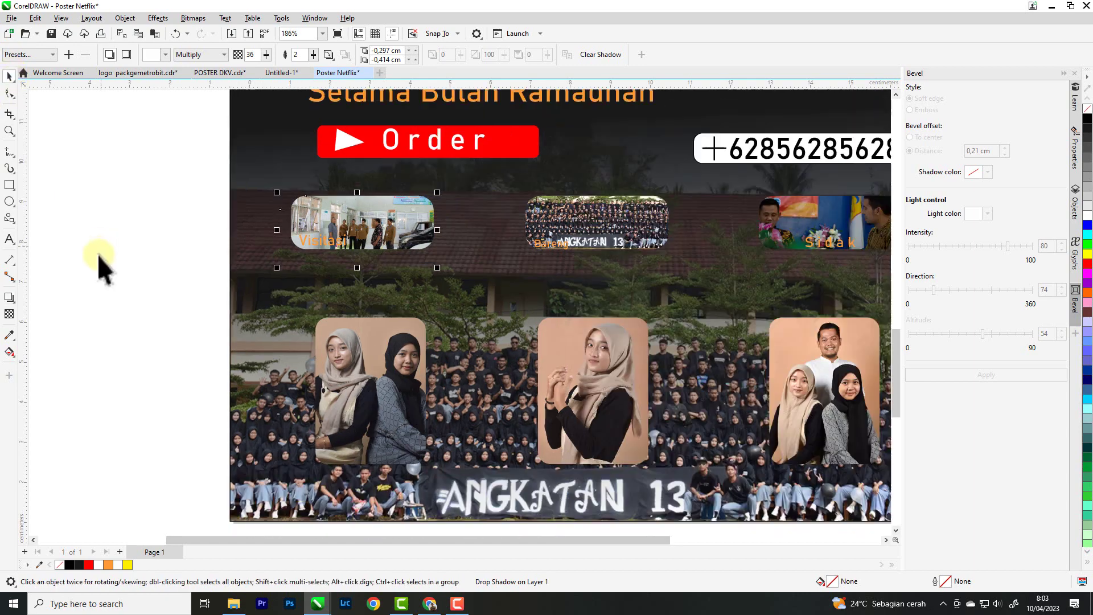
click(403, 246)
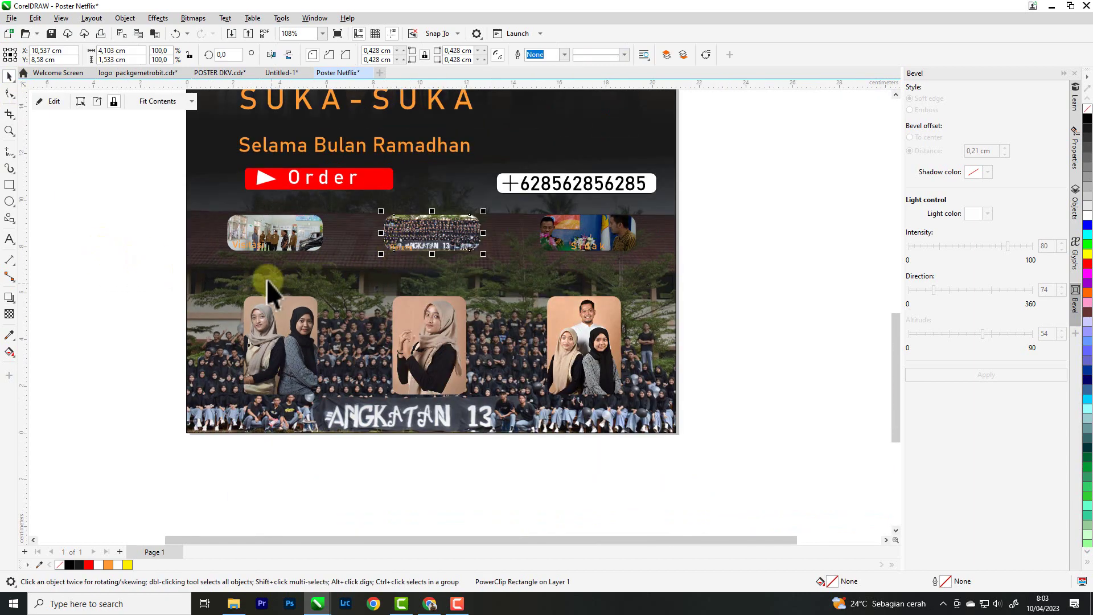
click(793, 243)
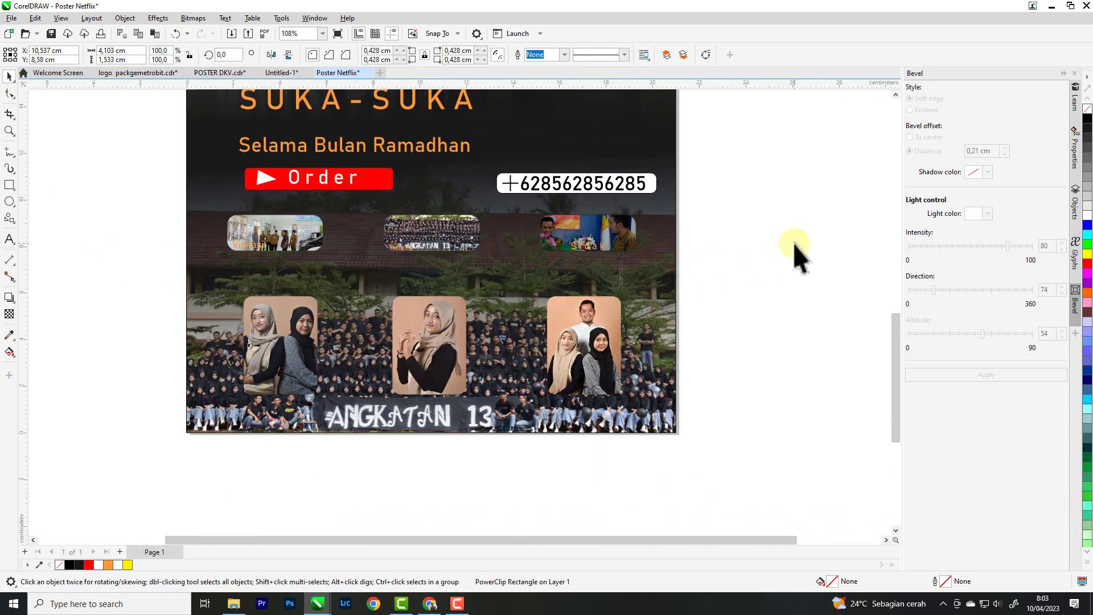
Step: Edit the poster background's PowerClip contents and shift the group photo's vertical fountain transparency lower so its upper part fades out more
scroll(284, 316, down, 3)
click(428, 210)
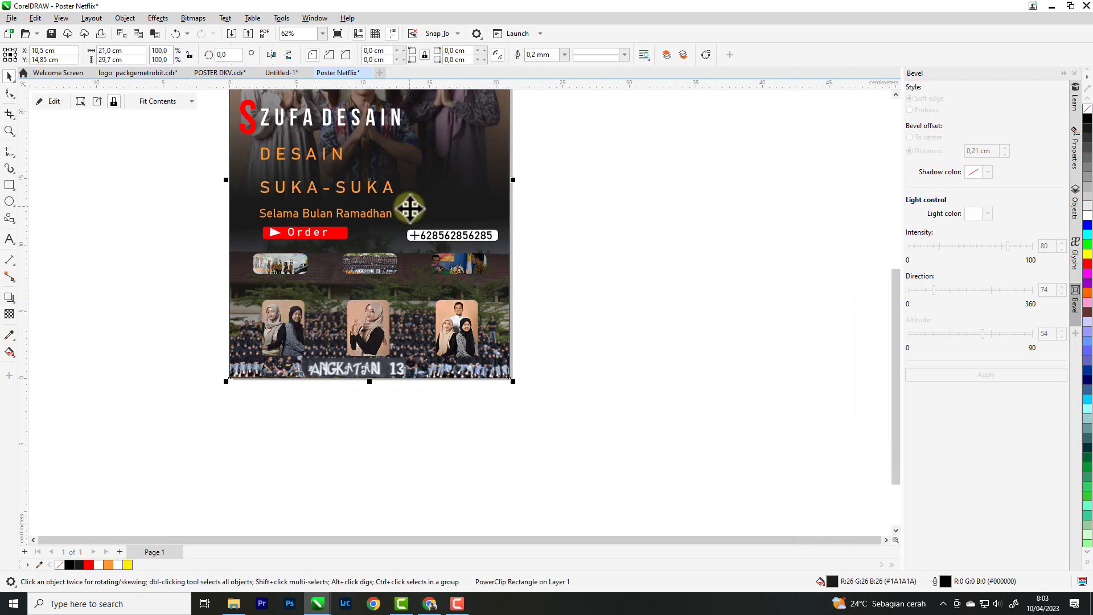
right_click(429, 212)
click(484, 234)
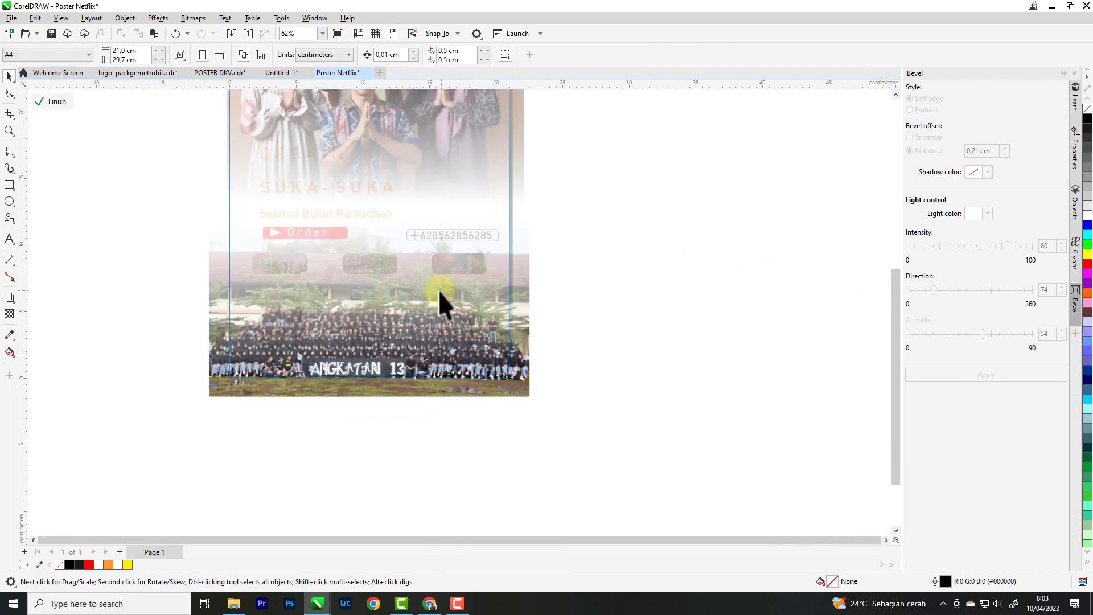
click(9, 313)
drag(366, 305, 367, 318)
drag(368, 226, 368, 252)
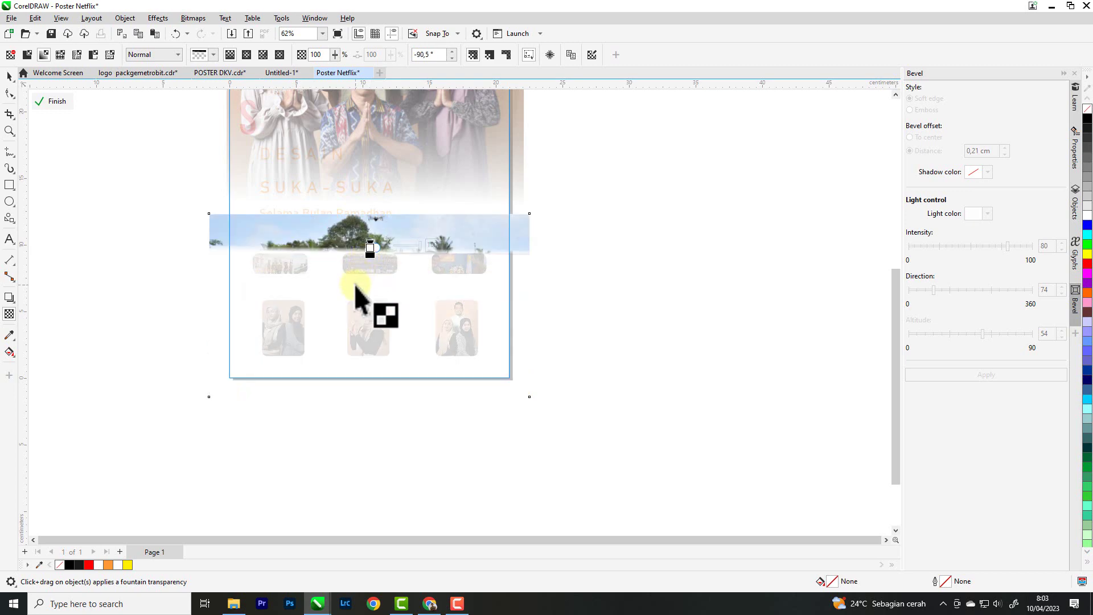
key(ctrl+z)
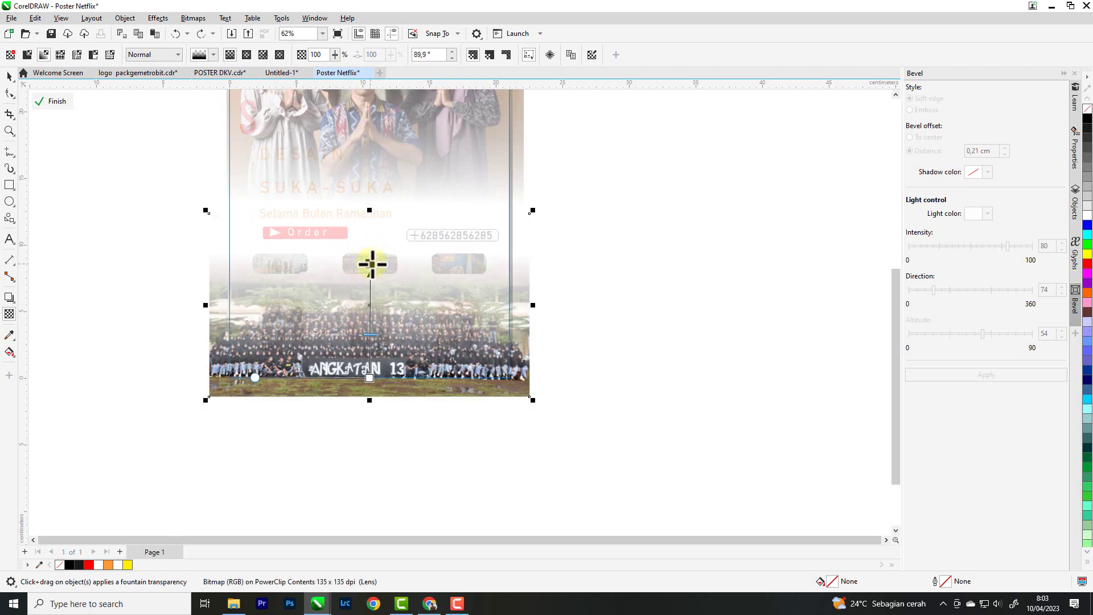
click(50, 101)
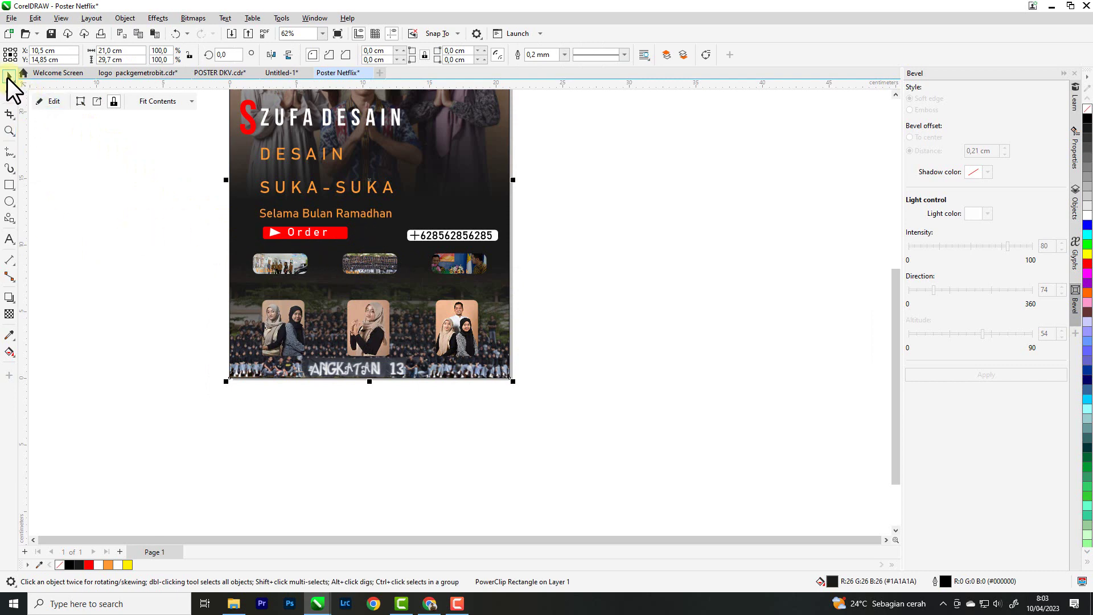
click(662, 289)
Step: Add the artistic text "Galeri" above the portrait frame of the two women
scroll(293, 306, down, 2)
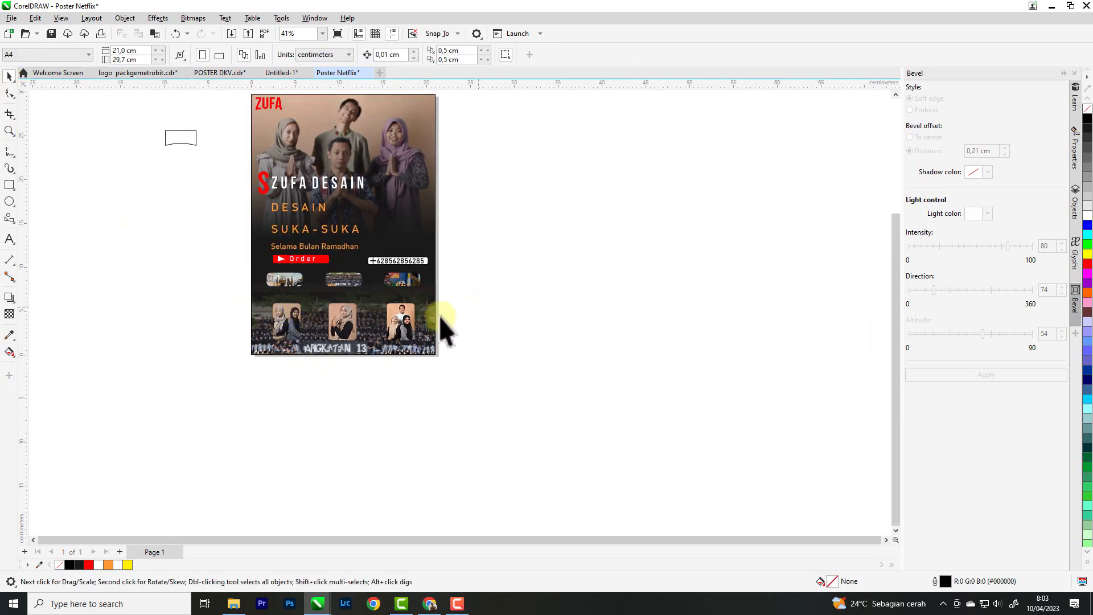
scroll(244, 331, up, 2)
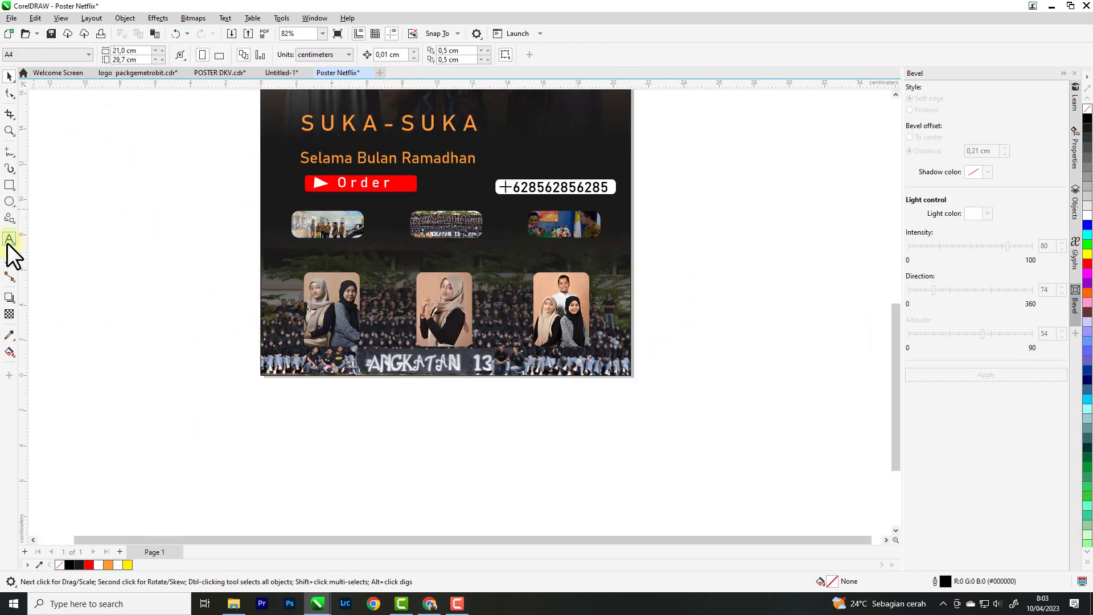
click(9, 239)
scroll(293, 268, up, 1)
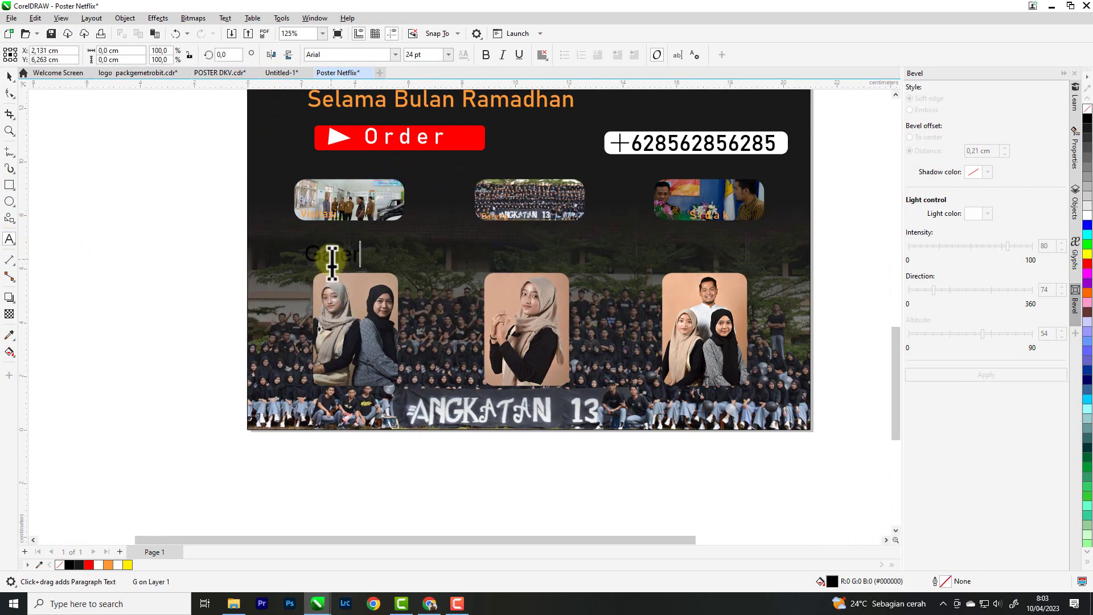
click(9, 76)
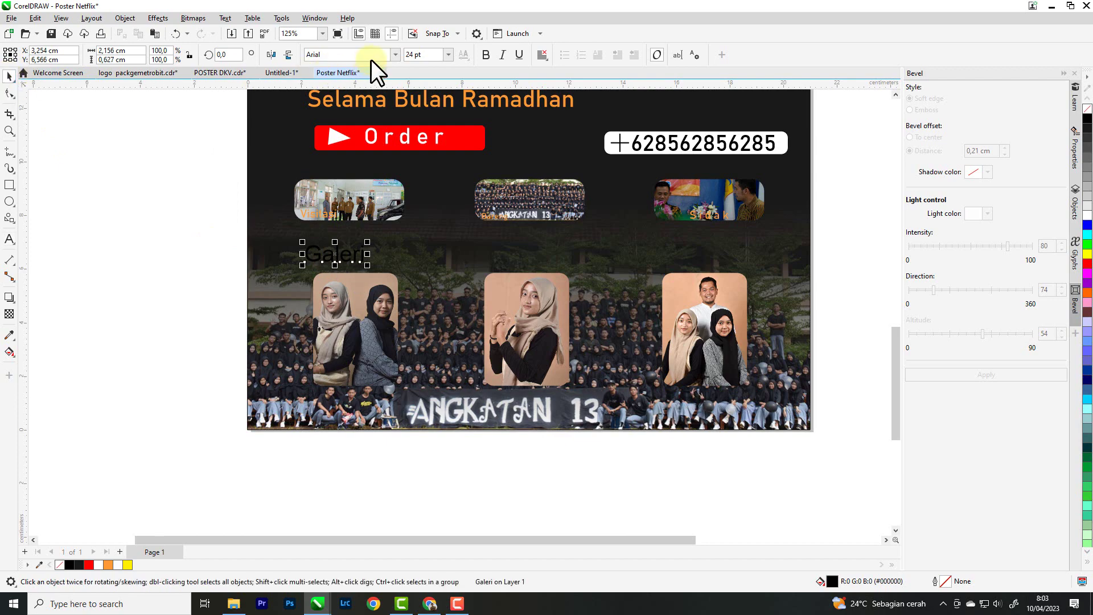
Step: Set the "Galeri" text in Bahnschrift and fill it white
click(395, 54)
click(370, 85)
scroll(288, 294, up, 1)
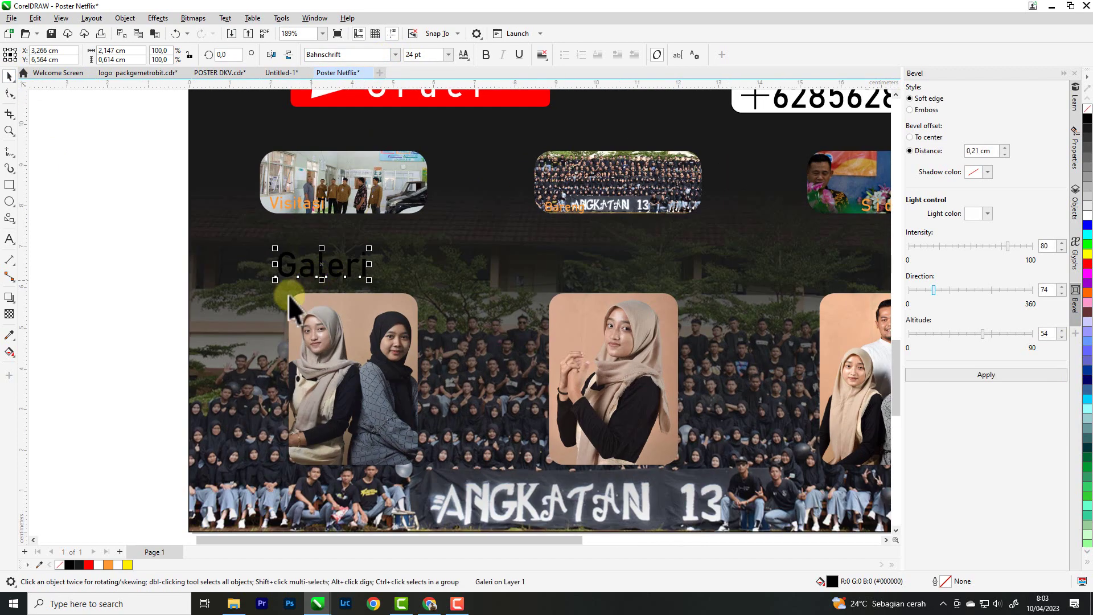
click(113, 564)
scroll(328, 279, up, 1)
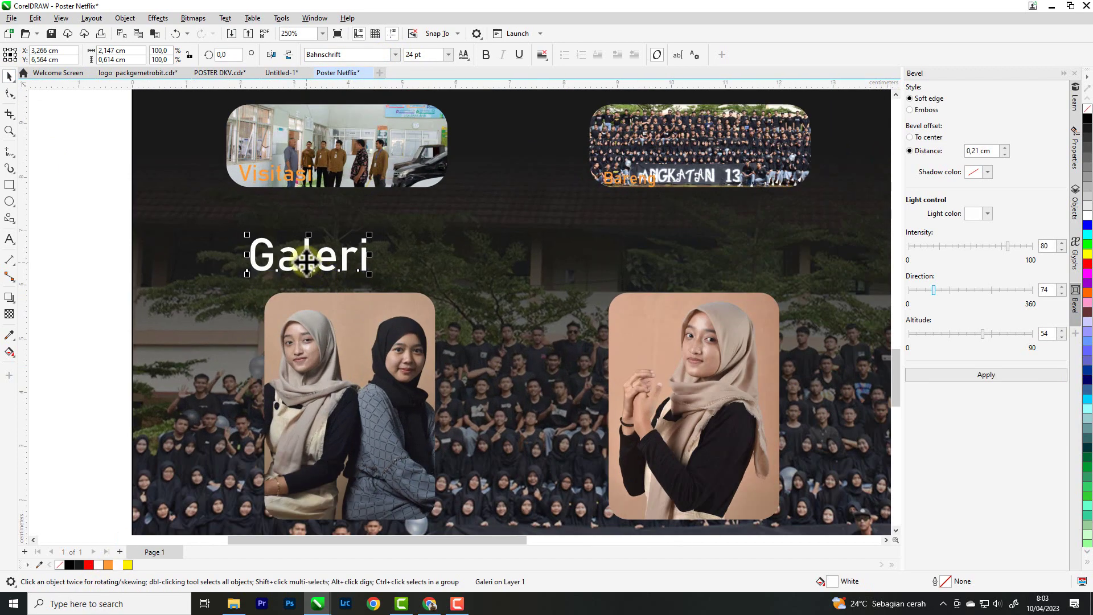
Step: Widen the letter spacing of the "Galeri" heading to roughly the width of the portrait frame below it
click(416, 57)
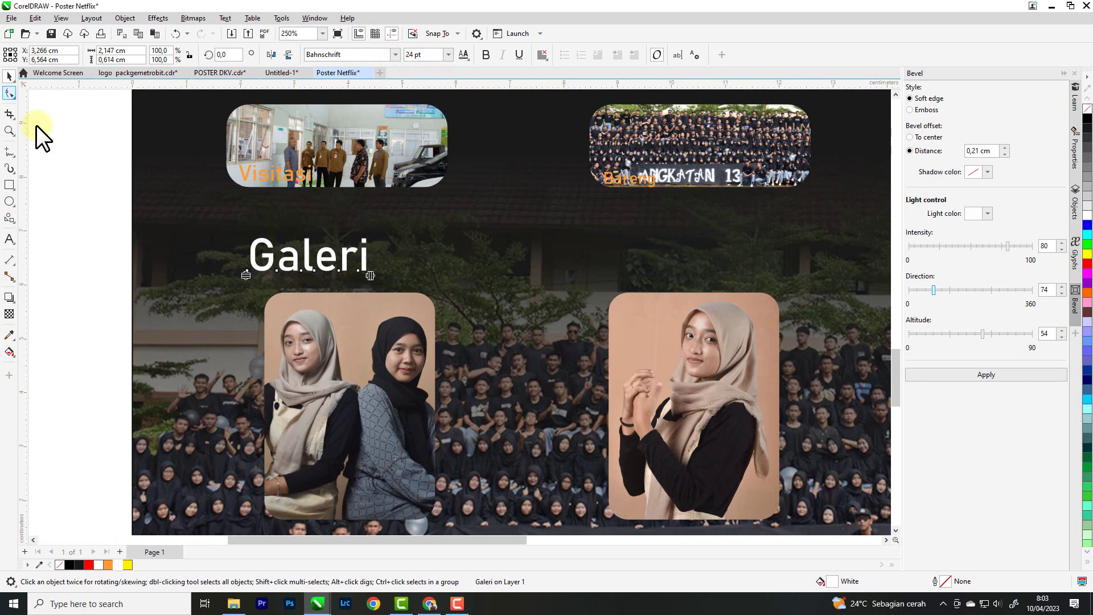
drag(370, 275, 416, 277)
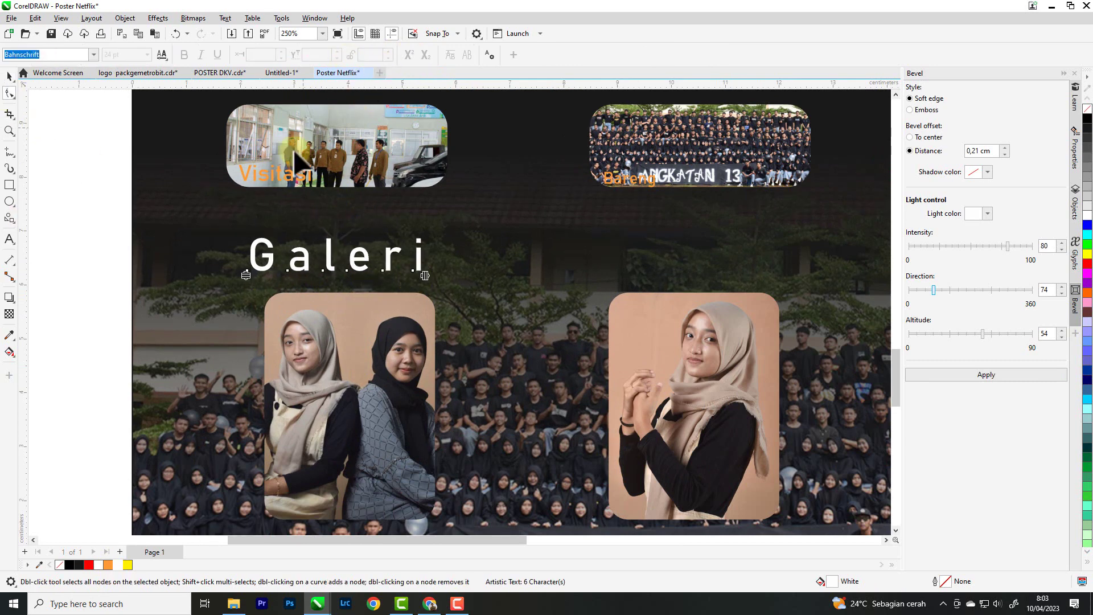
click(7, 76)
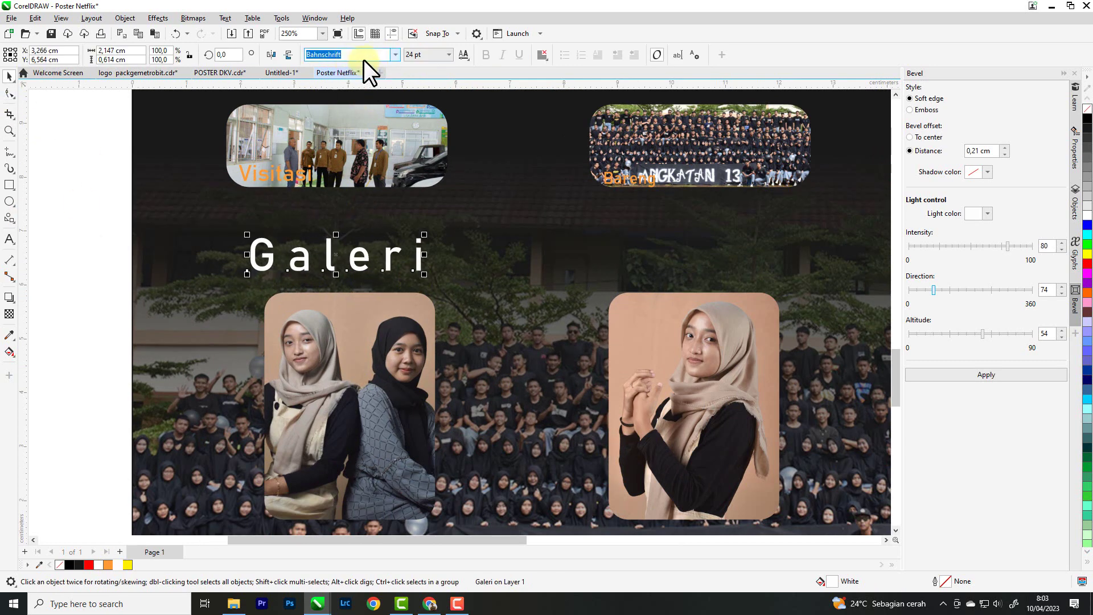
Step: Try the Bebas Neue font on the "Galeri" heading and return it to Bahnschrift
click(395, 54)
click(353, 105)
scroll(316, 266, up, 2)
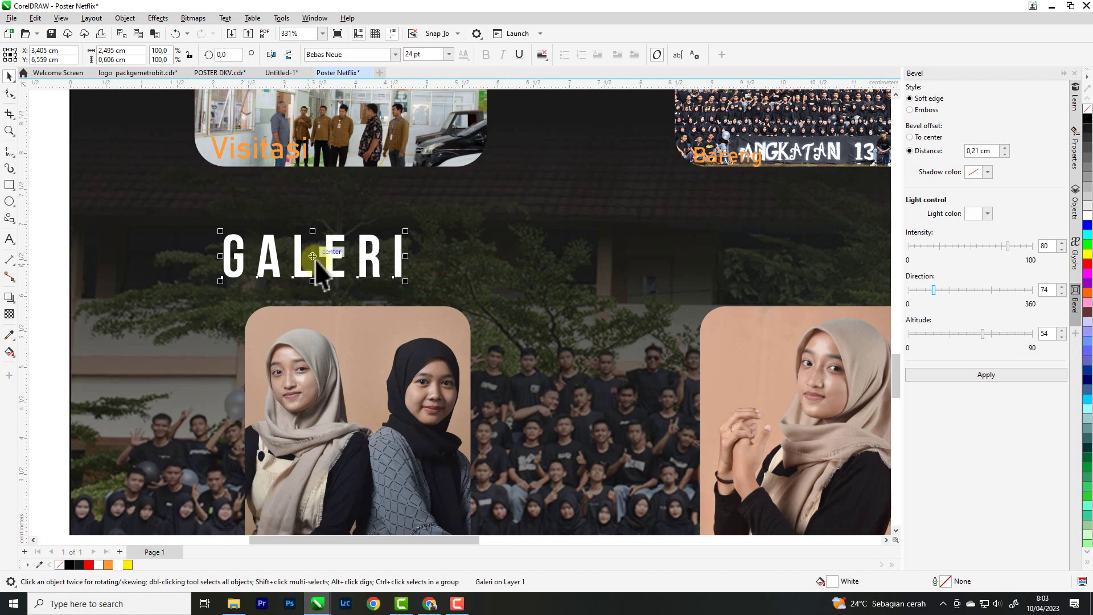
click(395, 54)
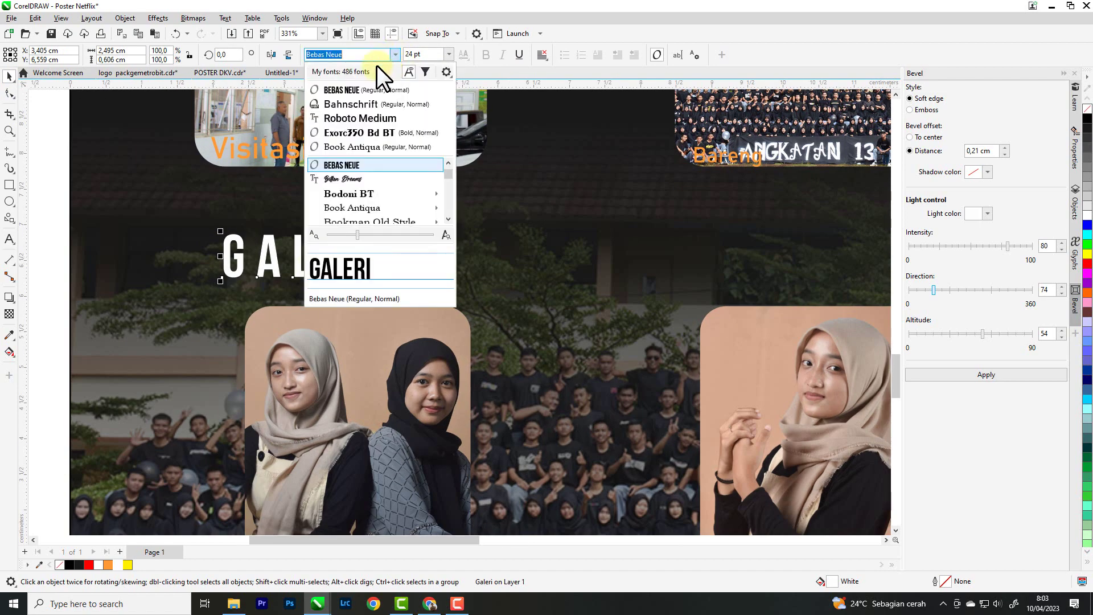
click(356, 106)
Step: Move the "Galeri" heading just above the two women's portrait, aligned with its left edge, and shrink it to about 17.3 pt
drag(340, 254, 361, 272)
drag(481, 244, 416, 253)
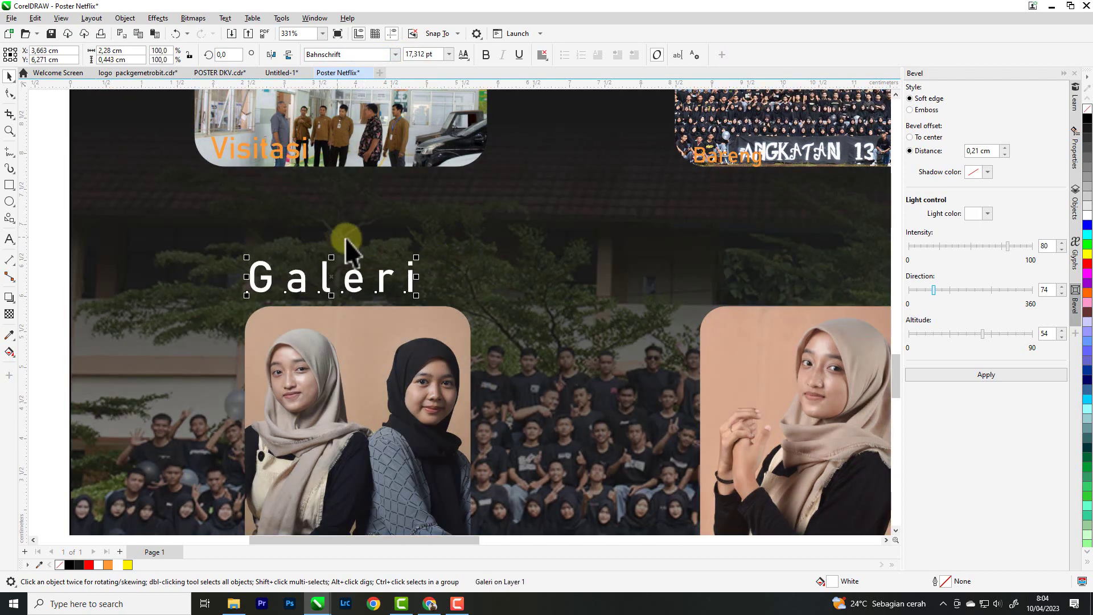
scroll(349, 244, down, 5)
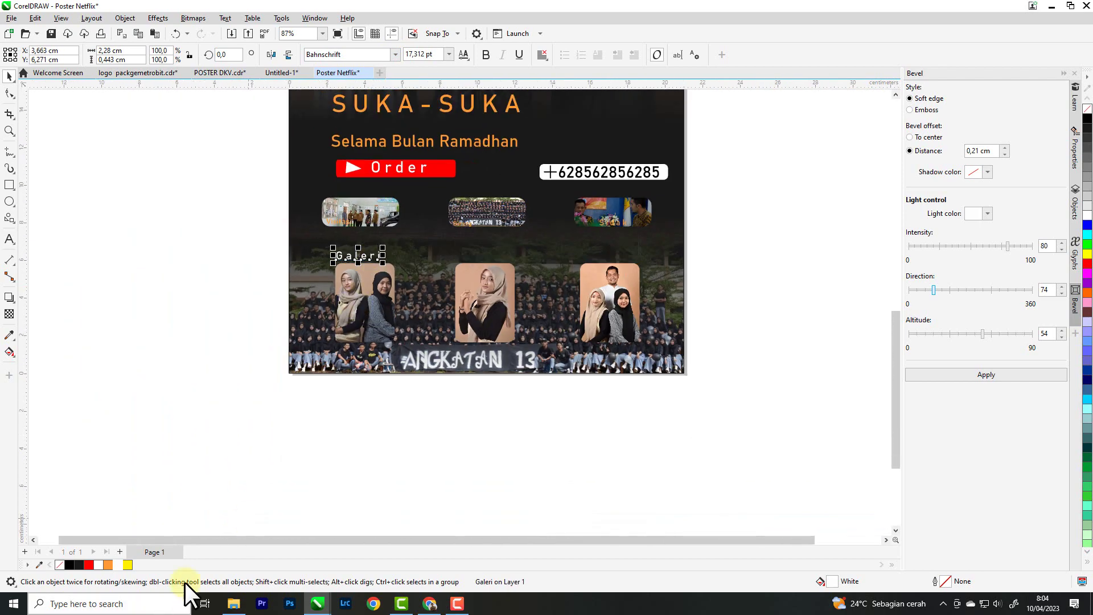
Step: Check the reference poster in the Untitled-1 document, return to Poster Netflix, and view the poster with nothing selected
click(280, 72)
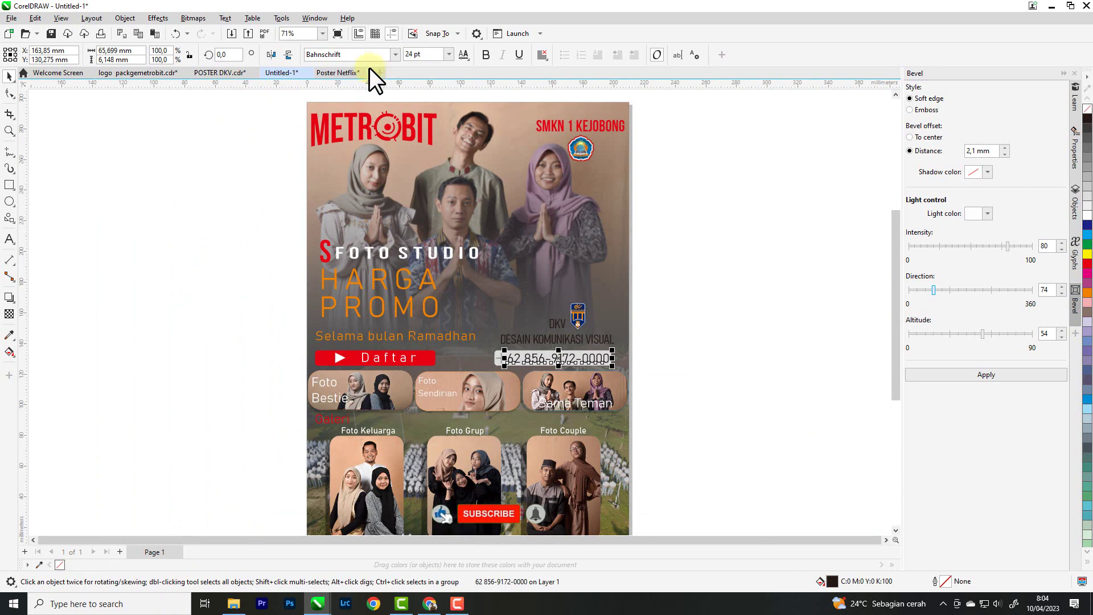
click(337, 73)
scroll(274, 263, down, 2)
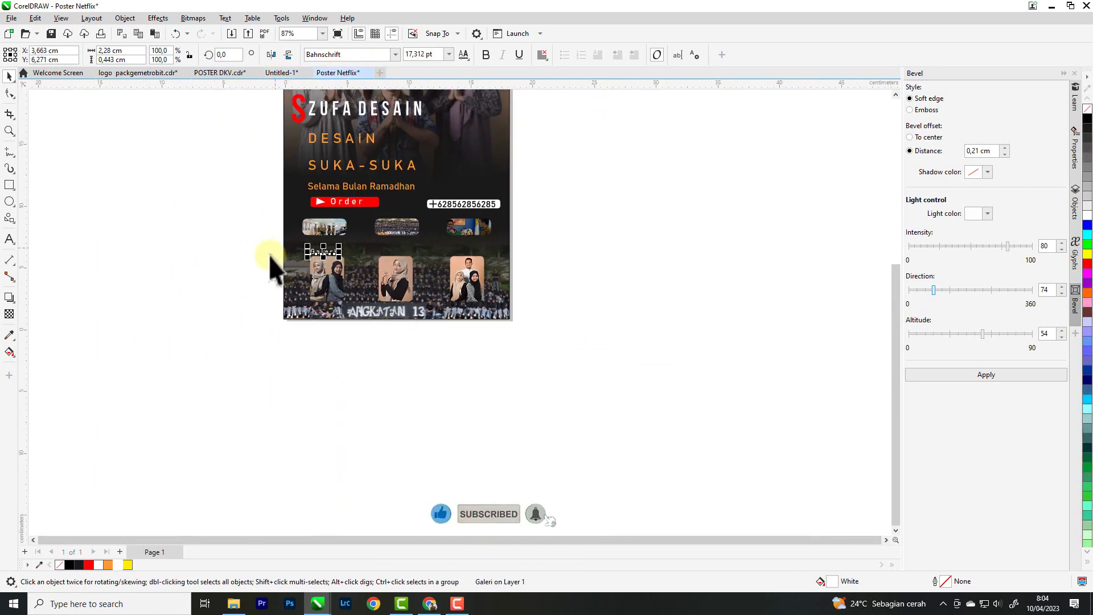
click(591, 288)
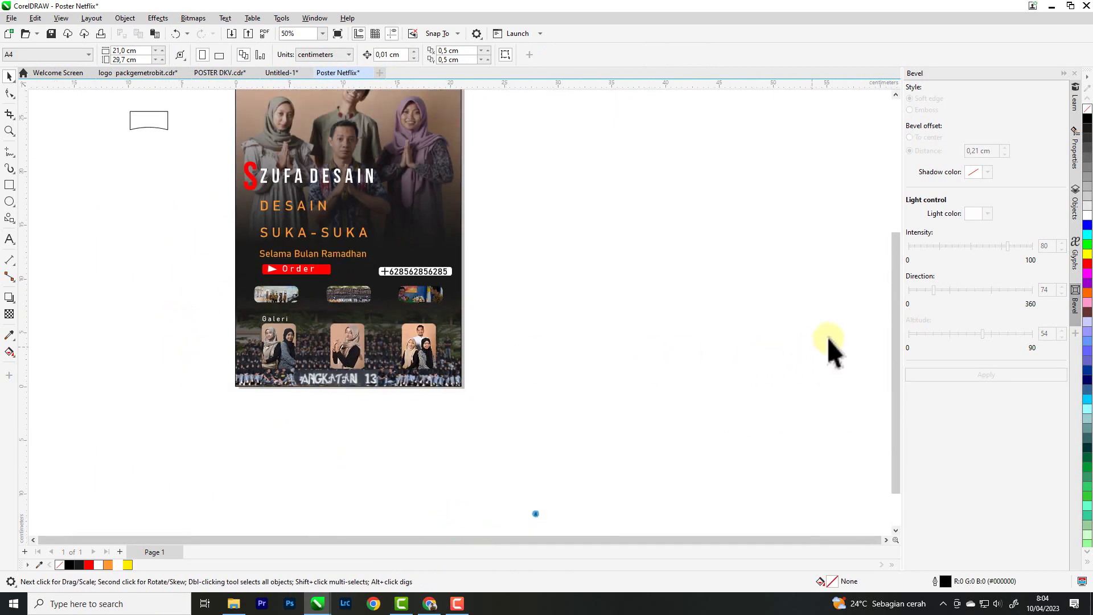
Step: Remove the outline from the poster's background rectangle and delete the leftover curved-bottom shape beside the page
drag(891, 306, 886, 275)
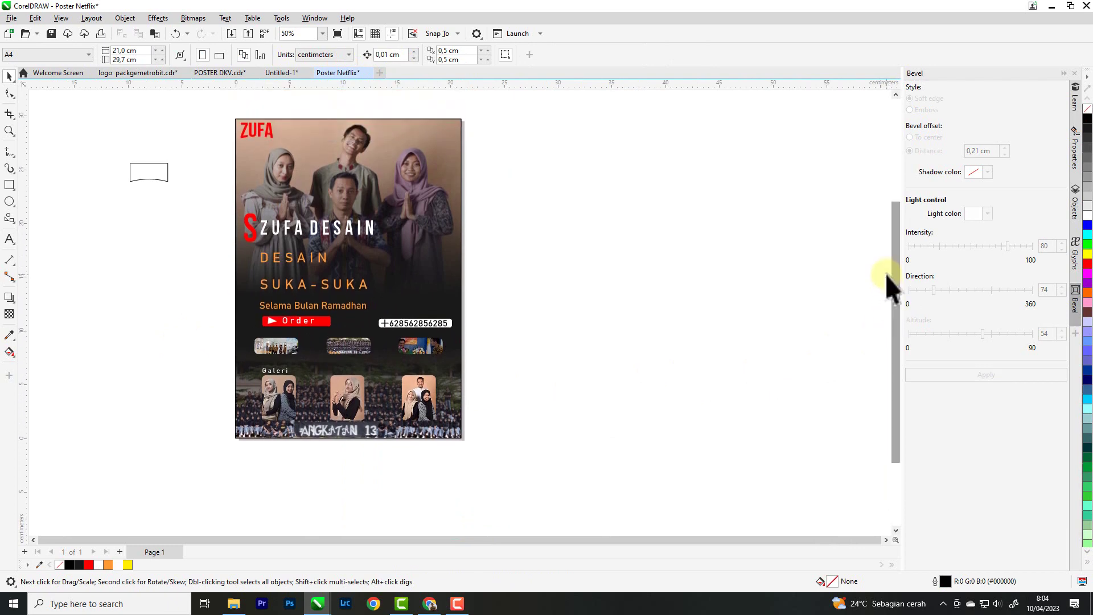
click(437, 180)
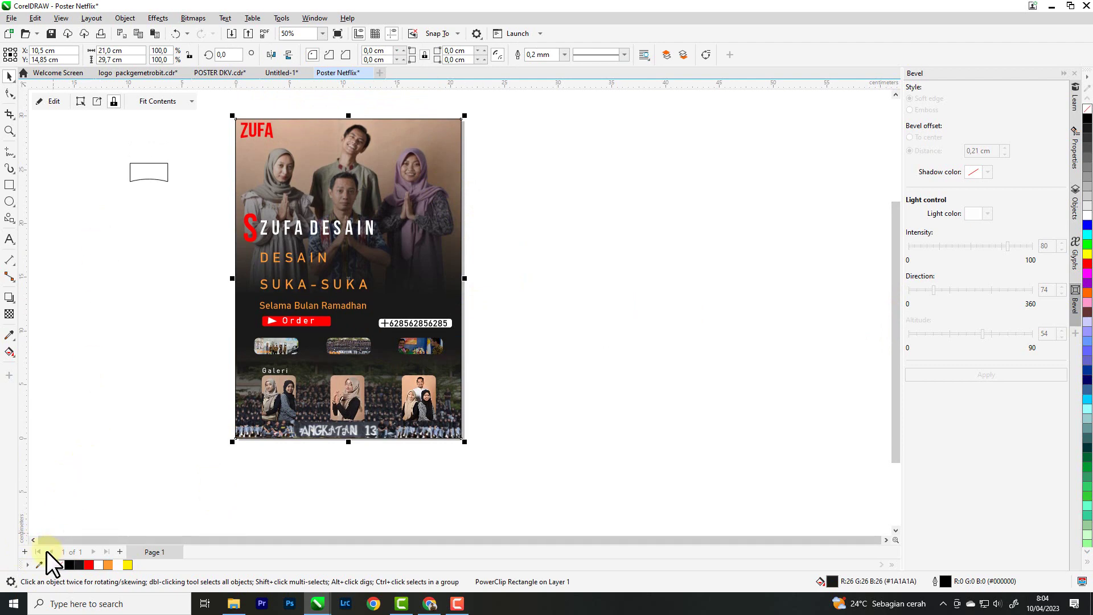
right_click(60, 564)
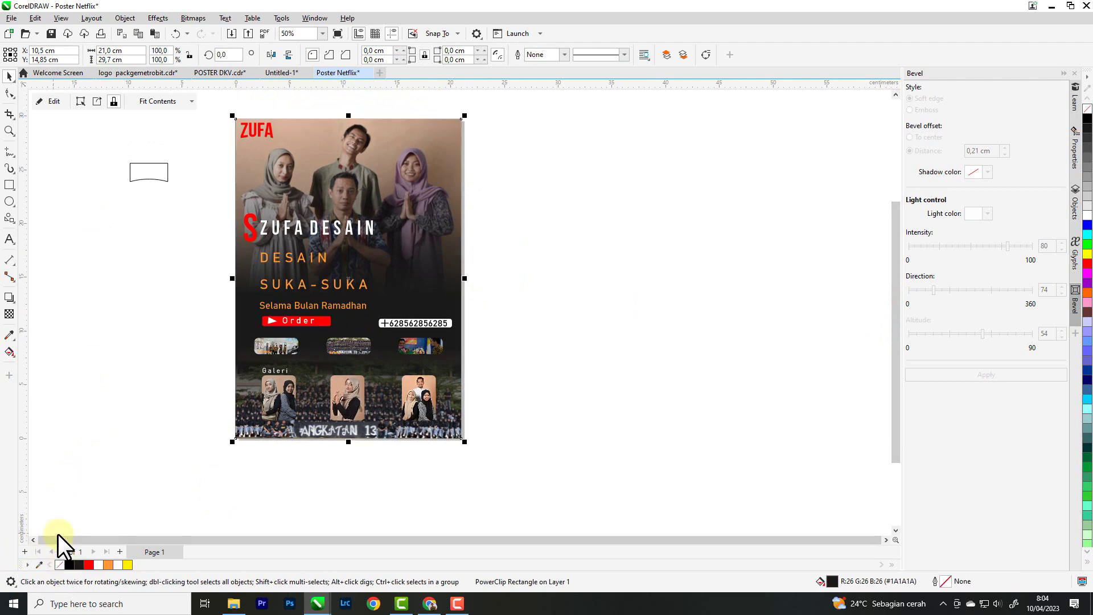
click(146, 180)
key(Delete)
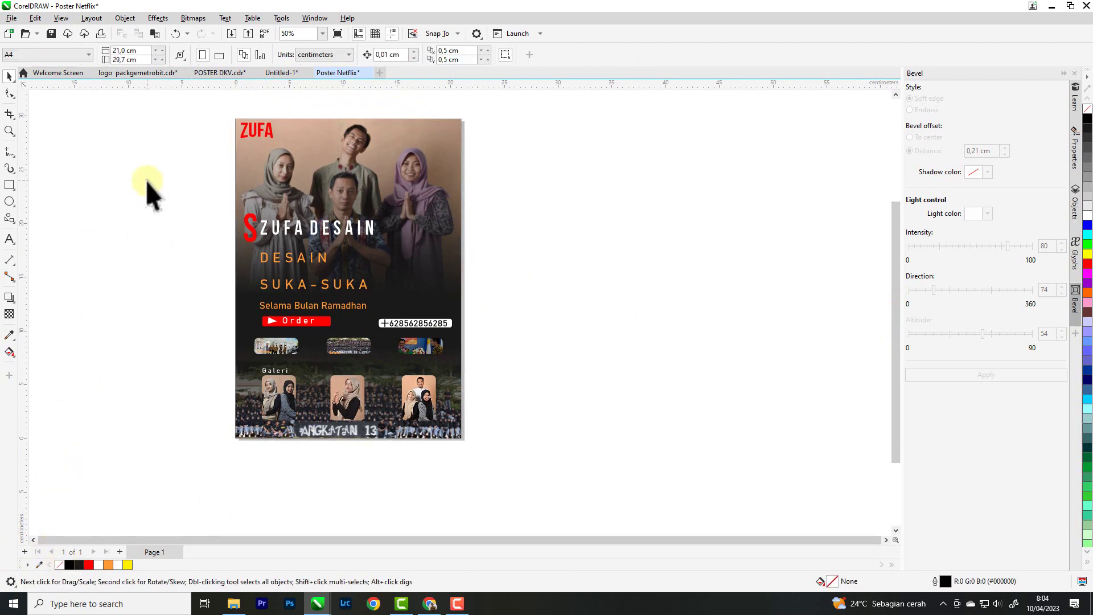
Step: Zoom in on the whole poster and show it in full-screen preview to review the finished design
scroll(897, 267, up, 1)
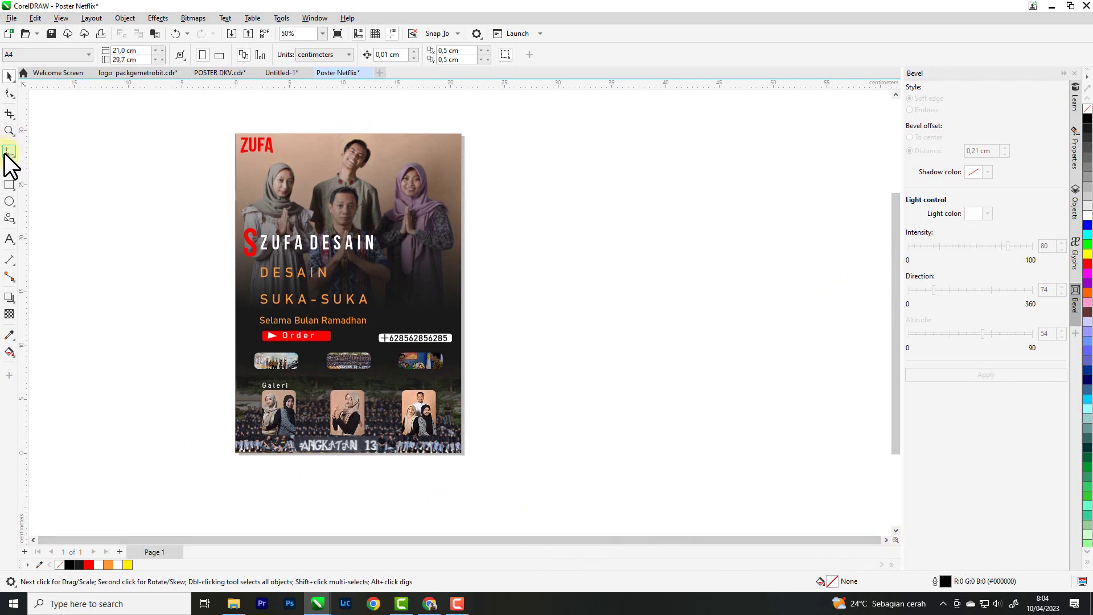
click(9, 130)
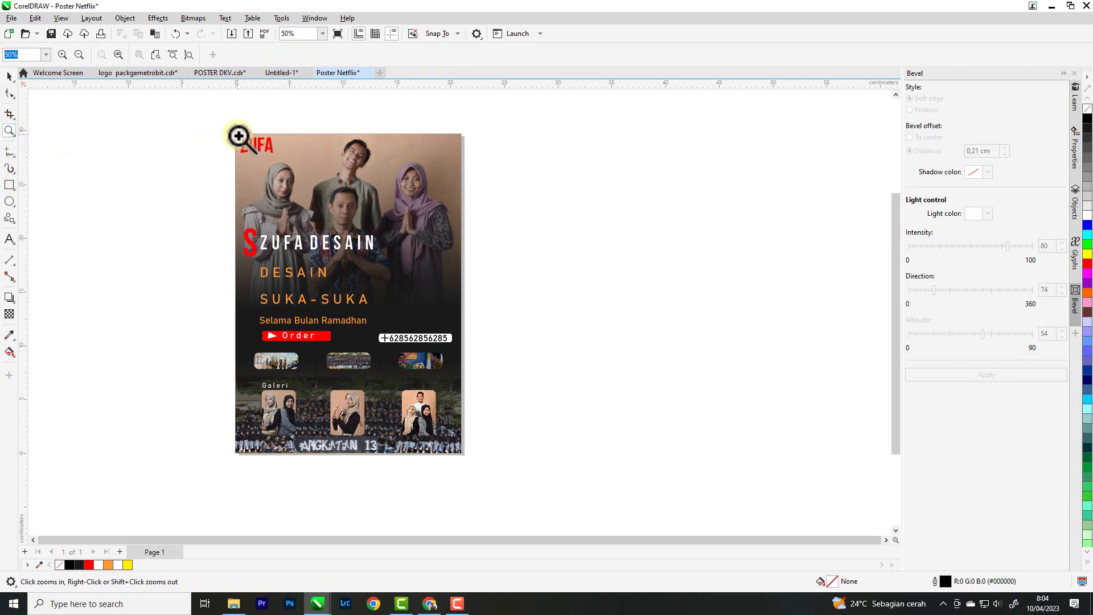
drag(237, 135, 462, 455)
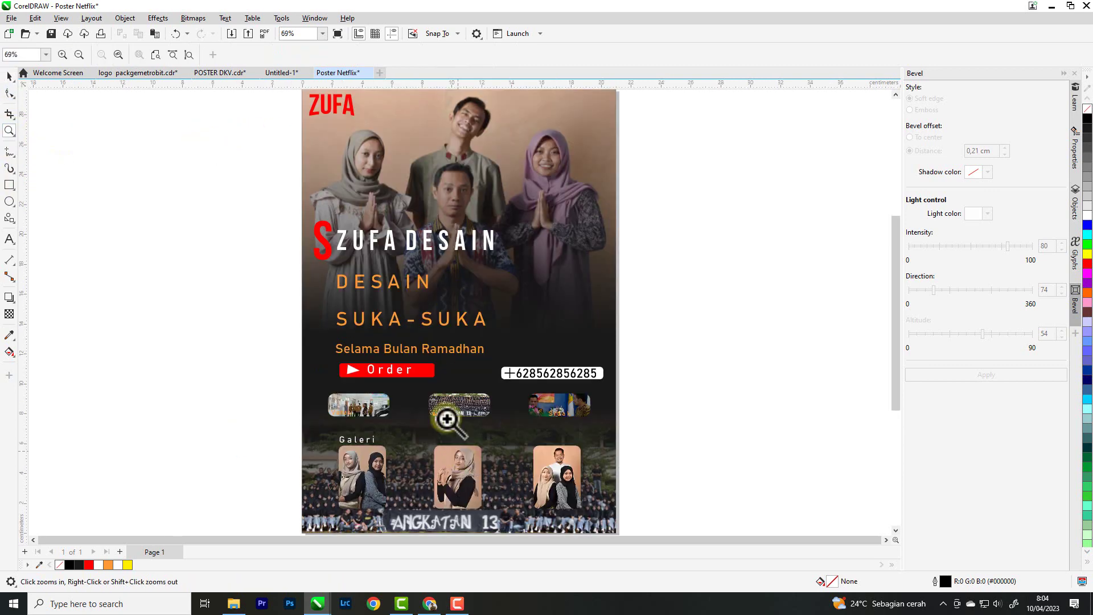
click(338, 35)
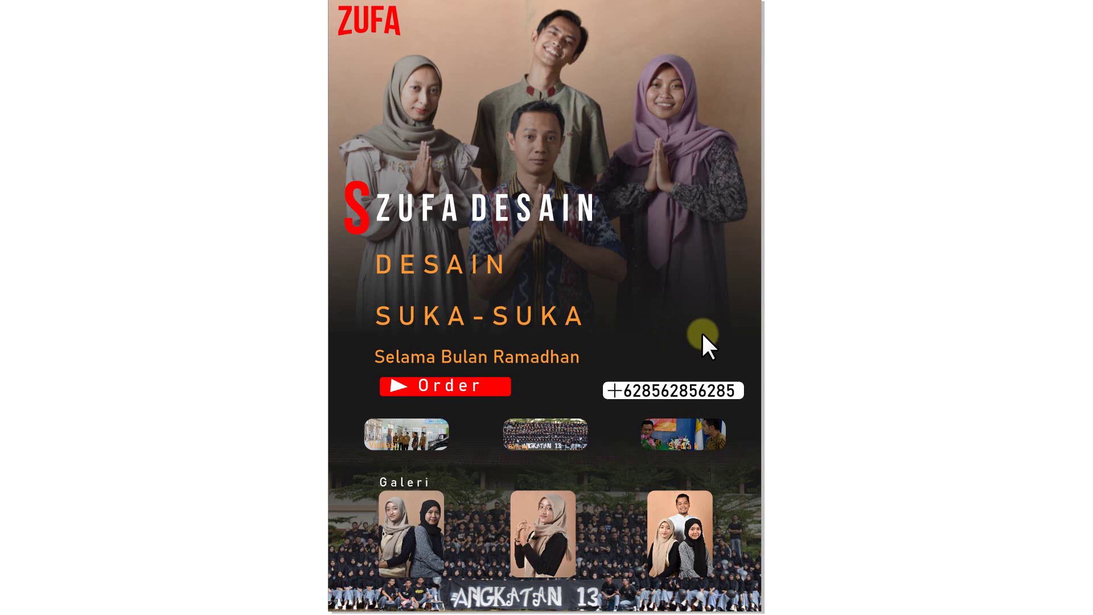